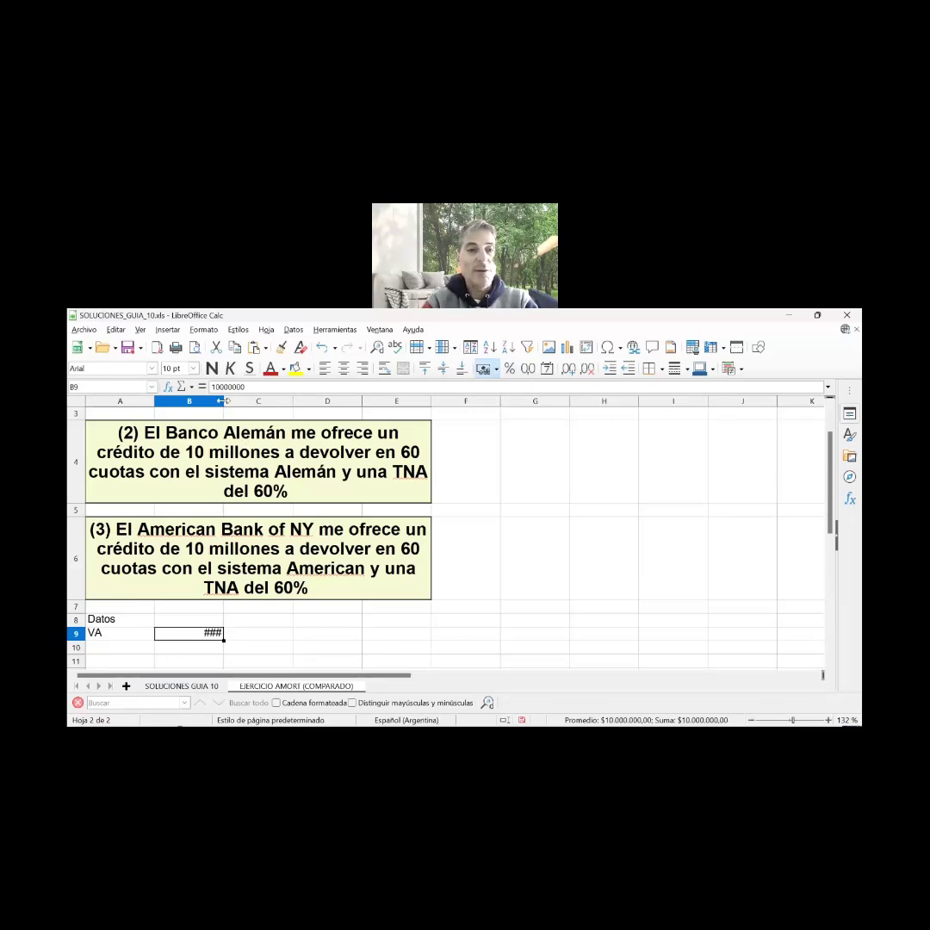
Fit column B to its contents and fill row 10 with n, 60 and cuotas mensuales
{"action": "double_click", "coordinate": [223, 400]}
{"action": "left_click", "coordinate": [121, 647]}
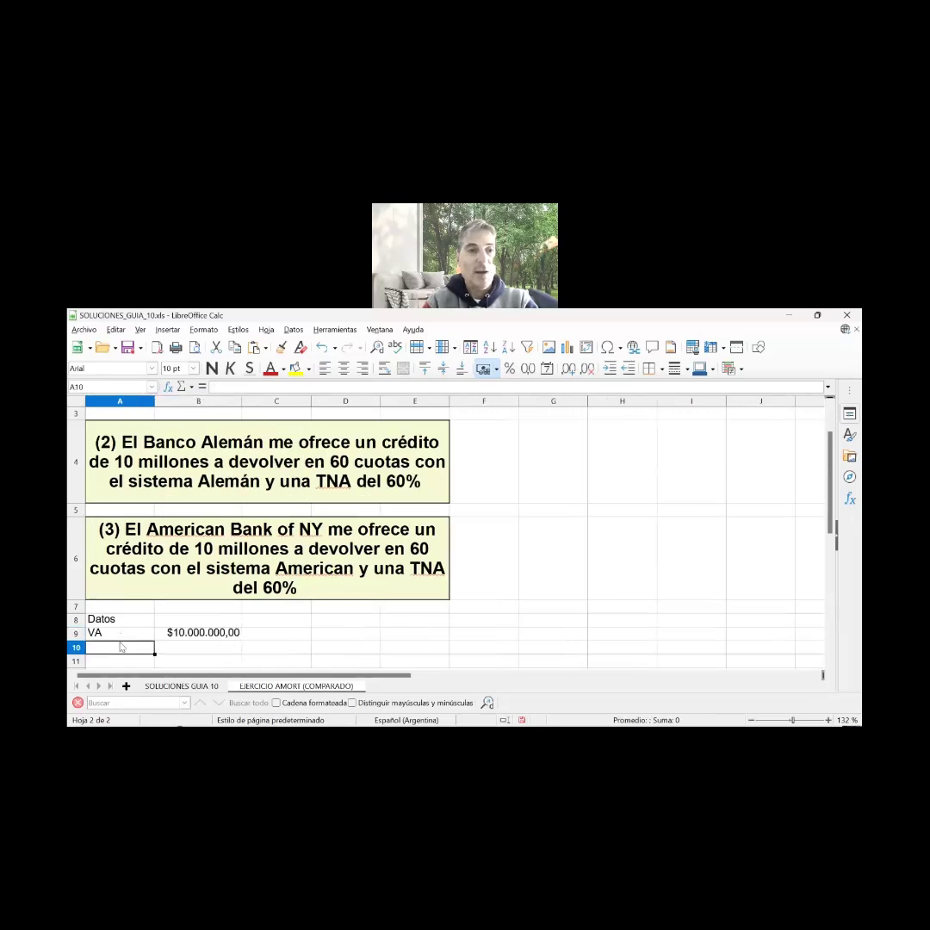
{"action": "type", "text": "n"}
{"action": "key", "text": "Tab"}
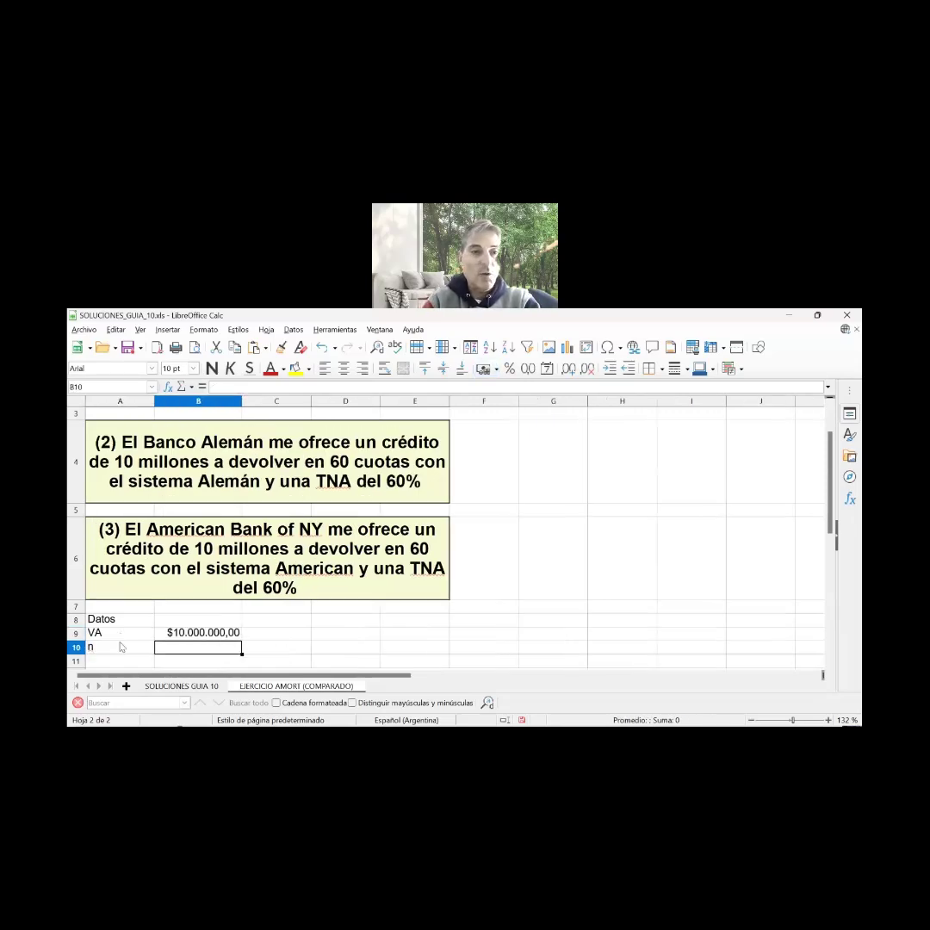
{"action": "type", "text": "60"}
{"action": "key", "text": "Tab"}
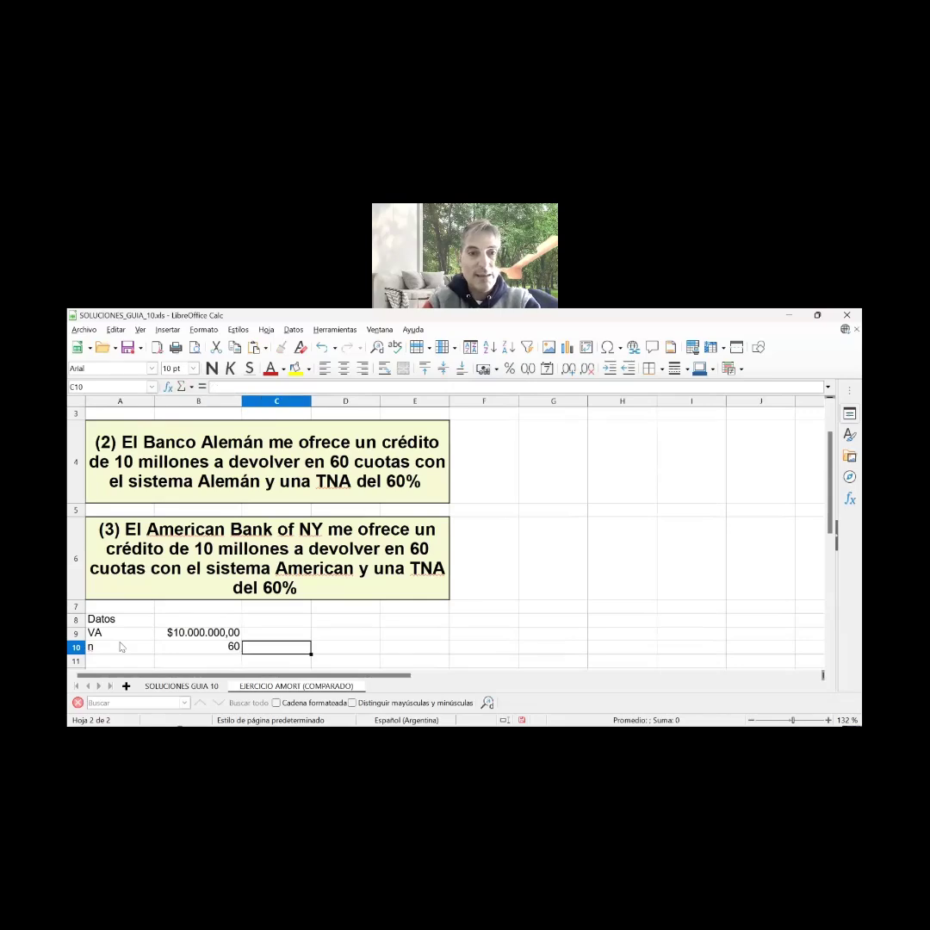
{"action": "type", "text": "cuotas men"}
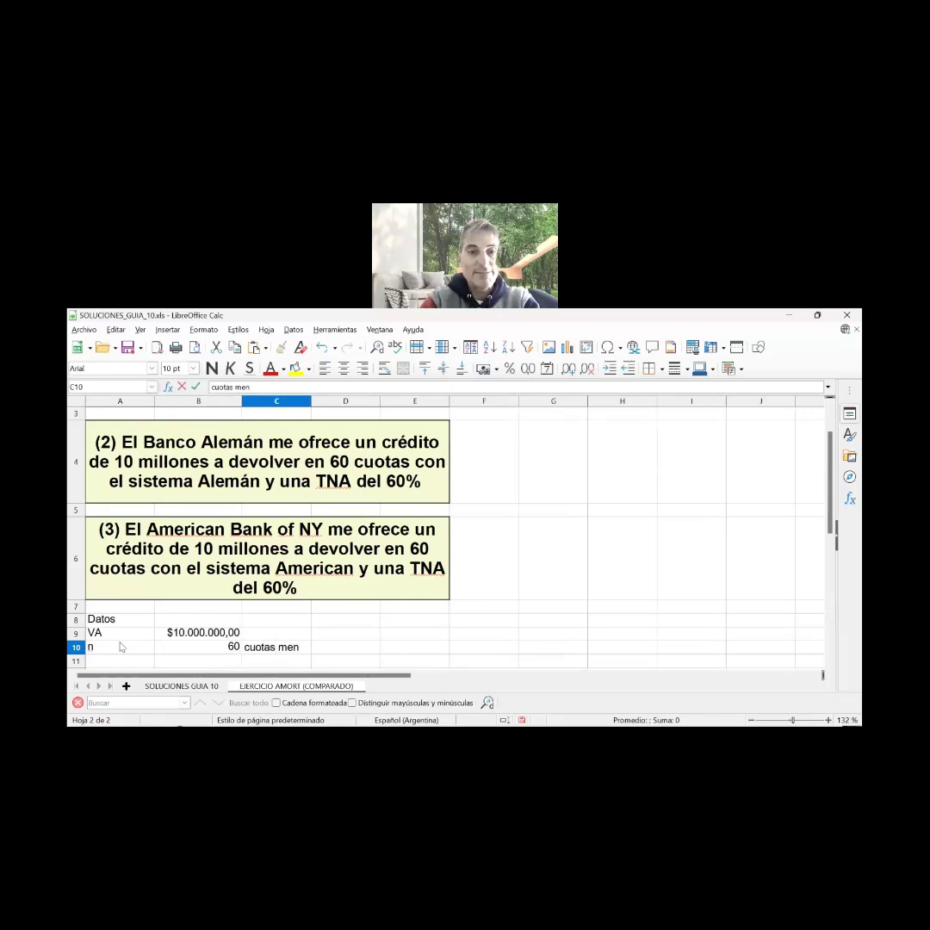
{"action": "type", "text": "suales"}
{"action": "key", "text": "Return"}
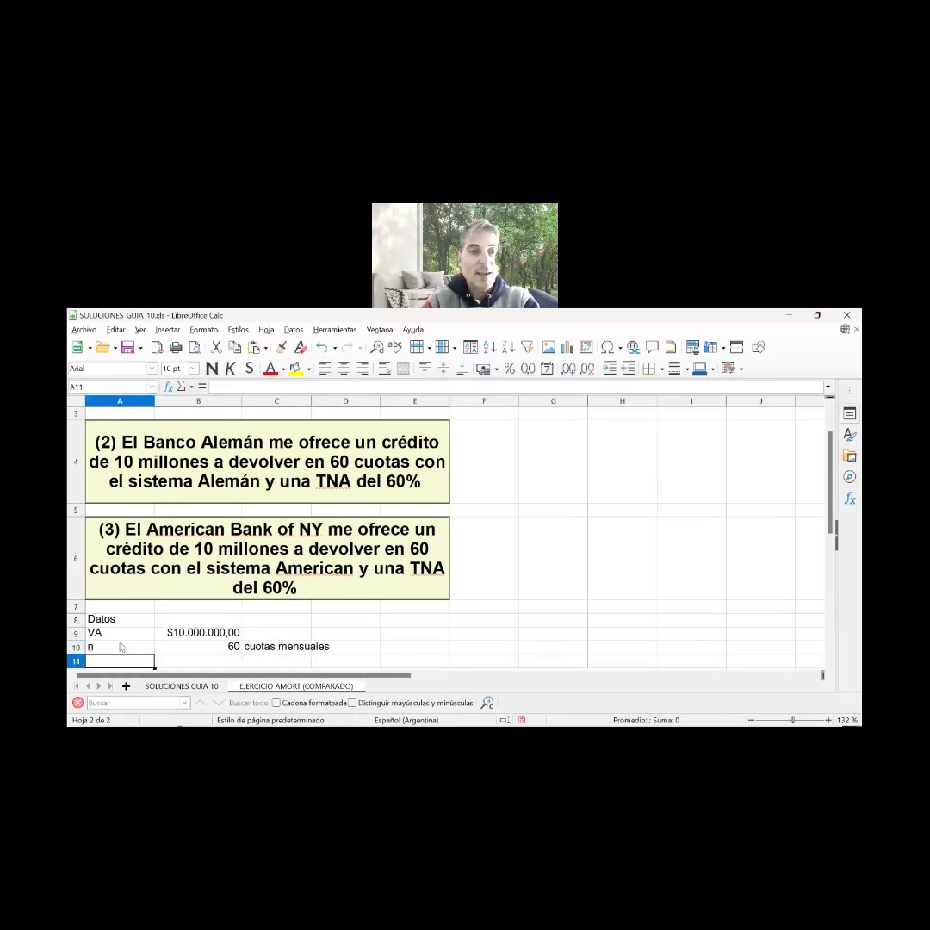
Add the TNA row in row 11 with the rate 0,6 in B11, formatted as a percentage
{"action": "type", "text": "TNA"}
{"action": "key", "text": "Tab"}
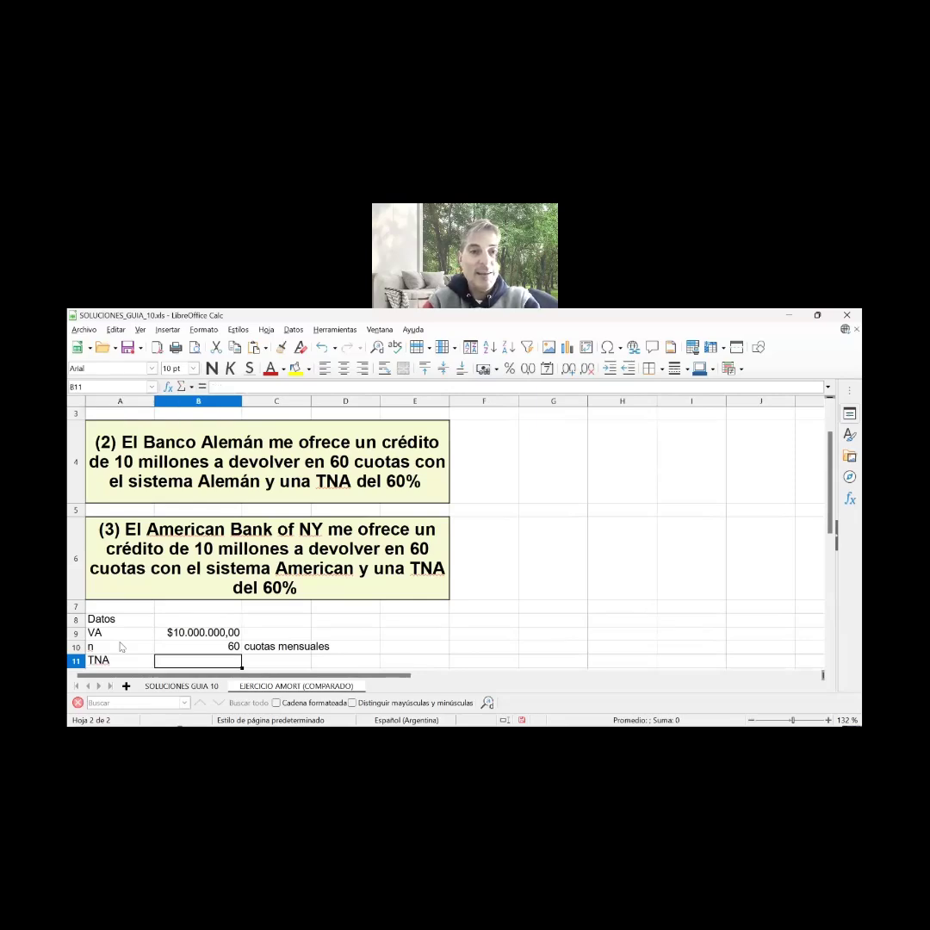
{"action": "type", "text": "0,6"}
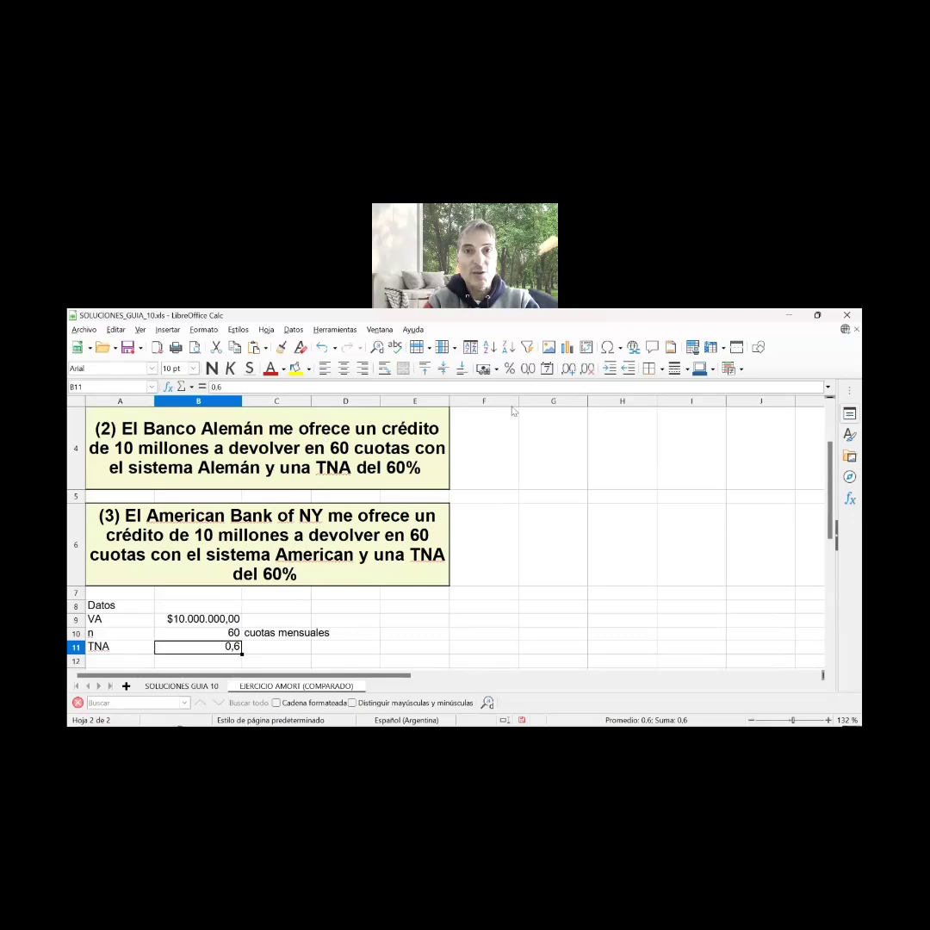
{"action": "left_click", "coordinate": [509, 375]}
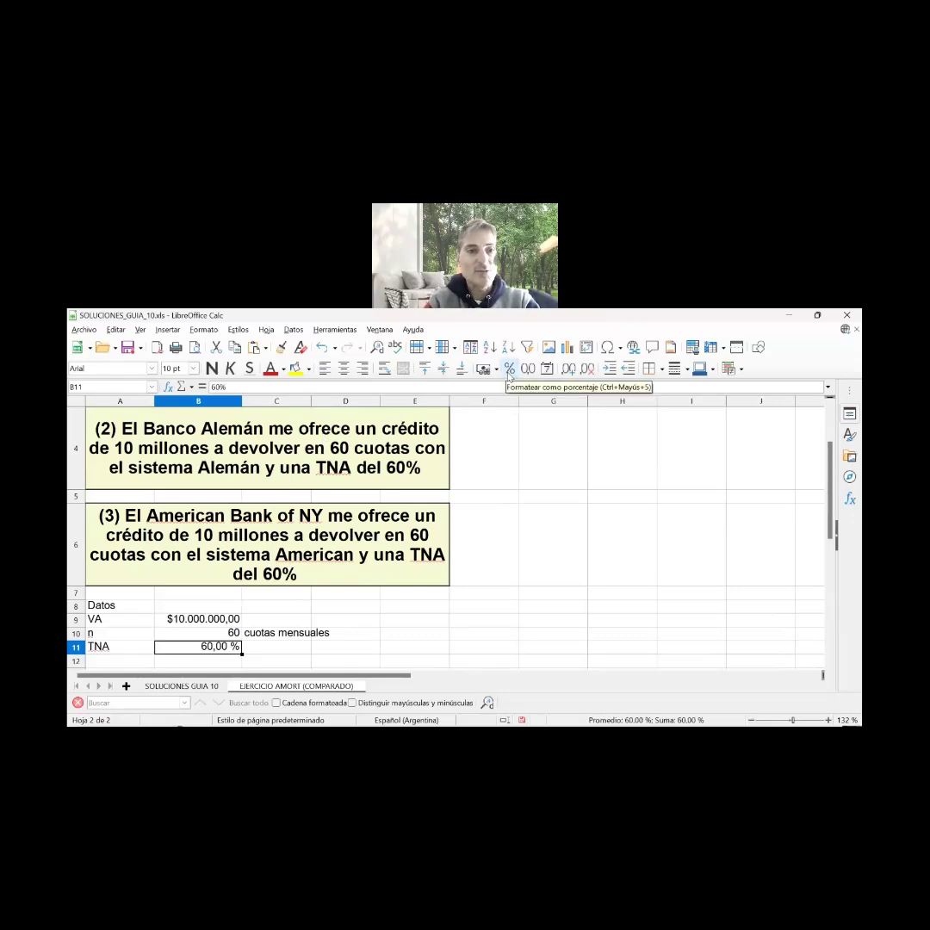
{"action": "key", "text": "Tab"}
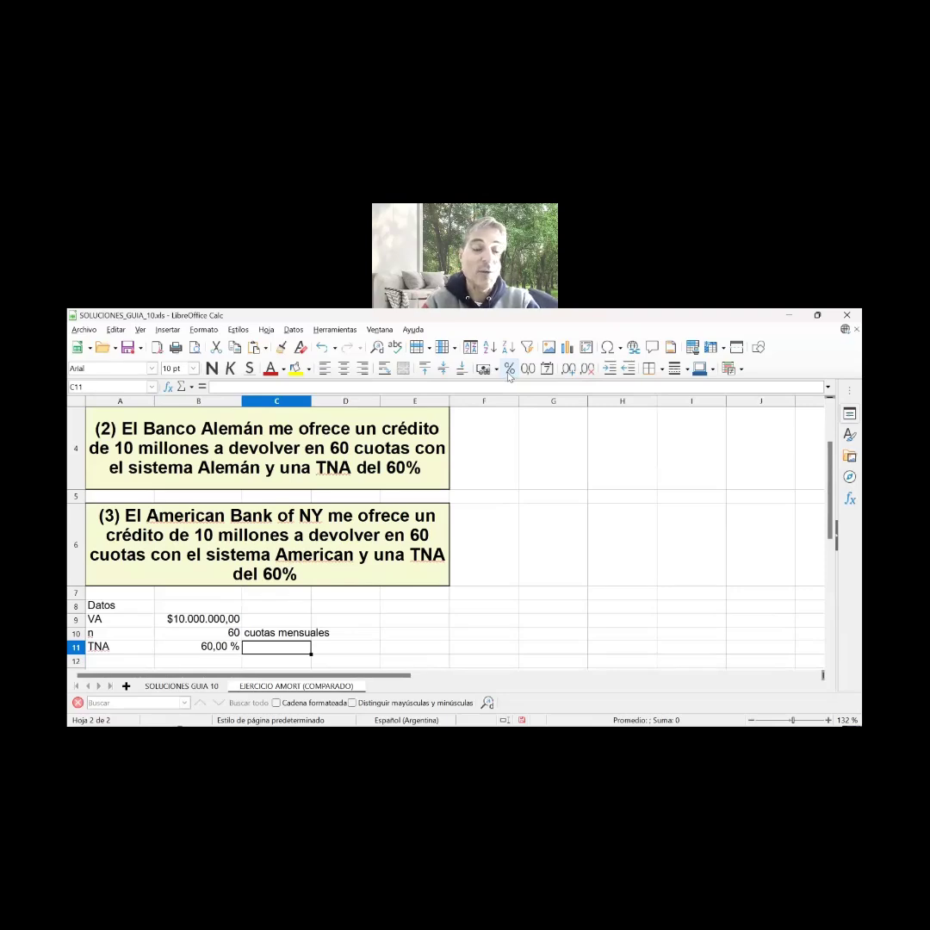
Apply borders around and between all cells of the data block A9:B11
{"action": "key", "text": "Left"}
{"action": "key", "text": "shift+Left"}
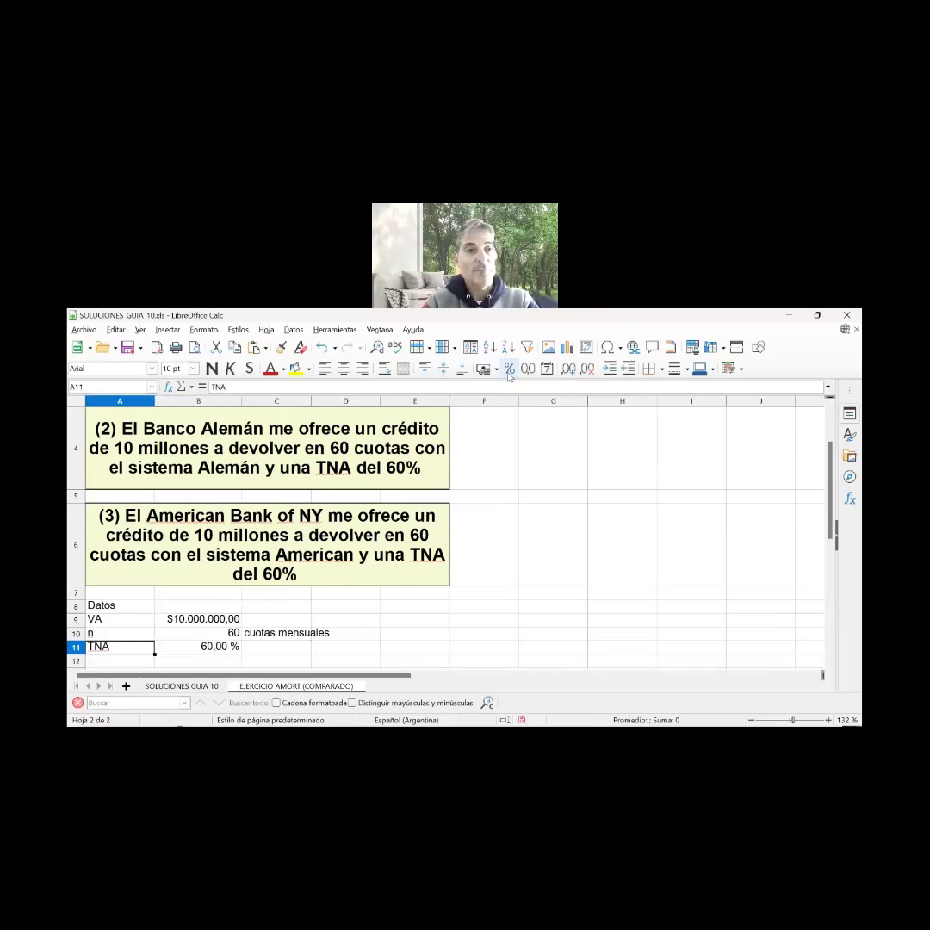
{"action": "key", "text": "shift+Up"}
{"action": "key", "text": "shift+Up"}
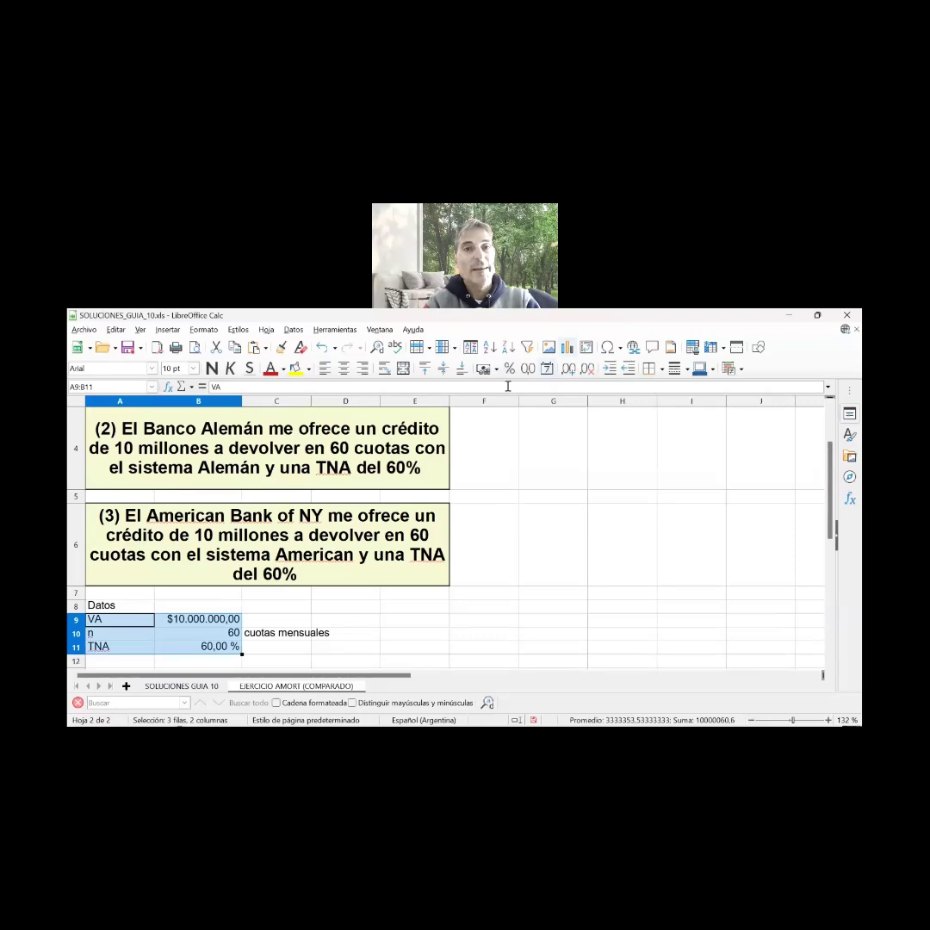
{"action": "left_click", "coordinate": [647, 369]}
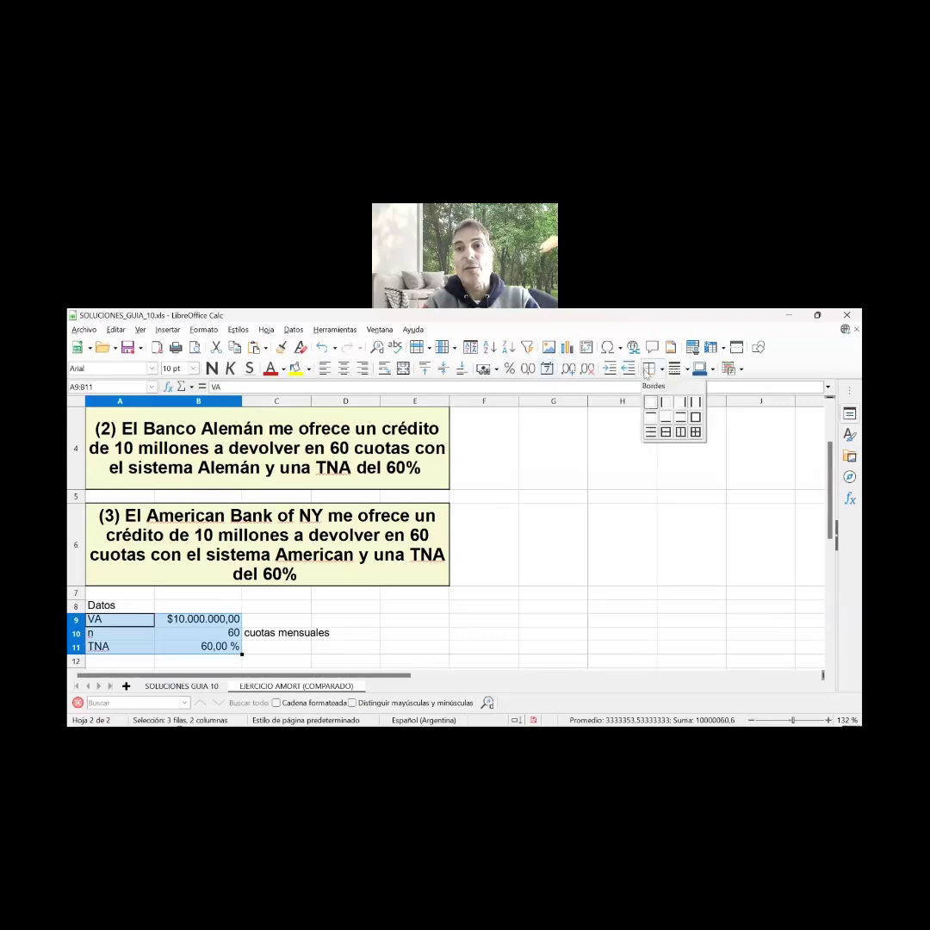
{"action": "left_click", "coordinate": [649, 373]}
{"action": "left_click", "coordinate": [651, 373]}
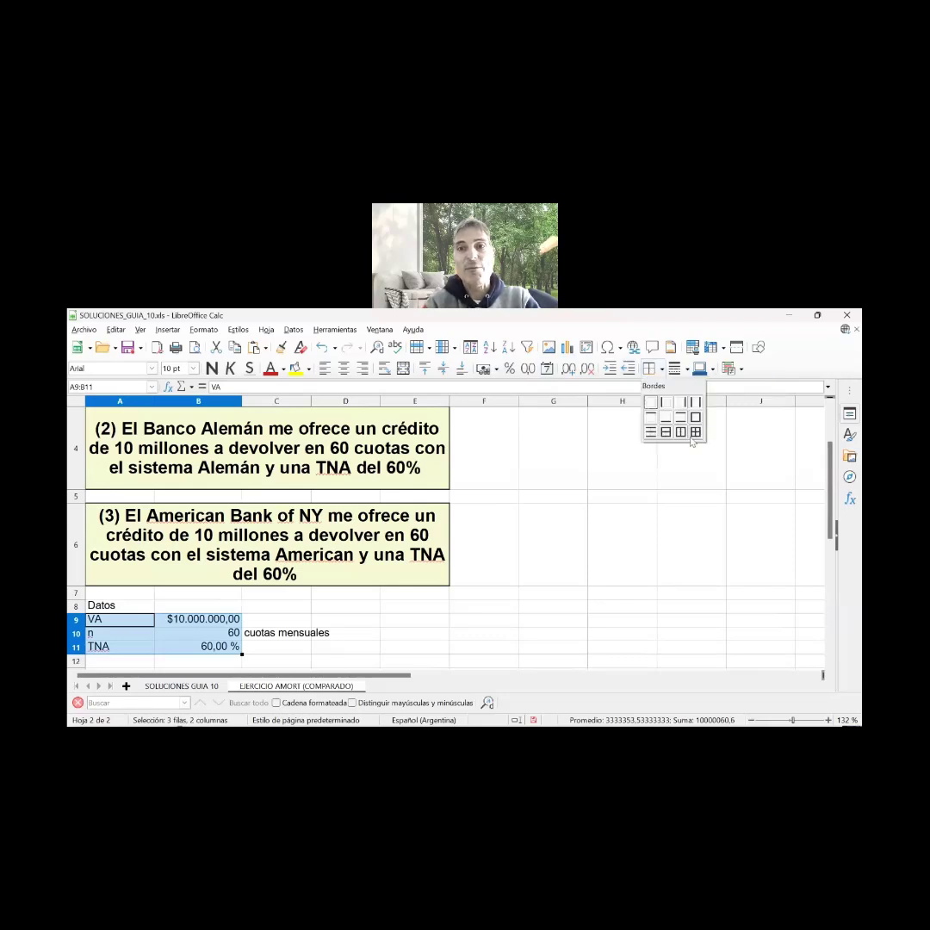
{"action": "left_click", "coordinate": [686, 428]}
Calculate the monthly rate in C11 with the formula +B11/12
{"action": "left_click", "coordinate": [264, 654]}
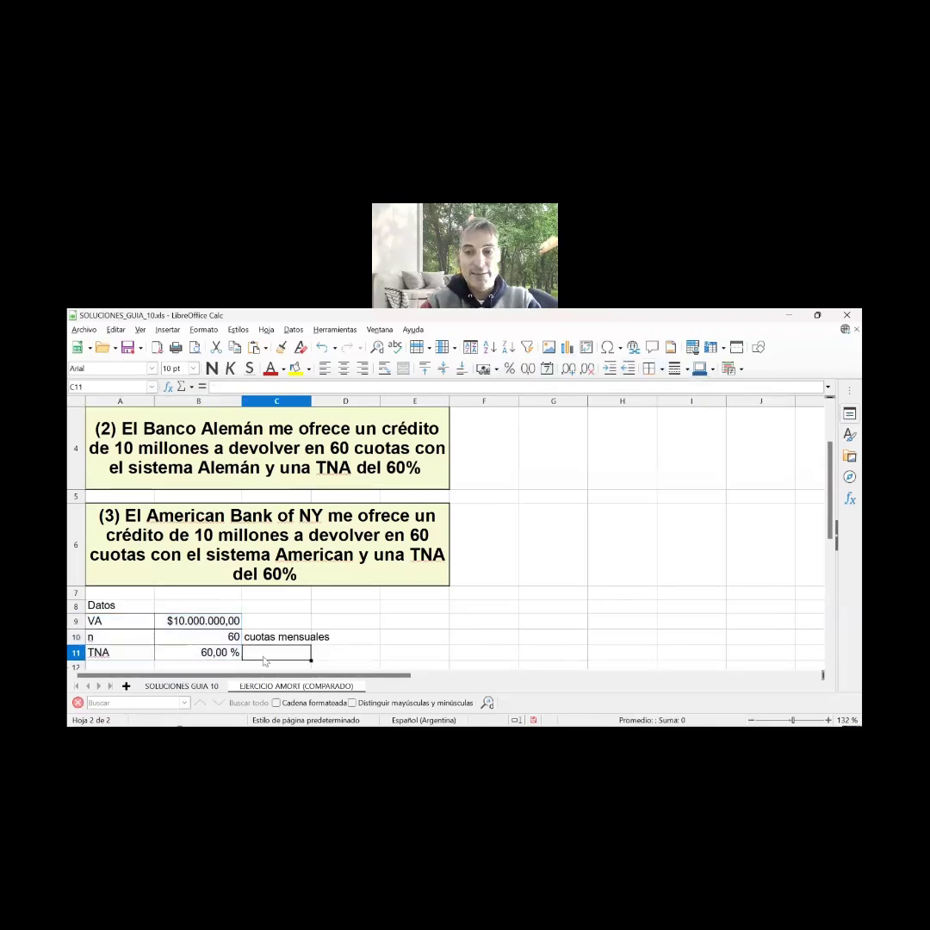
{"action": "type", "text": "+"}
{"action": "key", "text": "Left"}
{"action": "type", "text": "/12"}
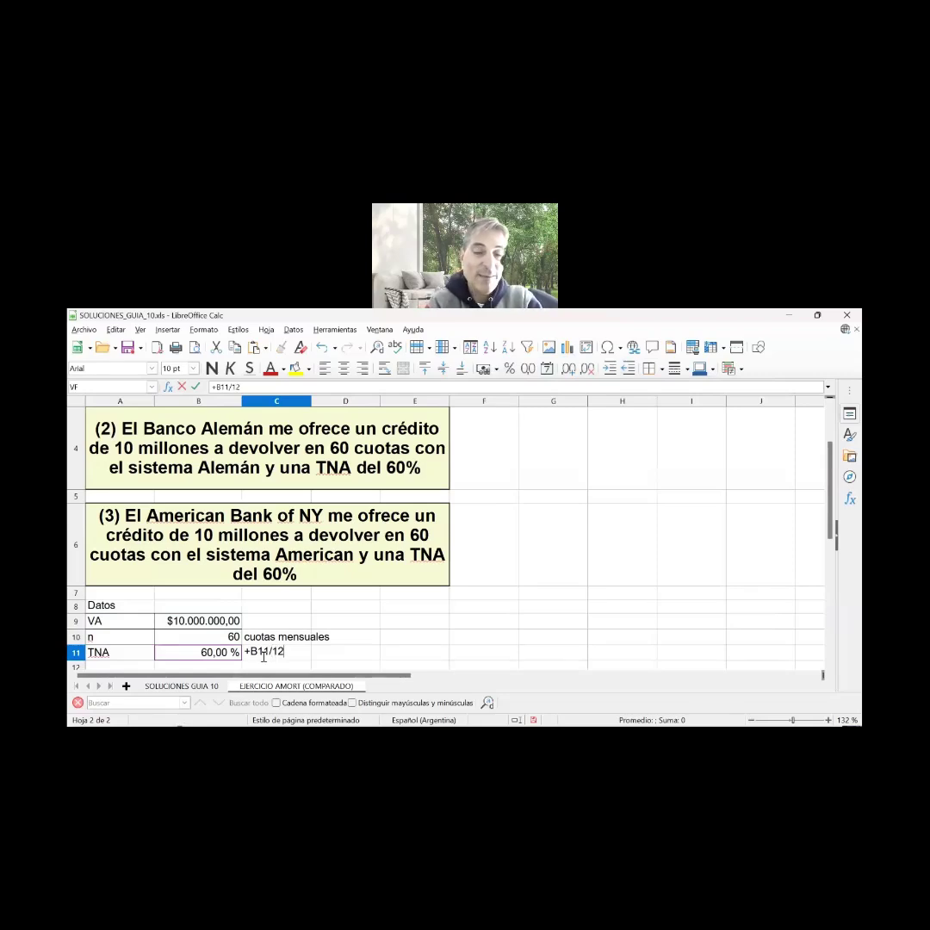
{"action": "key", "text": "Return"}
{"action": "key", "text": "Up"}
{"action": "type", "text": "¿"}
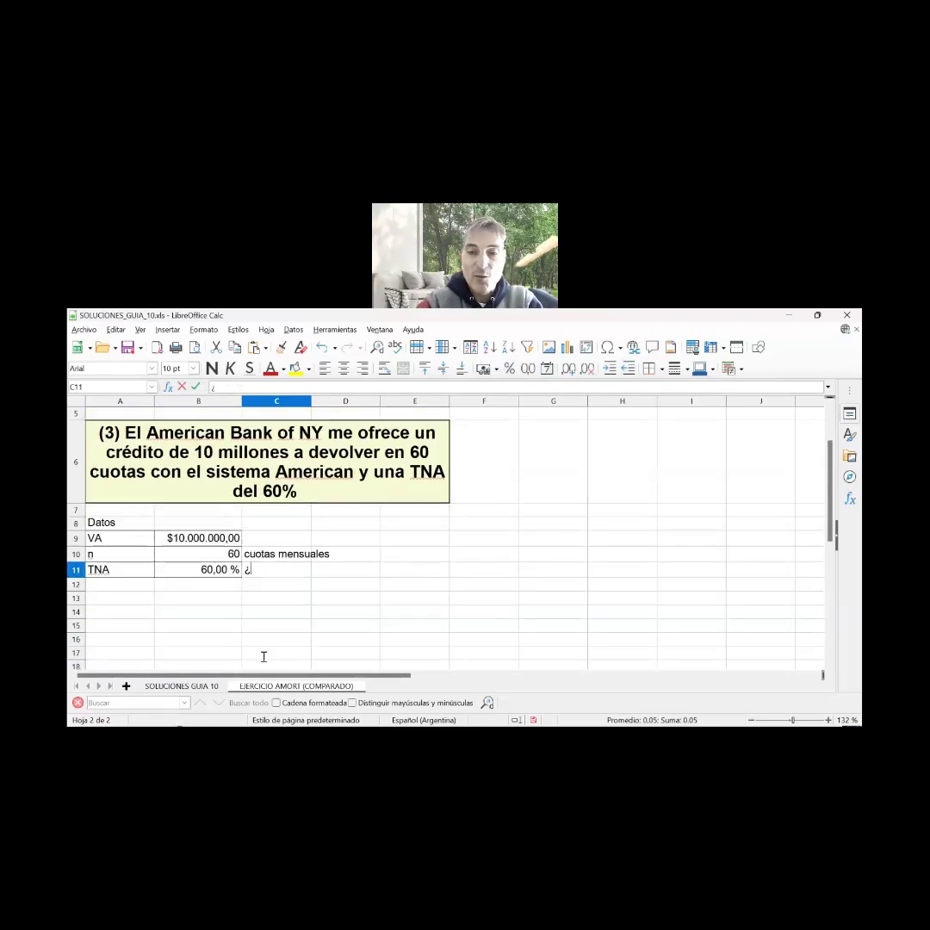
{"action": "key", "text": "Escape"}
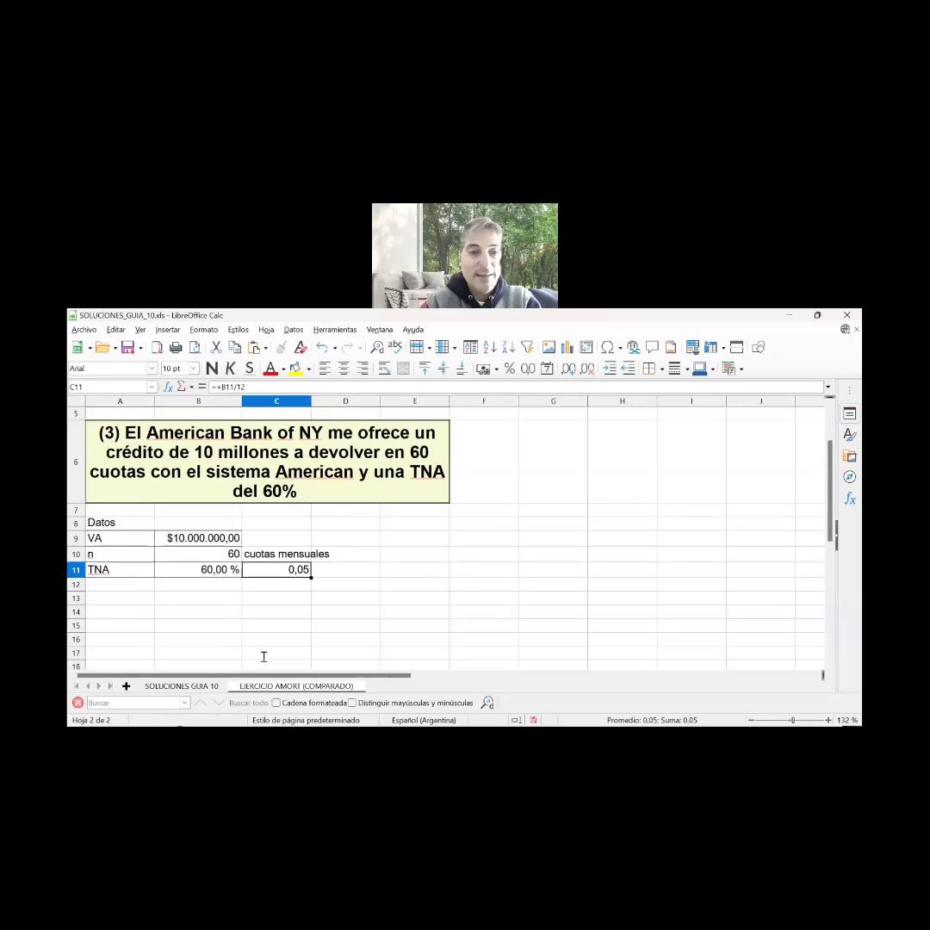
Set the monthly rate formula in C11 to +B11/365*30
{"action": "type", "text": "+"}
{"action": "key", "text": "Left"}
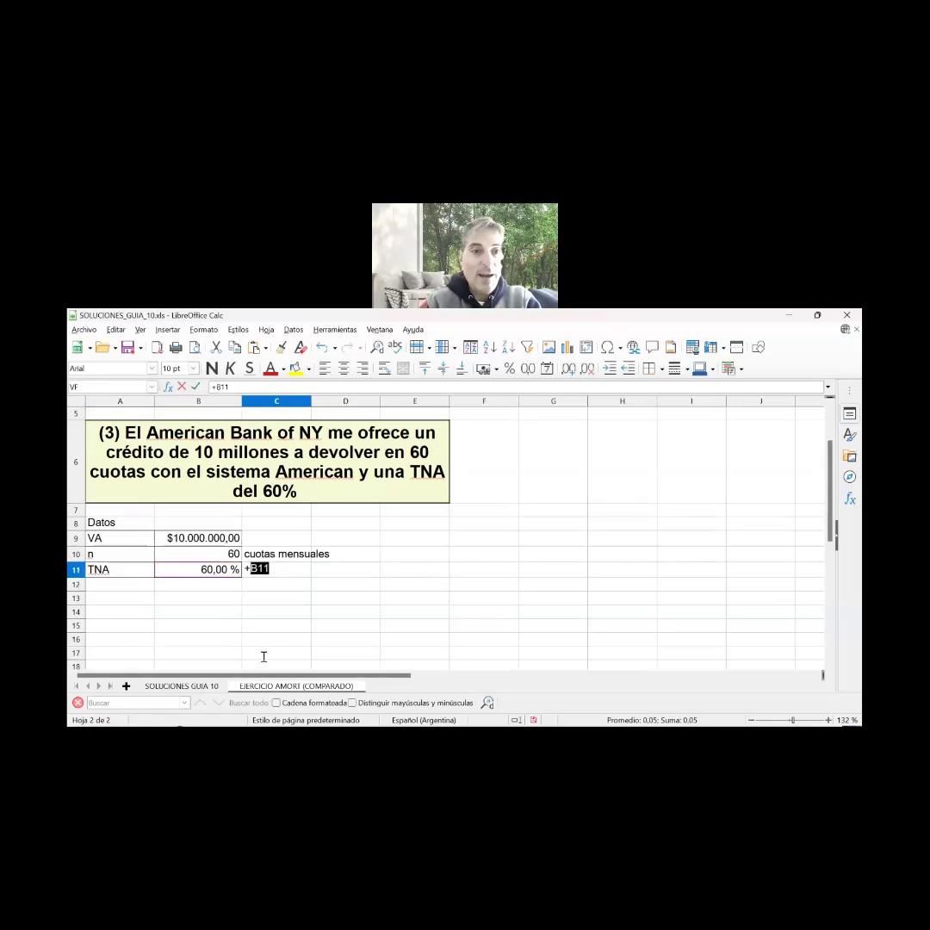
{"action": "type", "text": "/3"}
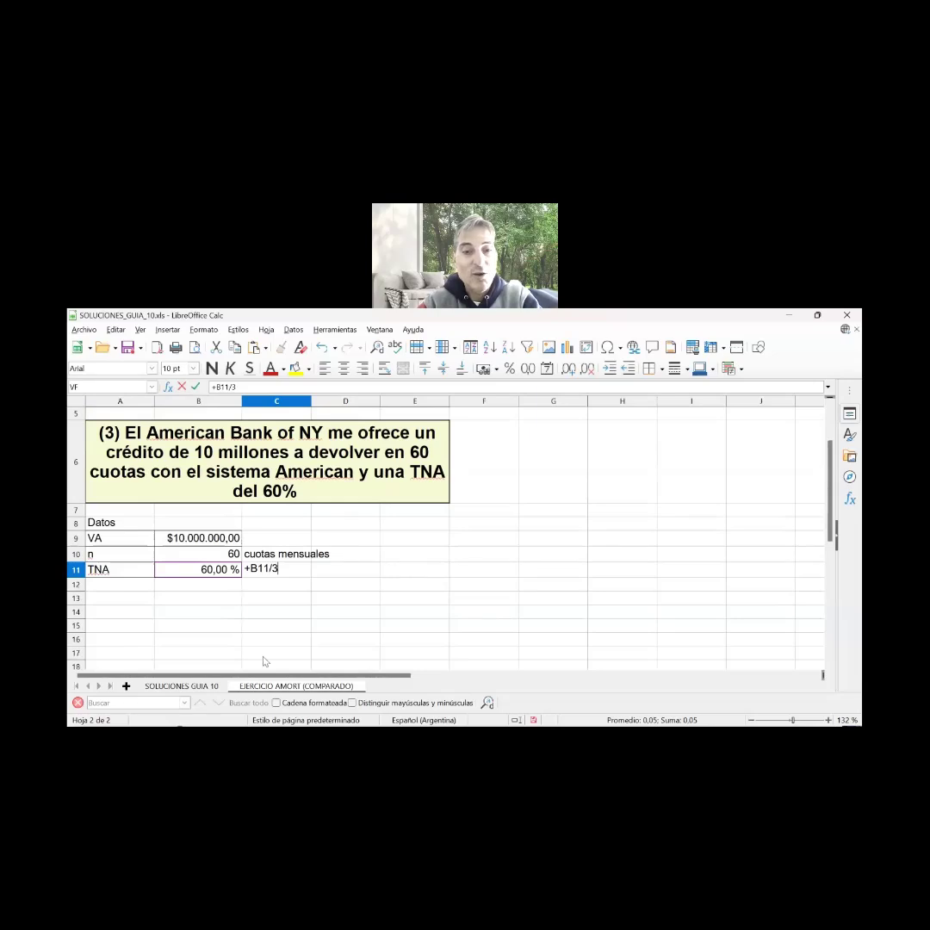
{"action": "type", "text": "65*30"}
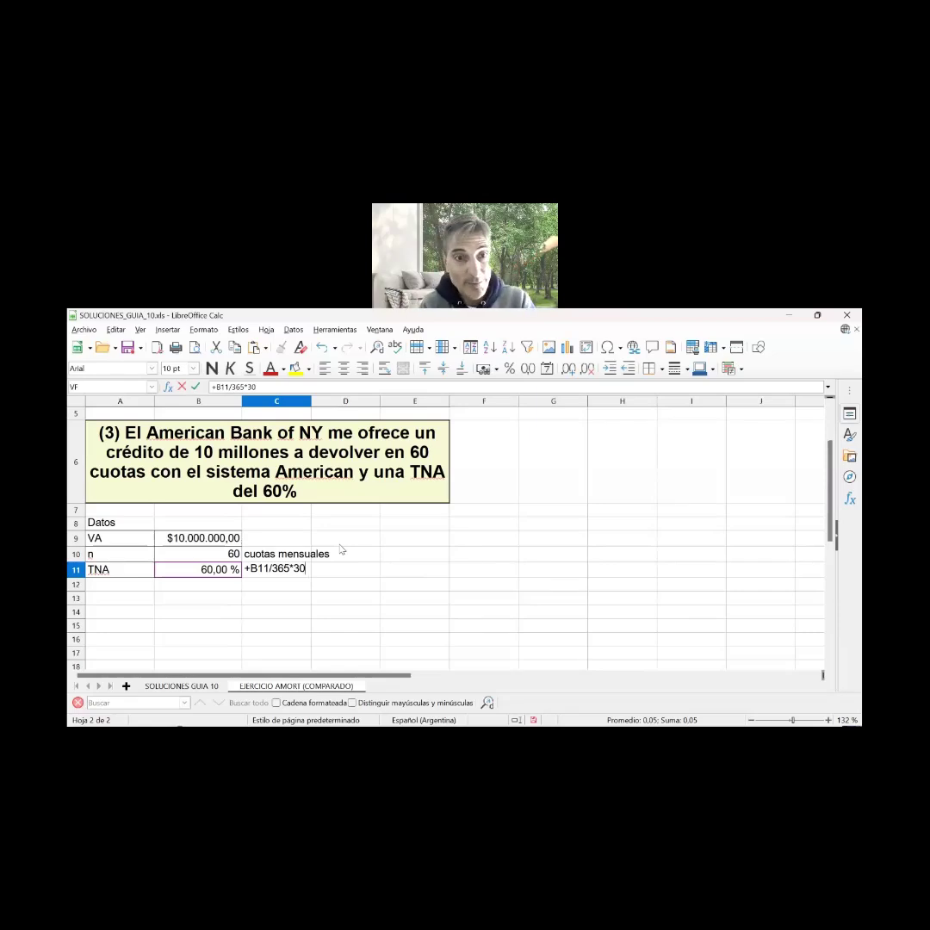
{"action": "key", "text": "Return"}
Enter the exercise label 1) in A13 and the label cuota in B13
{"action": "key", "text": "Down"}
{"action": "key", "text": "Down"}
{"action": "key", "text": "Down"}
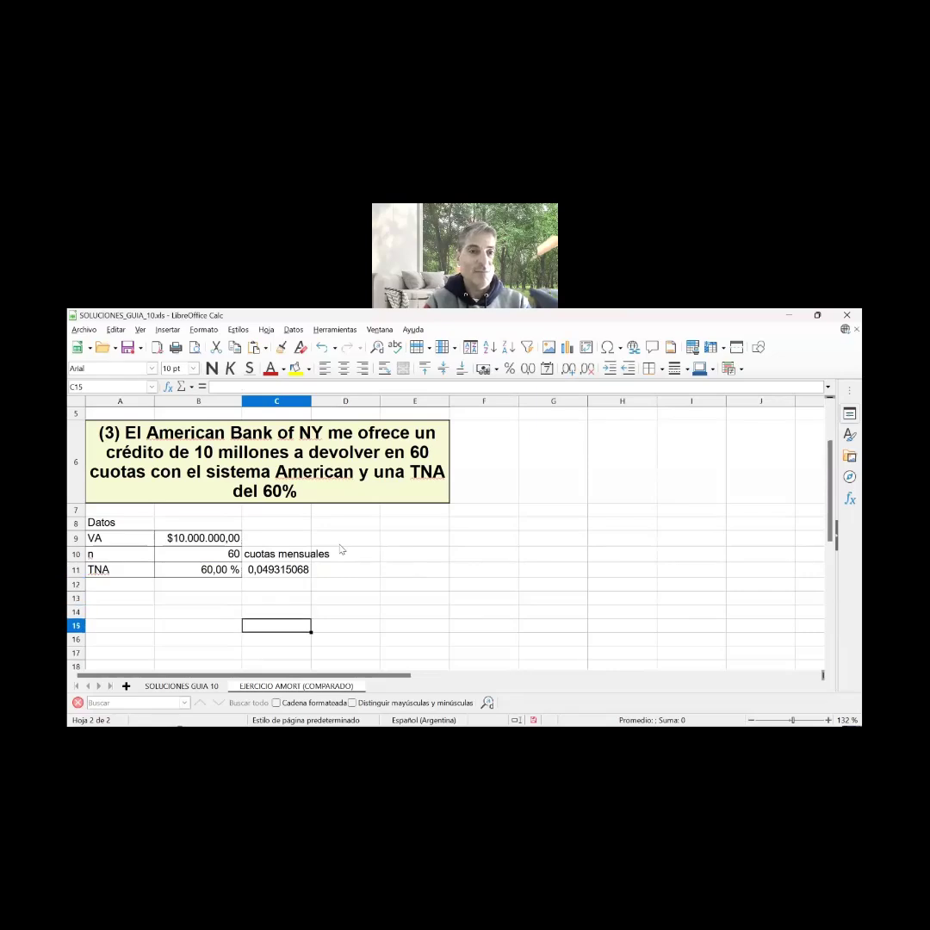
{"action": "key", "text": "Up"}
{"action": "key", "text": "Left"}
{"action": "key", "text": "Left"}
{"action": "key", "text": "Up"}
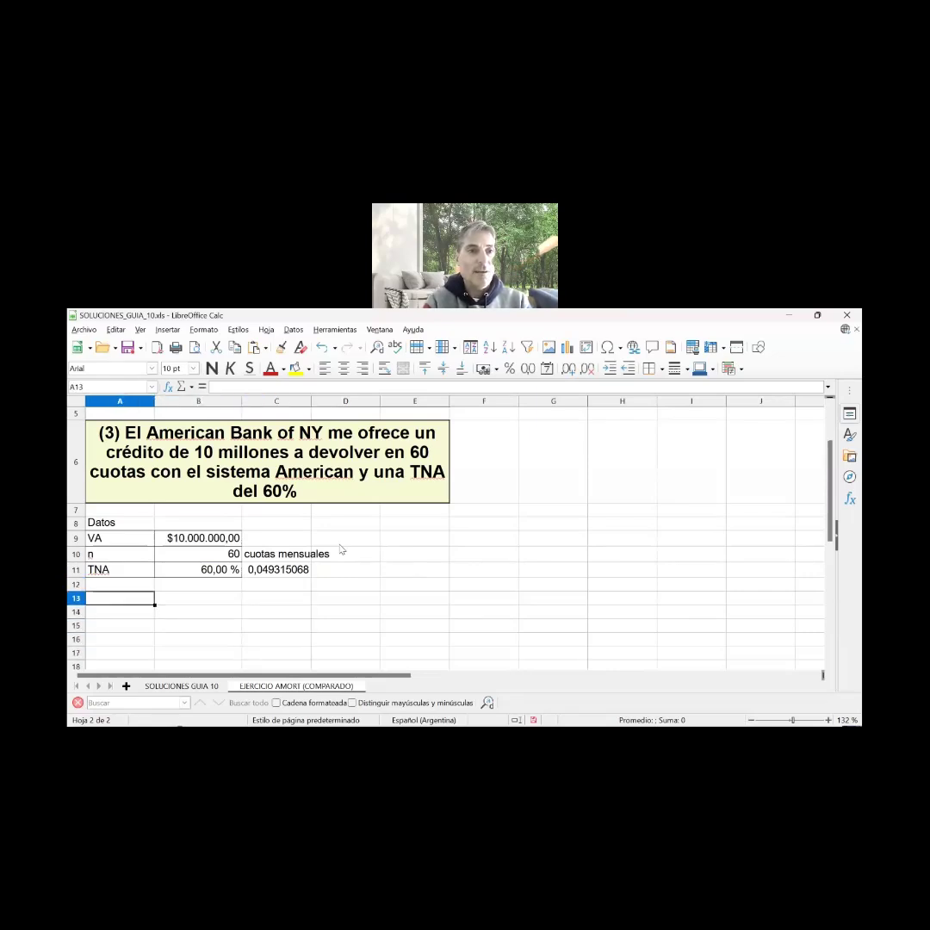
{"action": "type", "text": "1)"}
{"action": "key", "text": "Return"}
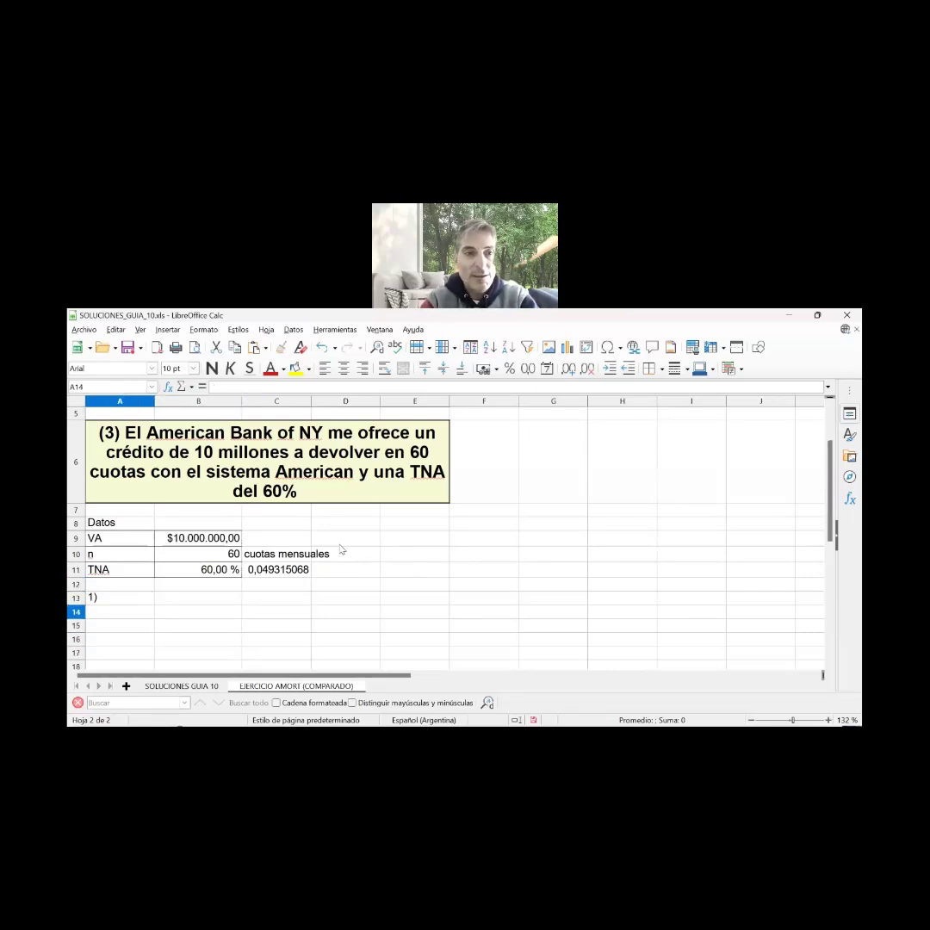
{"action": "key", "text": "Up"}
{"action": "key", "text": "Right"}
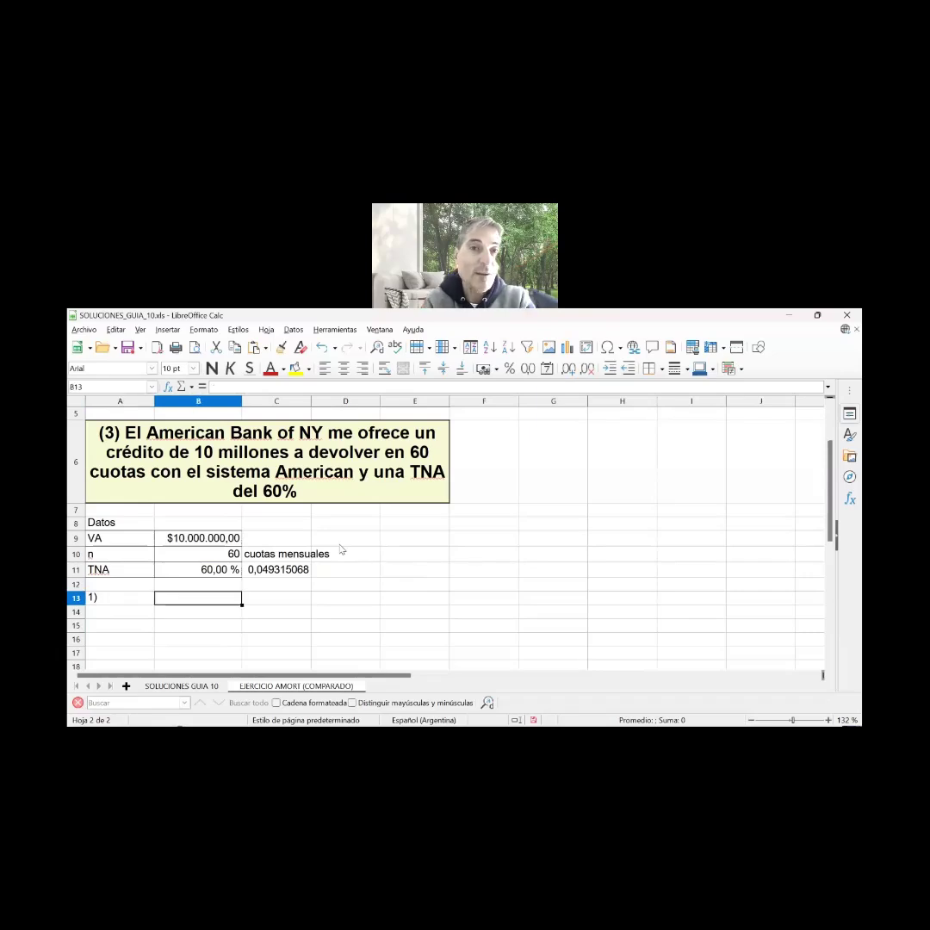
{"action": "type", "text": "cuota"}
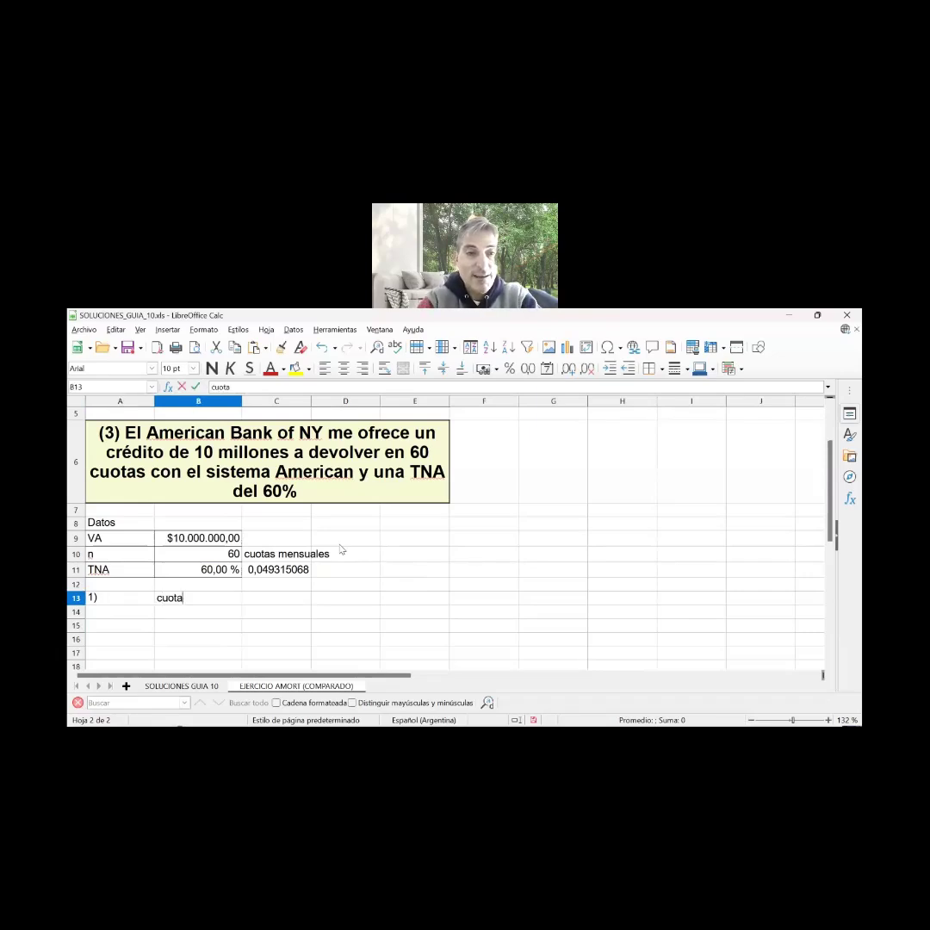
{"action": "key", "text": "Tab"}
Calculate the instalment in C13 with the formula +pago(0,60/365*30;60;-10000000;0;0)
{"action": "type", "text": "+"}
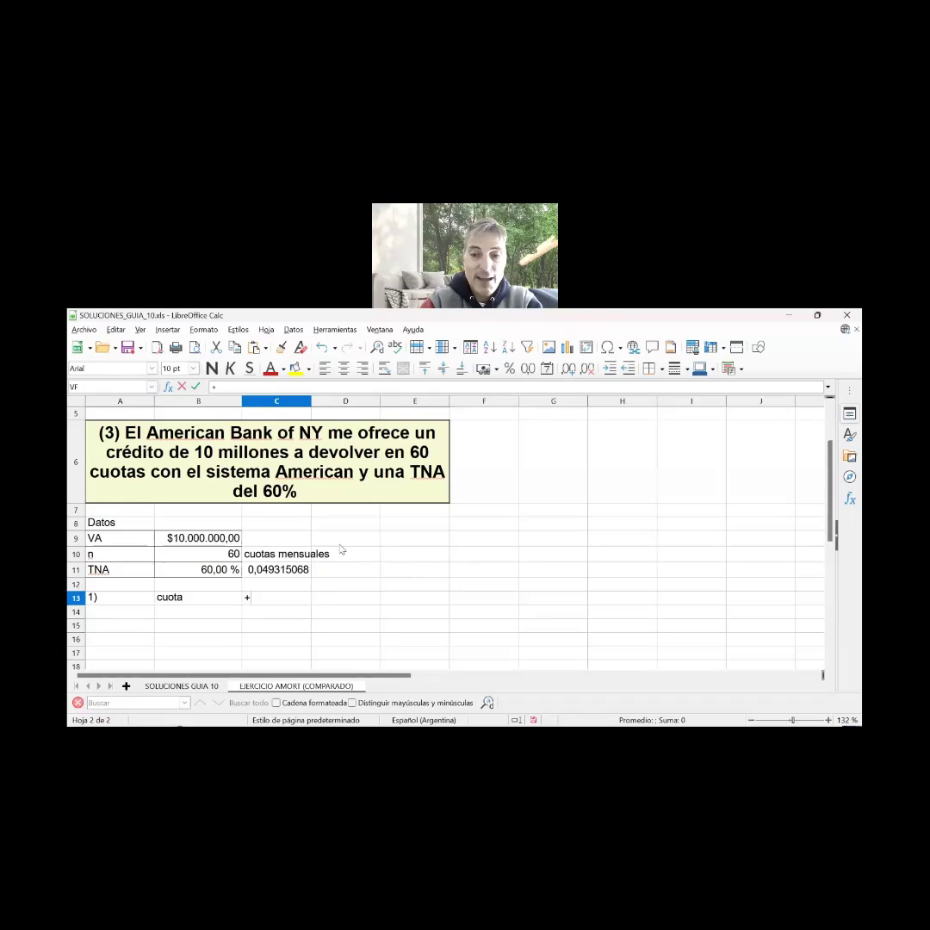
{"action": "type", "text": "pago"}
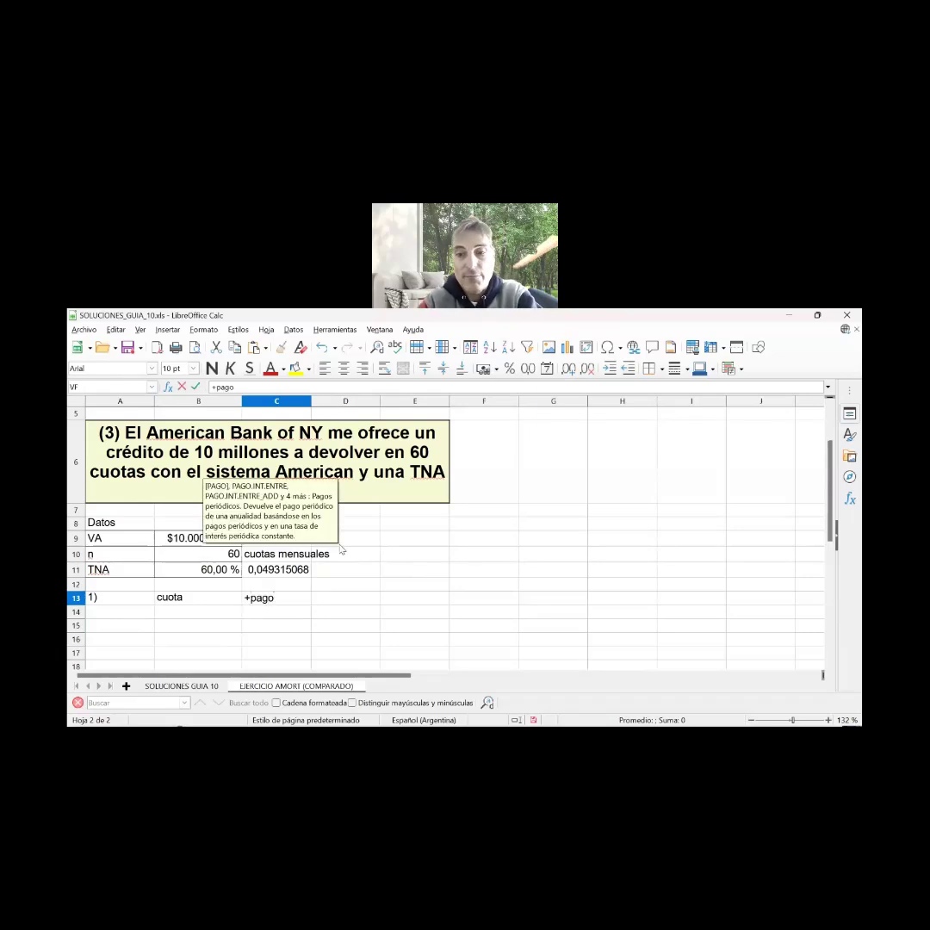
{"action": "type", "text": "("}
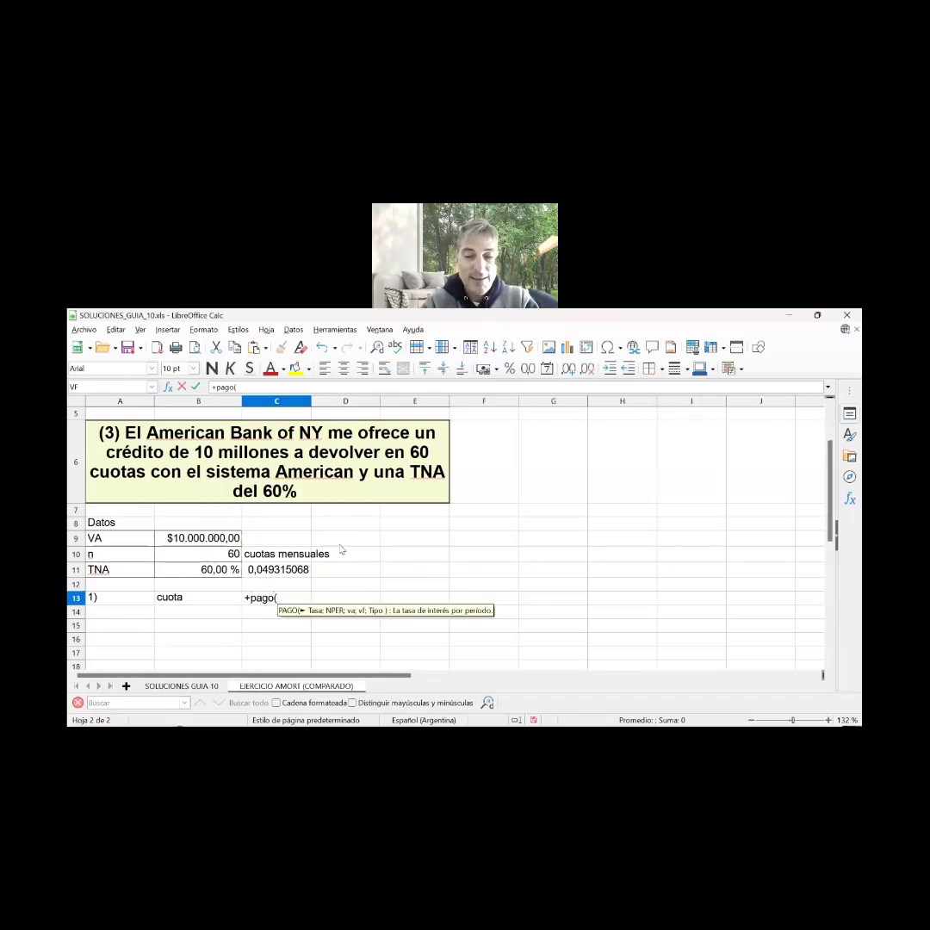
{"action": "type", "text": "0,60/"}
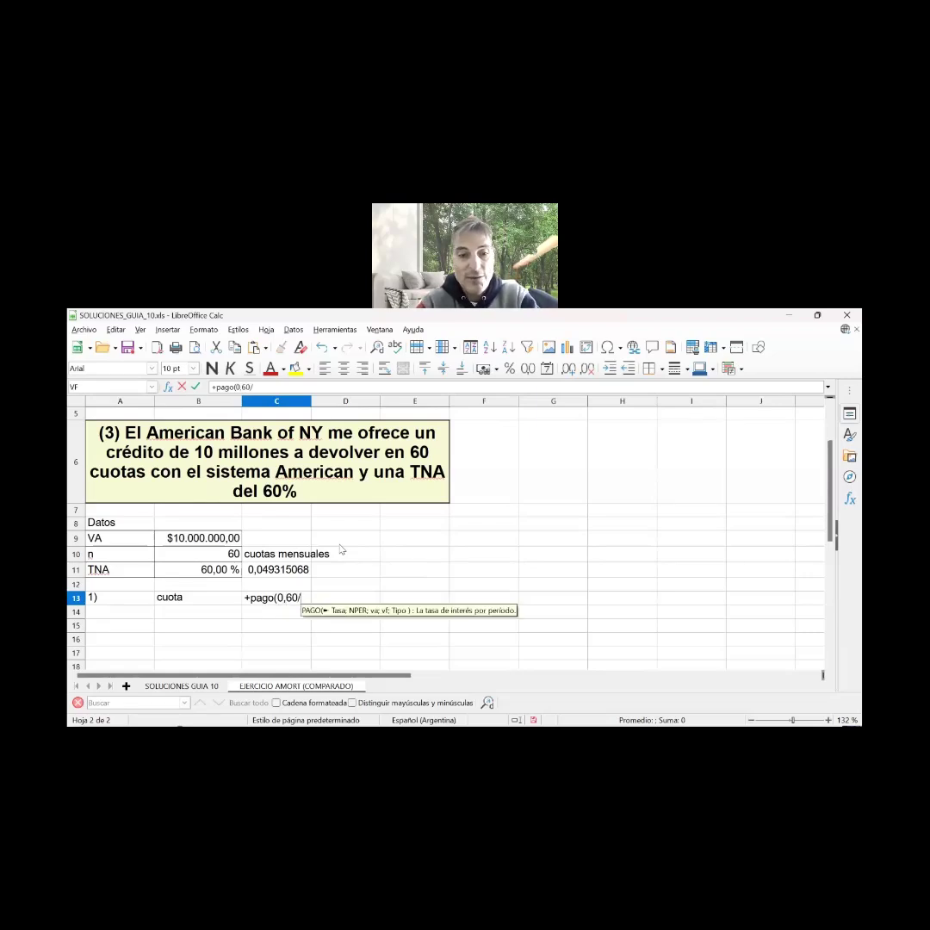
{"action": "type", "text": "365*3"}
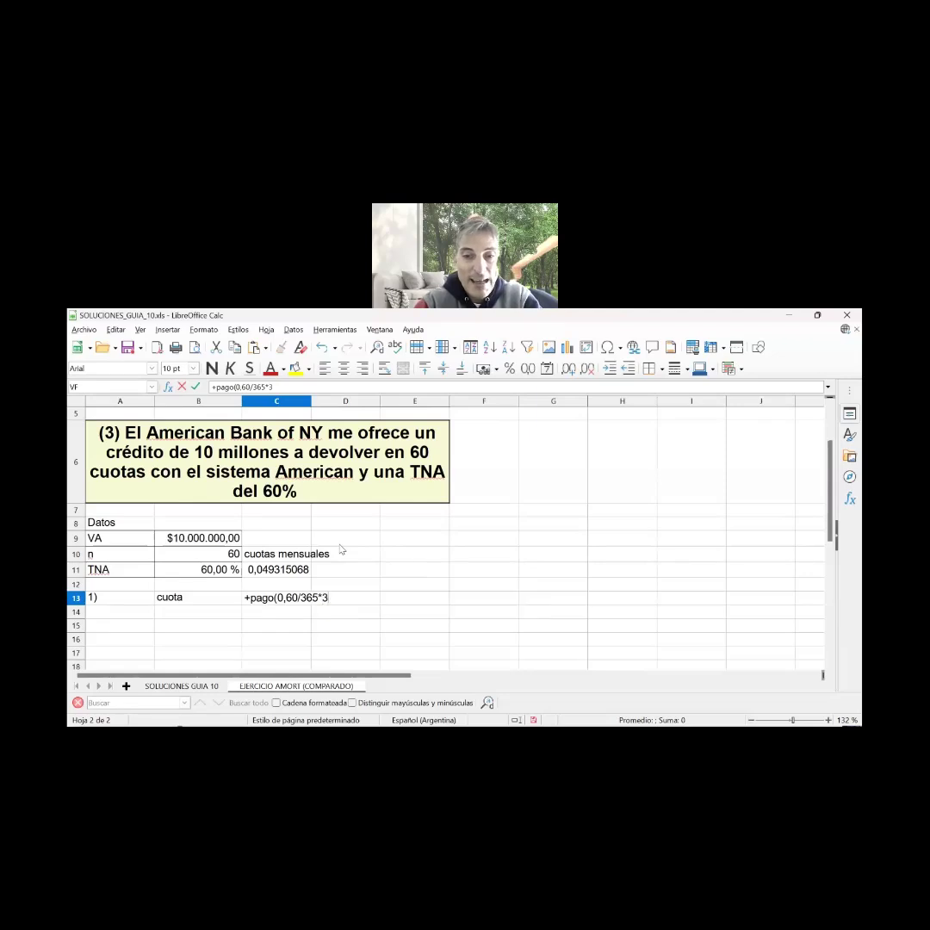
{"action": "type", "text": "0"}
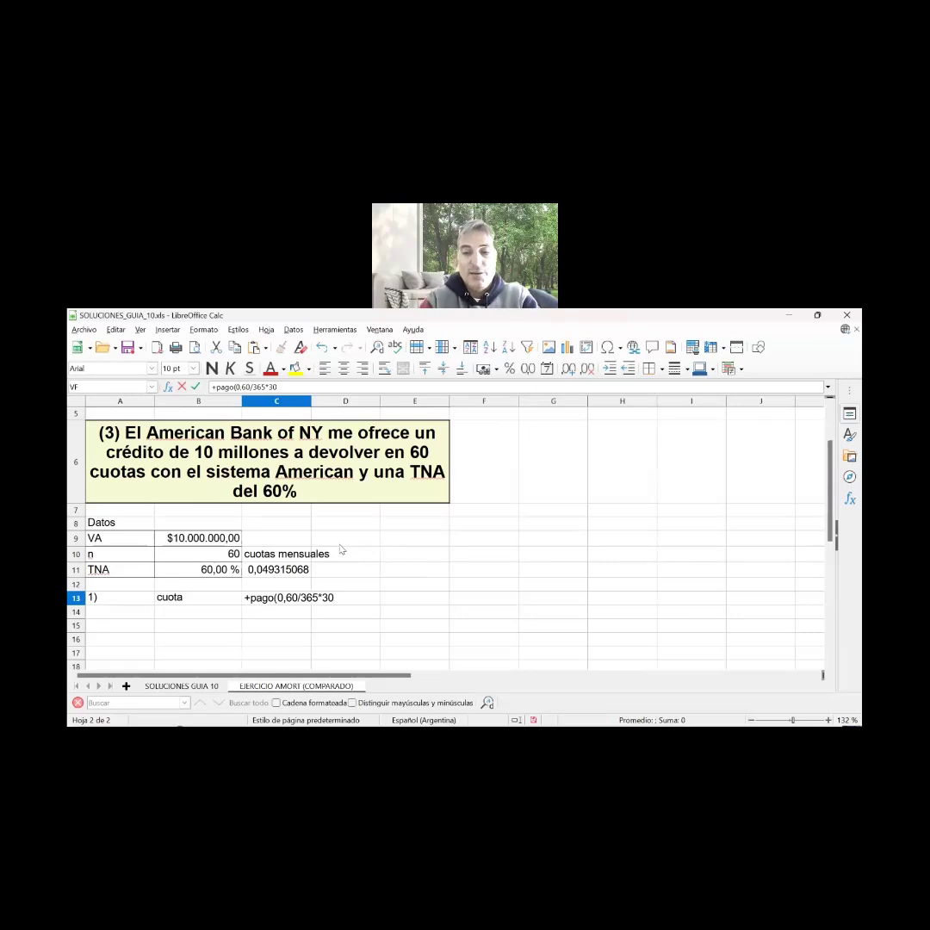
{"action": "type", "text": ";"}
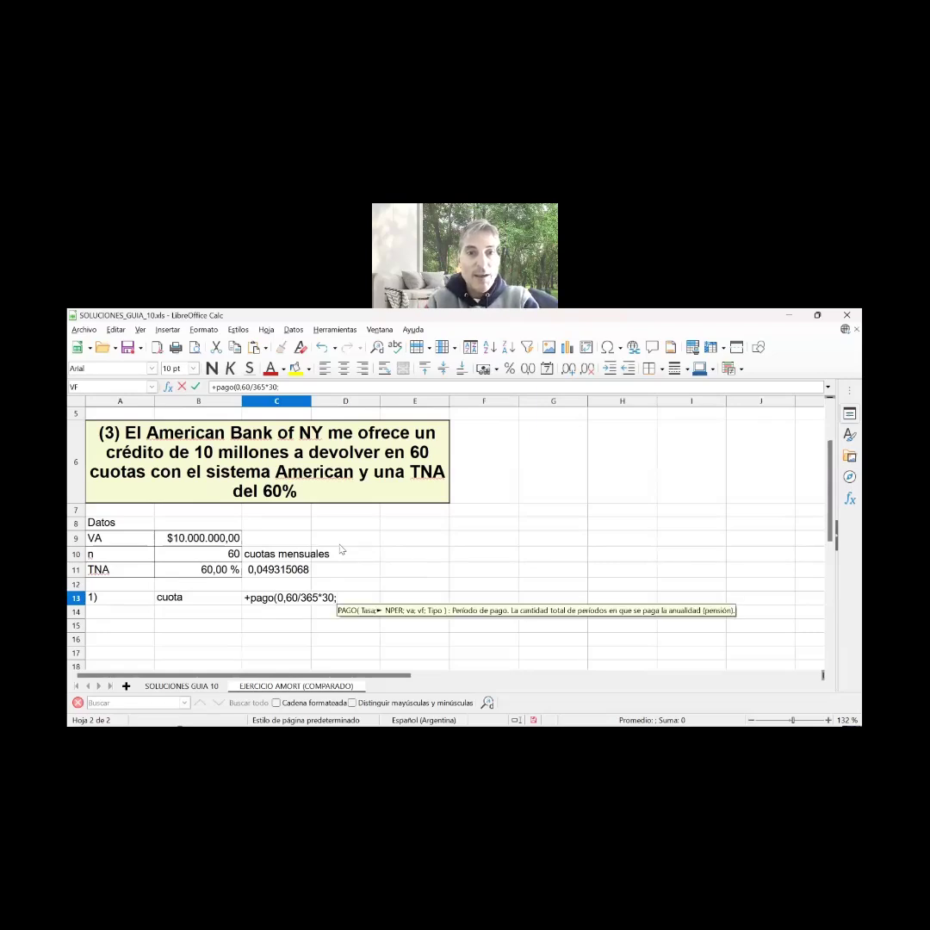
{"action": "type", "text": "60"}
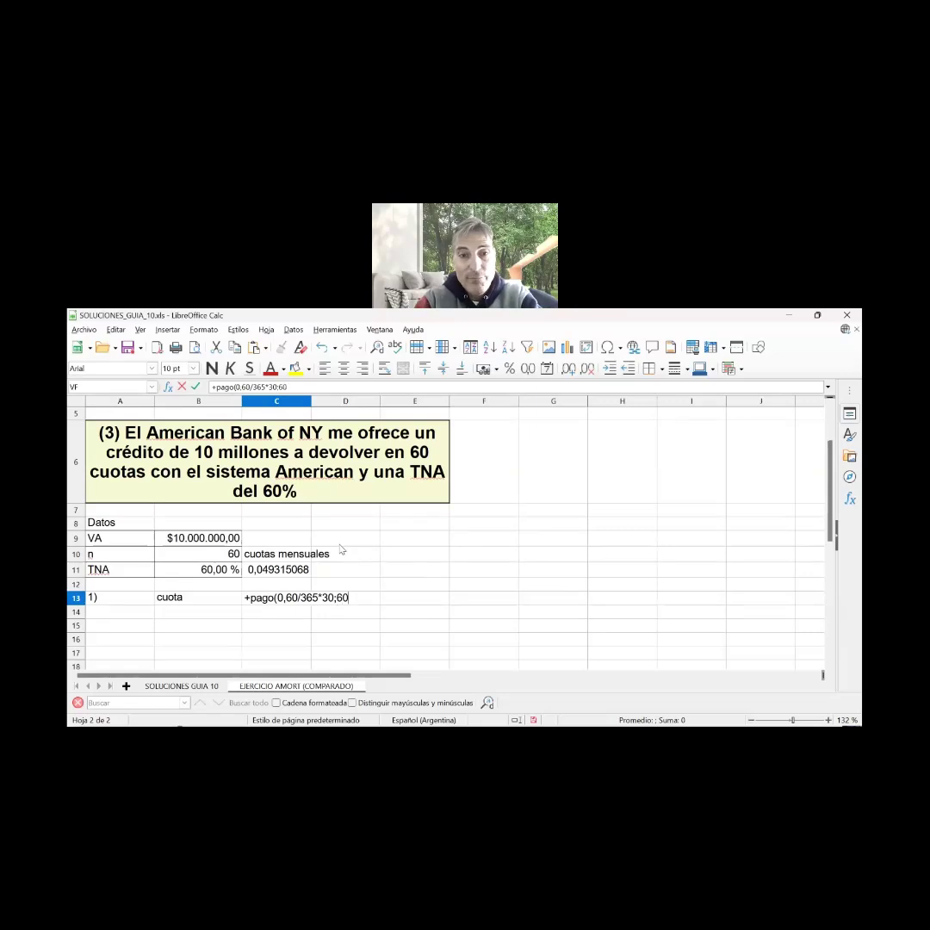
{"action": "type", "text": ";"}
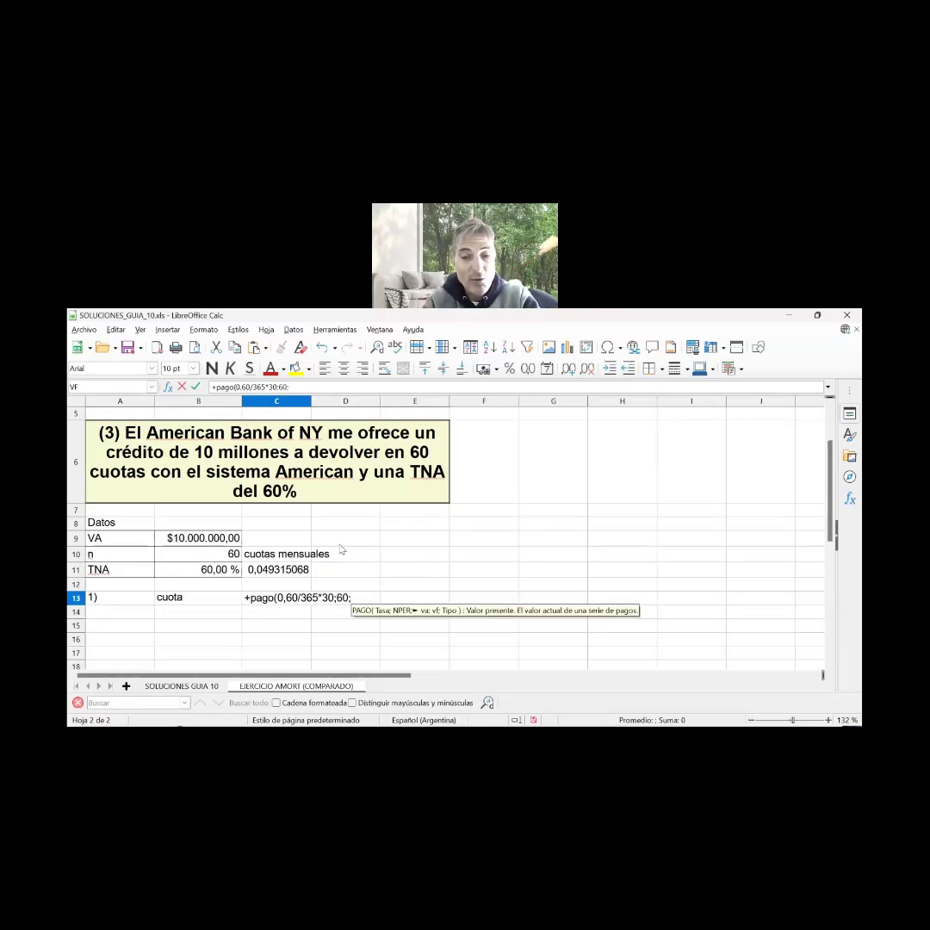
{"action": "type", "text": "-1"}
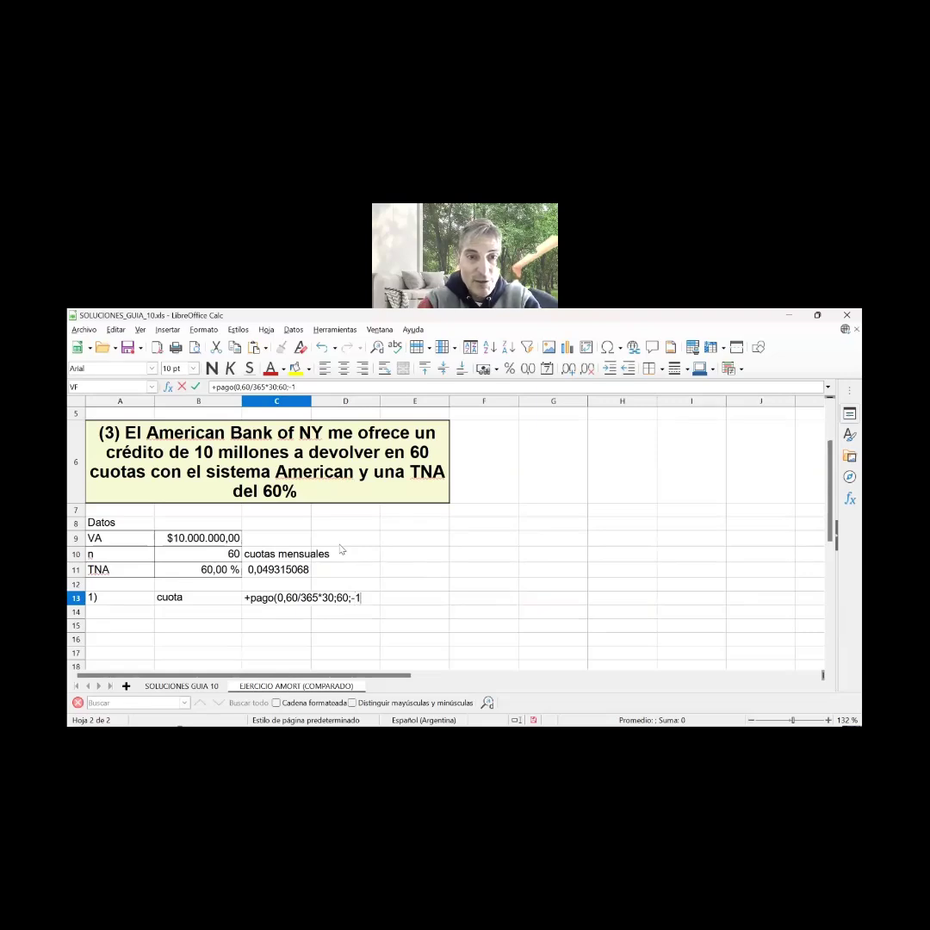
{"action": "type", "text": "0000000"}
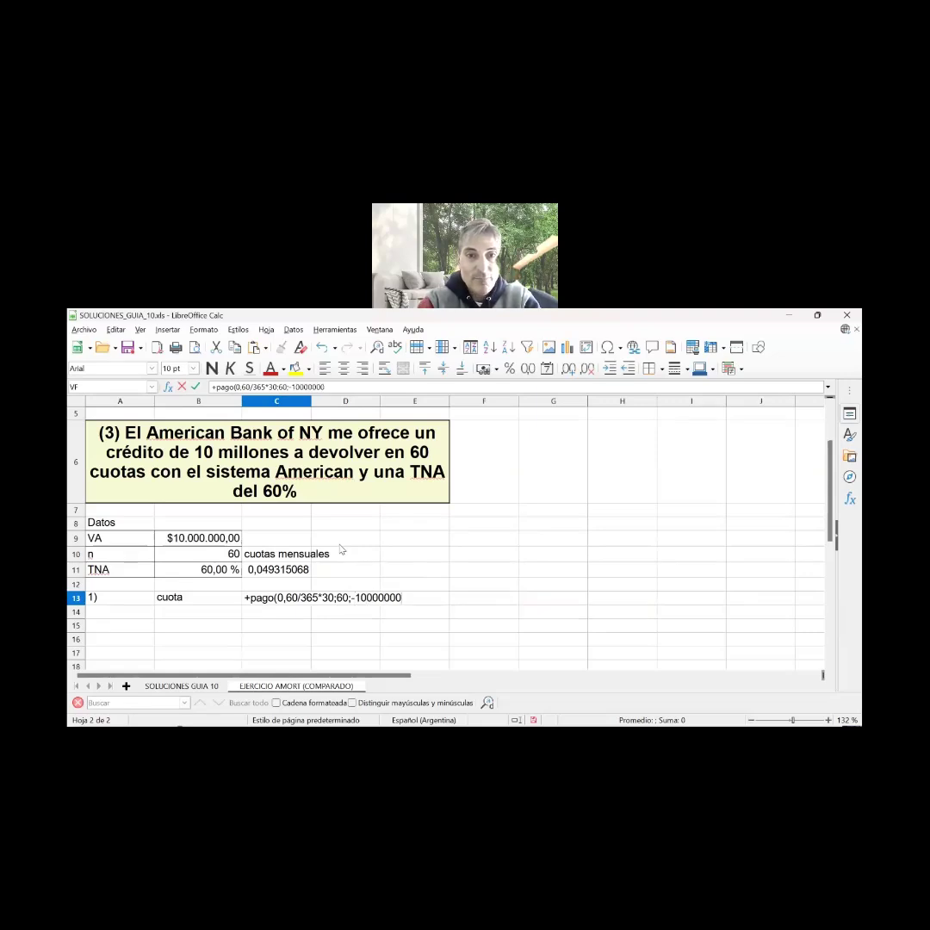
{"action": "type", "text": ";"}
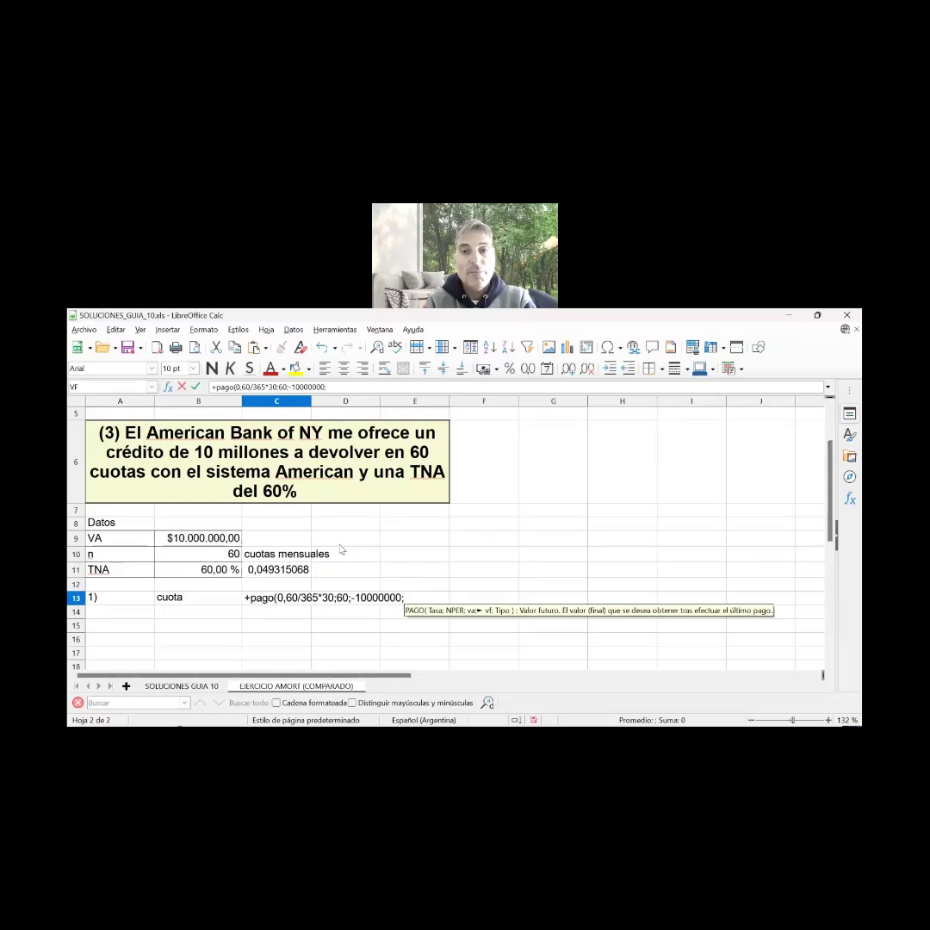
{"action": "type", "text": "0;"}
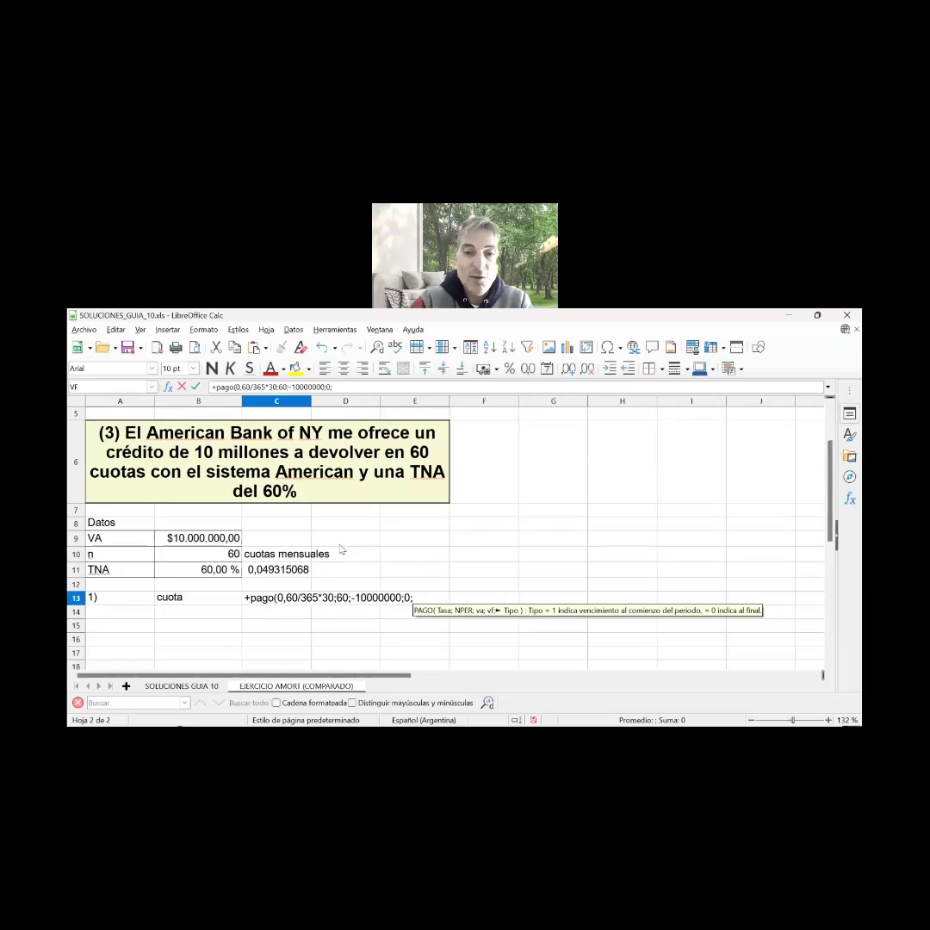
{"action": "type", "text": "0"}
{"action": "key", "text": "Return"}
Fill the instalment label and result in B13:C13 with the background colour Lima claro 4
{"action": "key", "text": "Up"}
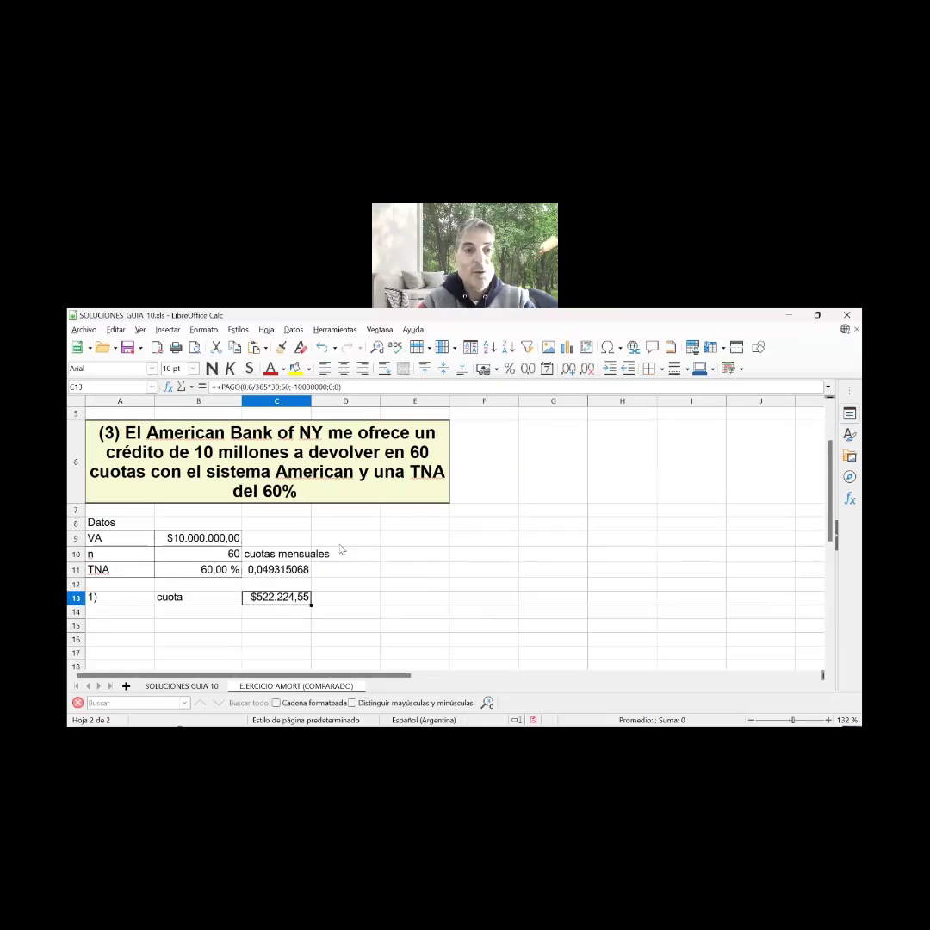
{"action": "key", "text": "Left"}
{"action": "key", "text": "shift+Right"}
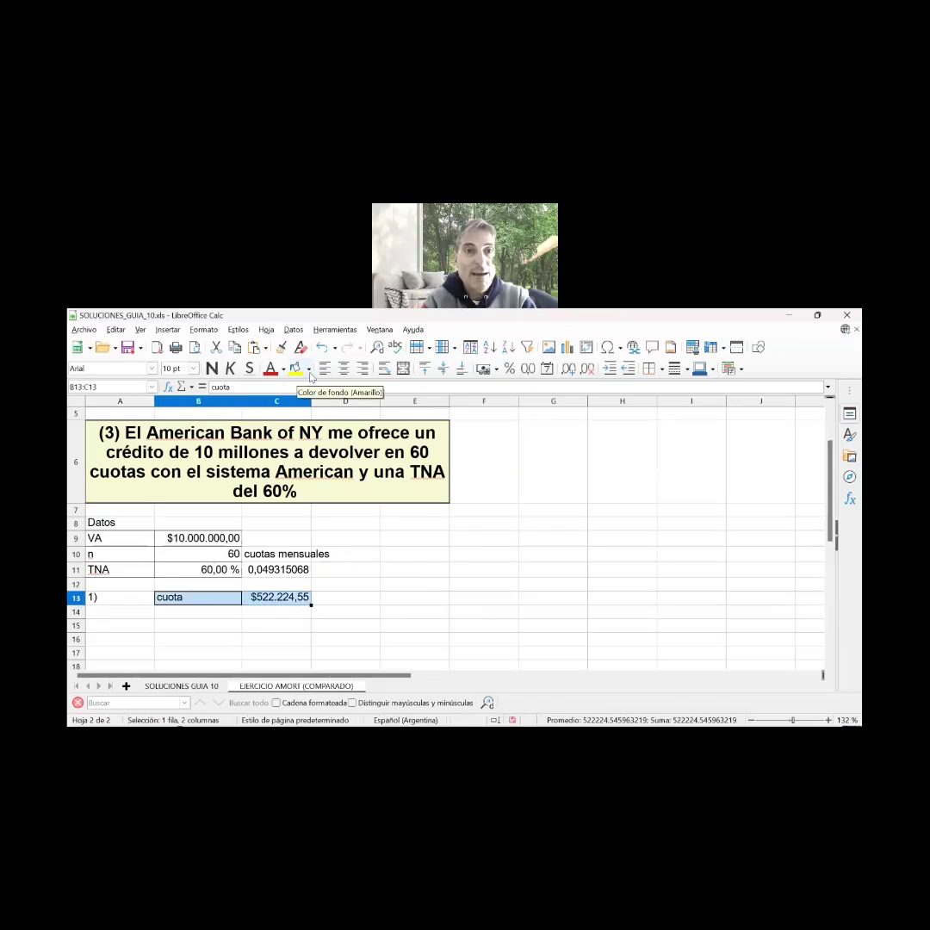
{"action": "left_click", "coordinate": [309, 370]}
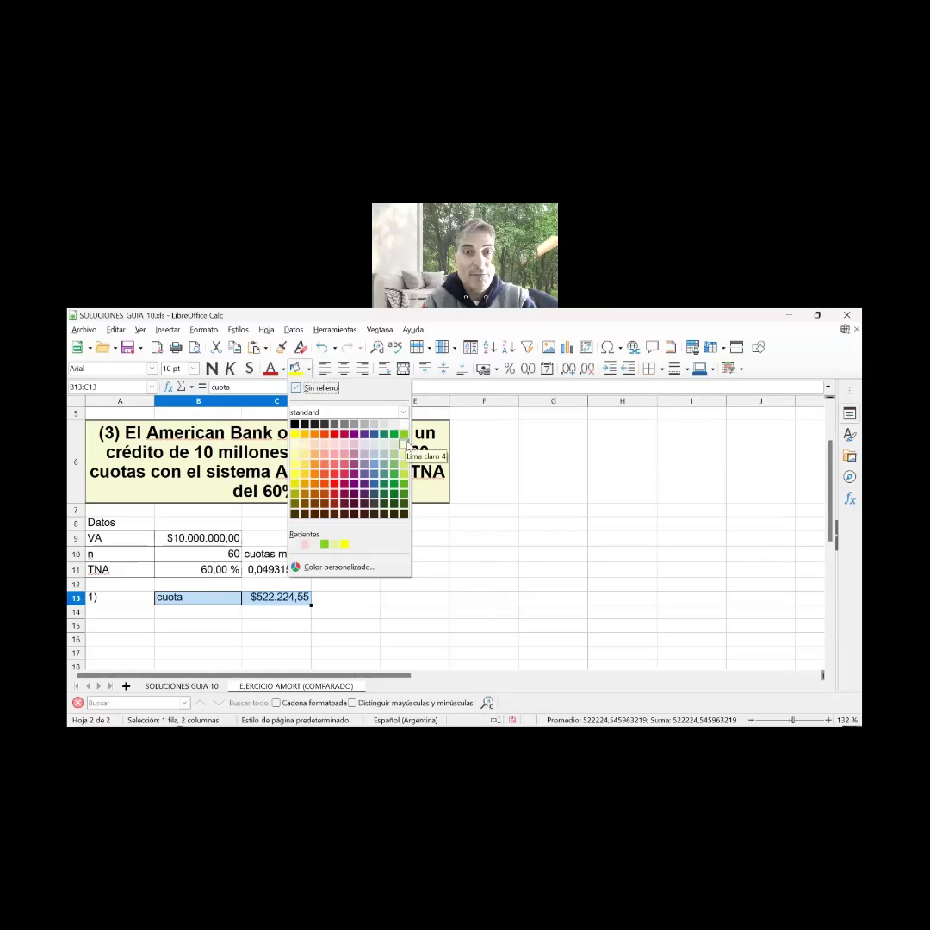
{"action": "left_click", "coordinate": [405, 443]}
{"action": "left_click", "coordinate": [280, 613]}
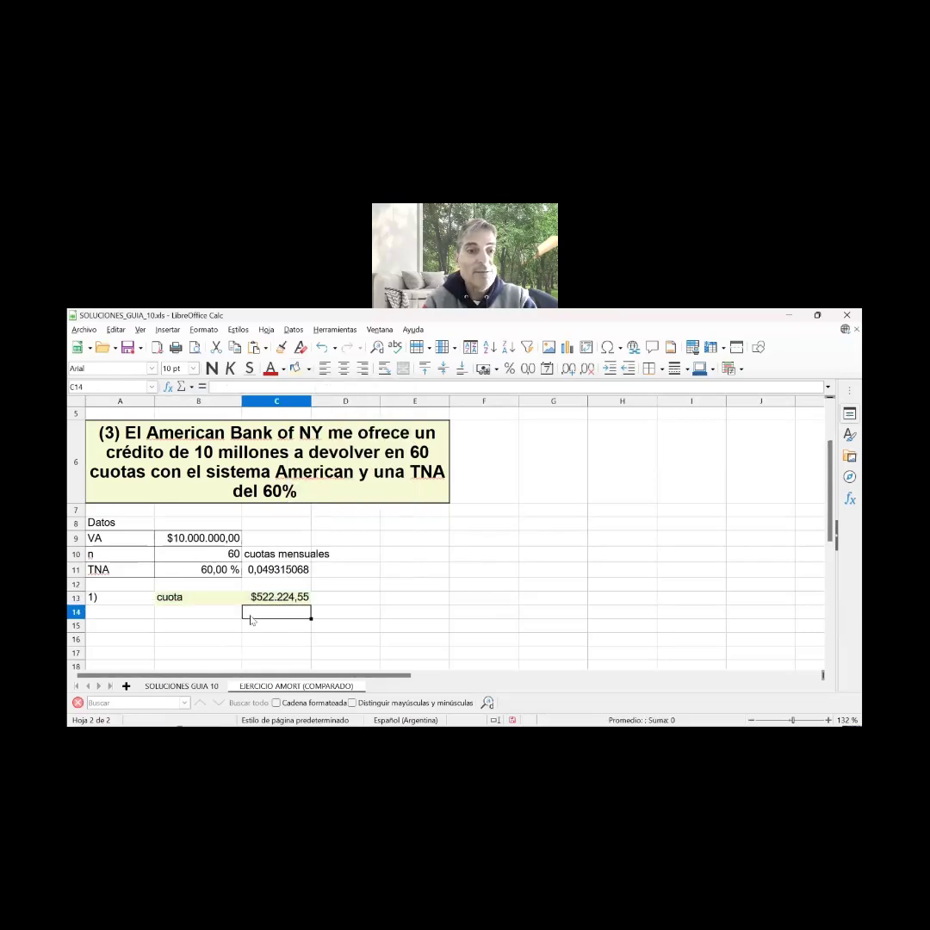
Enter the table headers Período in A15 and Deuda Inicial in B15
{"action": "key", "text": "Left"}
{"action": "key", "text": "Left"}
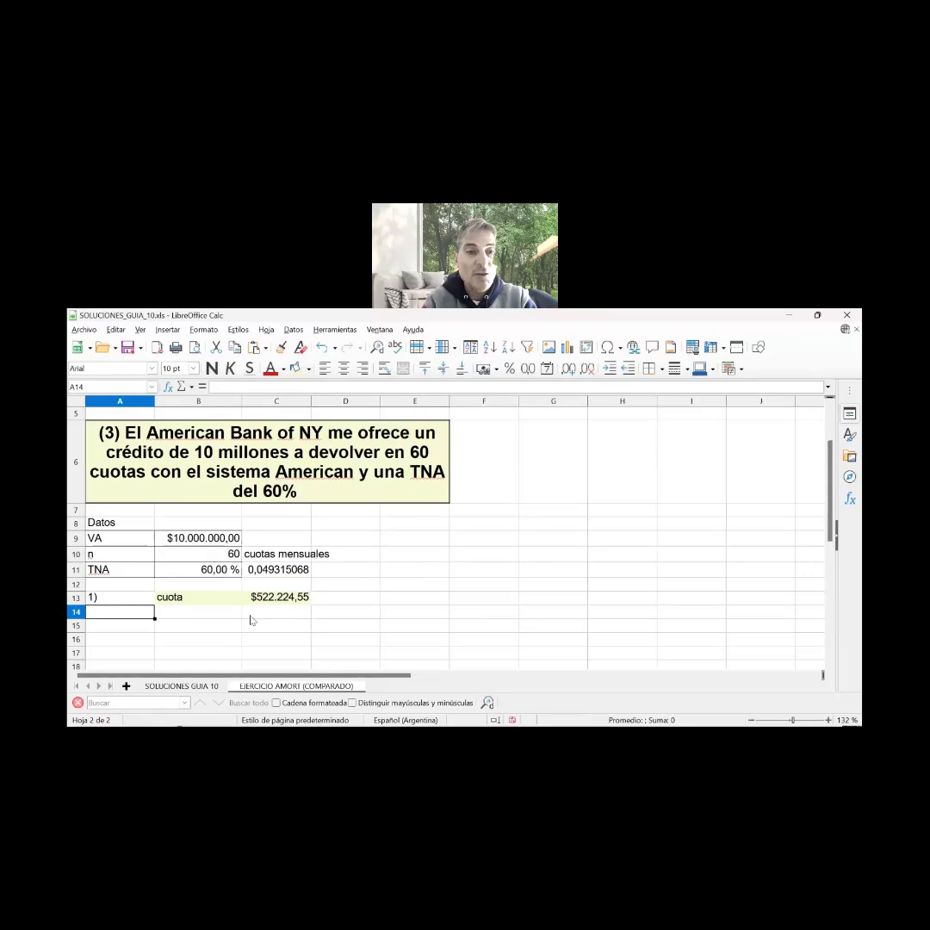
{"action": "key", "text": "Down"}
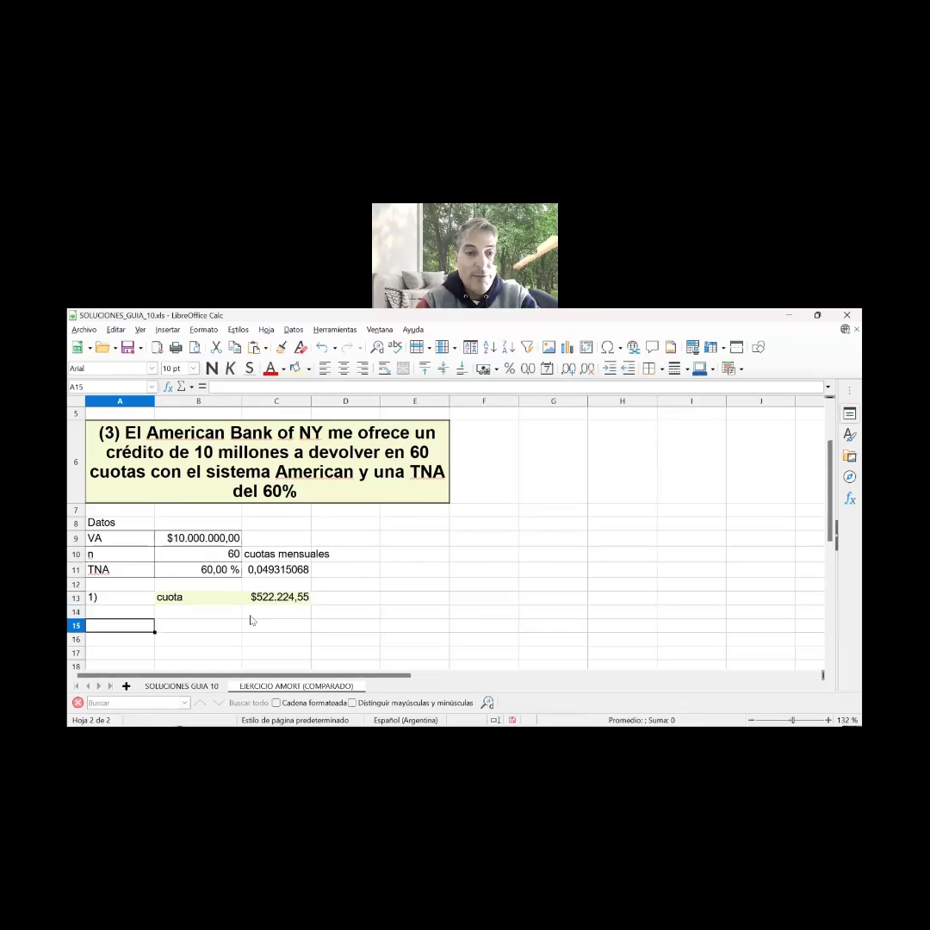
{"action": "type", "text": "Período"}
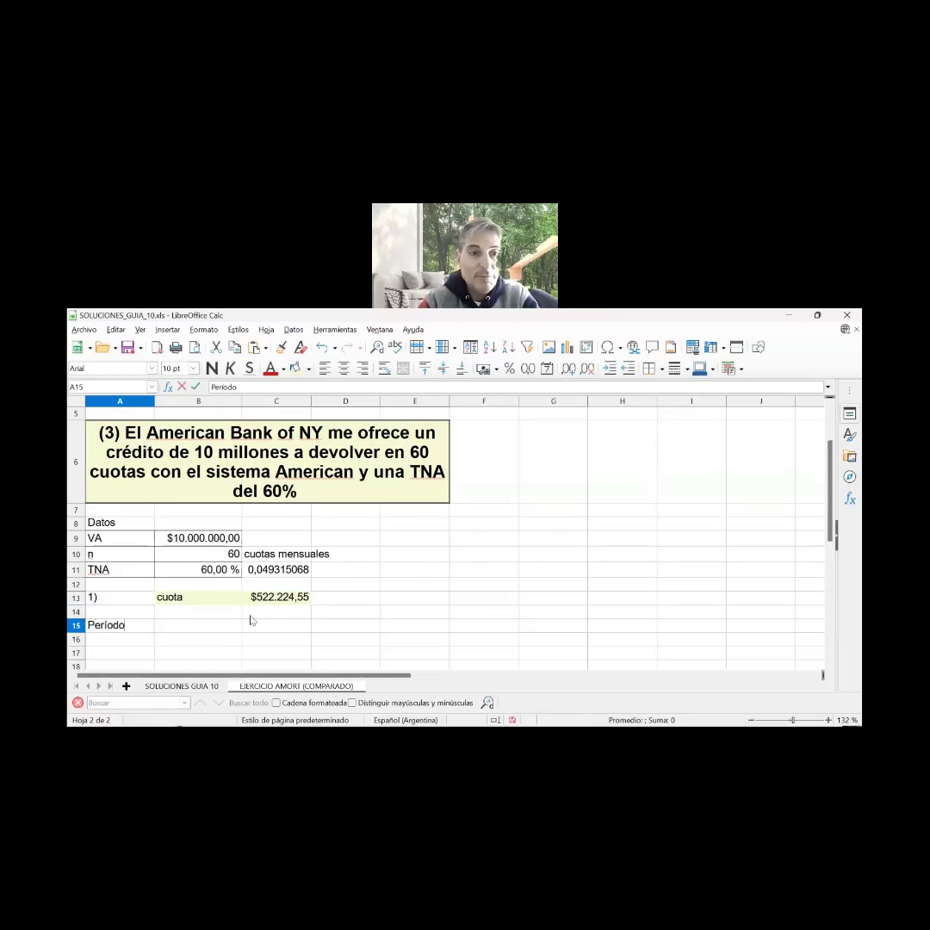
{"action": "key", "text": "Tab"}
{"action": "type", "text": "D"}
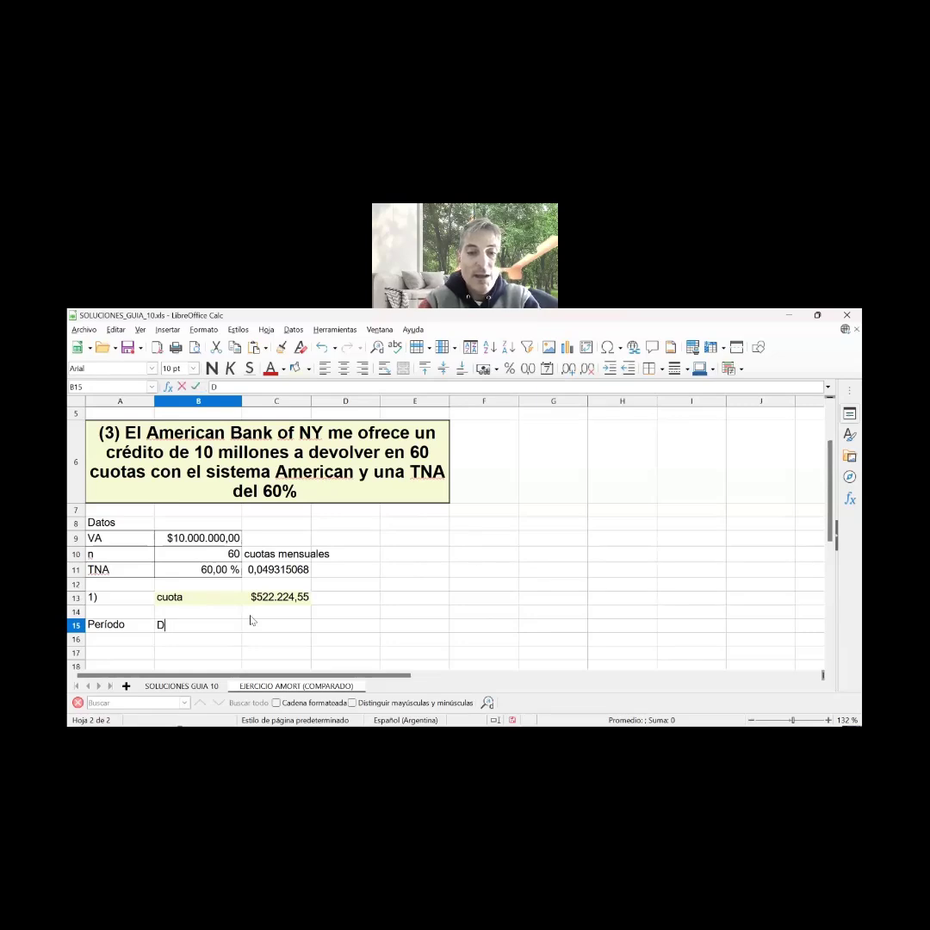
{"action": "type", "text": "euda Inicial"}
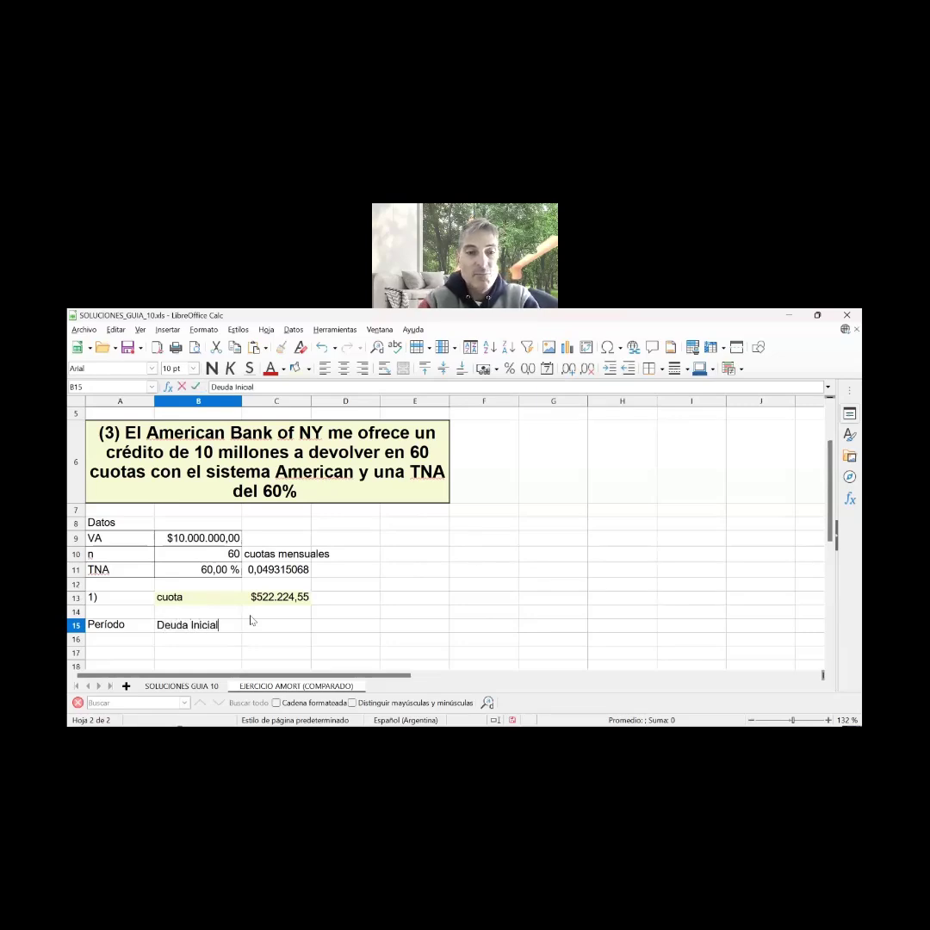
{"action": "key", "text": "Tab"}
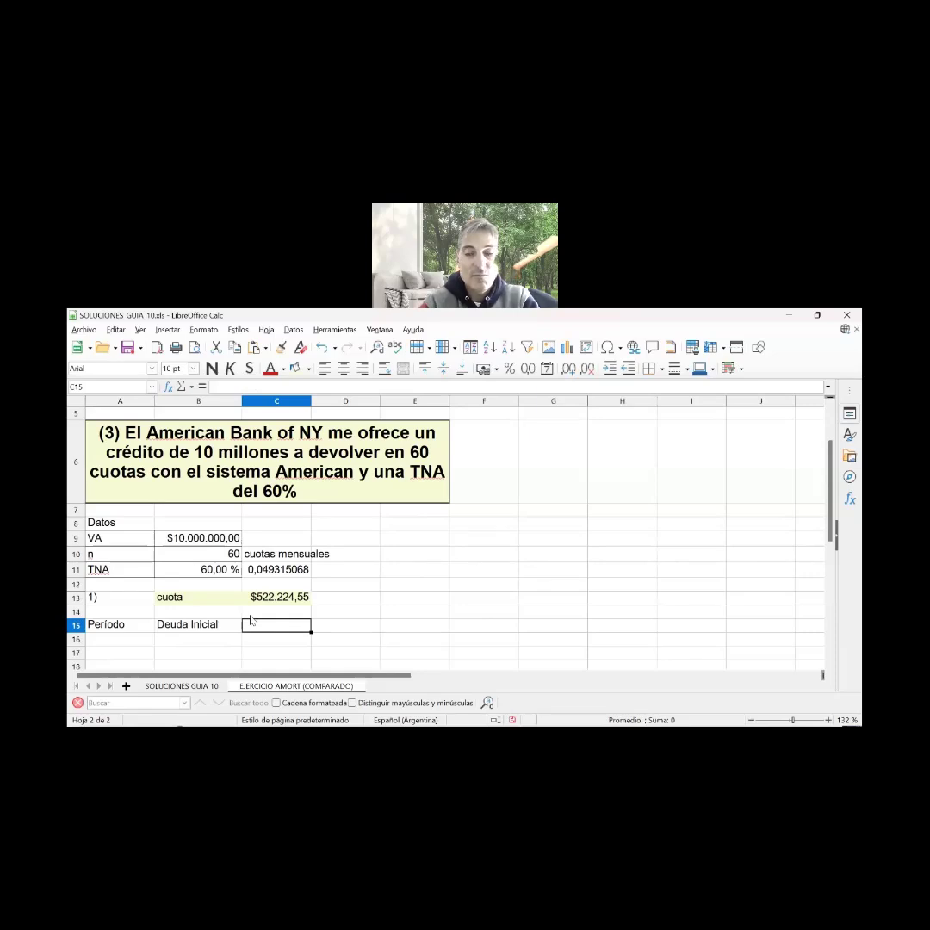
Add the headers Interés in C15 and Cuota in D15
{"action": "type", "text": "Interes"}
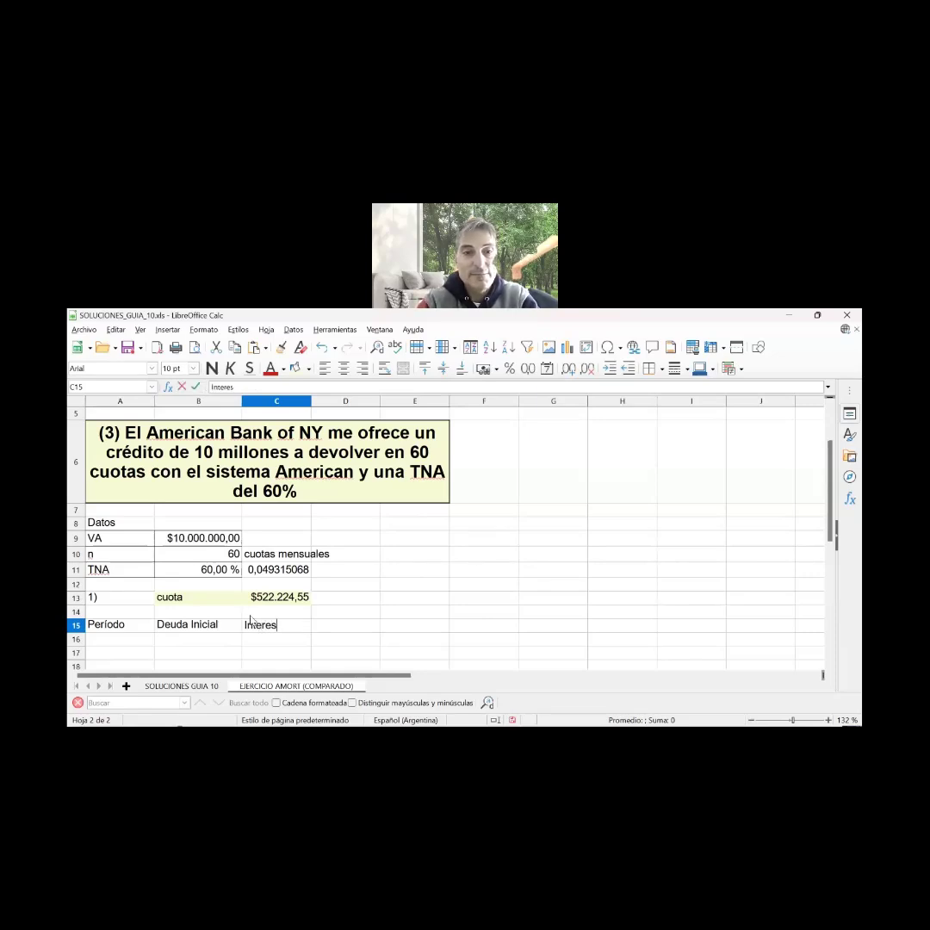
{"action": "key", "text": "BackSpace"}
{"action": "key", "text": "BackSpace"}
{"action": "type", "text": "es"}
{"action": "key", "text": "BackSpace"}
{"action": "key", "text": "BackSpace"}
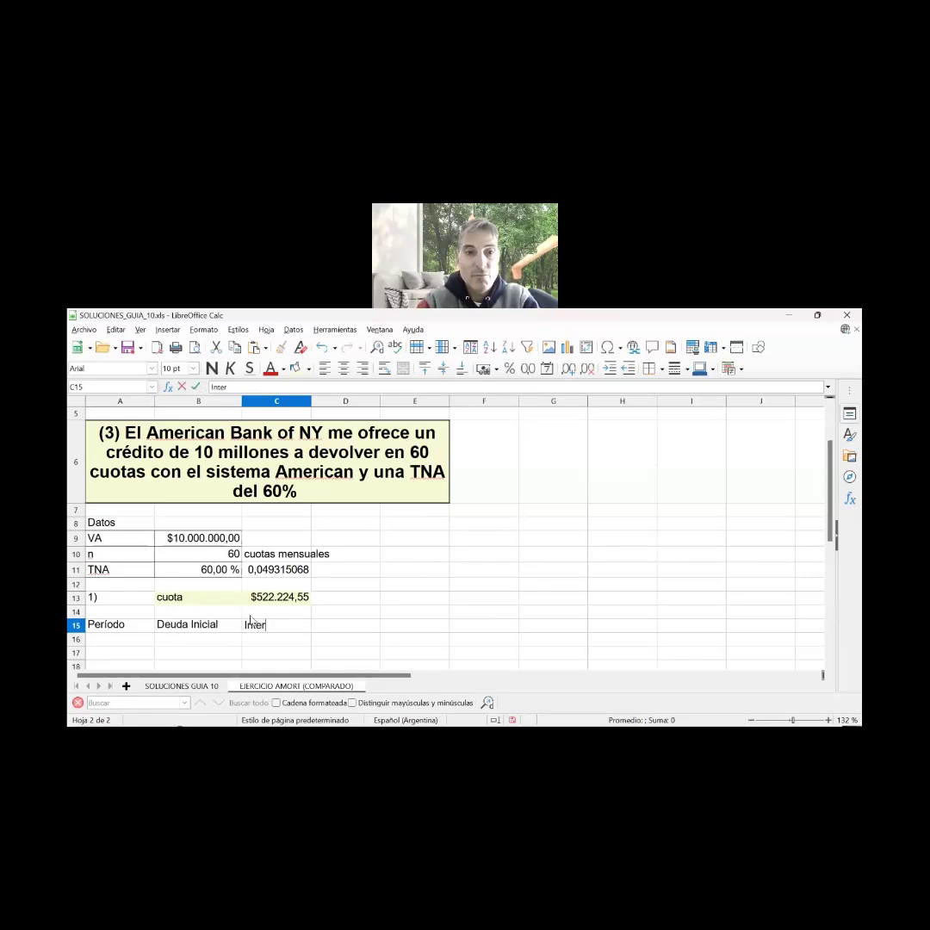
{"action": "type", "text": "és"}
{"action": "key", "text": "Tab"}
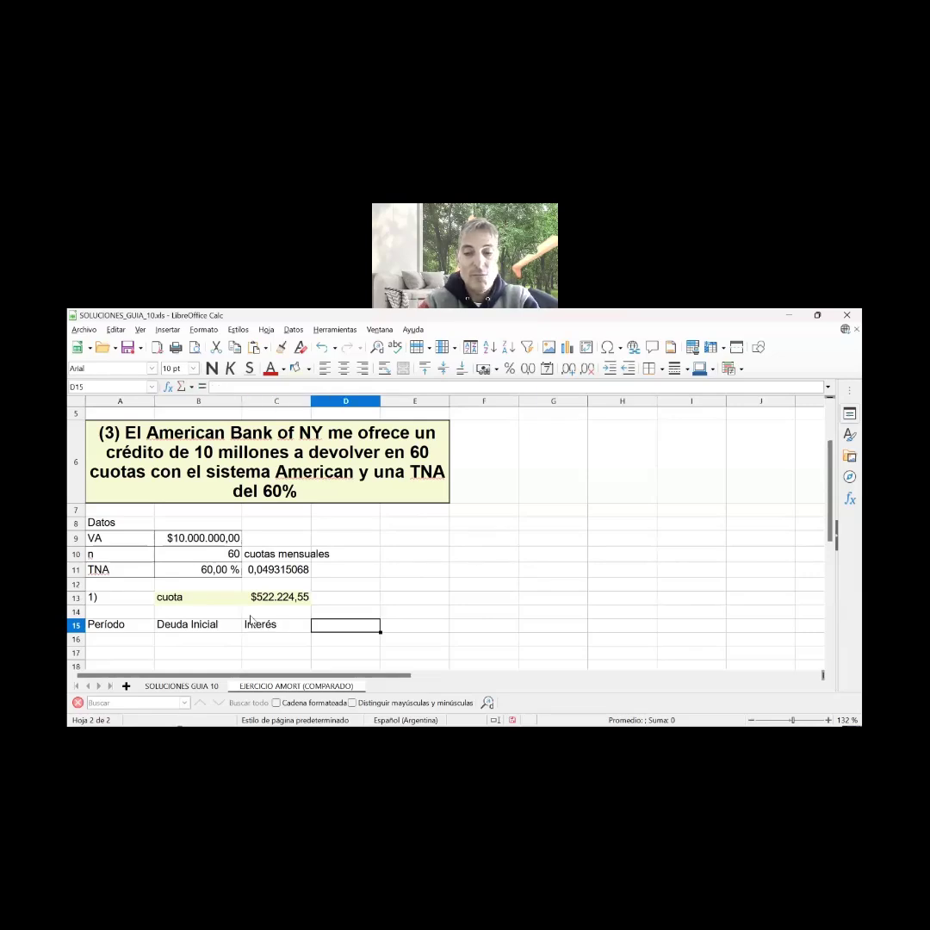
{"action": "type", "text": "Cuota"}
{"action": "key", "text": "Tab"}
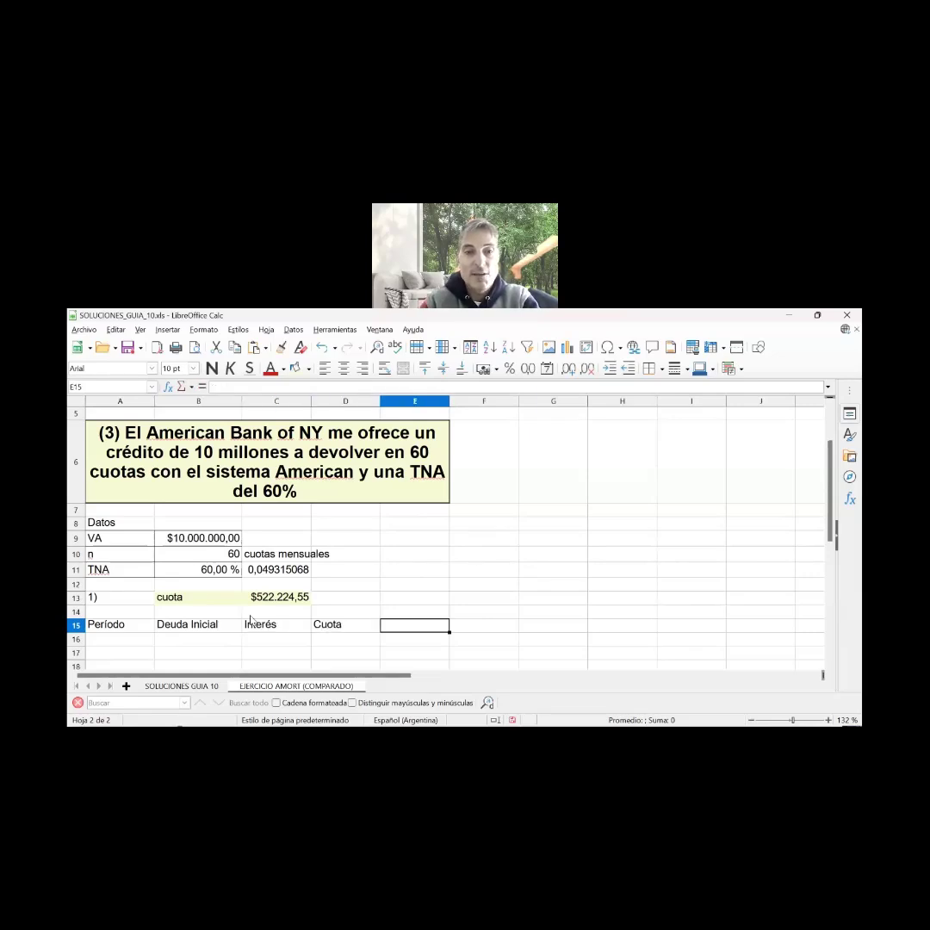
Complete the header row with Amortiz in E15 and Deuda Final in F15
{"action": "type", "text": "Amorti"}
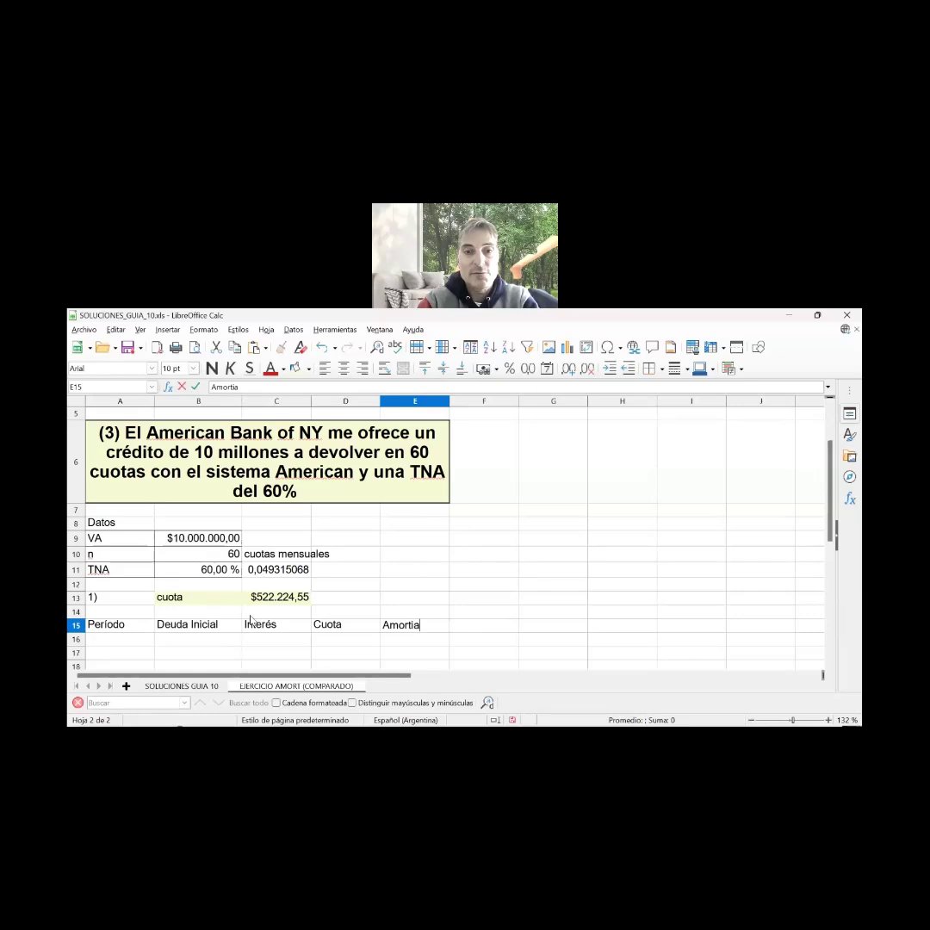
{"action": "type", "text": "z"}
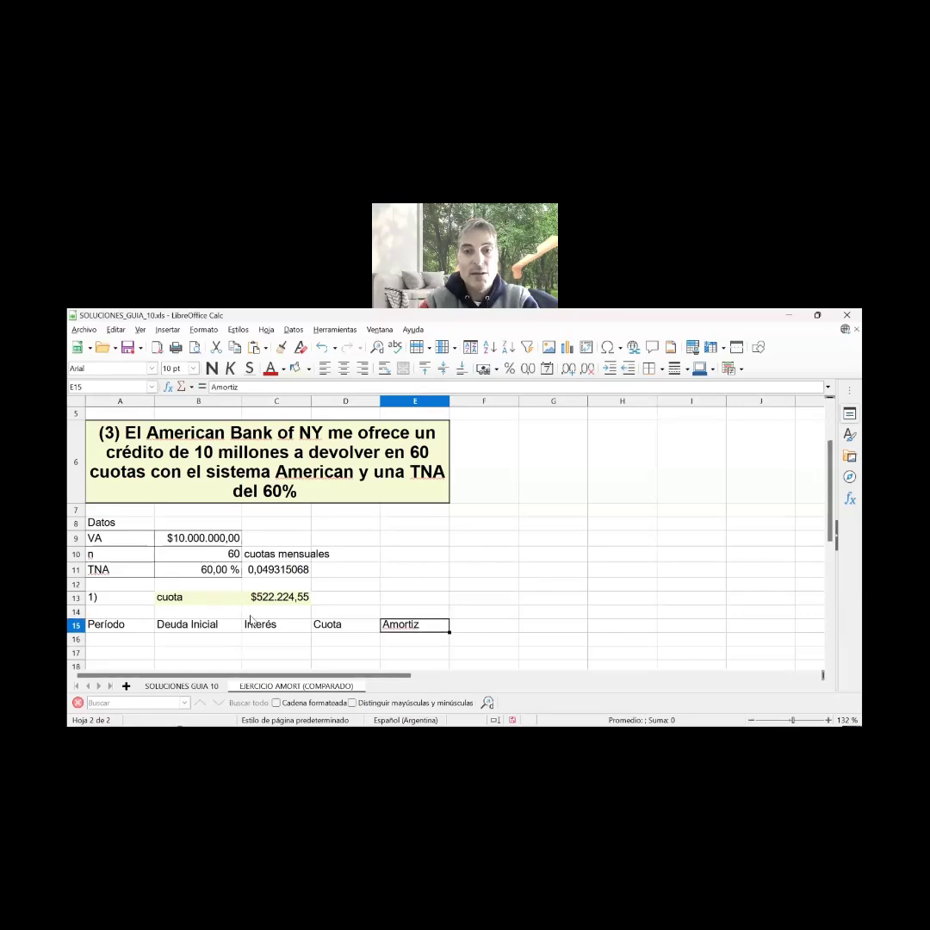
{"action": "key", "text": "Tab"}
{"action": "type", "text": "D"}
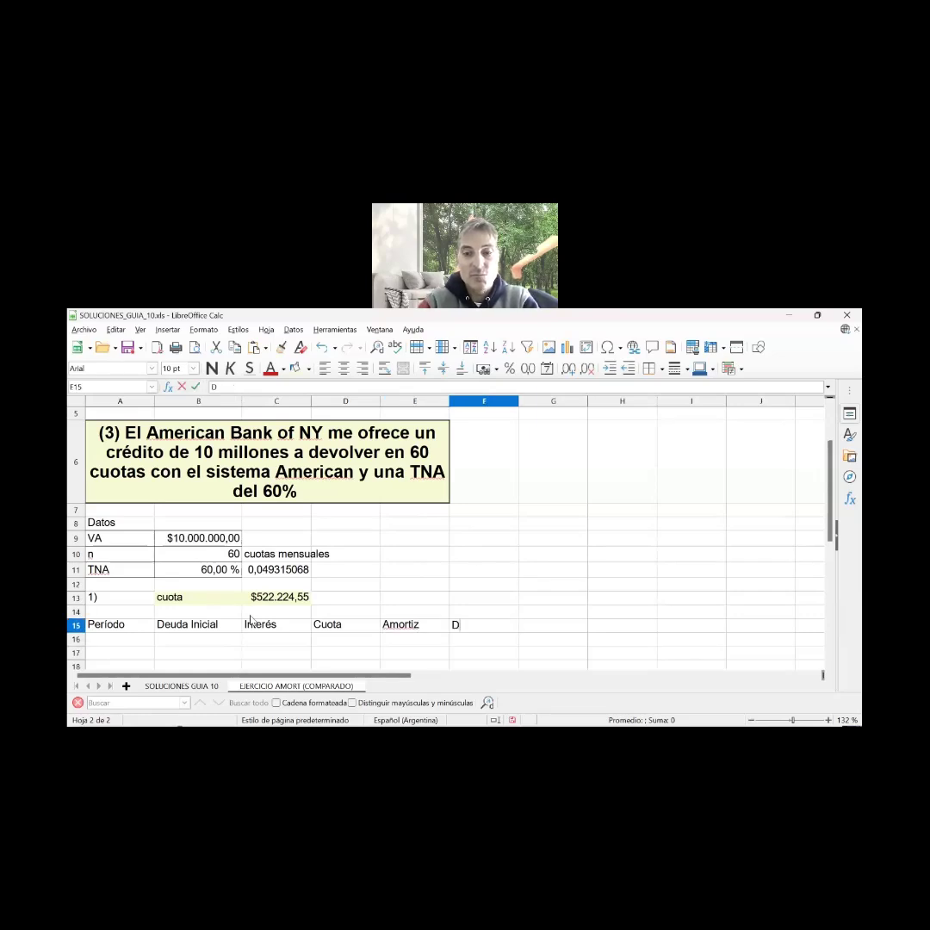
{"action": "type", "text": "euda F"}
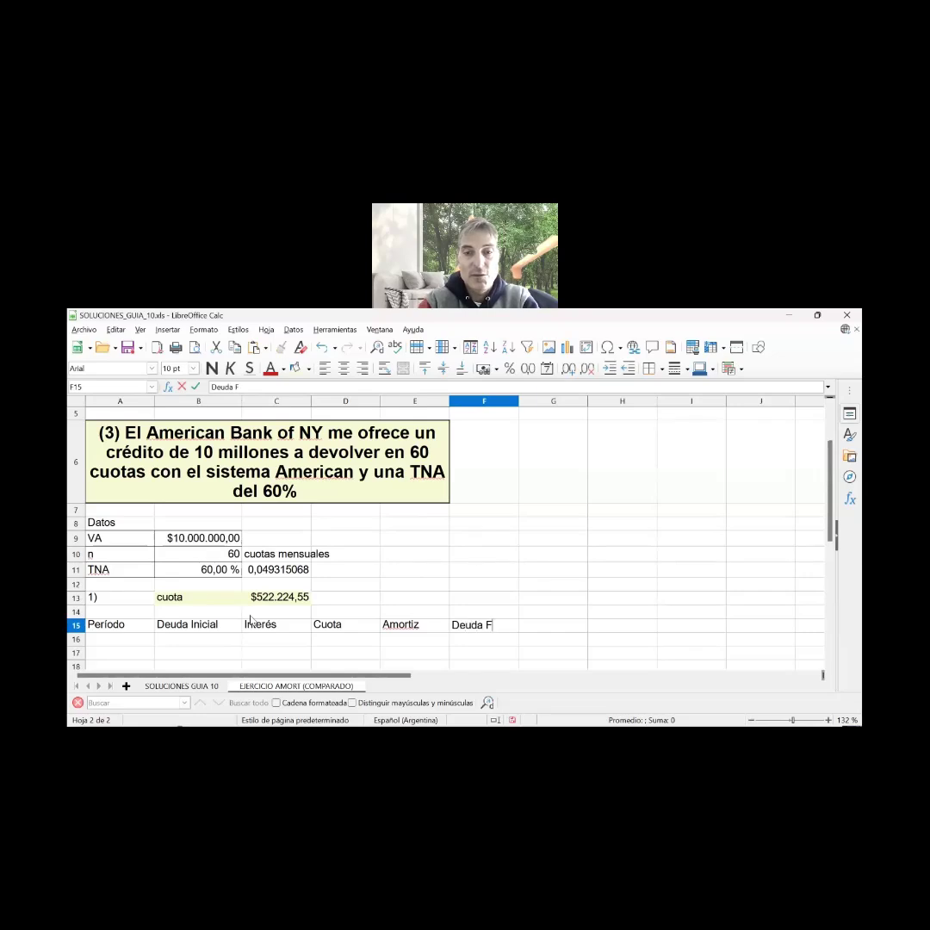
{"action": "type", "text": "inal"}
{"action": "key", "text": "Return"}
Centre the header row A15:F15 and make it bold and underlined
{"action": "key", "text": "Up"}
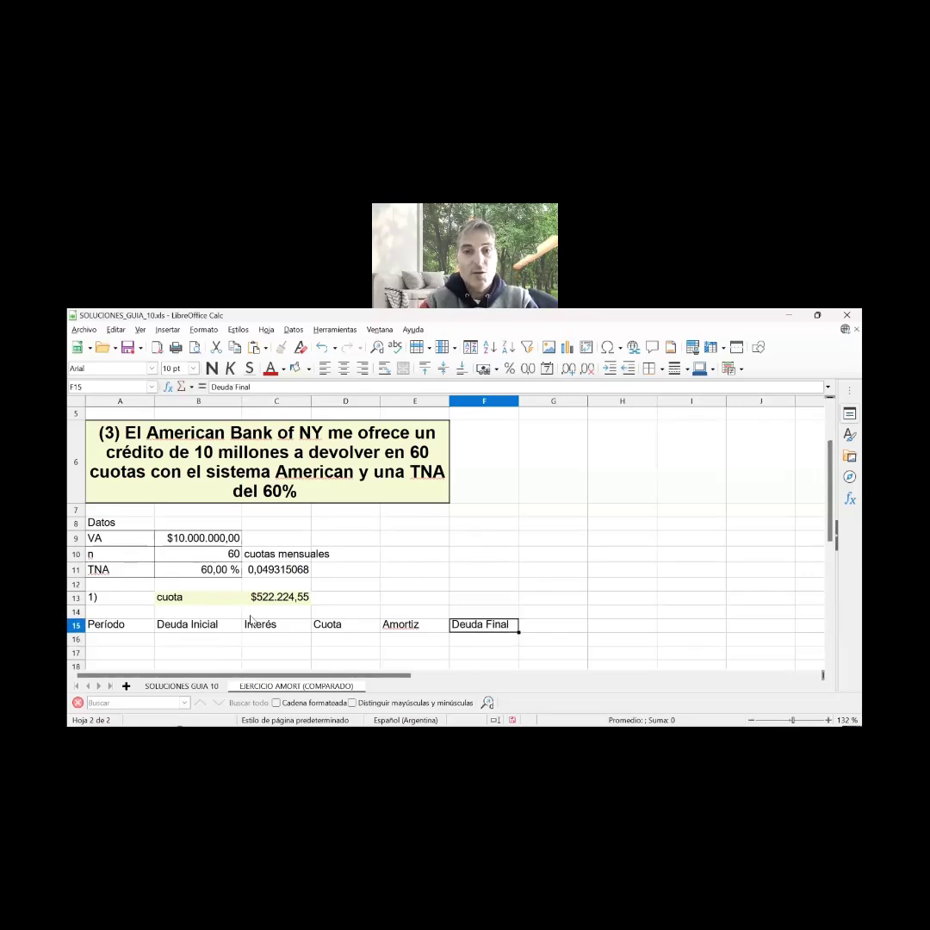
{"action": "key", "text": "Left"}
{"action": "key", "text": "Left"}
{"action": "key", "text": "Left"}
{"action": "key", "text": "Left"}
{"action": "key", "text": "shift+Left"}
{"action": "key", "text": "shift+Right"}
{"action": "key", "text": "shift+Right"}
{"action": "key", "text": "shift+Right"}
{"action": "key", "text": "shift+Right"}
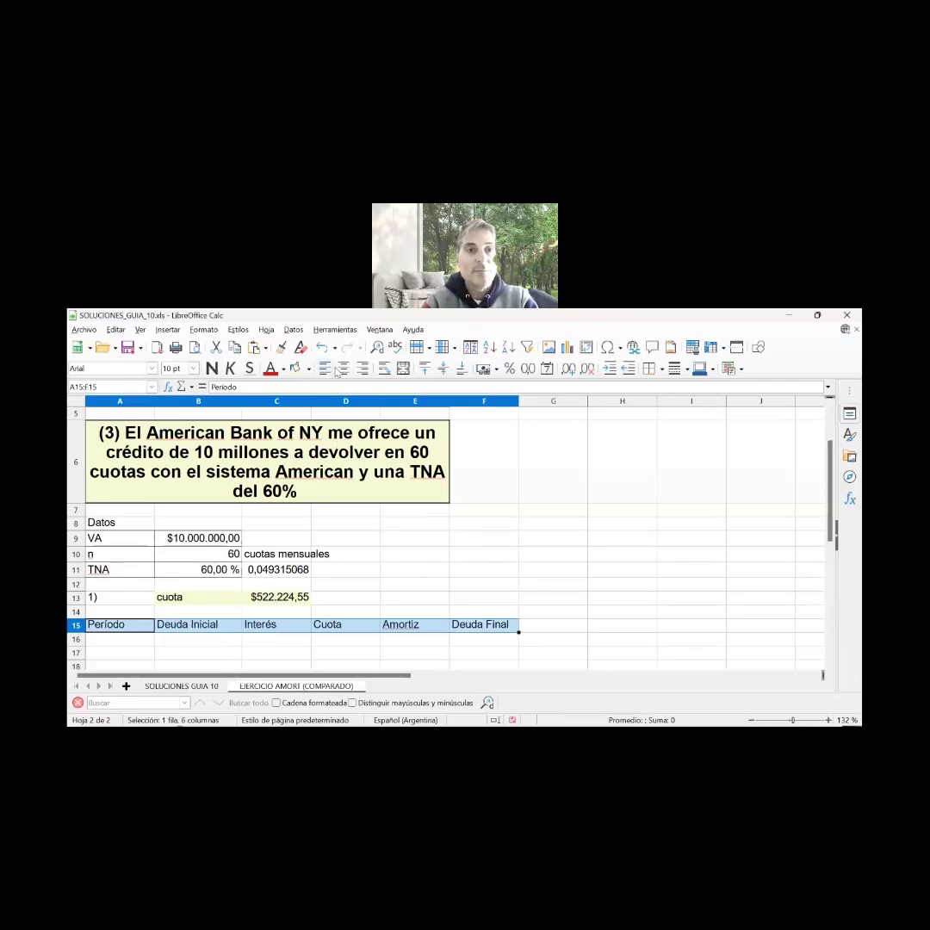
{"action": "left_click", "coordinate": [341, 368]}
{"action": "key", "text": "ctrl+n"}
{"action": "key", "text": "ctrl+s"}
Enter the first period numbers under Período: 1) in A16 and 2 in A17
{"action": "left_click", "coordinate": [129, 642]}
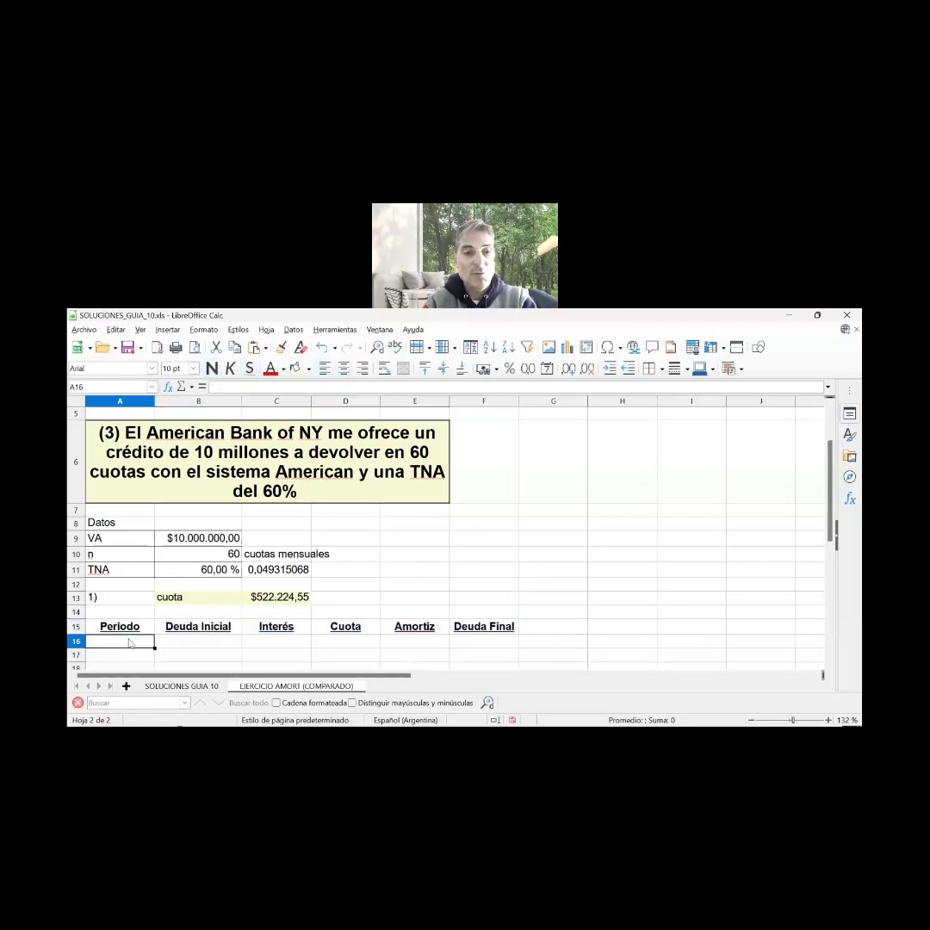
{"action": "type", "text": "1)"}
{"action": "key", "text": "Return"}
{"action": "type", "text": "2"}
{"action": "left_click", "coordinate": [129, 643]}
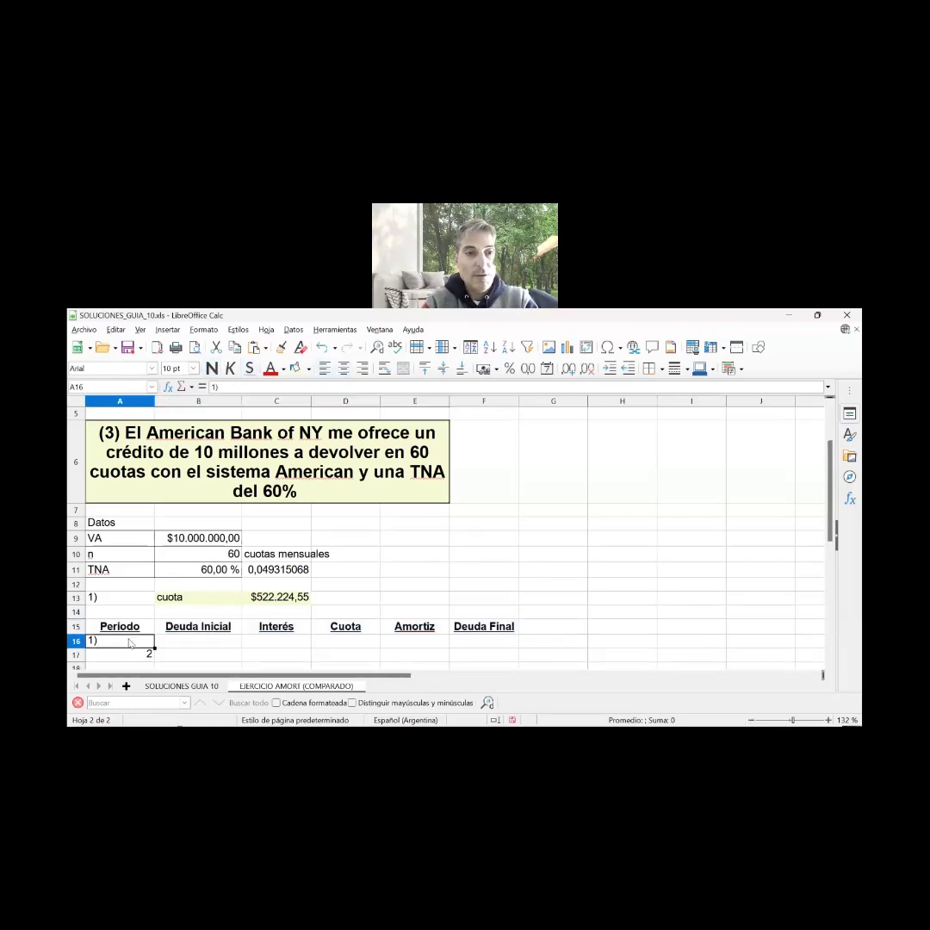
Correct the first period number in A16 to 1 and centre both period numbers in A16:A17
{"action": "type", "text": "1"}
{"action": "key", "text": "Return"}
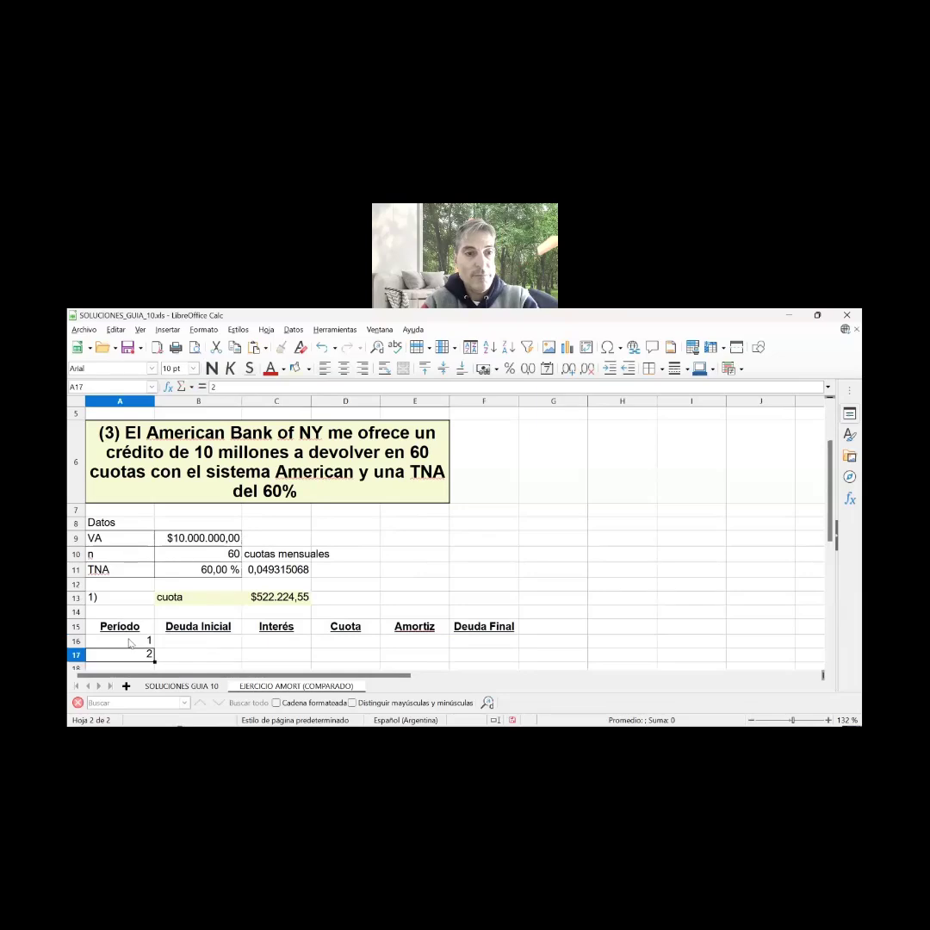
{"action": "left_click", "coordinate": [129, 642]}
{"action": "left_click_drag", "start_coordinate": [129, 643], "coordinate": [129, 654]}
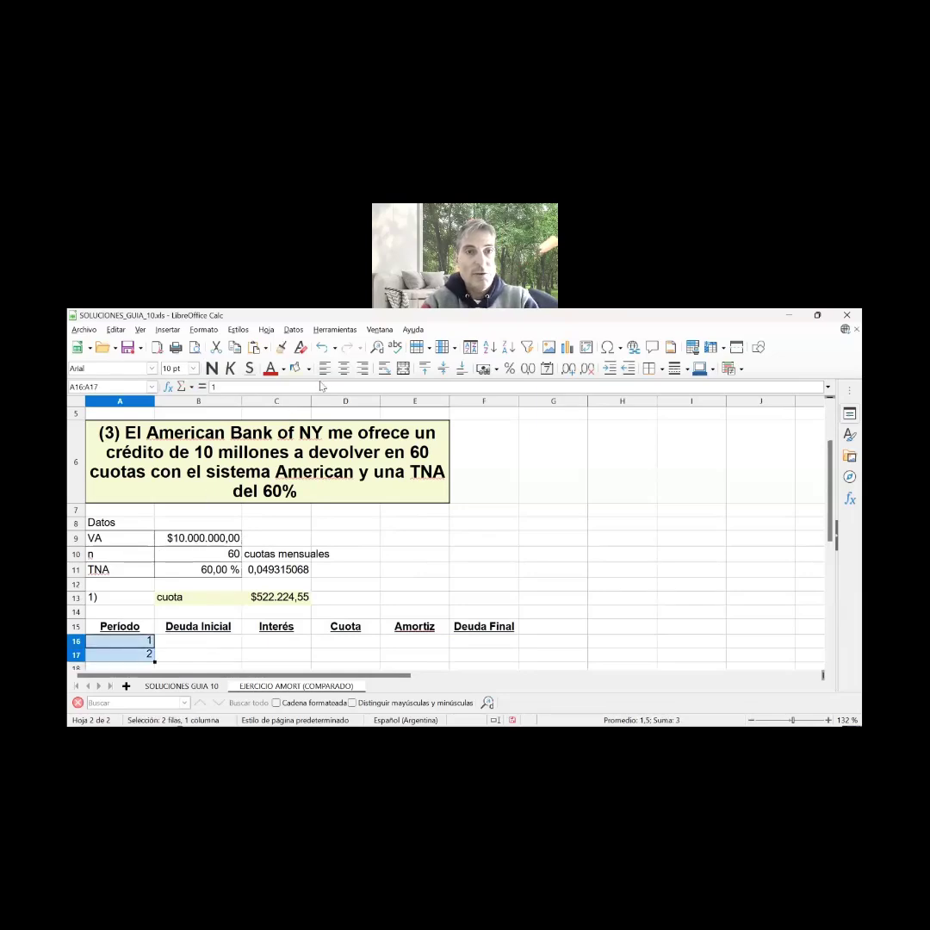
{"action": "left_click", "coordinate": [343, 368]}
Extend the period series in A16:A17 down the Período column to period 60 in A75
{"action": "key", "text": "Down"}
{"action": "key", "text": "Down"}
{"action": "key", "text": "Down"}
{"action": "key", "text": "Down"}
{"action": "key", "text": "Down"}
{"action": "key", "text": "Down"}
{"action": "key", "text": "Down"}
{"action": "key", "text": "Up"}
{"action": "key", "text": "Up"}
{"action": "key", "text": "Up"}
{"action": "key", "text": "Up"}
{"action": "key", "text": "Up"}
{"action": "key", "text": "Up"}
{"action": "key", "text": "Up"}
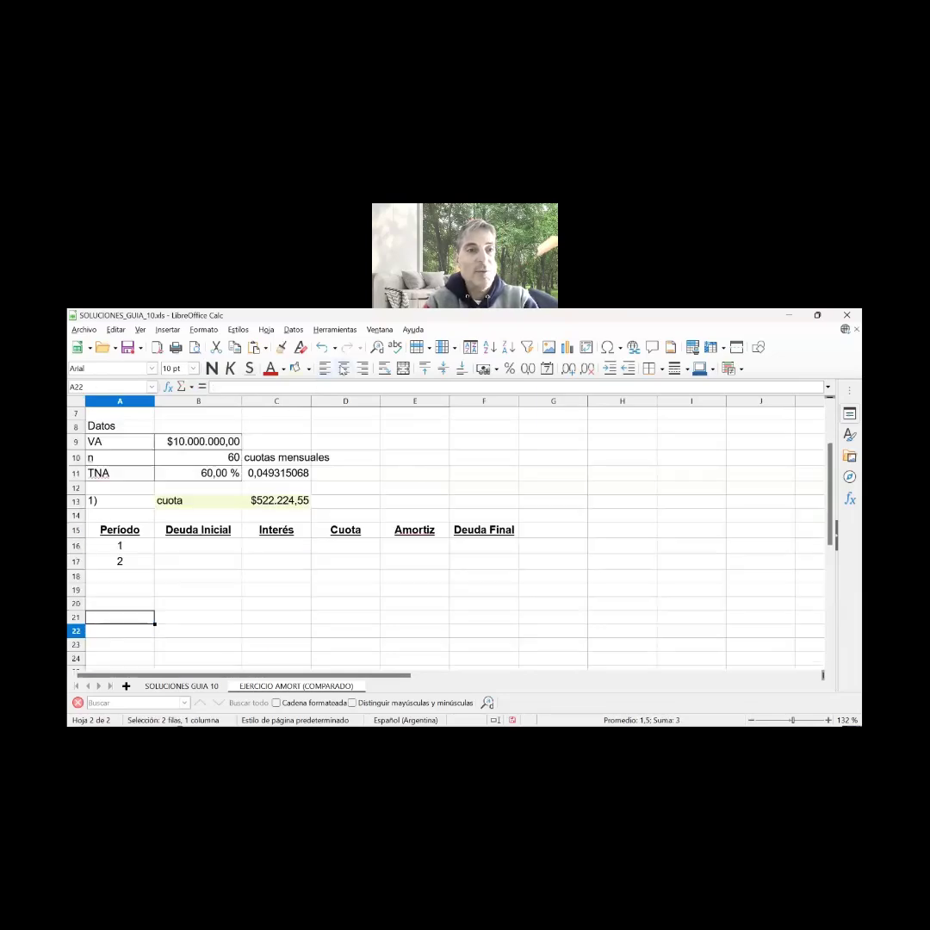
{"action": "key", "text": "Up"}
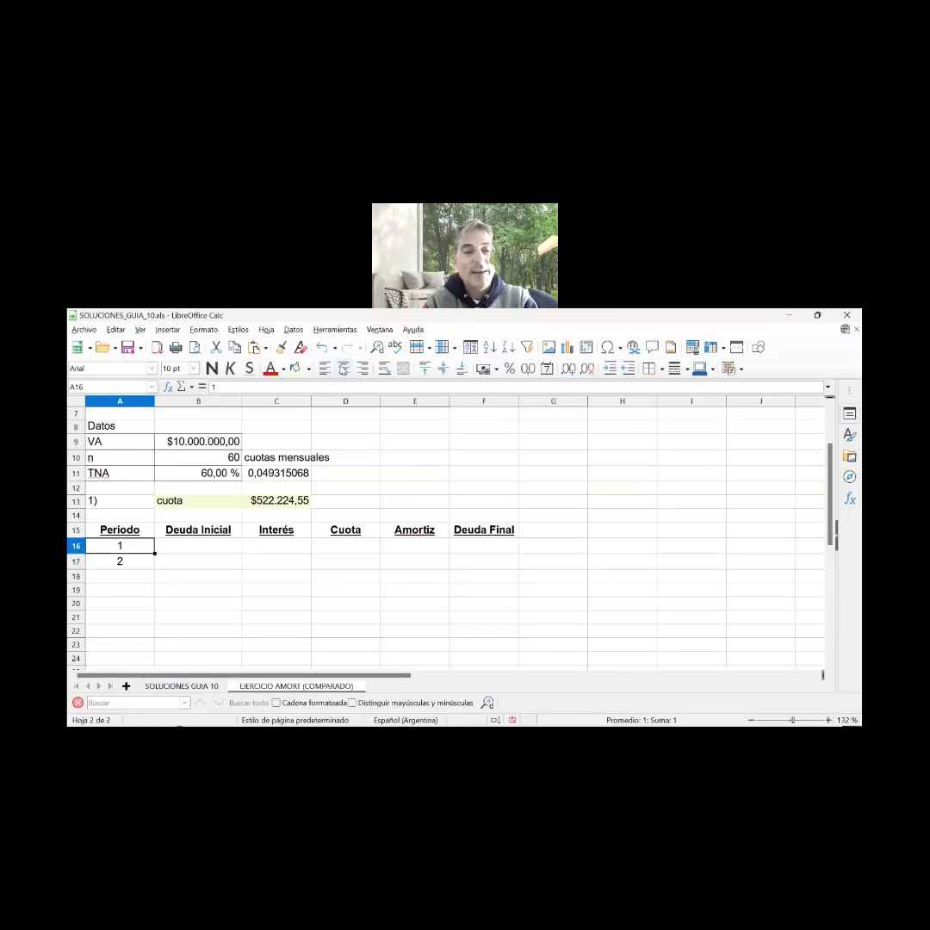
{"action": "key", "text": "Down"}
{"action": "key", "text": "Up"}
{"action": "key", "text": "Down"}
{"action": "key", "text": "shift+Up"}
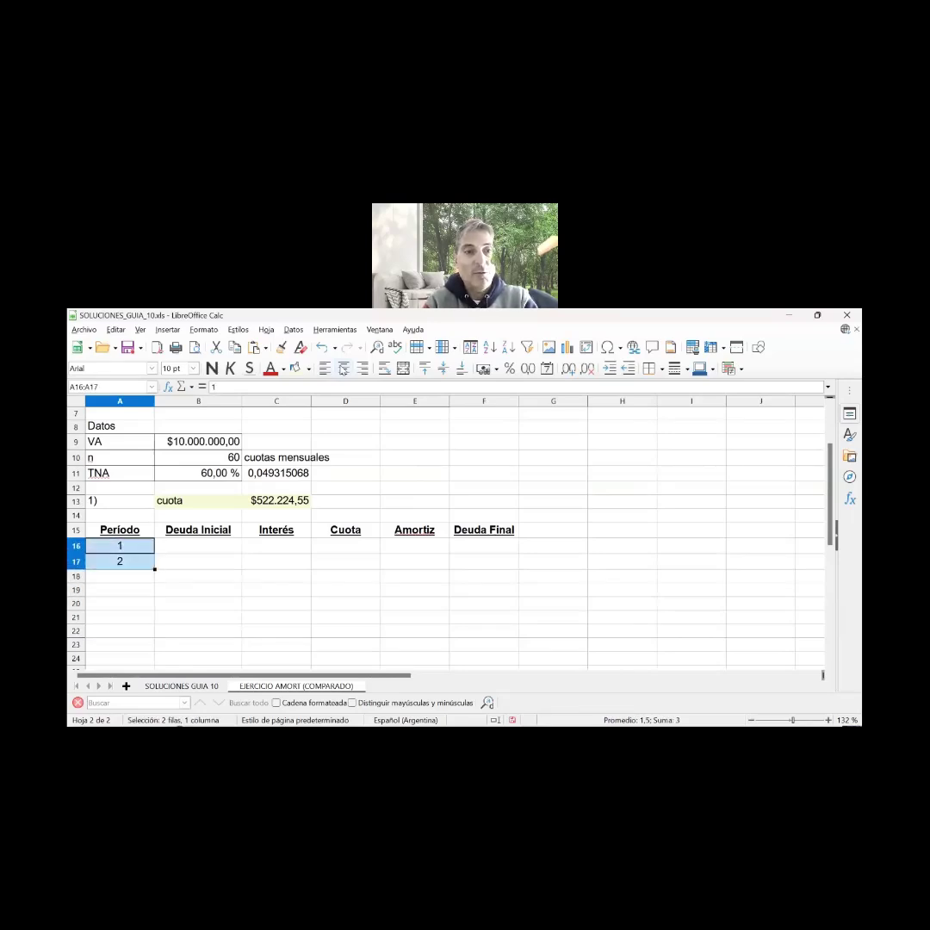
{"action": "key", "text": "shift+Up"}
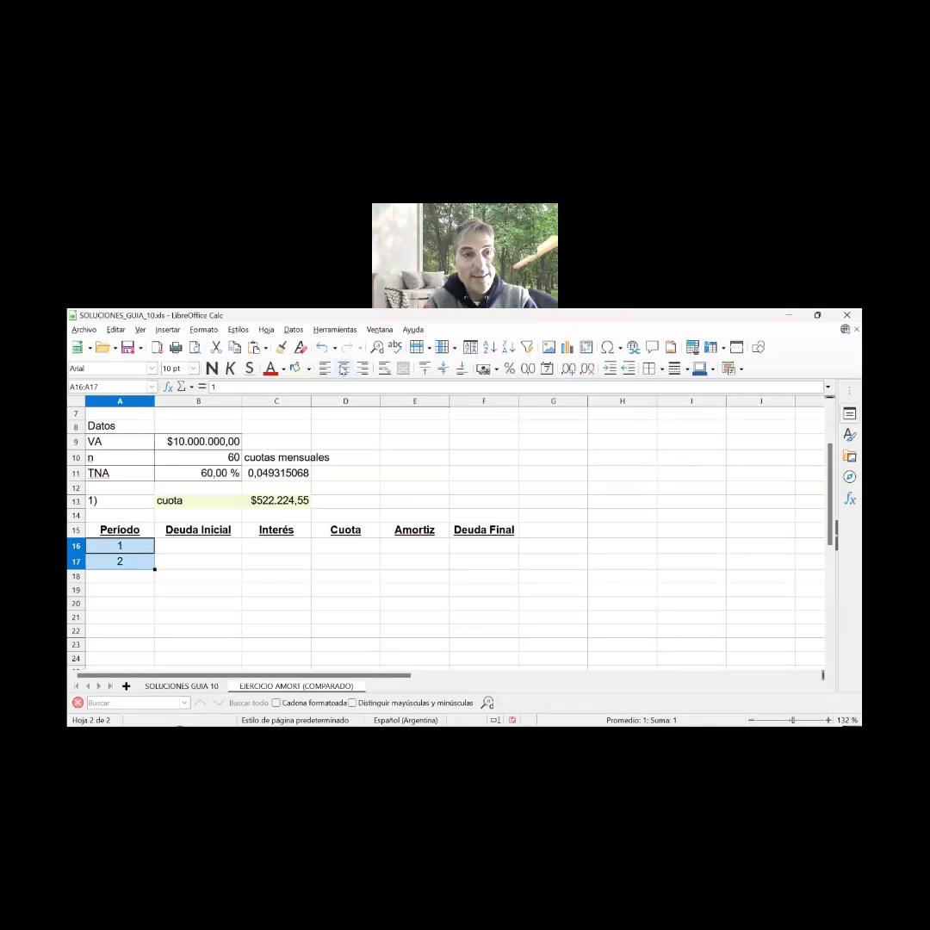
{"action": "key", "text": "shift+Down"}
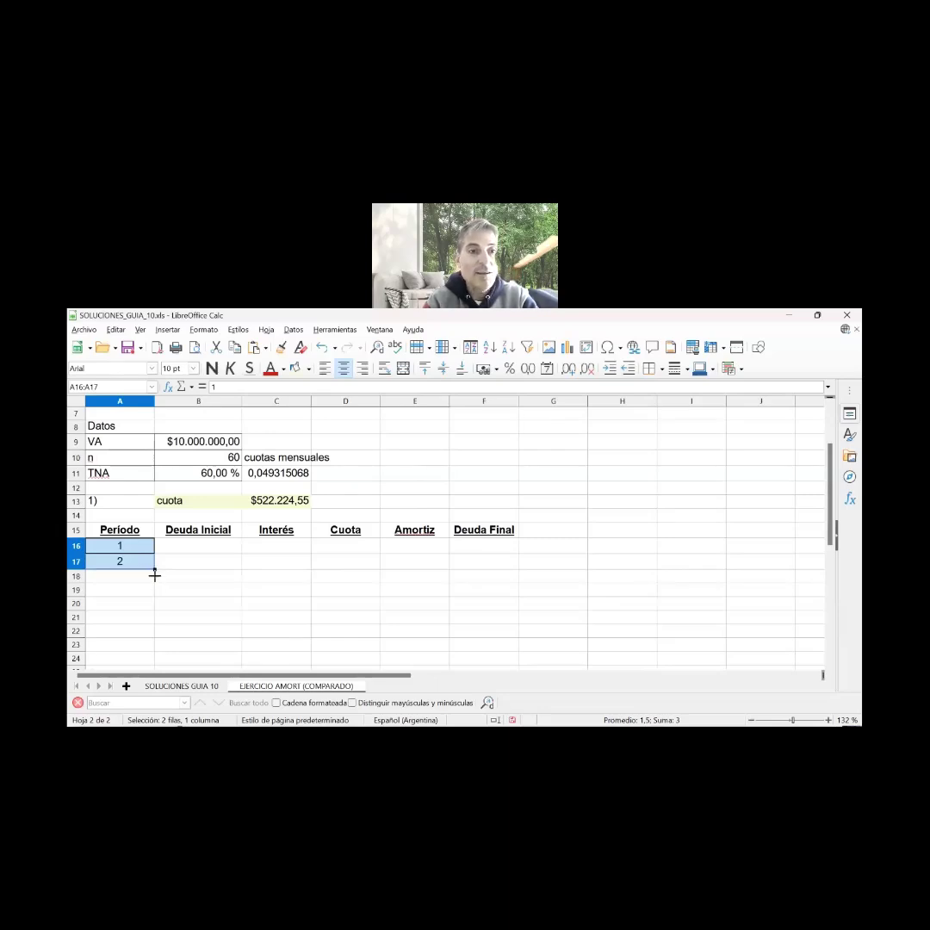
{"action": "left_click_drag", "start_coordinate": [155, 575], "coordinate": [155, 671]}
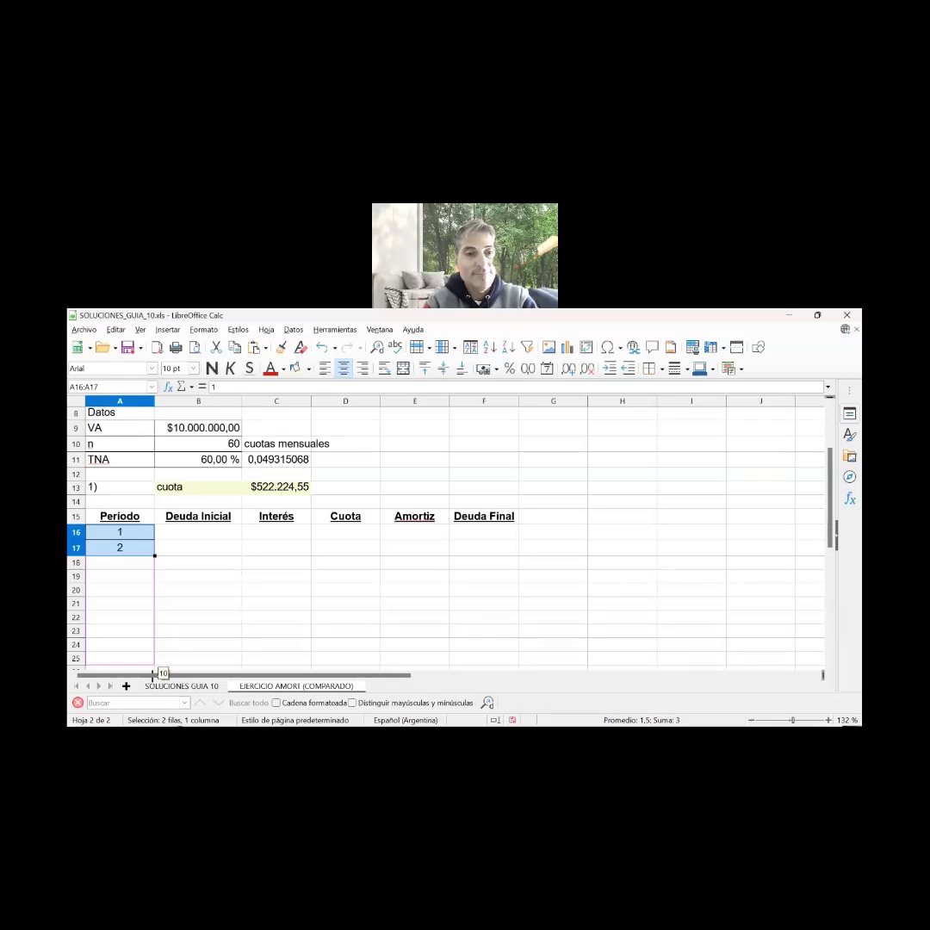
{"action": "left_click_drag", "start_coordinate": [154, 672], "coordinate": [153, 617]}
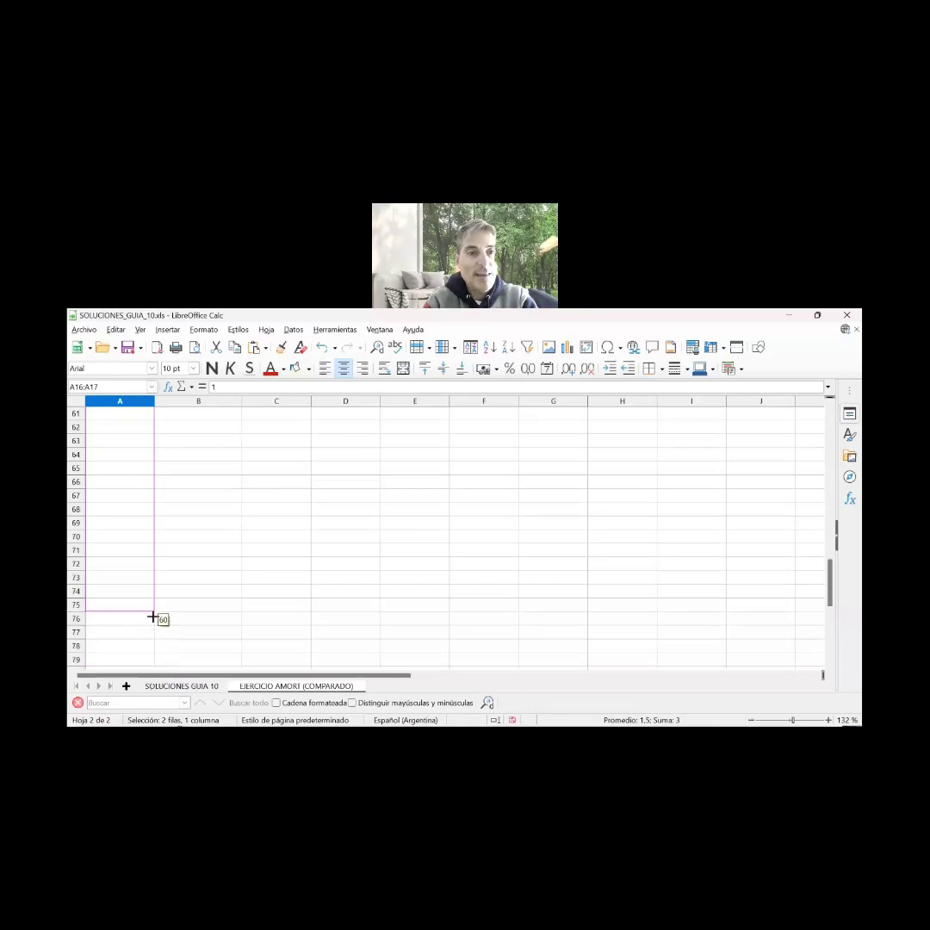
Enter 10000000 as the first period's Deuda Inicial in B16
{"action": "key", "text": "ctrl+c"}
{"action": "left_click", "coordinate": [211, 530]}
{"action": "key", "text": "Up"}
{"action": "key", "text": "Up"}
{"action": "key", "text": "Up"}
{"action": "key", "text": "Up"}
{"action": "key", "text": "Up"}
{"action": "key", "text": "Up"}
{"action": "key", "text": "Up"}
{"action": "key", "text": "Up"}
{"action": "key", "text": "Up"}
{"action": "key", "text": "Up"}
{"action": "key", "text": "Up"}
{"action": "key", "text": "Up"}
{"action": "key", "text": "Up"}
{"action": "key", "text": "Up"}
{"action": "key", "text": "Up"}
{"action": "key", "text": "Up"}
{"action": "key", "text": "Up"}
{"action": "key", "text": "Up"}
{"action": "key", "text": "Up"}
{"action": "key", "text": "Up"}
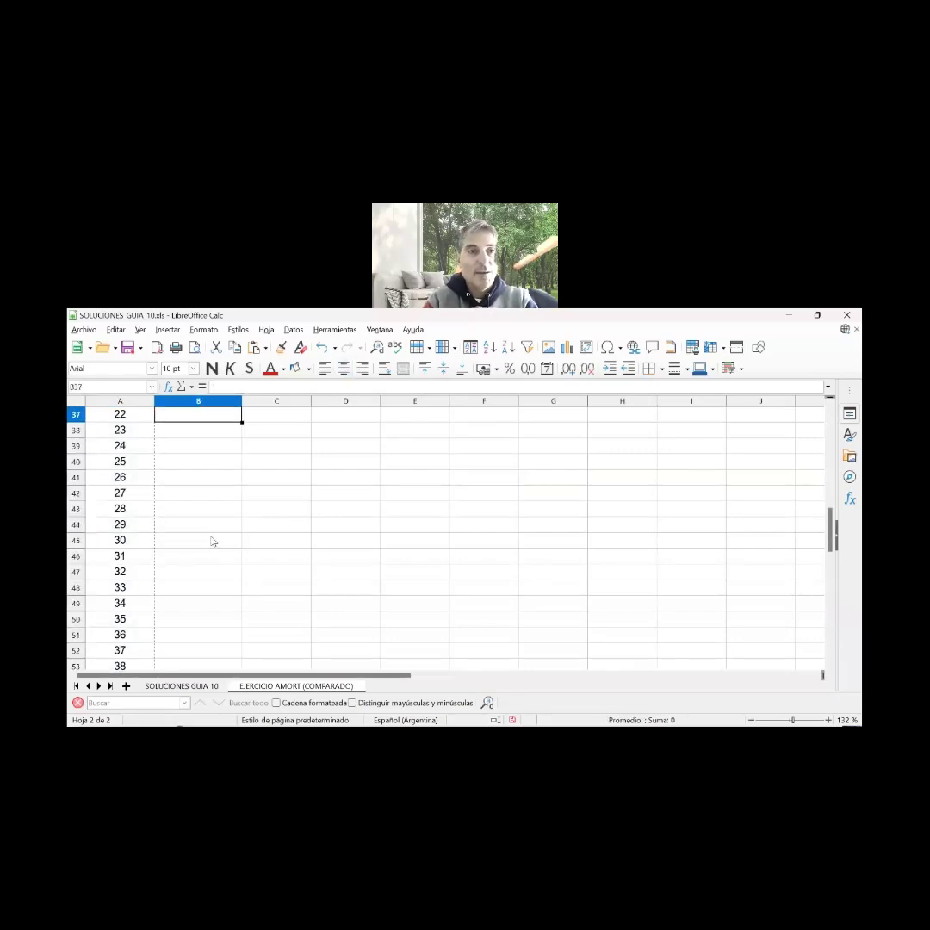
{"action": "key", "text": "Up"}
{"action": "key", "text": "Up"}
{"action": "key", "text": "Up"}
{"action": "key", "text": "Up"}
{"action": "key", "text": "Up"}
{"action": "key", "text": "Up"}
{"action": "key", "text": "Up"}
{"action": "key", "text": "Up"}
{"action": "key", "text": "Up"}
{"action": "key", "text": "Up"}
{"action": "key", "text": "Up"}
{"action": "key", "text": "Up"}
{"action": "key", "text": "Up"}
{"action": "key", "text": "Up"}
{"action": "key", "text": "Up"}
{"action": "key", "text": "Up"}
{"action": "key", "text": "Up"}
{"action": "key", "text": "Up"}
{"action": "key", "text": "Up"}
{"action": "key", "text": "Up"}
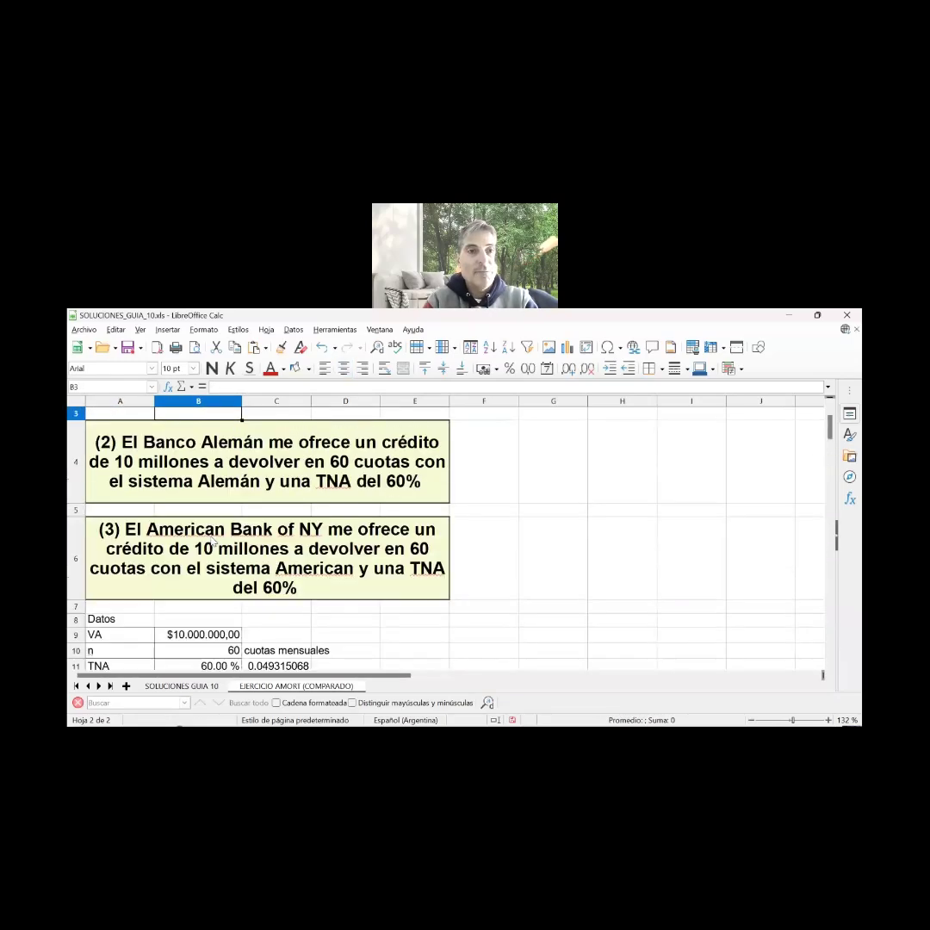
{"action": "key", "text": "Down"}
{"action": "key", "text": "Down"}
{"action": "key", "text": "Down"}
{"action": "key", "text": "Down"}
{"action": "key", "text": "Down"}
{"action": "key", "text": "Down"}
{"action": "key", "text": "Down"}
{"action": "key", "text": "Down"}
{"action": "key", "text": "Down"}
{"action": "key", "text": "Down"}
{"action": "key", "text": "Down"}
{"action": "key", "text": "Down"}
{"action": "key", "text": "Down"}
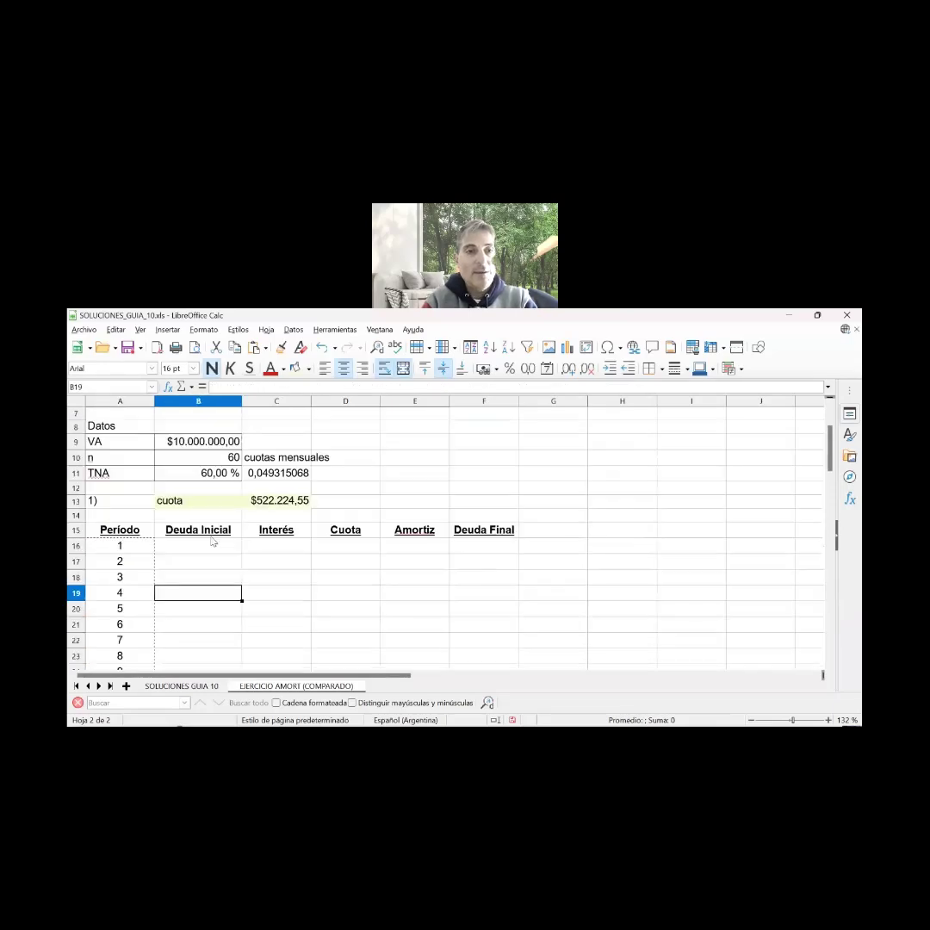
{"action": "key", "text": "Up"}
{"action": "key", "text": "Up"}
{"action": "key", "text": "Up"}
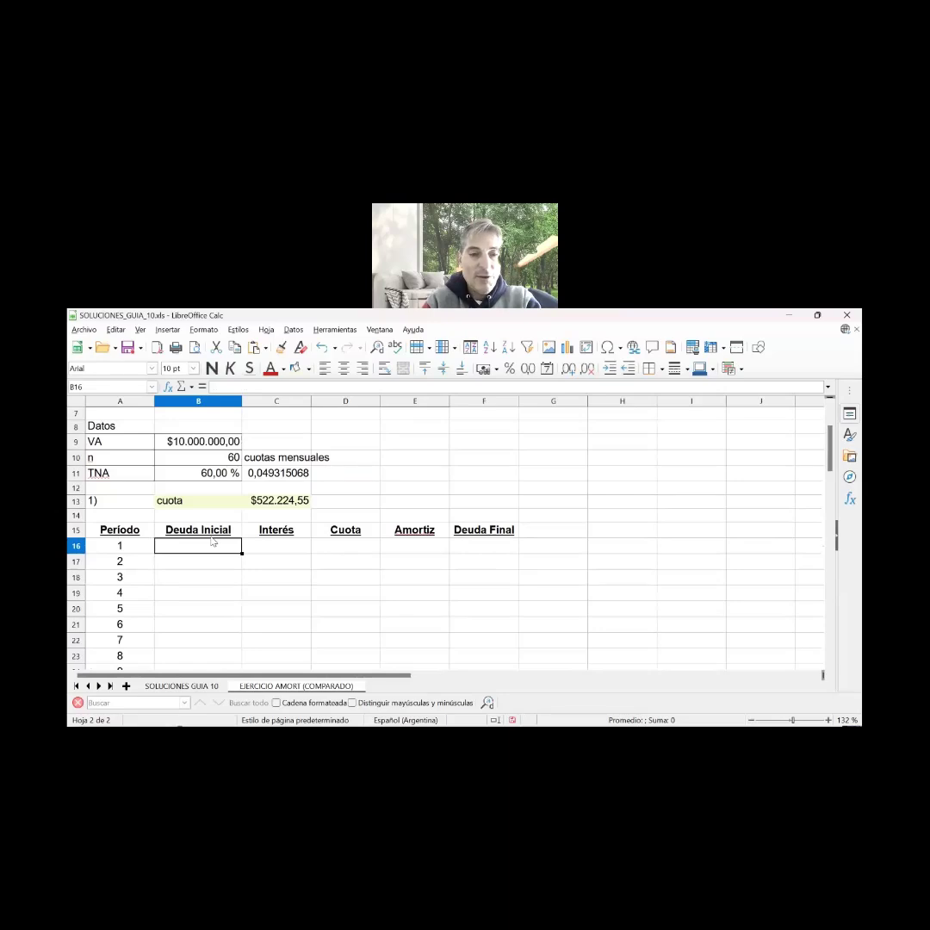
{"action": "type", "text": "1000"}
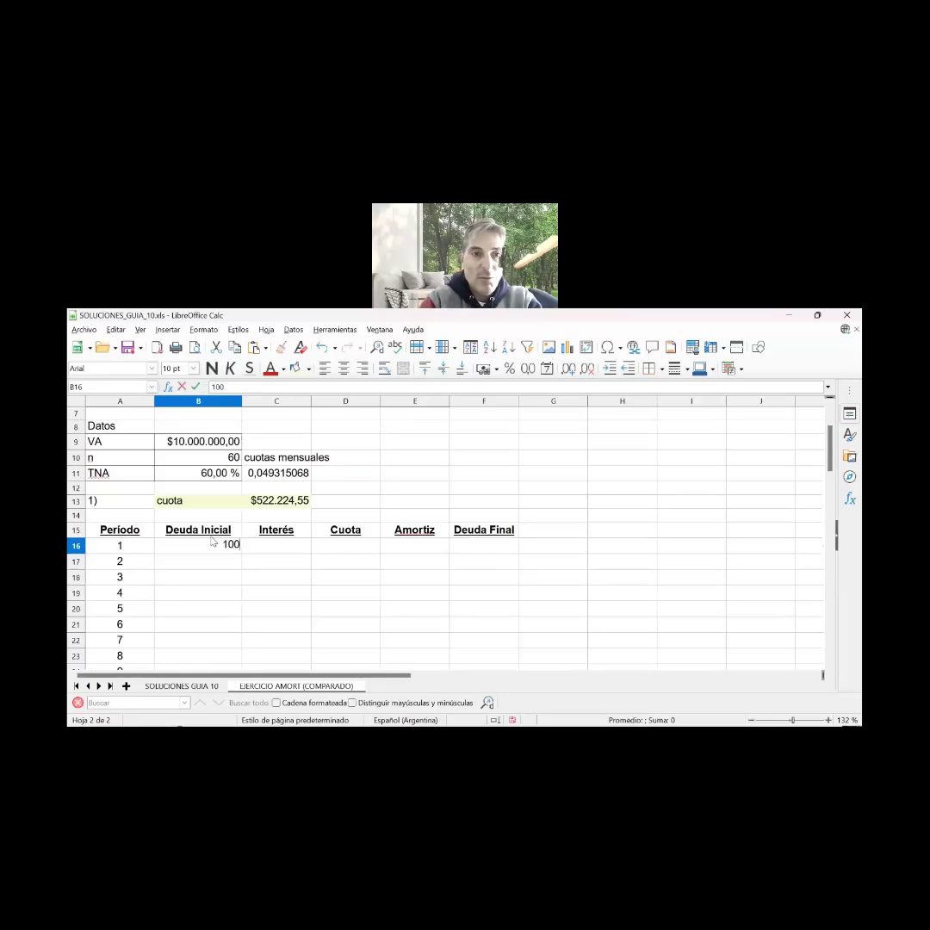
{"action": "type", "text": "0000"}
{"action": "key", "text": "Return"}
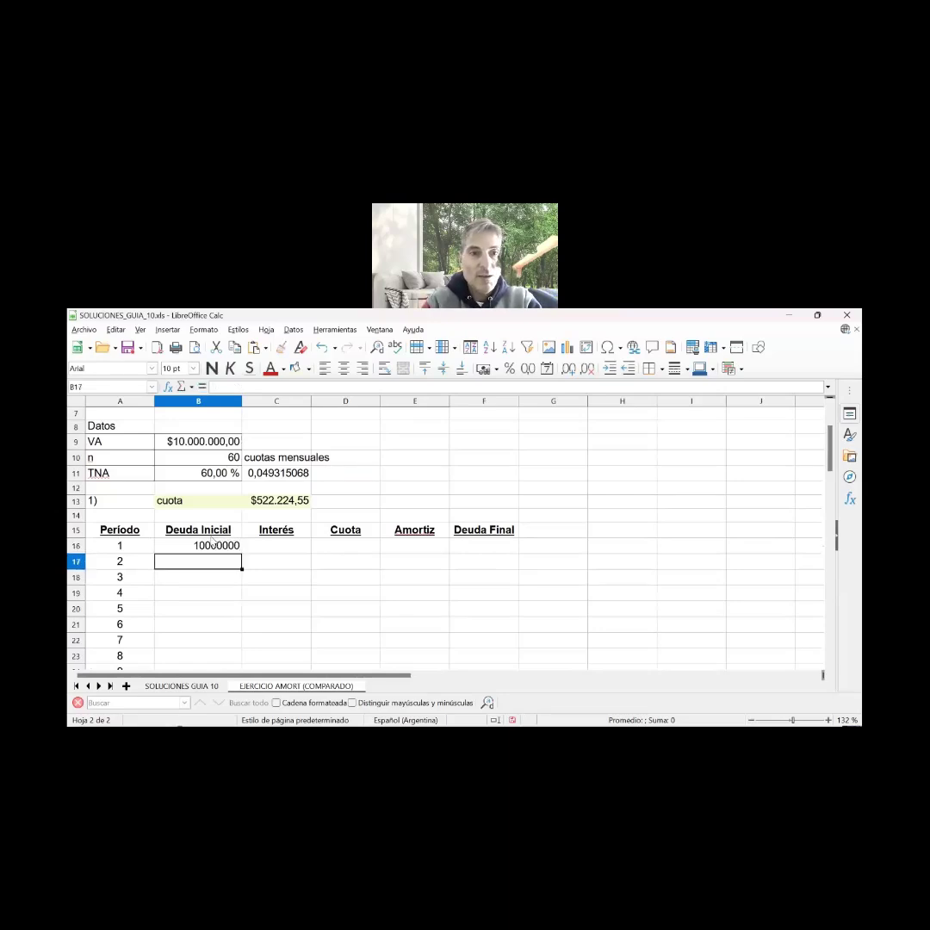
Format the table cells B16:F19 as currency
{"action": "key", "text": "Up"}
{"action": "key", "text": "shift+Down"}
{"action": "key", "text": "shift+Down"}
{"action": "key", "text": "shift+Down"}
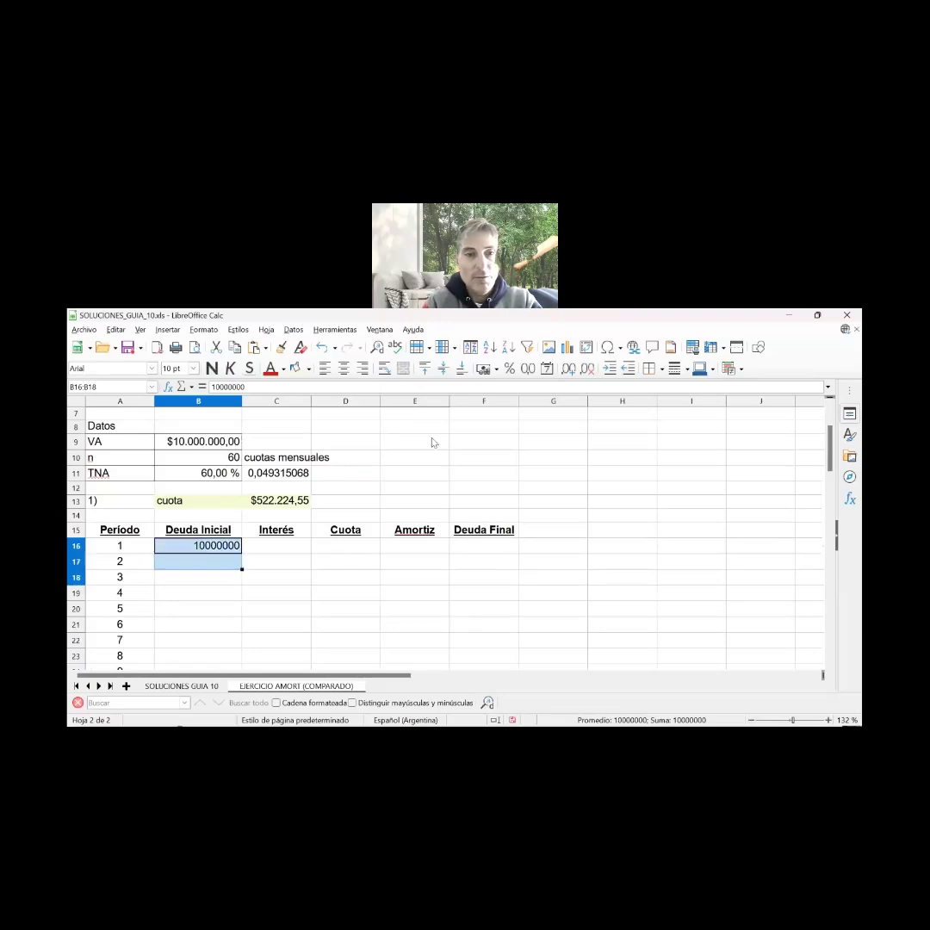
{"action": "key", "text": "shift+Right"}
{"action": "key", "text": "shift+Right"}
{"action": "key", "text": "shift+Right"}
{"action": "key", "text": "shift+Right"}
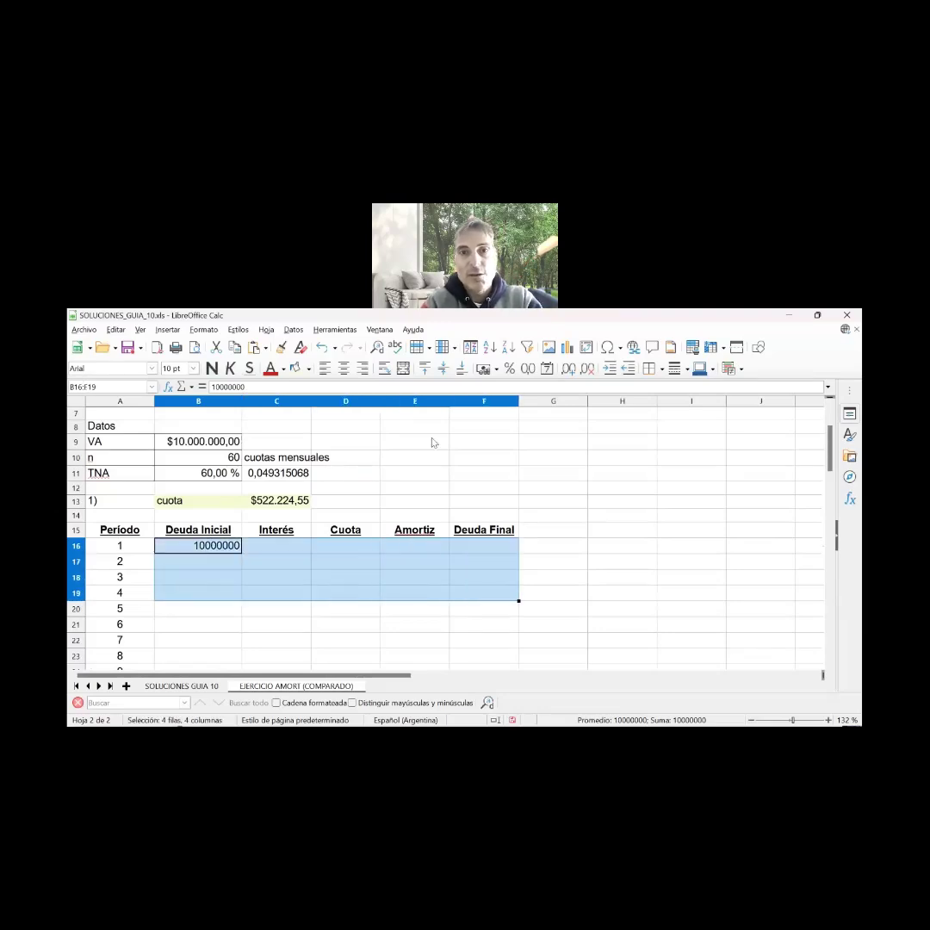
{"action": "left_click", "coordinate": [483, 369]}
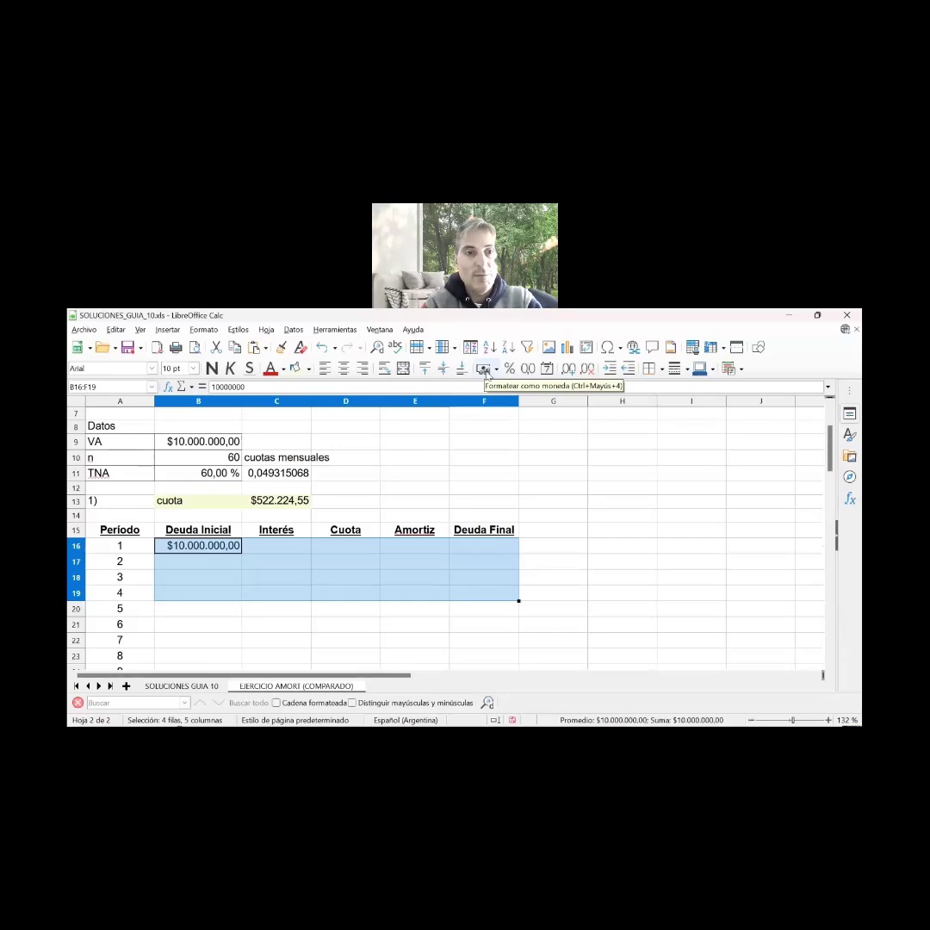
Enter a reference to the monthly rate, +C11, in the first period's Interés cell C16
{"action": "left_click", "coordinate": [201, 595]}
{"action": "key", "text": "Up"}
{"action": "key", "text": "Up"}
{"action": "key", "text": "Up"}
{"action": "key", "text": "Right"}
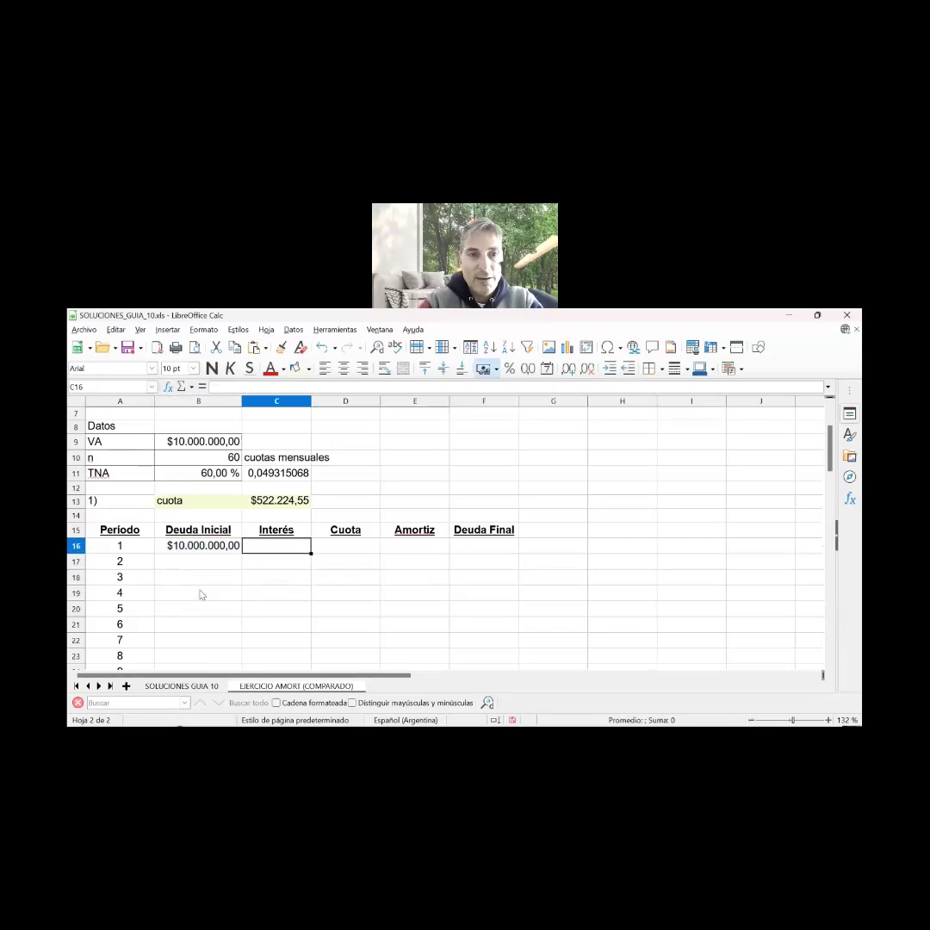
{"action": "type", "text": "+"}
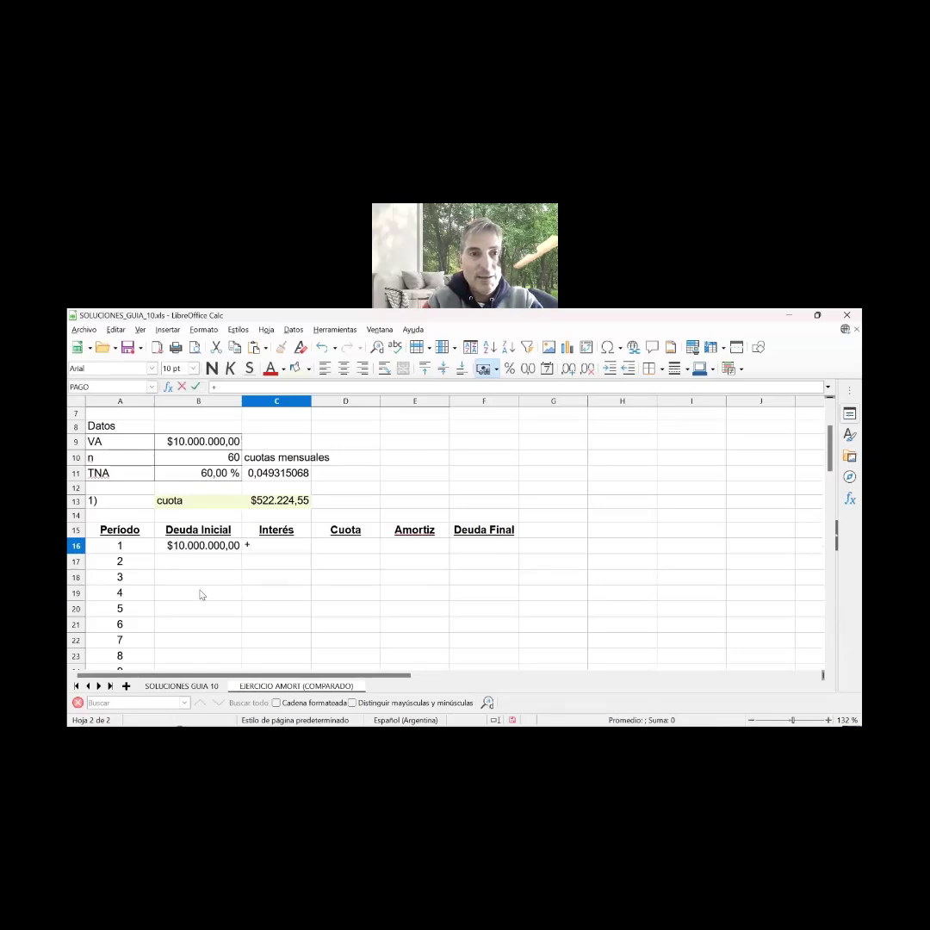
{"action": "key", "text": "Up"}
{"action": "key", "text": "Up"}
{"action": "key", "text": "Up"}
{"action": "key", "text": "Up"}
{"action": "key", "text": "Up"}
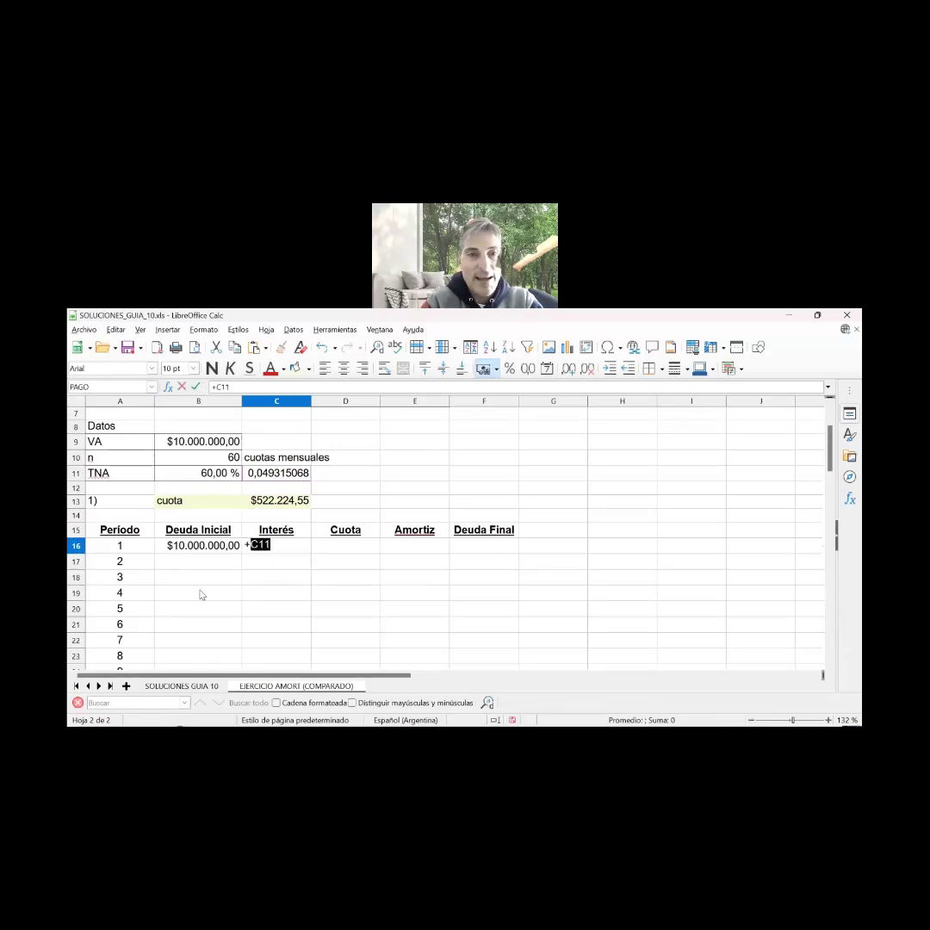
{"action": "key", "text": "Return"}
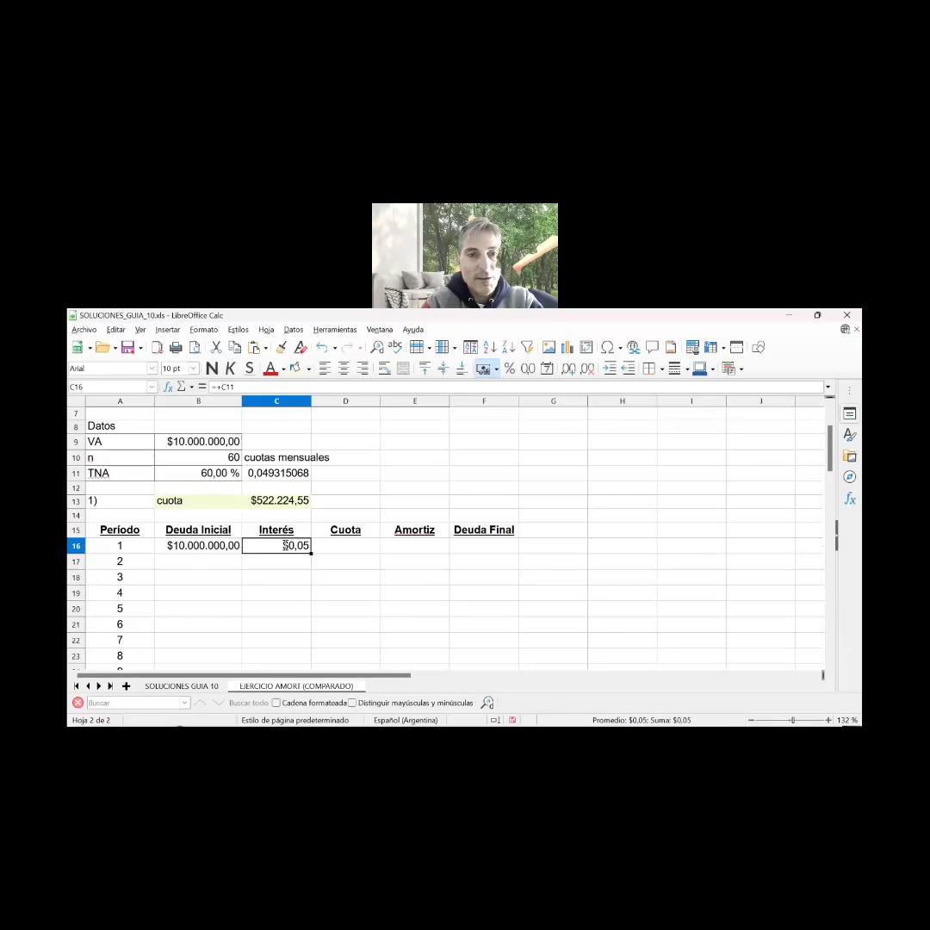
Make the rate reference in C16 absolute and multiply it by the initial debt, giving the formula =+$C$11*B16
{"action": "double_click", "coordinate": [284, 546]}
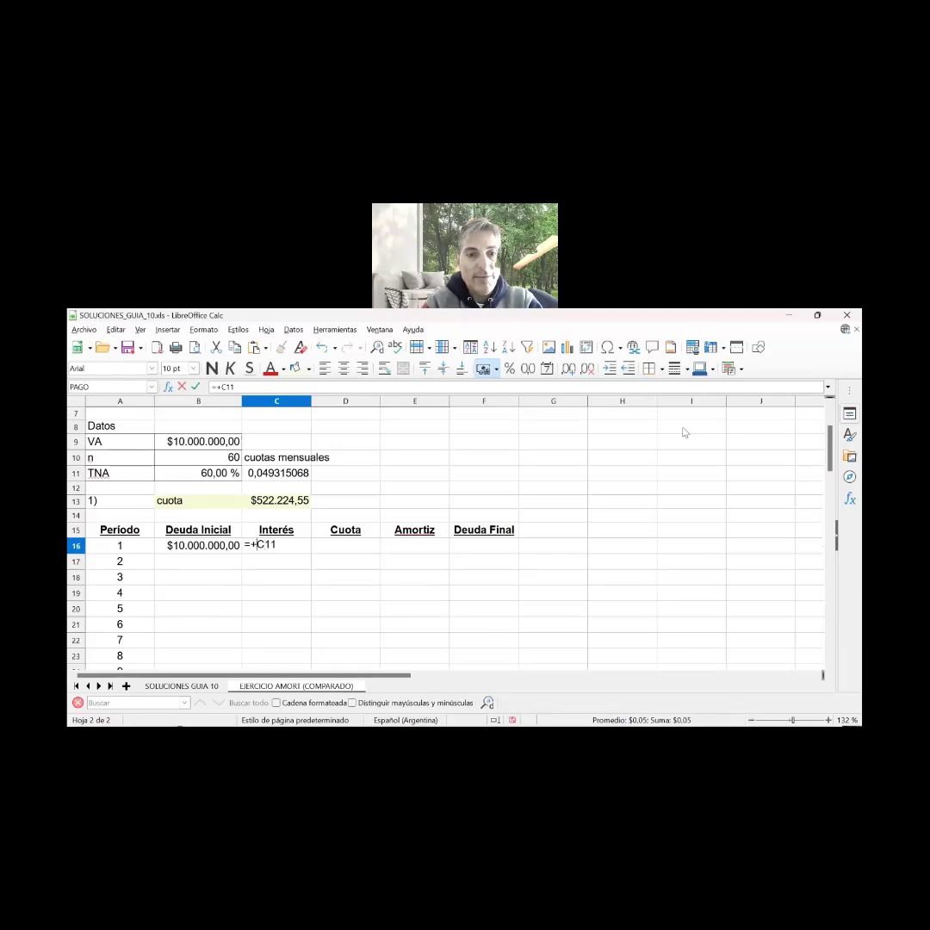
{"action": "type", "text": "$"}
{"action": "key", "text": "Right"}
{"action": "type", "text": "$11"}
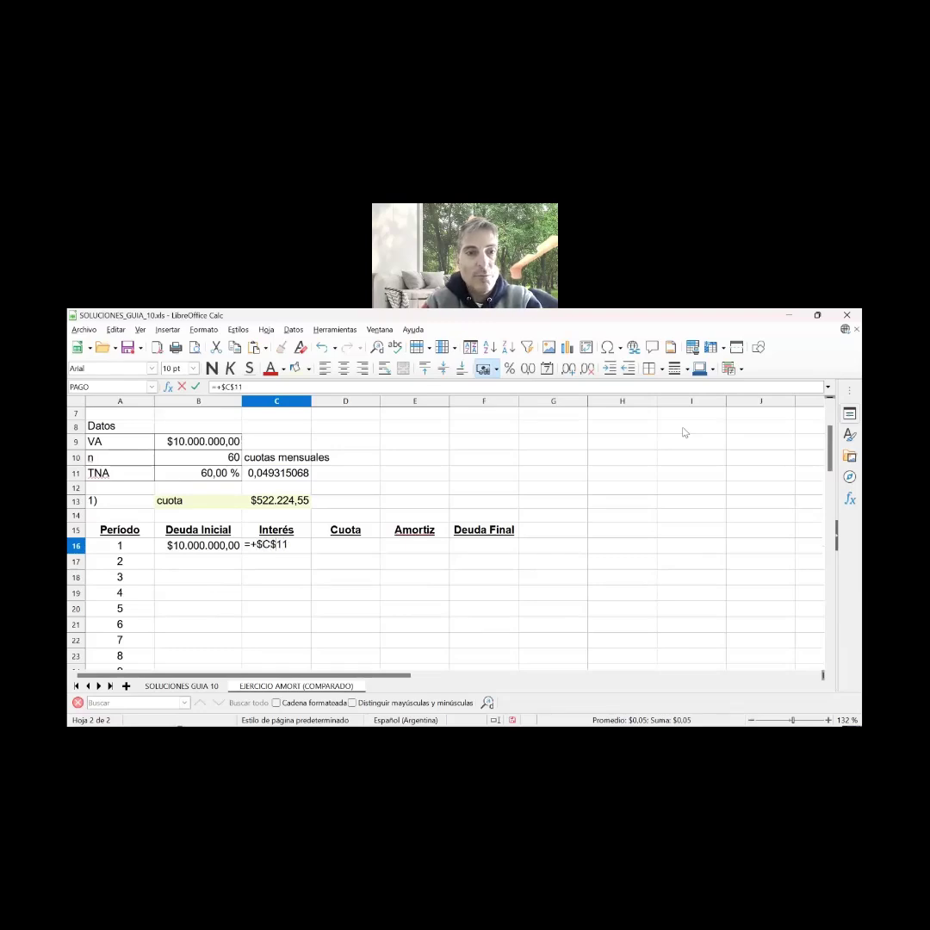
{"action": "type", "text": "*"}
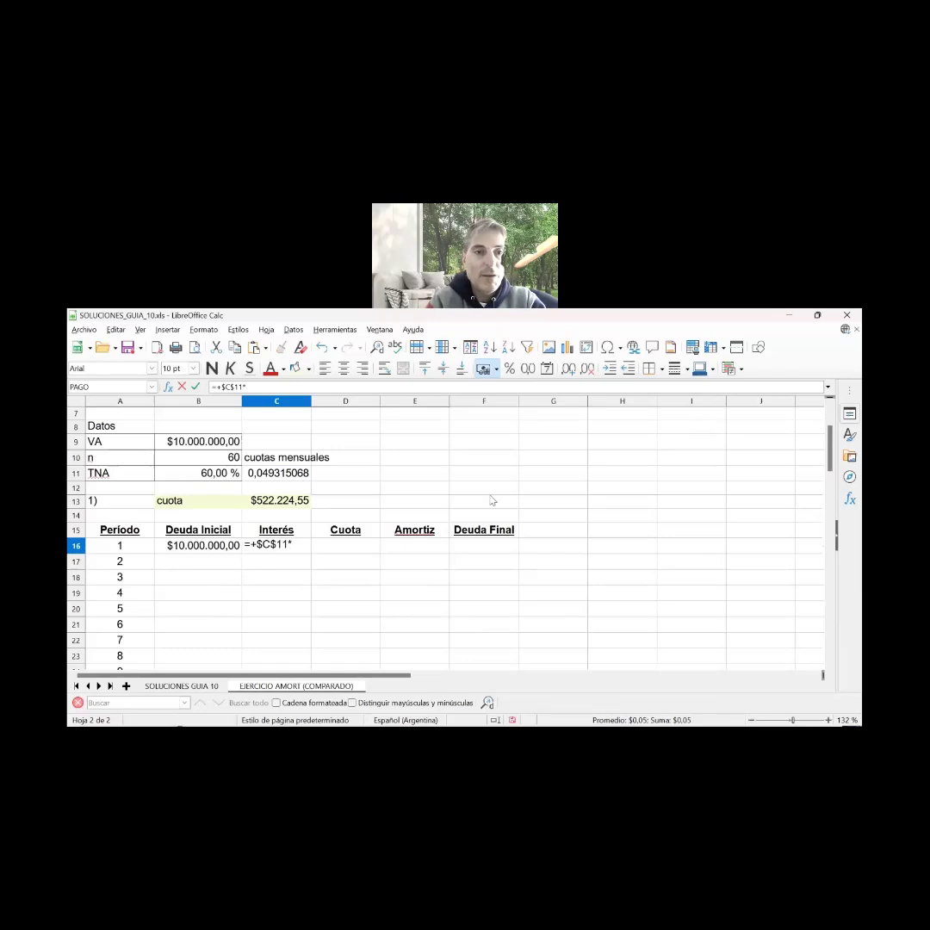
{"action": "left_click", "coordinate": [207, 554]}
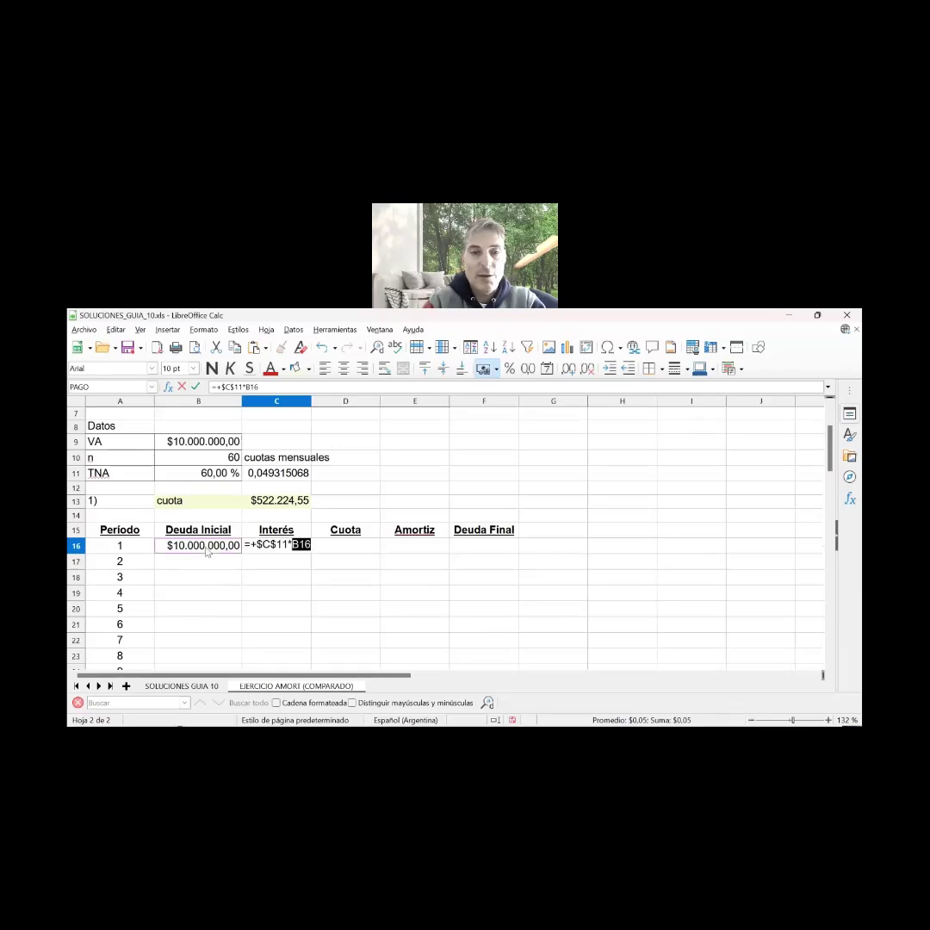
{"action": "key", "text": "Return"}
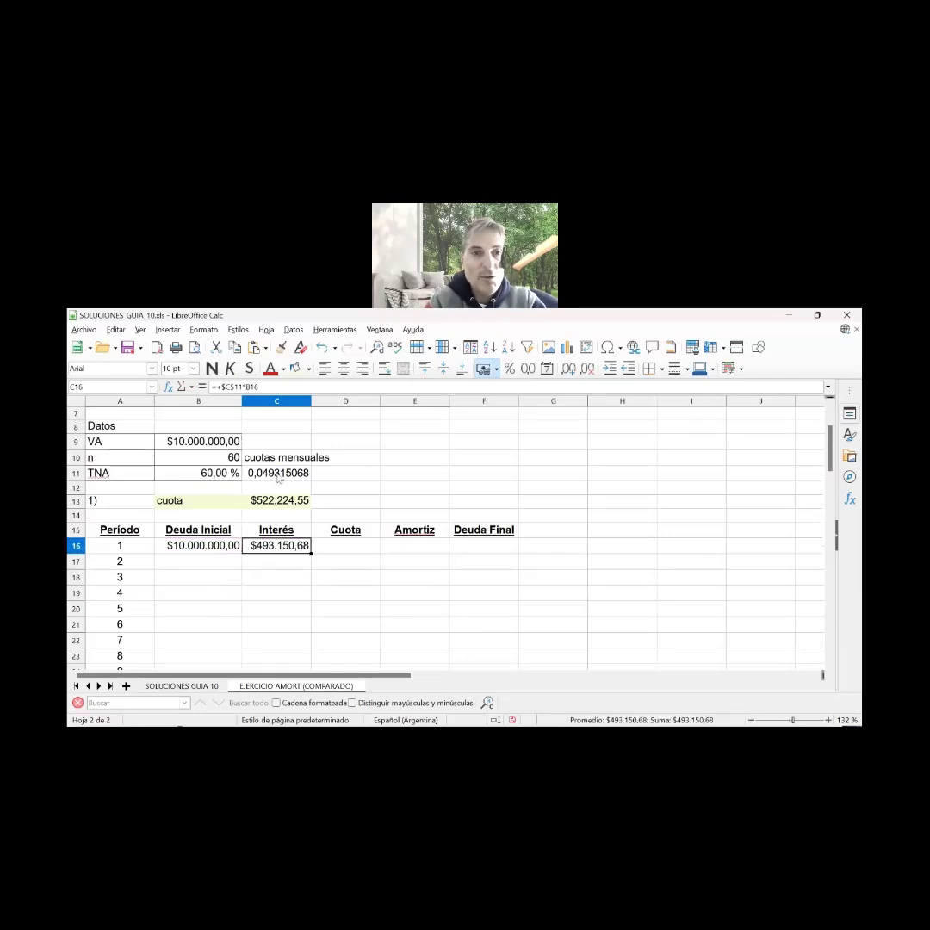
Check the monthly rate formula in C11 and calculate the alternative monthly rate in D11 with +B11/12
{"action": "double_click", "coordinate": [278, 476]}
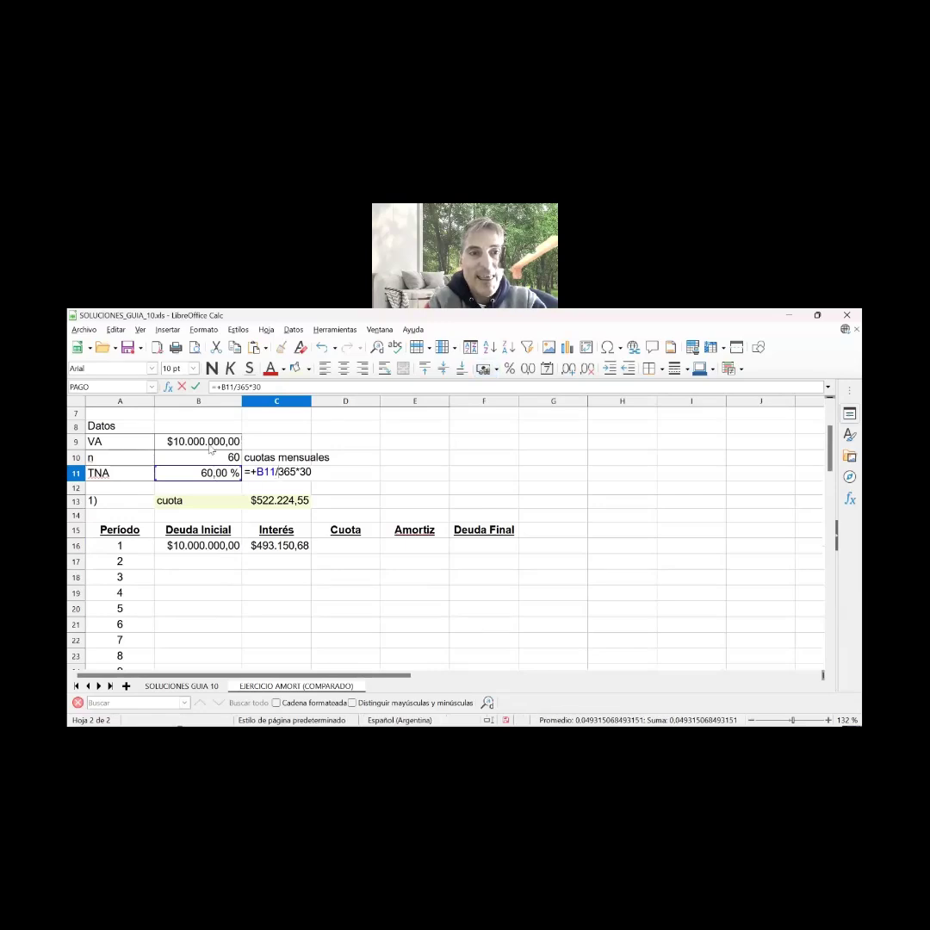
{"action": "left_click", "coordinate": [320, 473]}
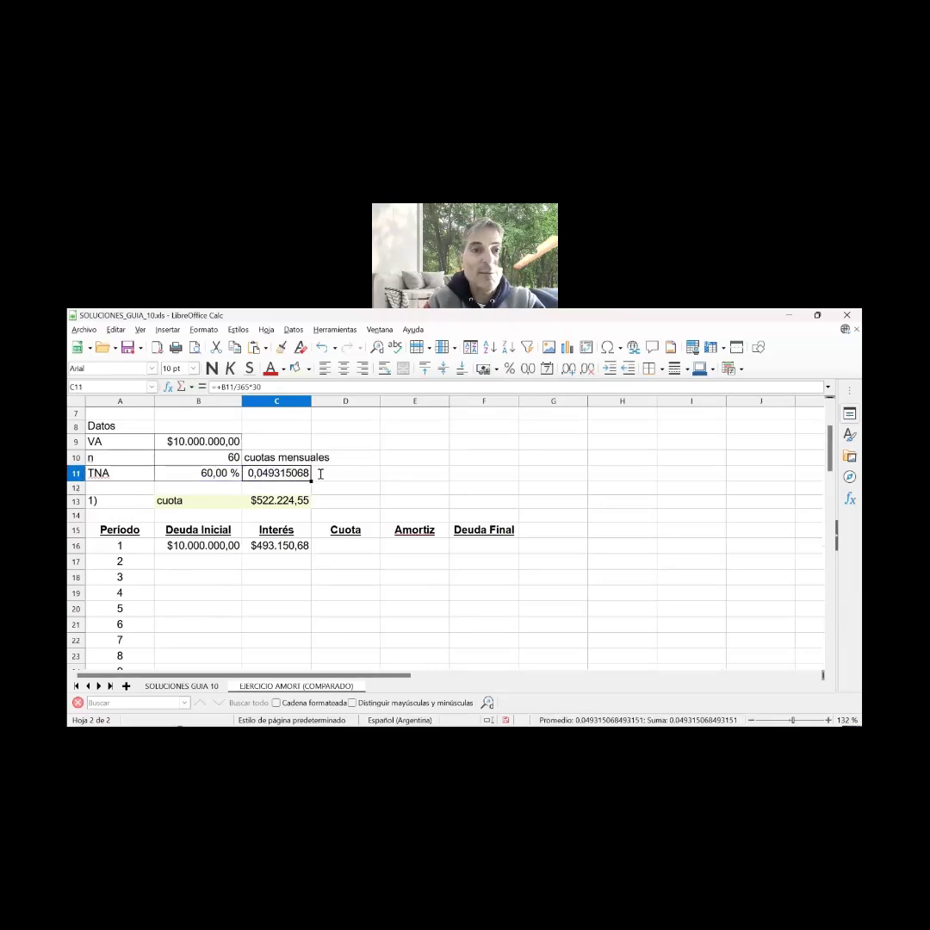
{"action": "type", "text": "+"}
{"action": "key", "text": "Left"}
{"action": "key", "text": "Left"}
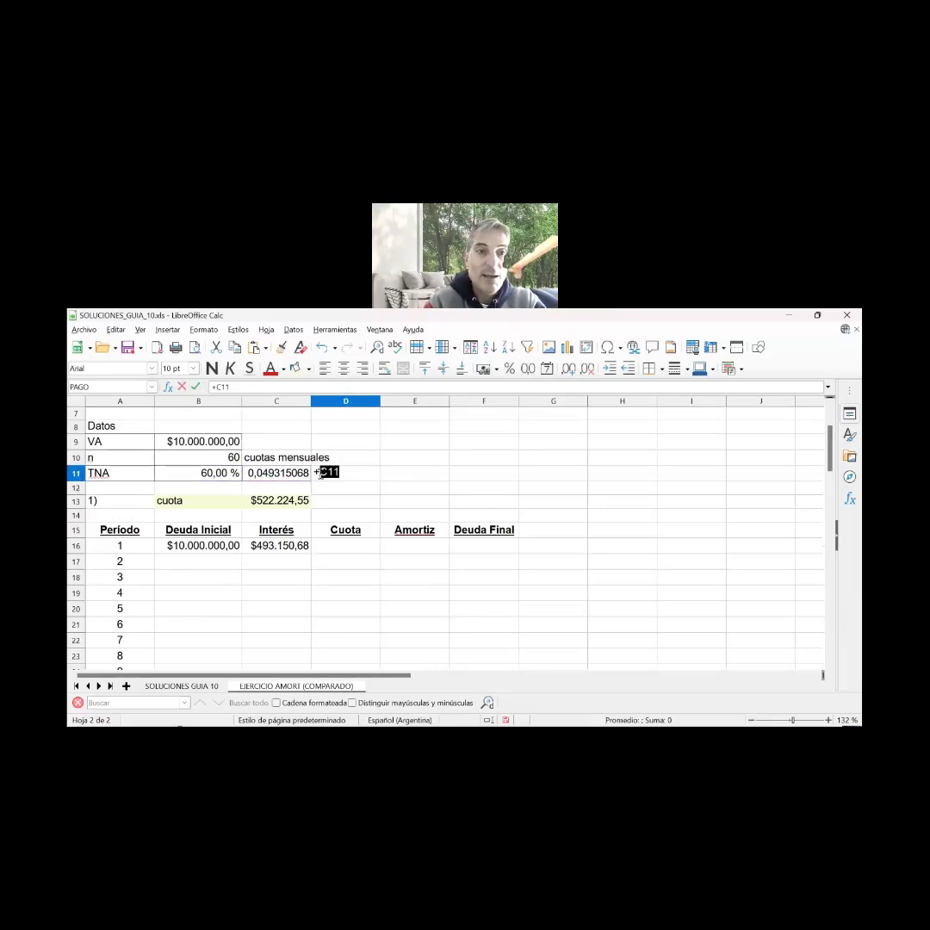
{"action": "type", "text": "/"}
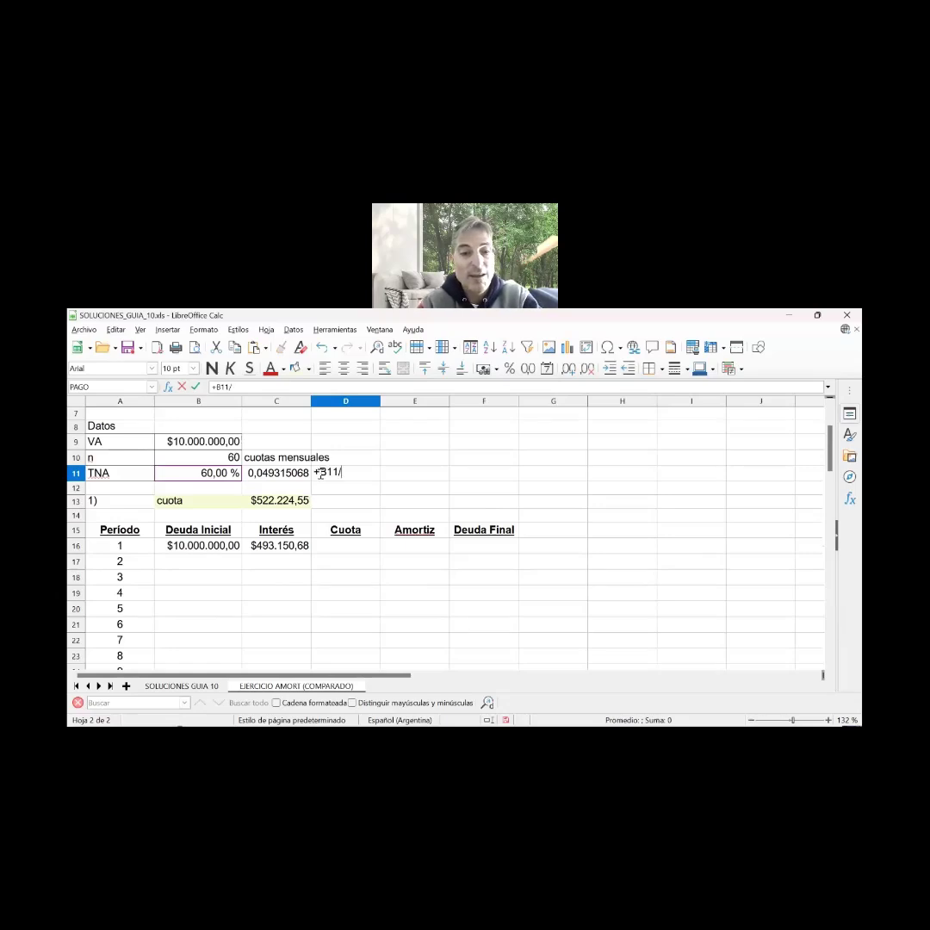
{"action": "type", "text": "12"}
{"action": "key", "text": "Return"}
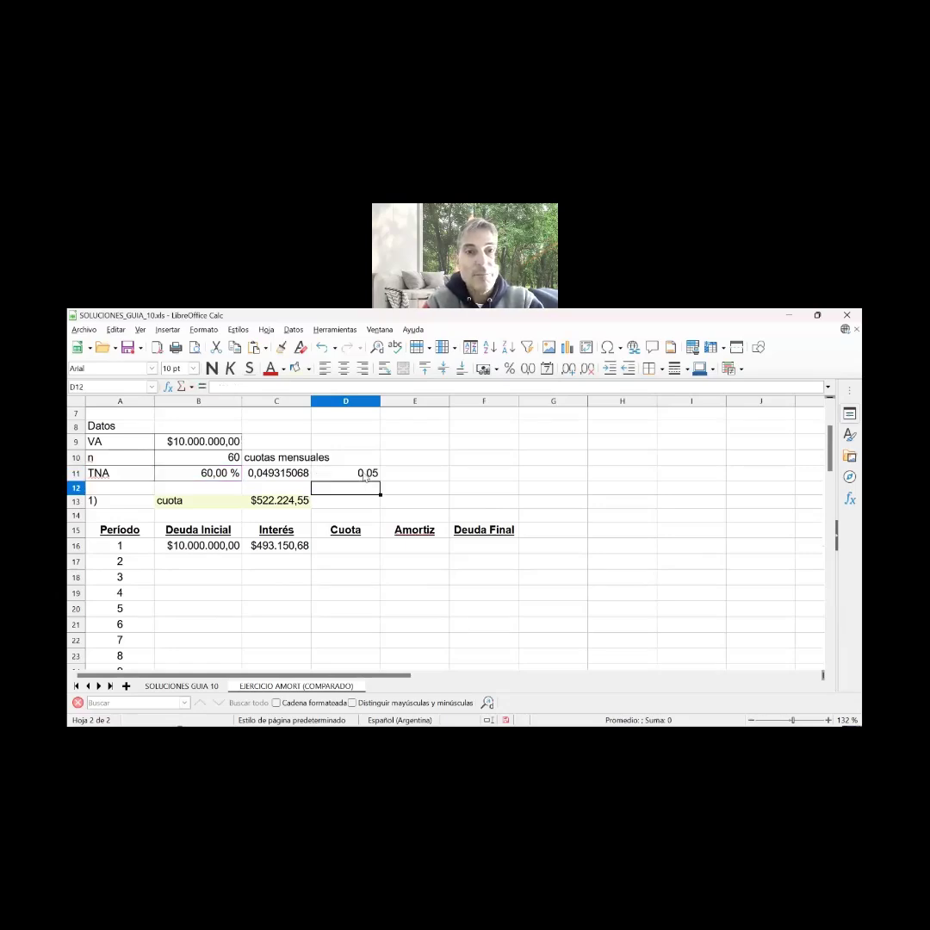
Compare the monthly rate formulas in D11 and C11, opening the one in C11
{"action": "left_click", "coordinate": [366, 479]}
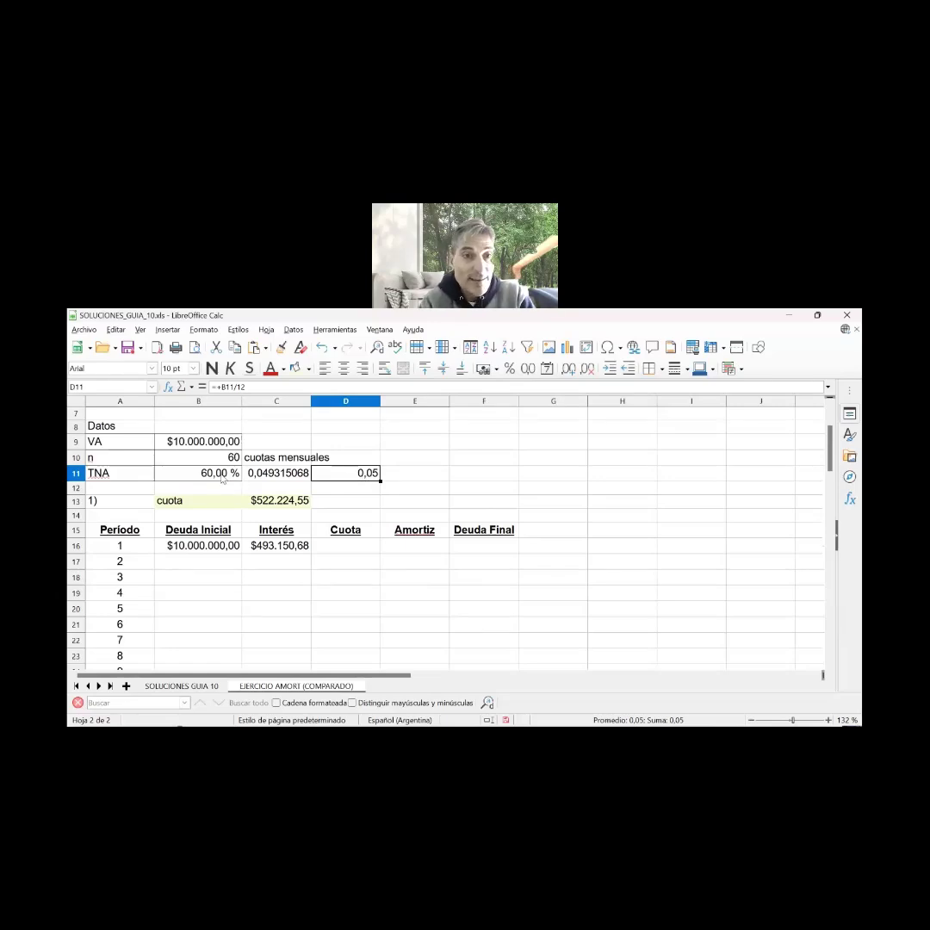
{"action": "left_click", "coordinate": [255, 480]}
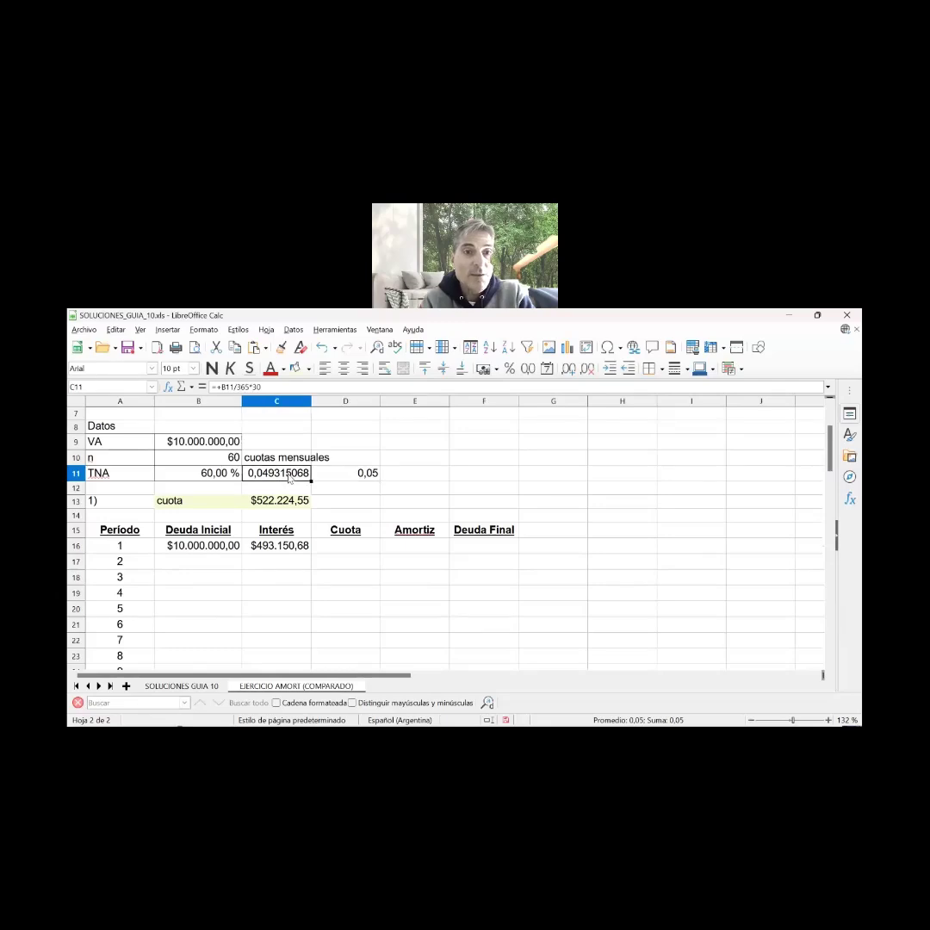
{"action": "double_click", "coordinate": [258, 480]}
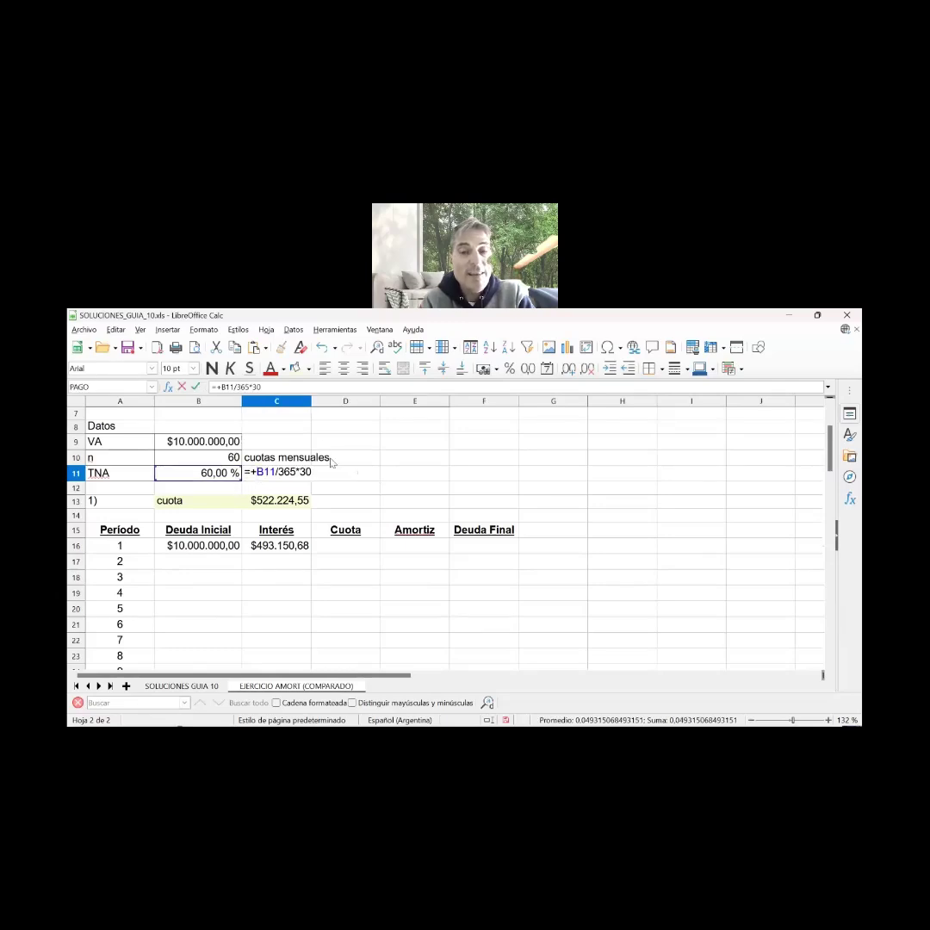
Leave the monthly rate formula in C11 as it is and delete the alternative monthly rate in D11
{"action": "key", "text": "Escape"}
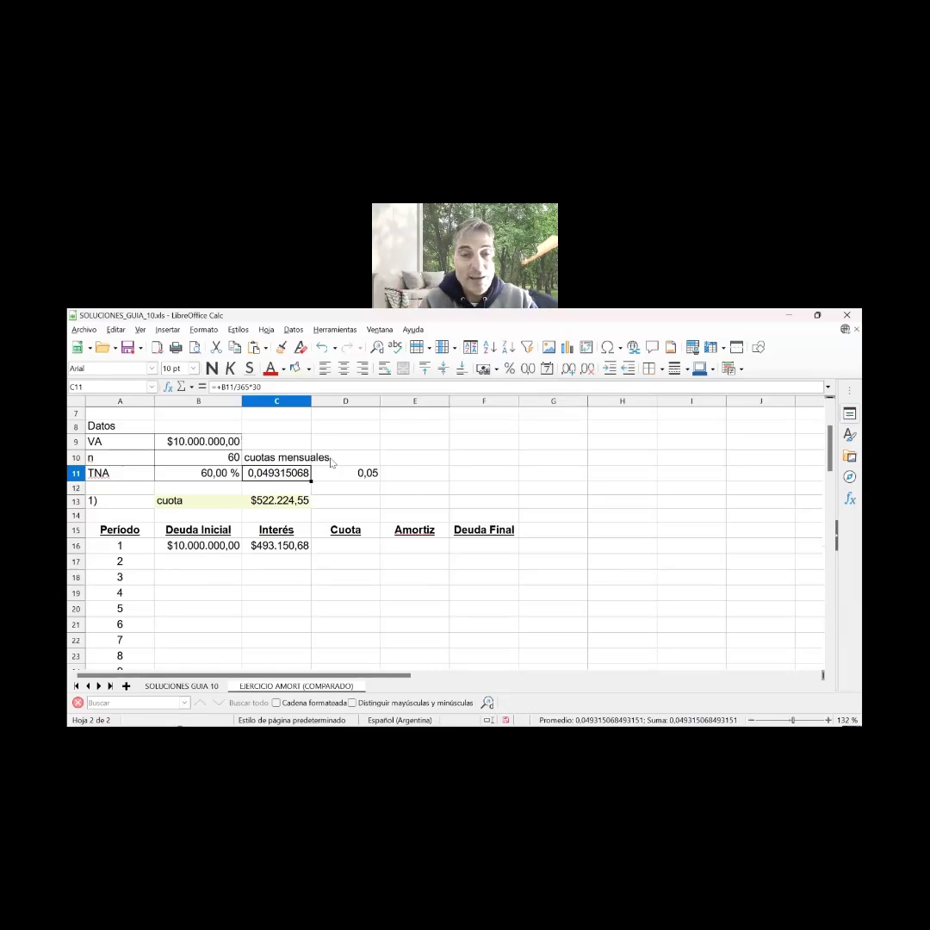
{"action": "key", "text": "Right"}
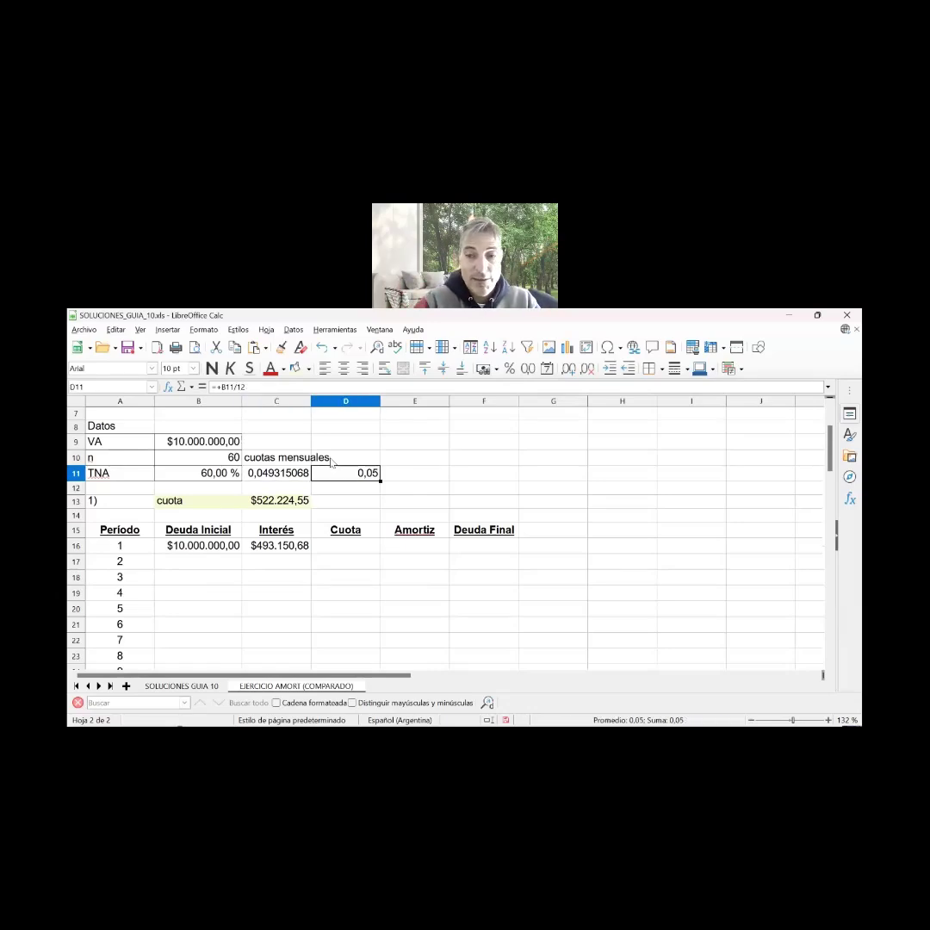
{"action": "key", "text": "Delete"}
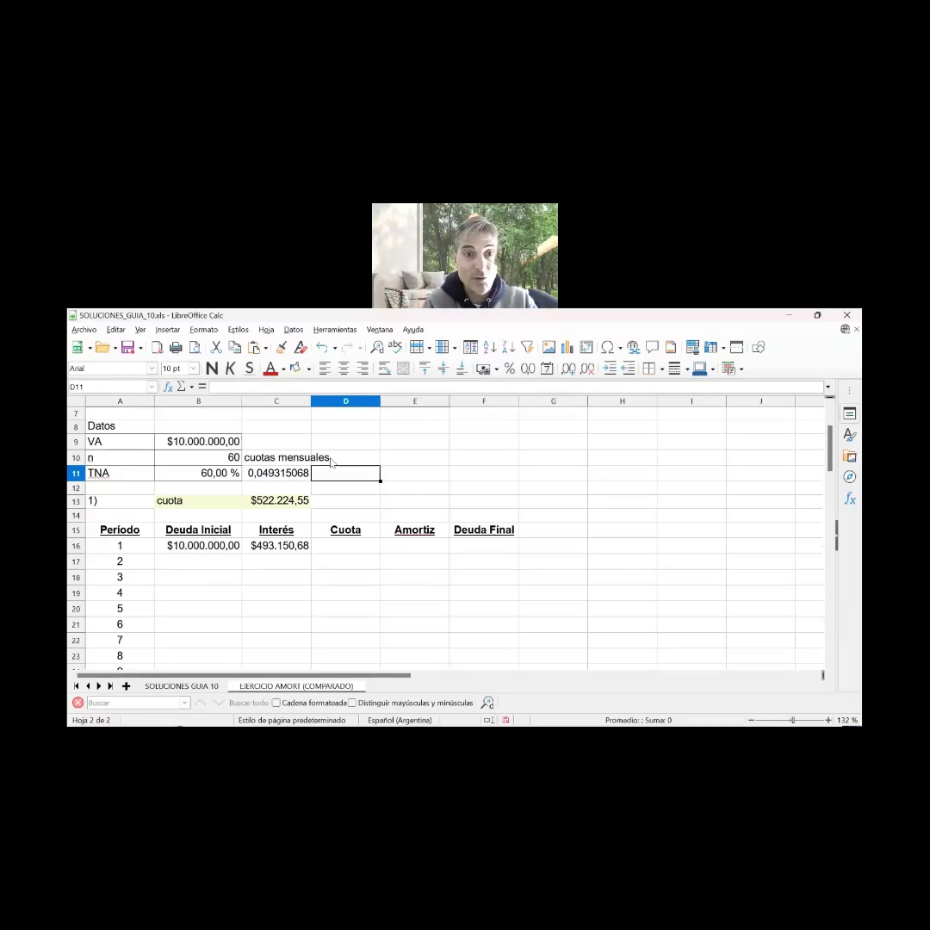
Check which cells the first period's Interés formula in C16 refers to
{"action": "key", "text": "Down"}
{"action": "key", "text": "Down"}
{"action": "key", "text": "Down"}
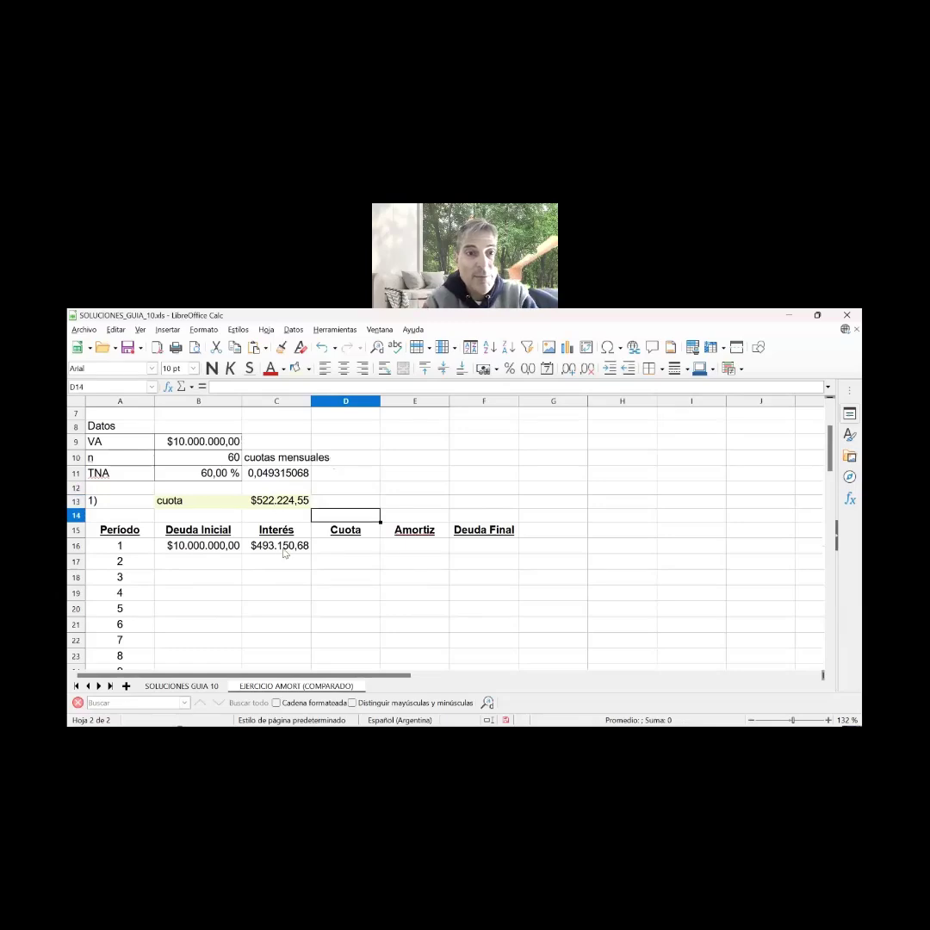
{"action": "key", "text": "Left"}
{"action": "key", "text": "Down"}
{"action": "key", "text": "Down"}
{"action": "key", "text": "F2"}
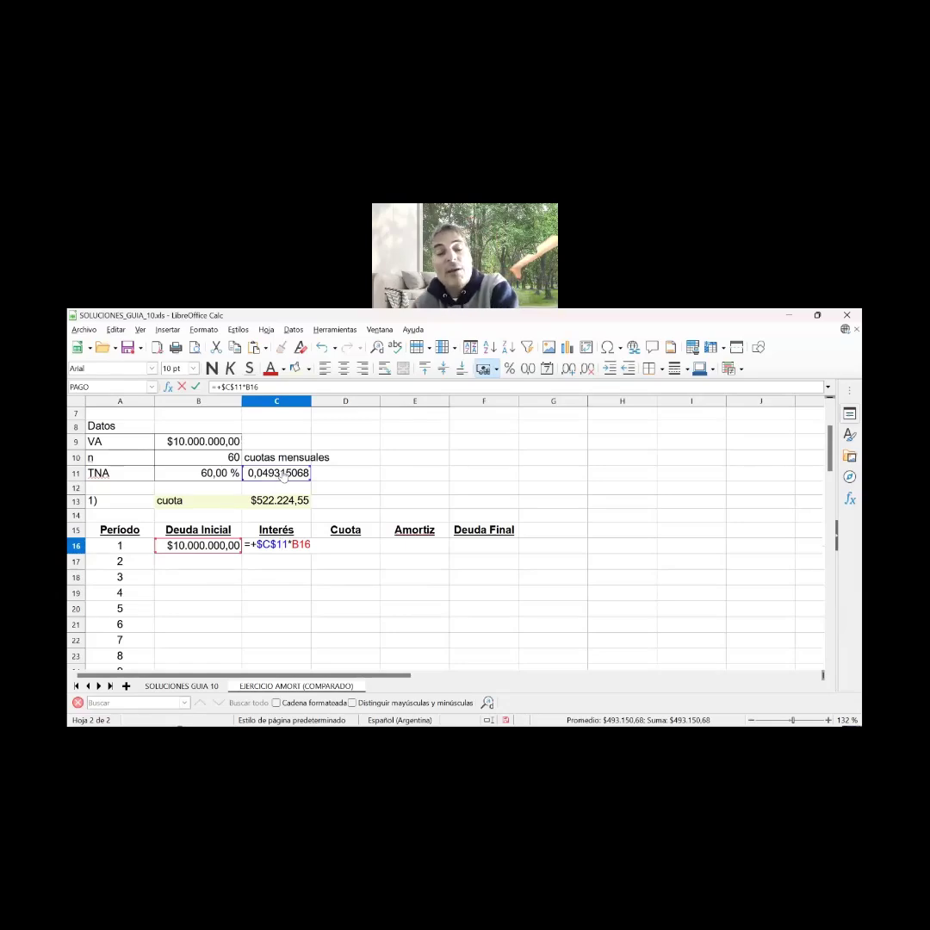
{"action": "key", "text": "Return"}
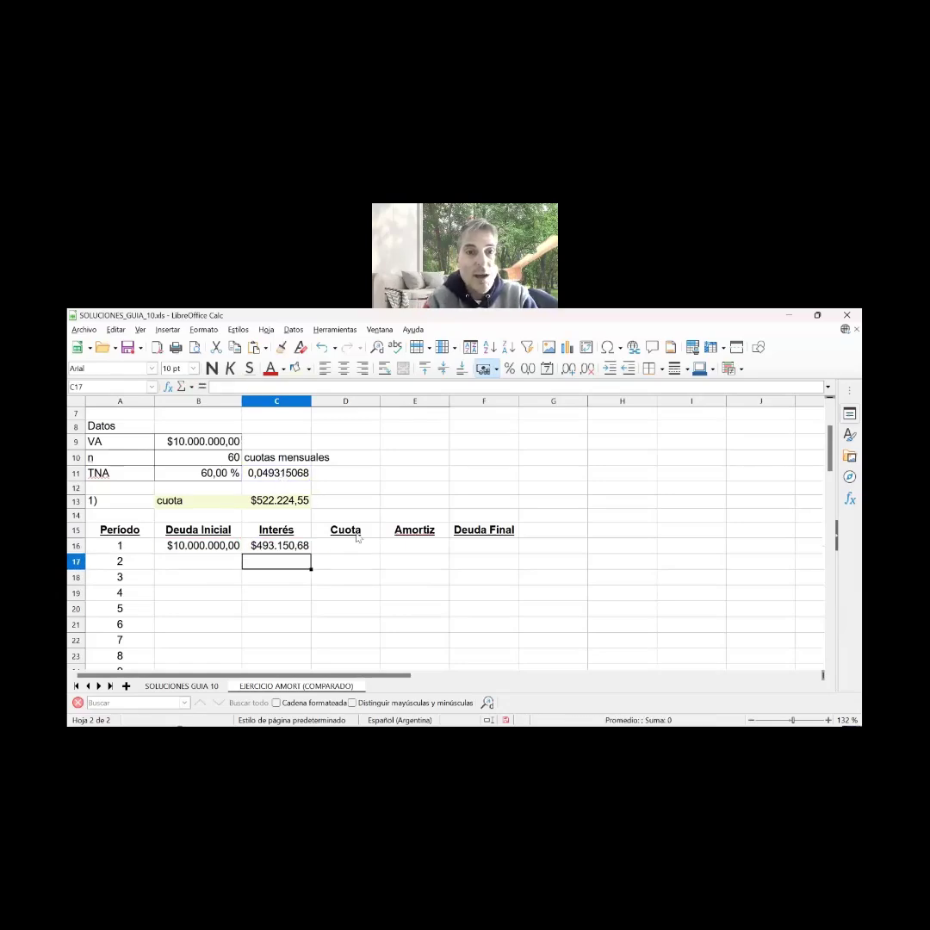
Fill the first period's Cuota cell D16 with an absolute reference to the calculated instalment, =+$C$13
{"action": "left_click", "coordinate": [360, 546]}
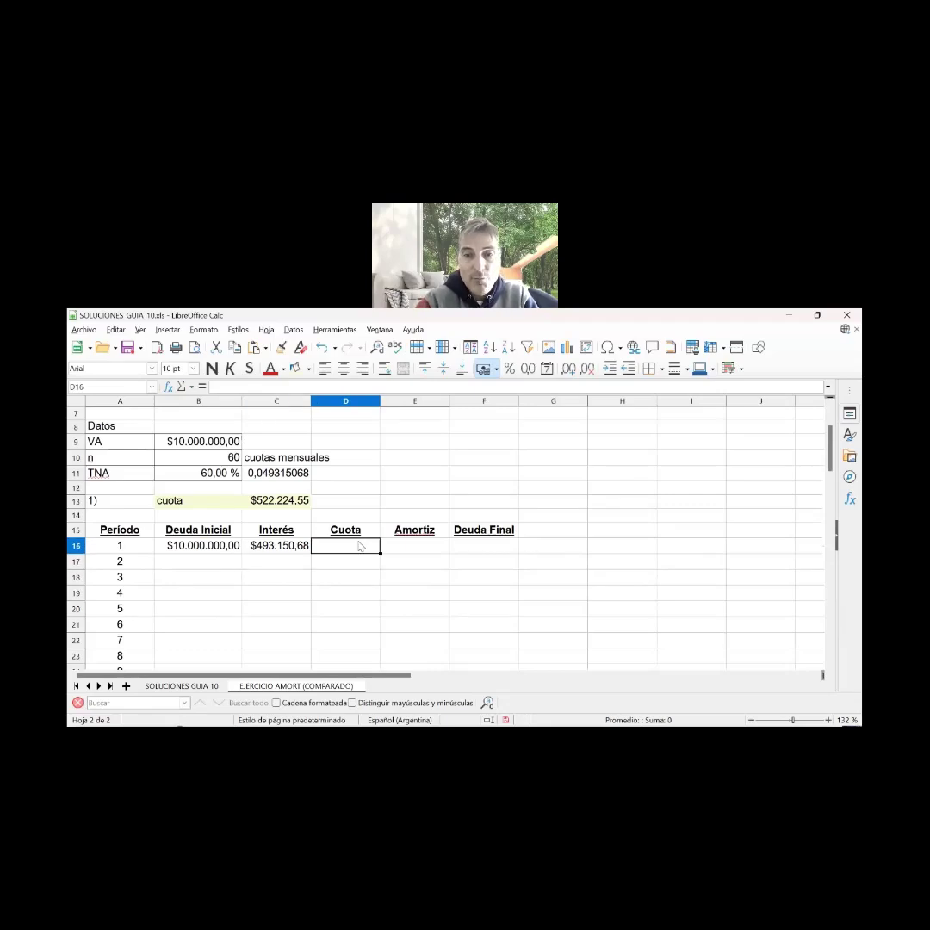
{"action": "type", "text": "+"}
{"action": "left_click", "coordinate": [301, 503]}
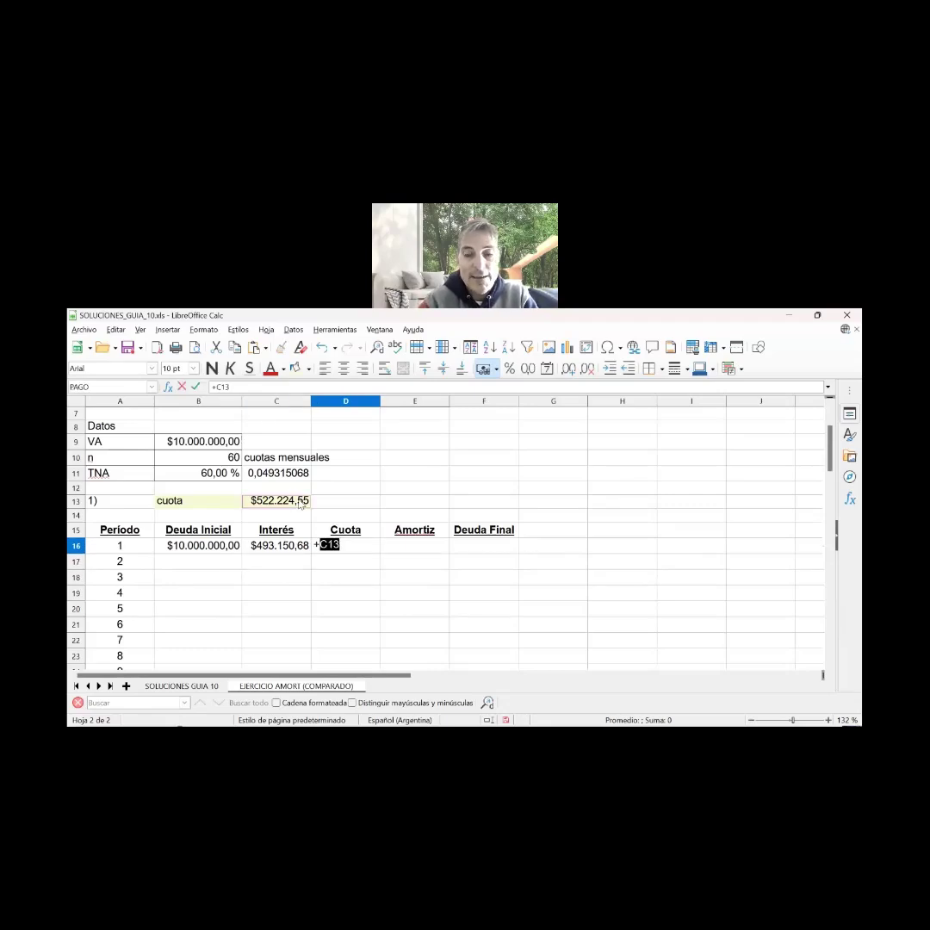
{"action": "key", "text": "Return"}
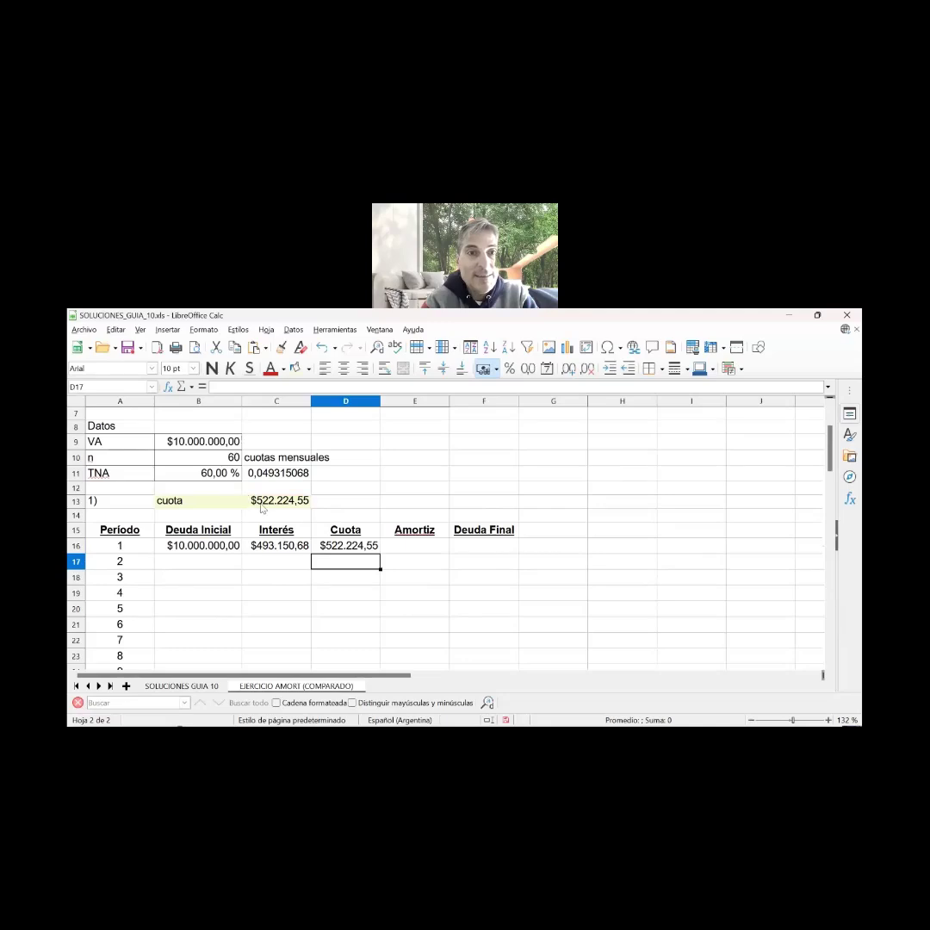
{"action": "double_click", "coordinate": [341, 546]}
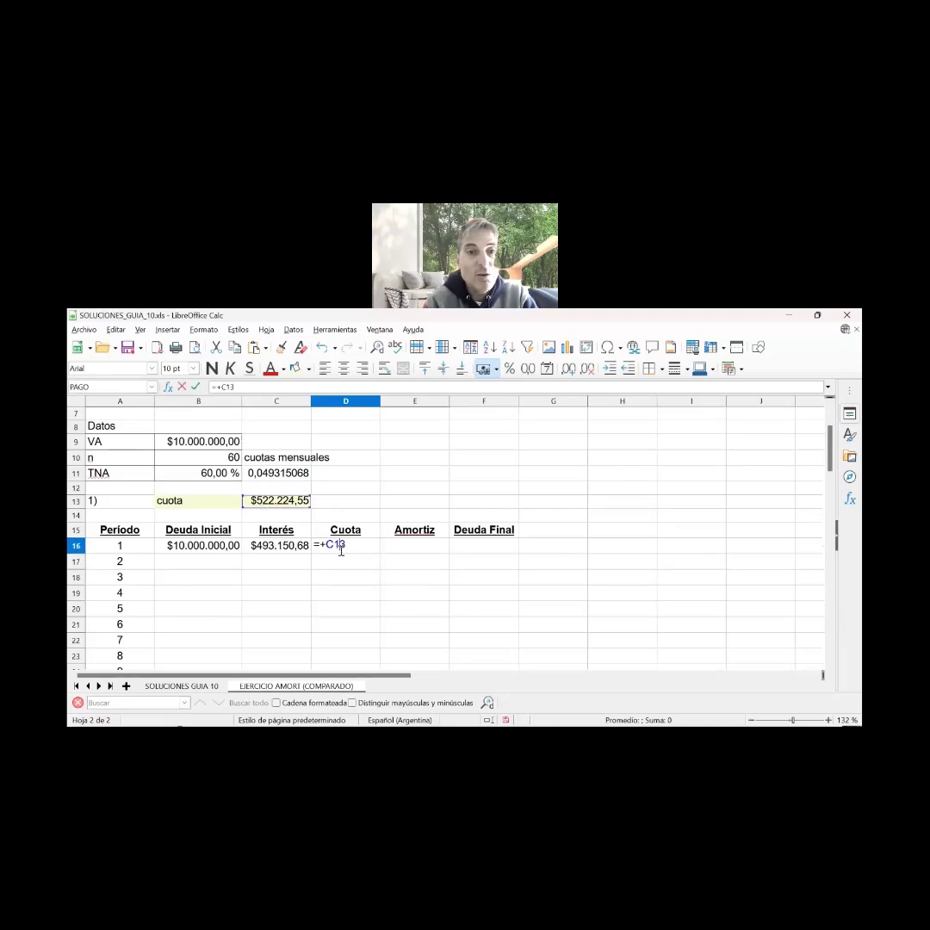
{"action": "key", "text": "shift+F4"}
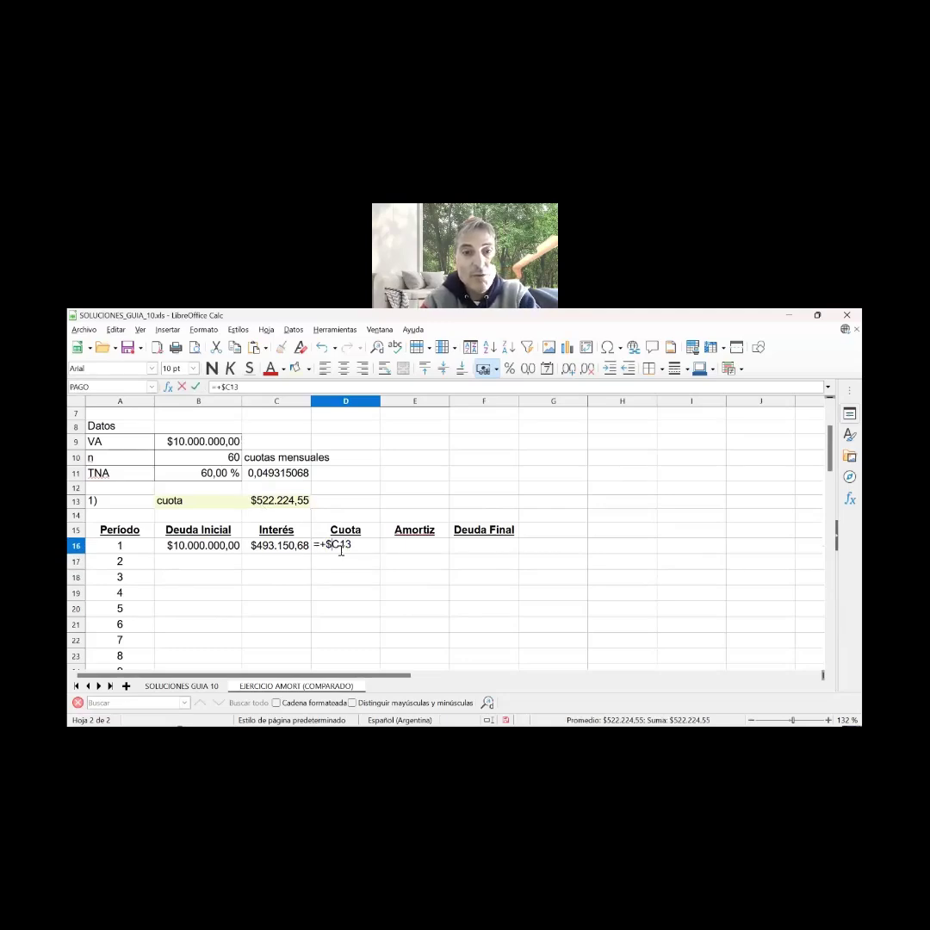
{"action": "key", "text": "shift+F4"}
{"action": "key", "text": "Return"}
{"action": "key", "text": "Up"}
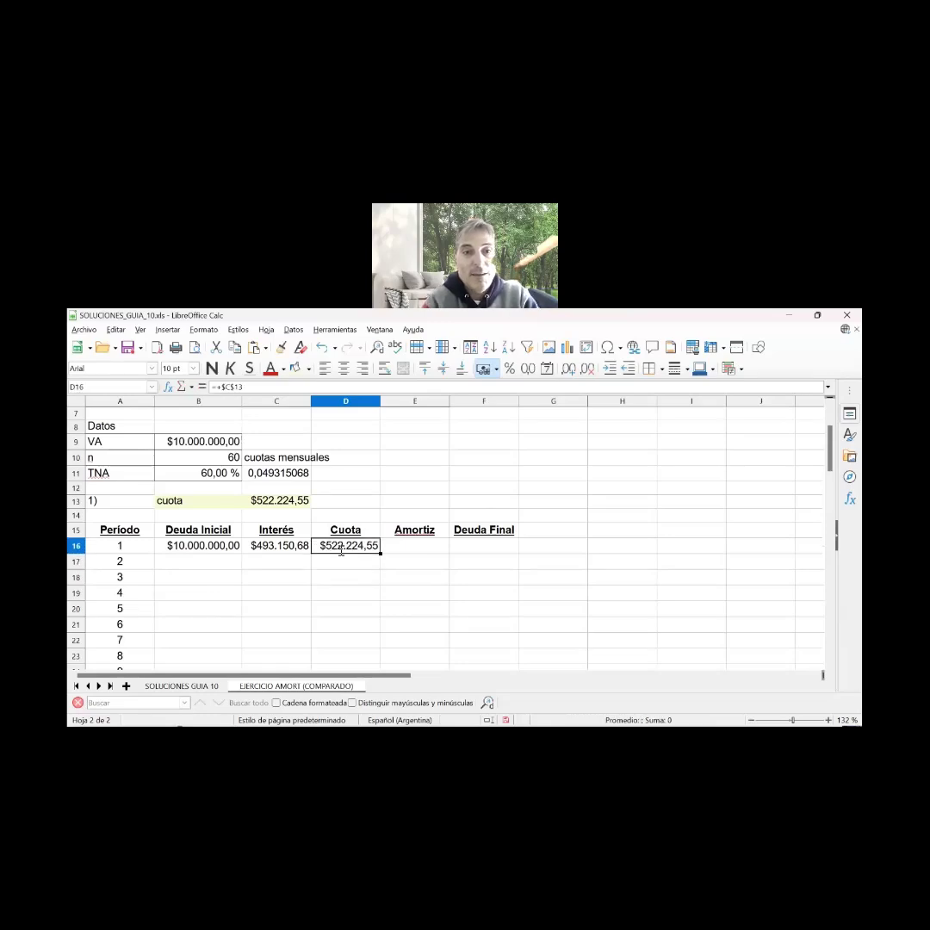
Calculate the first period's Amortiz in E16 as instalment minus interest with =+D16-C16
{"action": "left_click", "coordinate": [405, 549]}
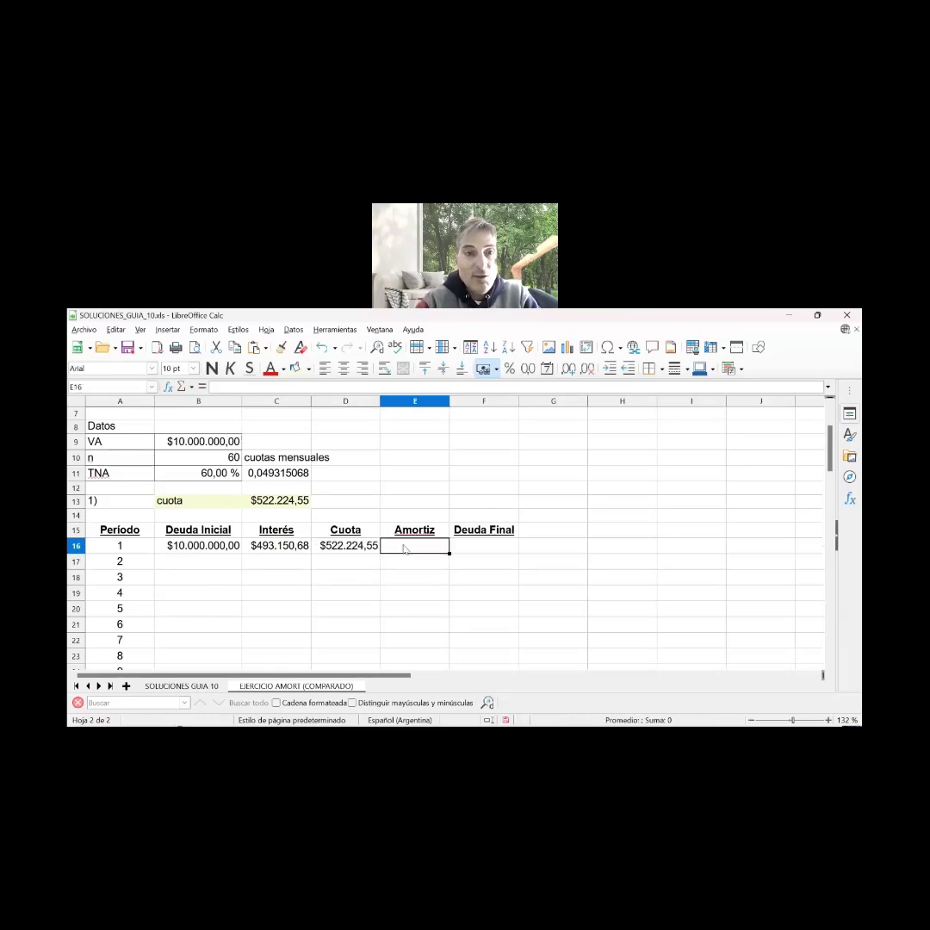
{"action": "type", "text": "+"}
{"action": "key", "text": "Left"}
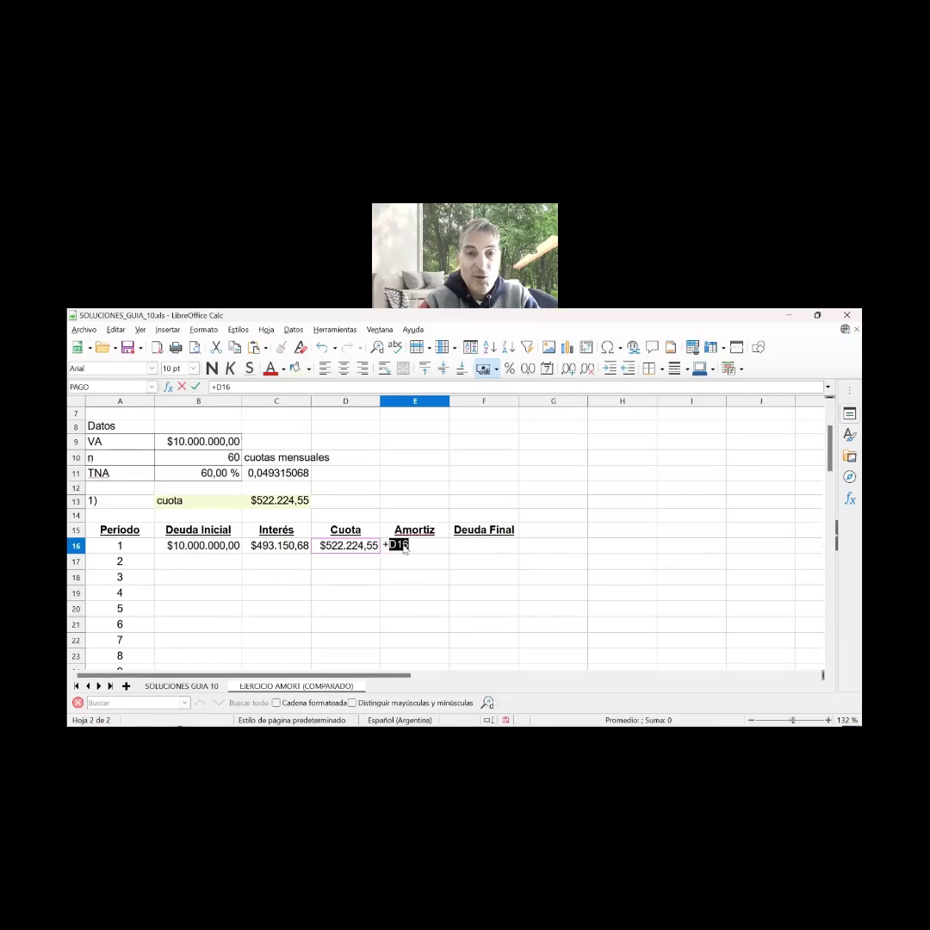
{"action": "type", "text": "-"}
{"action": "key", "text": "Left"}
{"action": "key", "text": "Left"}
{"action": "key", "text": "Return"}
{"action": "key", "text": "Up"}
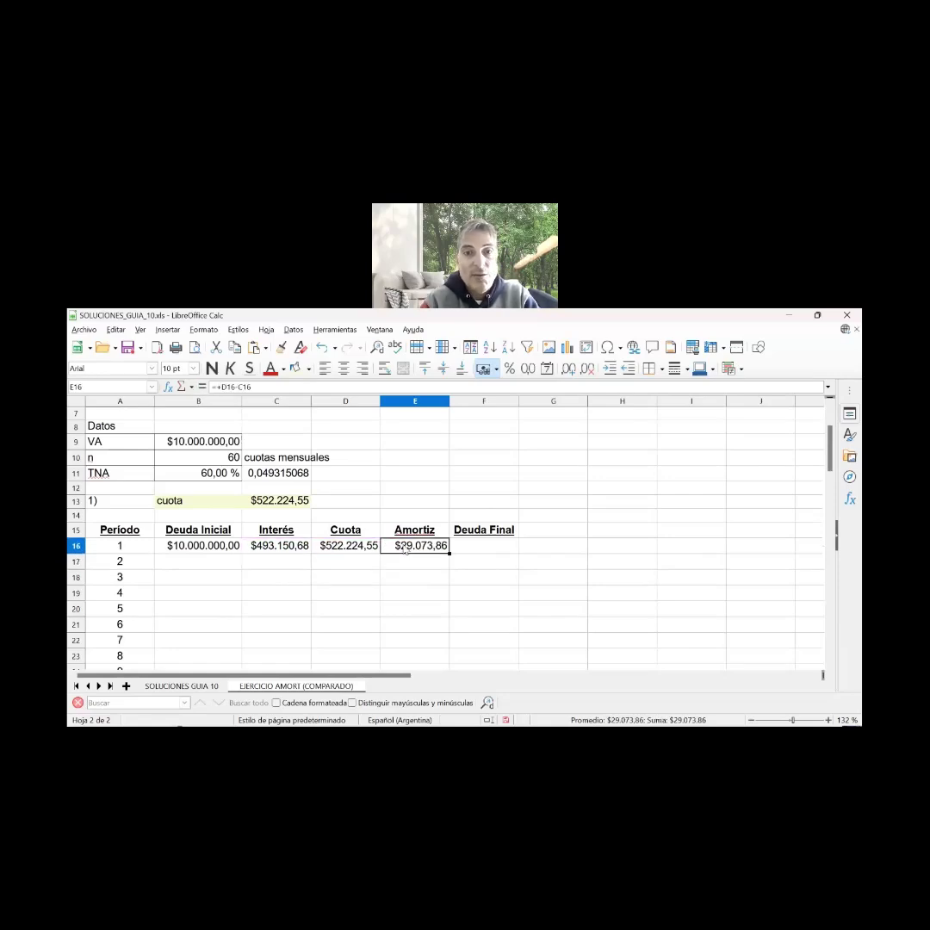
Calculate the first period's Deuda Final in F16 with =+B16-E16 and widen column F to about 2,89 cm
{"action": "key", "text": "Right"}
{"action": "type", "text": "+"}
{"action": "key", "text": "Left"}
{"action": "key", "text": "Left"}
{"action": "key", "text": "Left"}
{"action": "key", "text": "Left"}
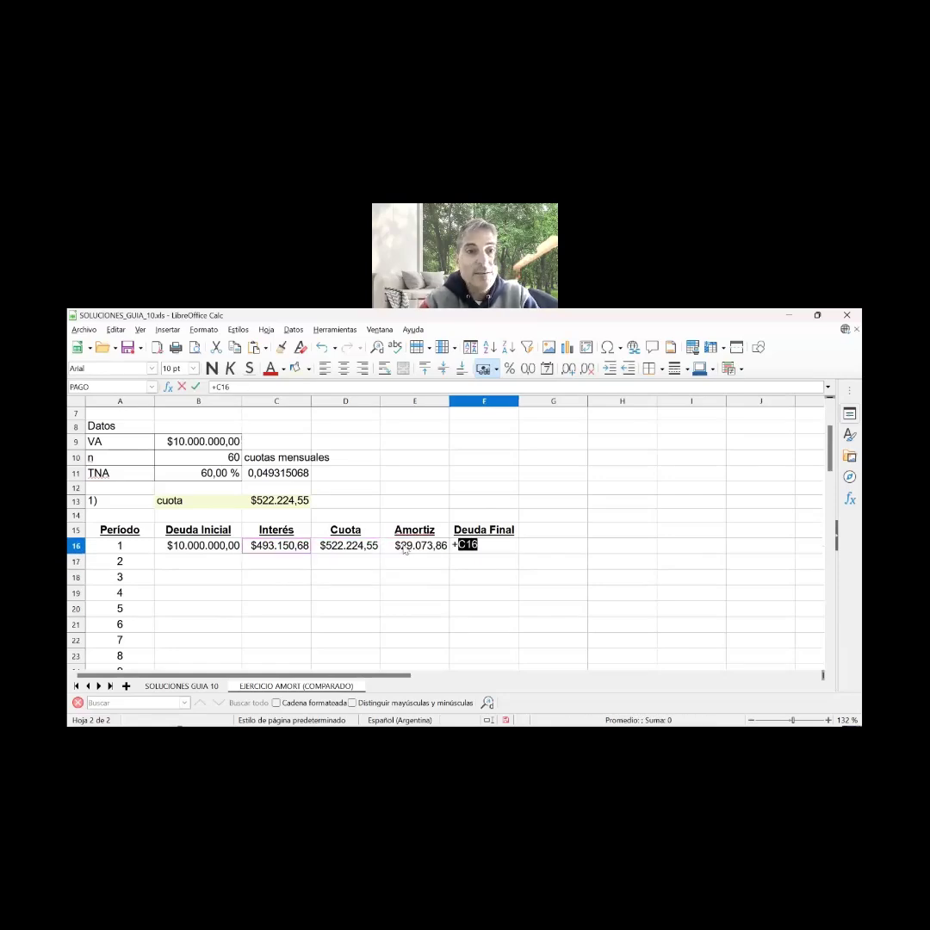
{"action": "type", "text": "-"}
{"action": "key", "text": "Left"}
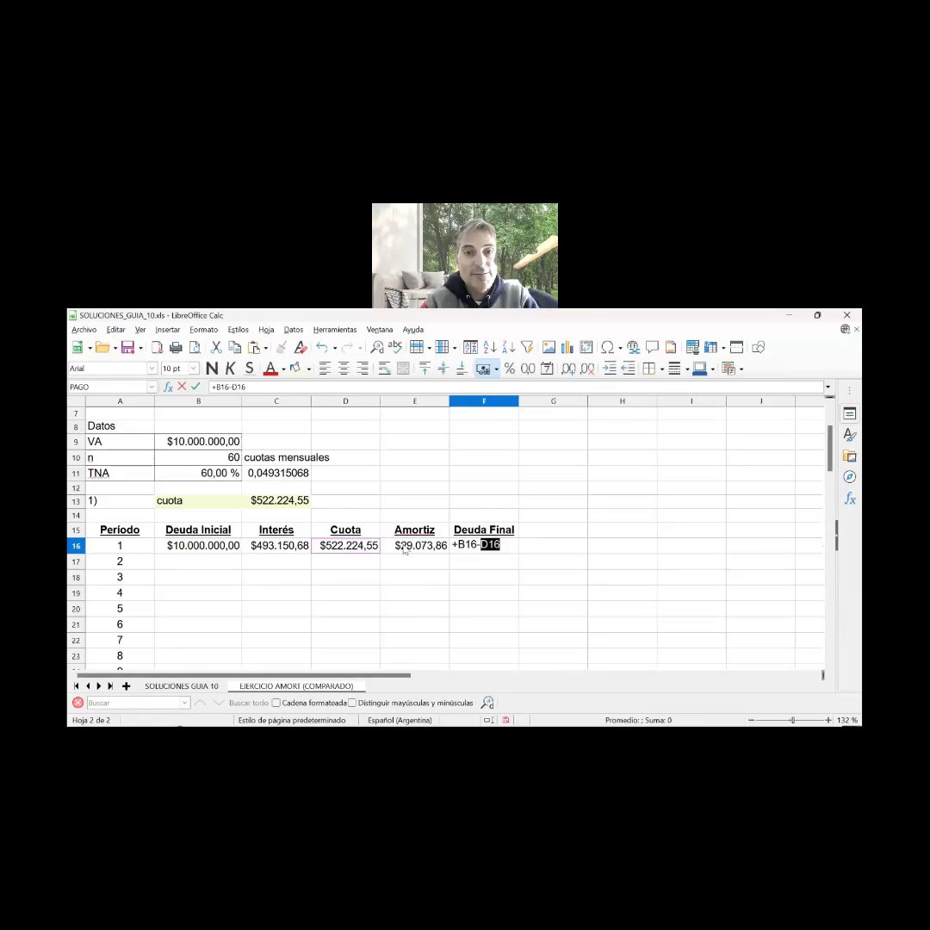
{"action": "key", "text": "Return"}
{"action": "key", "text": "Up"}
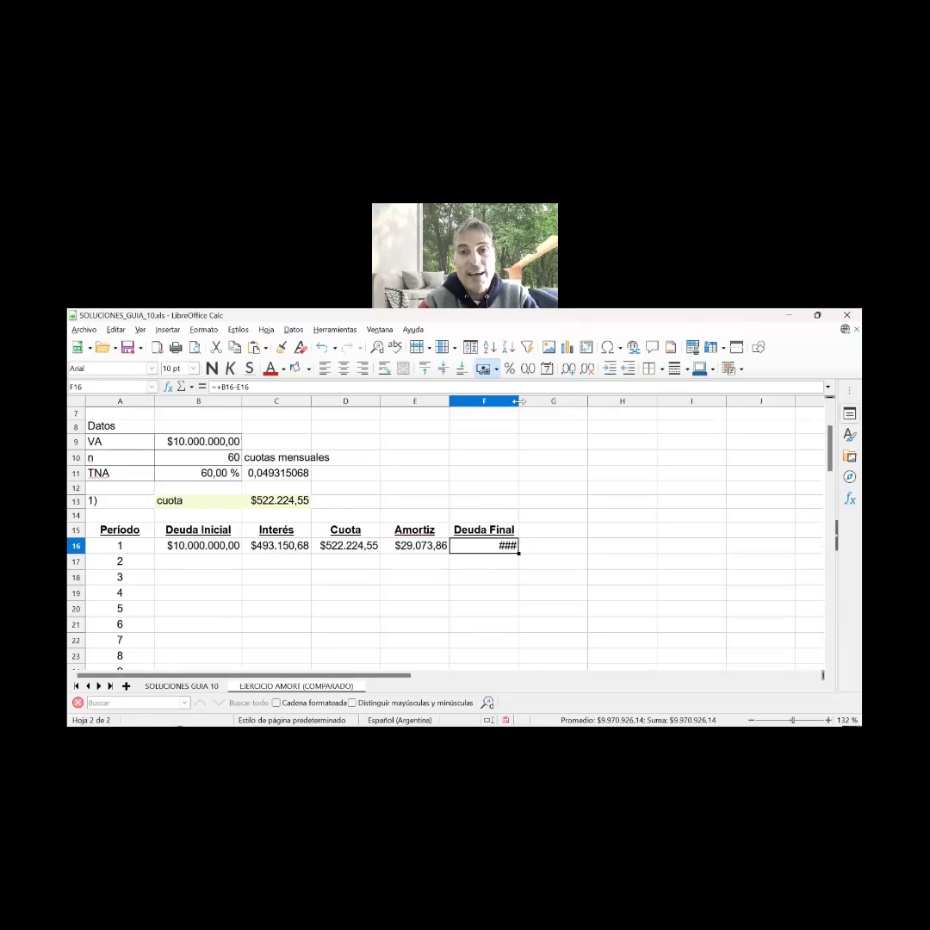
{"action": "left_click_drag", "start_coordinate": [517, 401], "coordinate": [537, 402]}
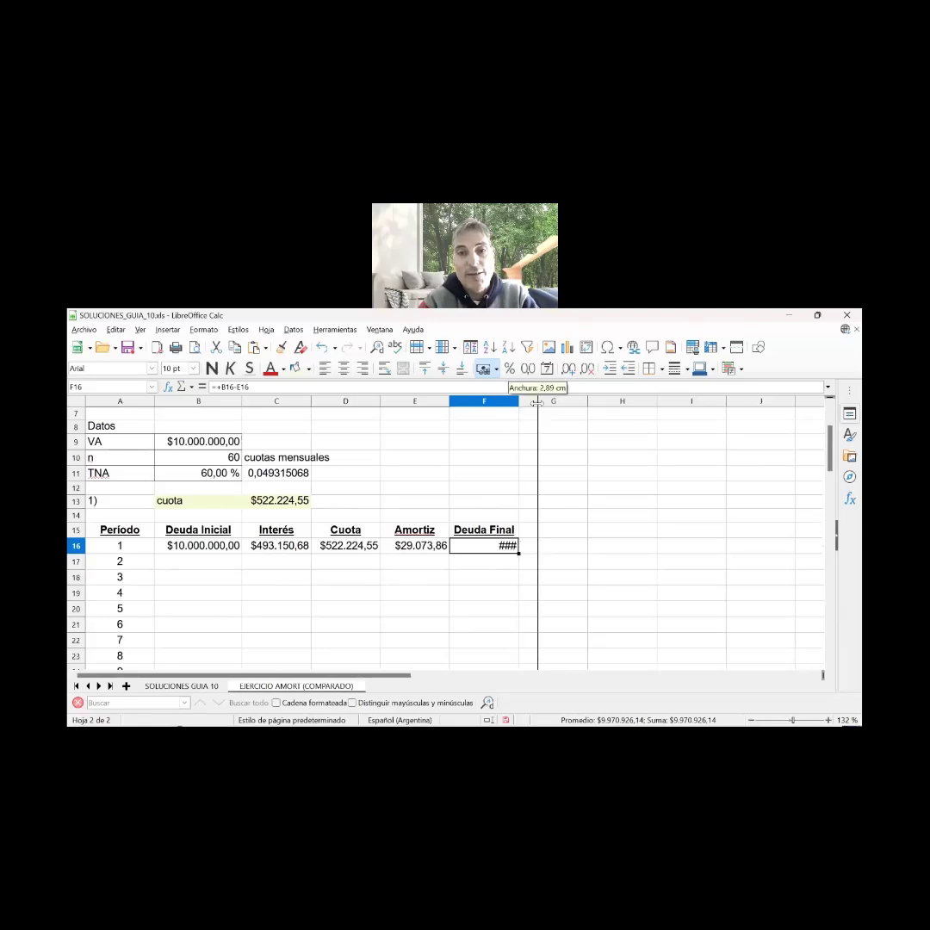
{"action": "left_click_drag", "start_coordinate": [537, 402], "coordinate": [537, 402]}
Set the second period's Deuda Inicial in B17 equal to the first period's final debt with +F16
{"action": "left_click", "coordinate": [379, 564]}
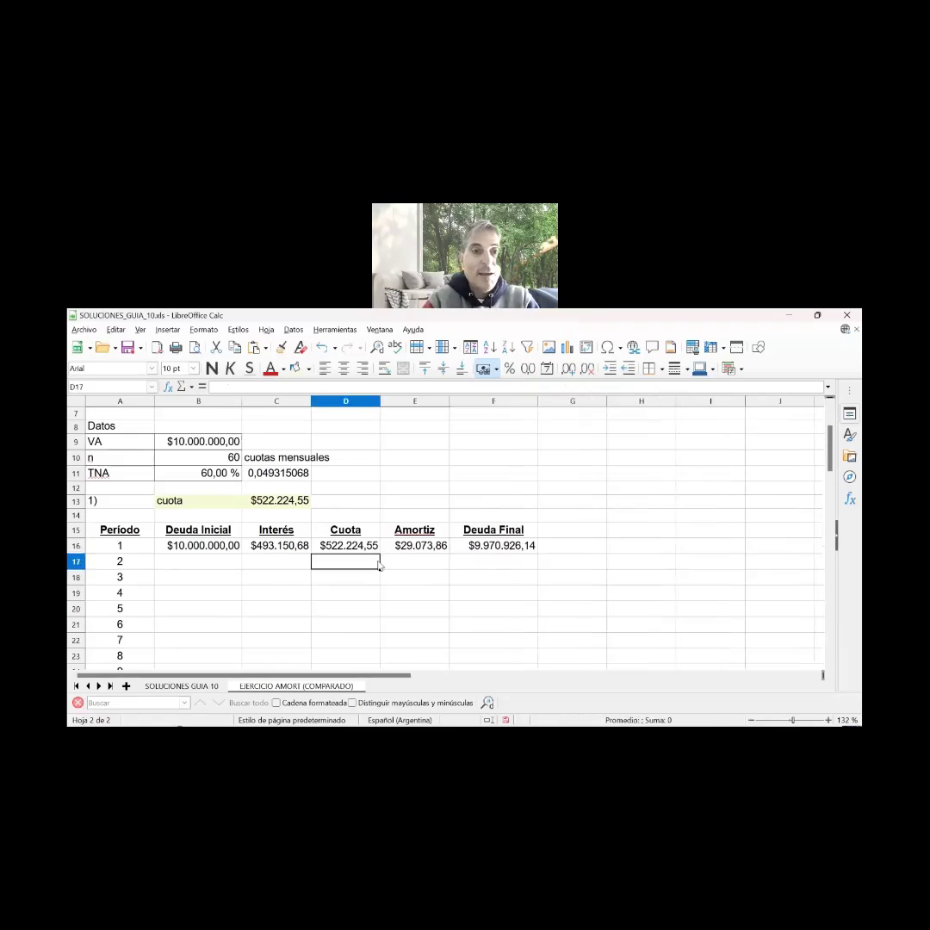
{"action": "key", "text": "Home"}
{"action": "key", "text": "Right"}
{"action": "type", "text": "+"}
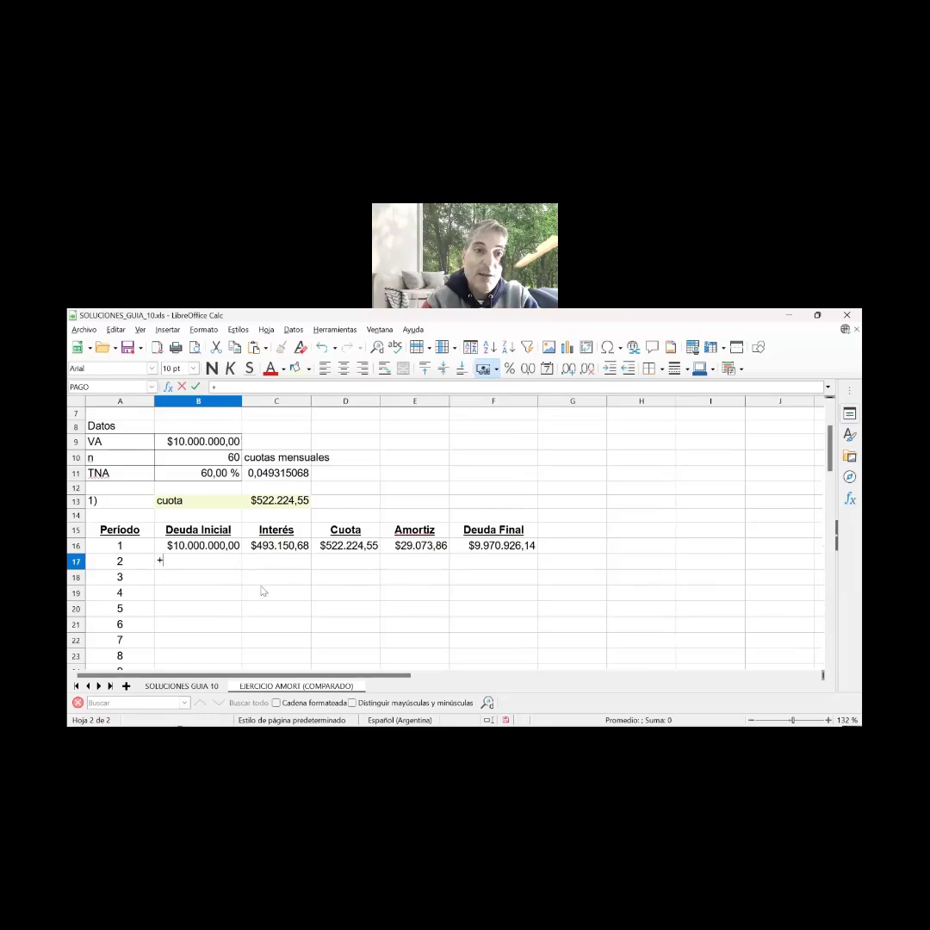
{"action": "left_click", "coordinate": [488, 549]}
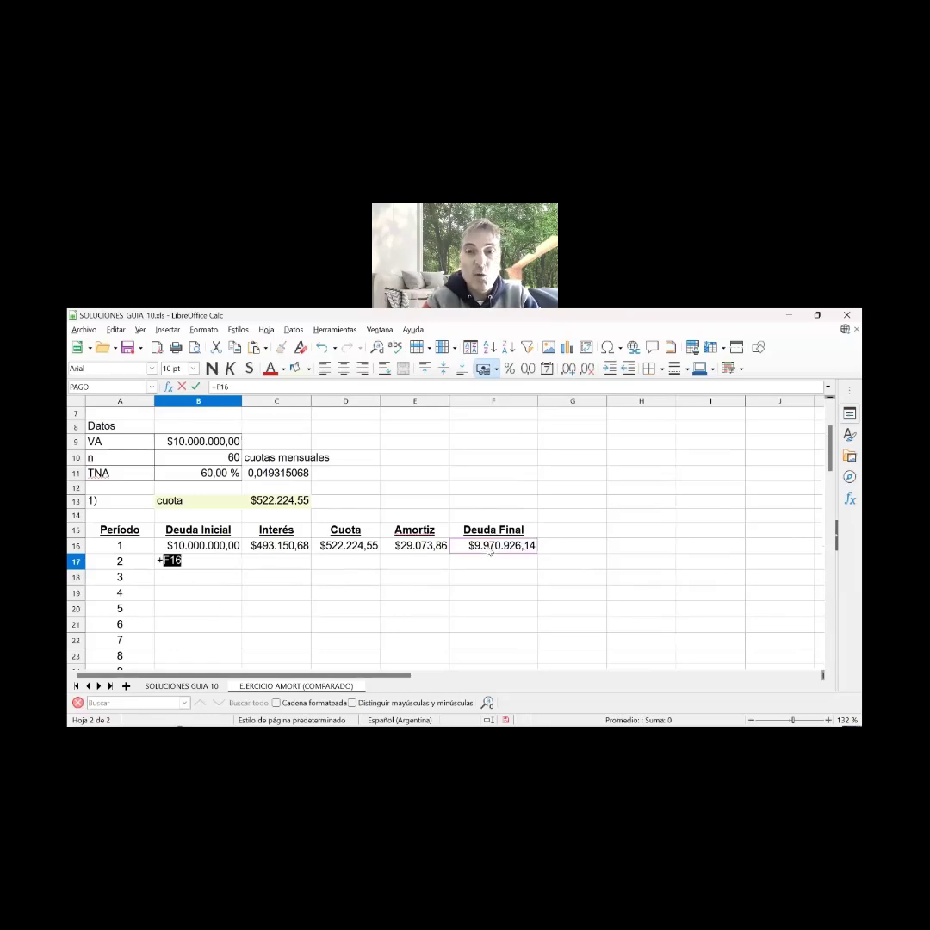
{"action": "key", "text": "Return"}
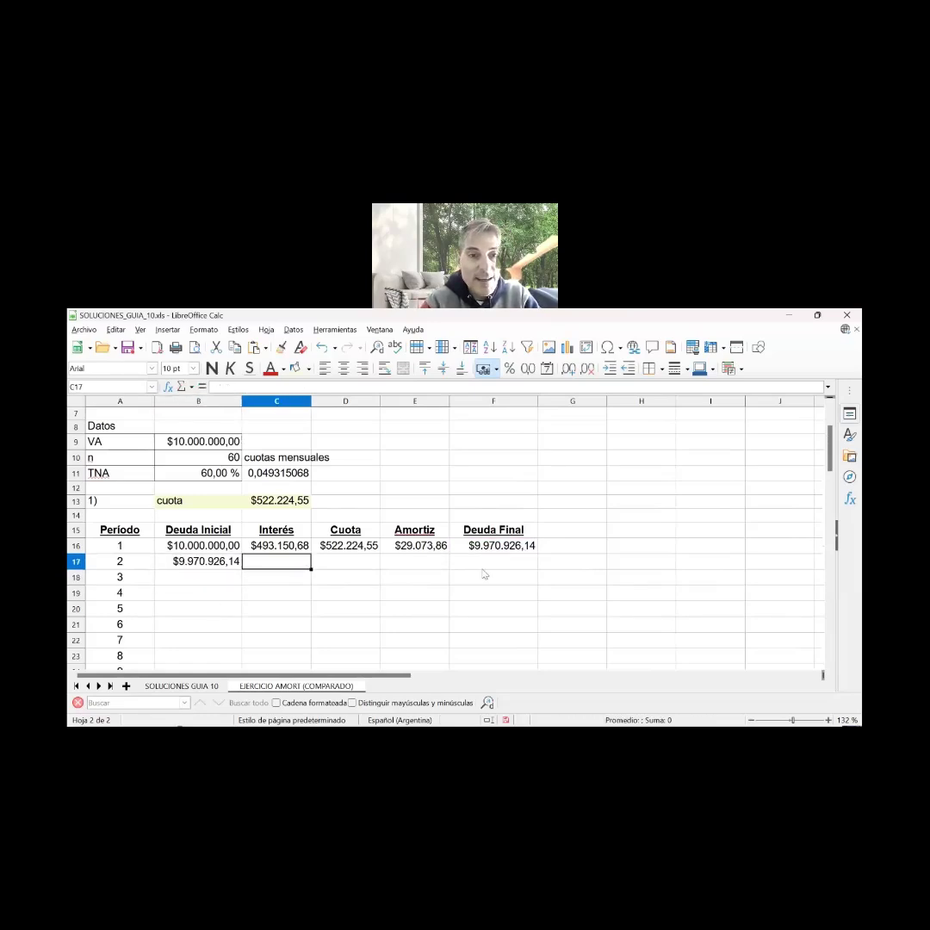
Copy the first period's formulas in C16:F16 down one row to the second period
{"action": "left_click", "coordinate": [297, 550]}
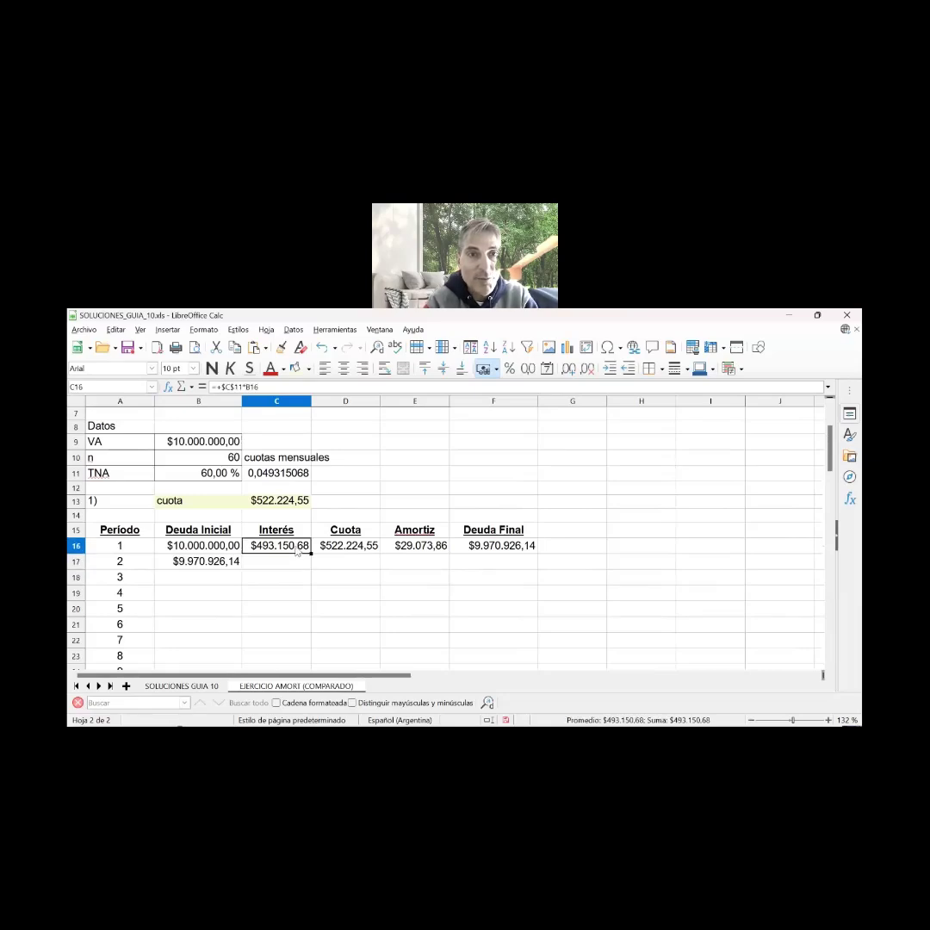
{"action": "key", "text": "Right"}
{"action": "key", "text": "Left"}
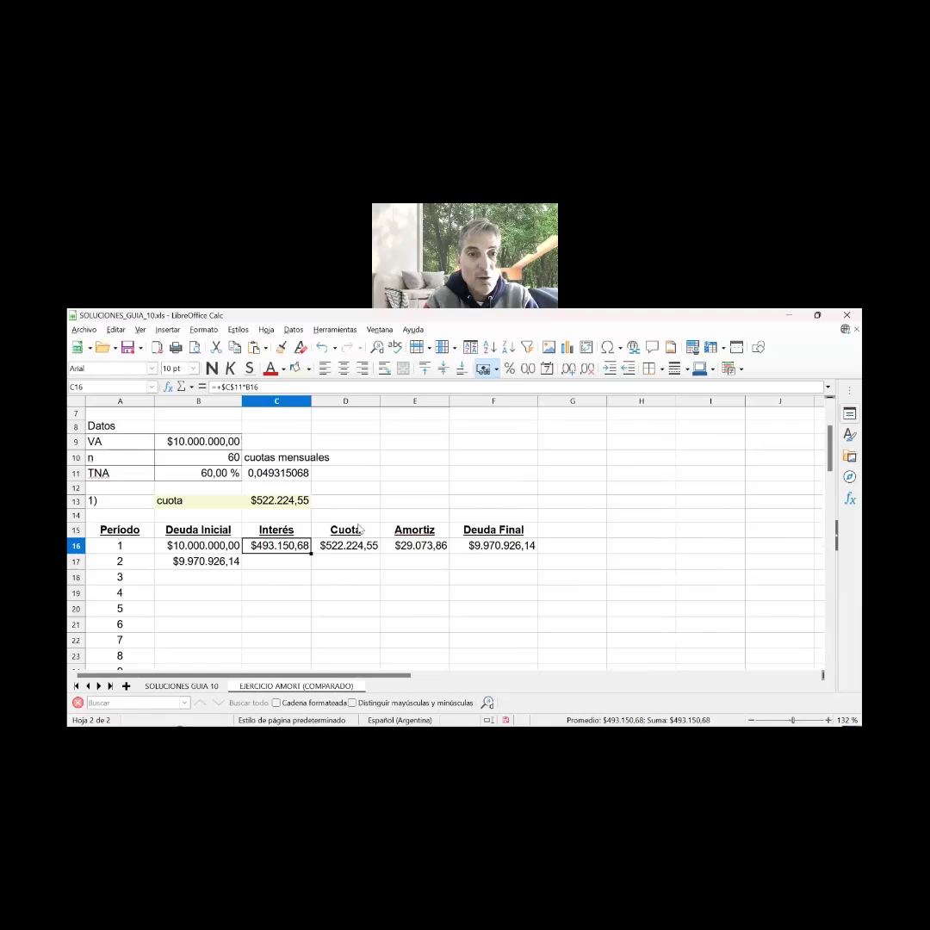
{"action": "key", "text": "shift+Right"}
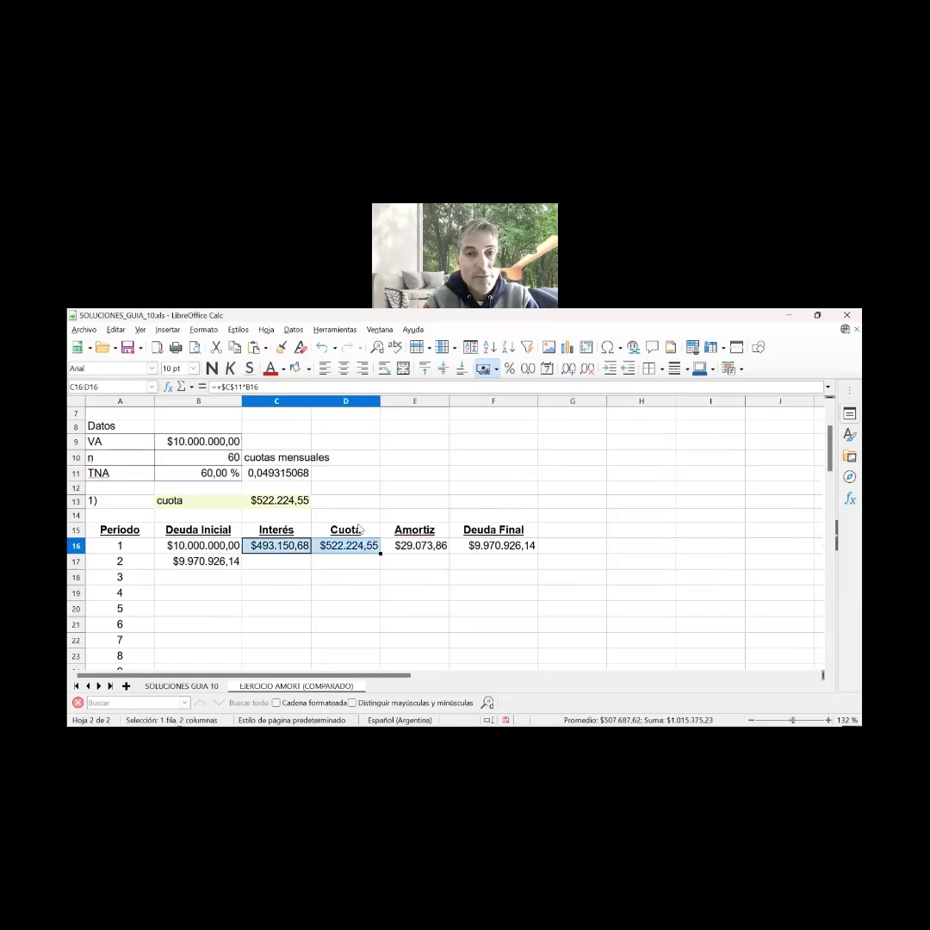
{"action": "key", "text": "shift+Right"}
{"action": "key", "text": "shift+Right"}
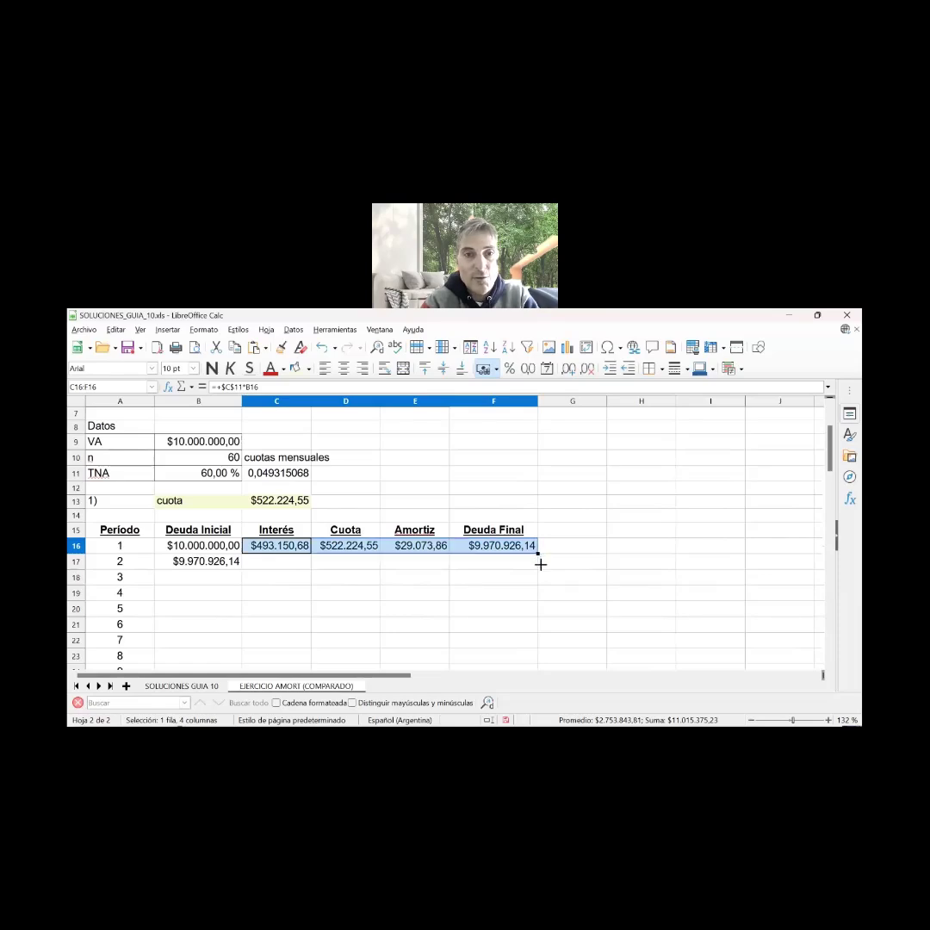
{"action": "left_click_drag", "start_coordinate": [540, 564], "coordinate": [540, 563]}
Examine the cell references in the second period's copied formulas for Interés, Cuota, Amortiz and Deuda Final, C17 to F17
{"action": "double_click", "coordinate": [275, 561]}
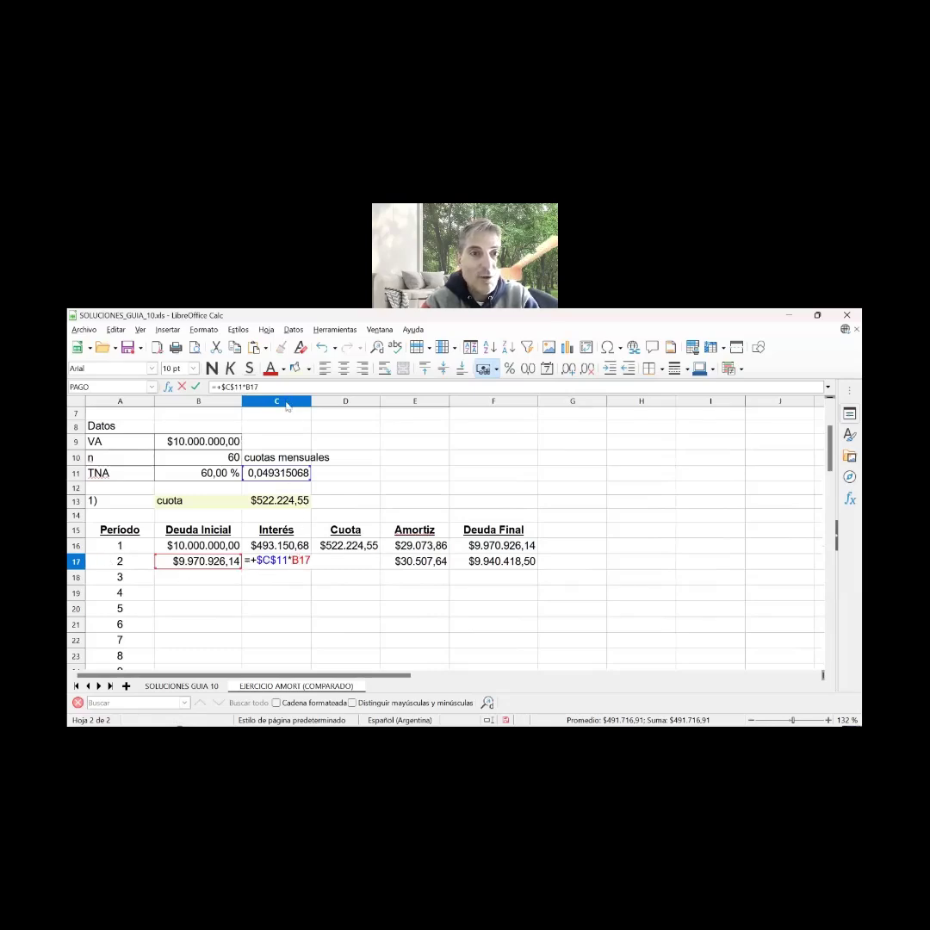
{"action": "key", "text": "Return"}
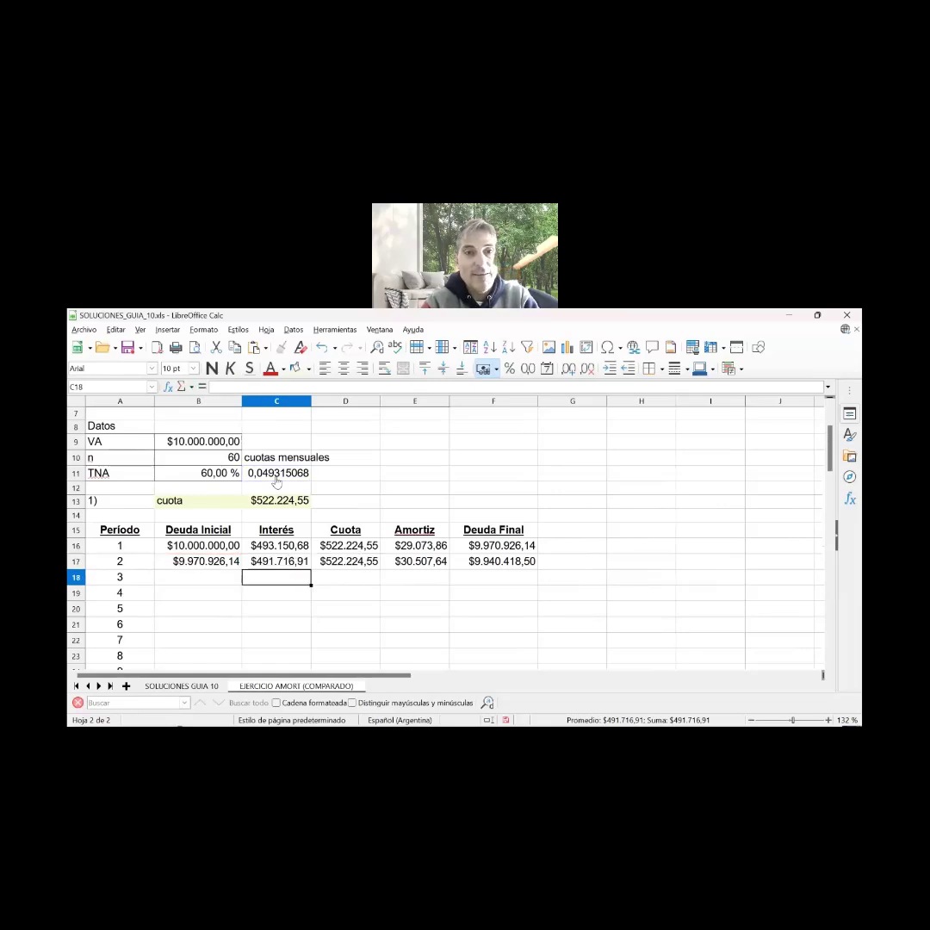
{"action": "left_click", "coordinate": [343, 562]}
{"action": "double_click", "coordinate": [343, 565]}
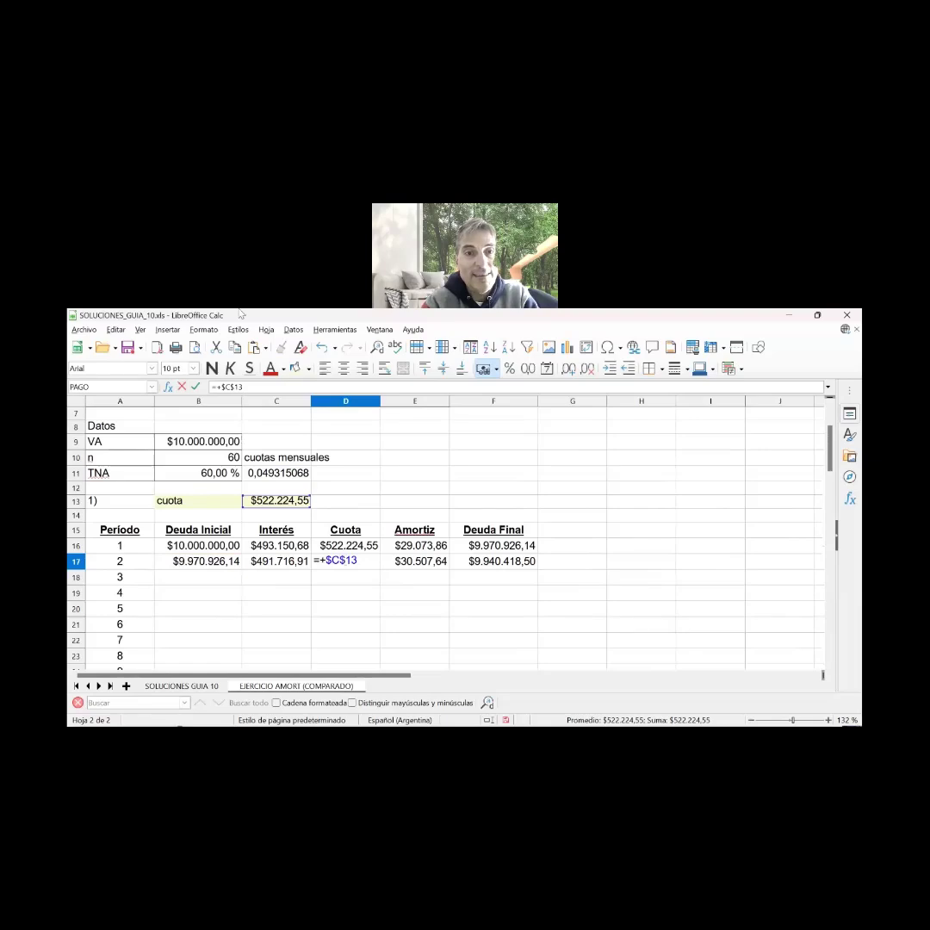
{"action": "key", "text": "Return"}
{"action": "left_click", "coordinate": [345, 561]}
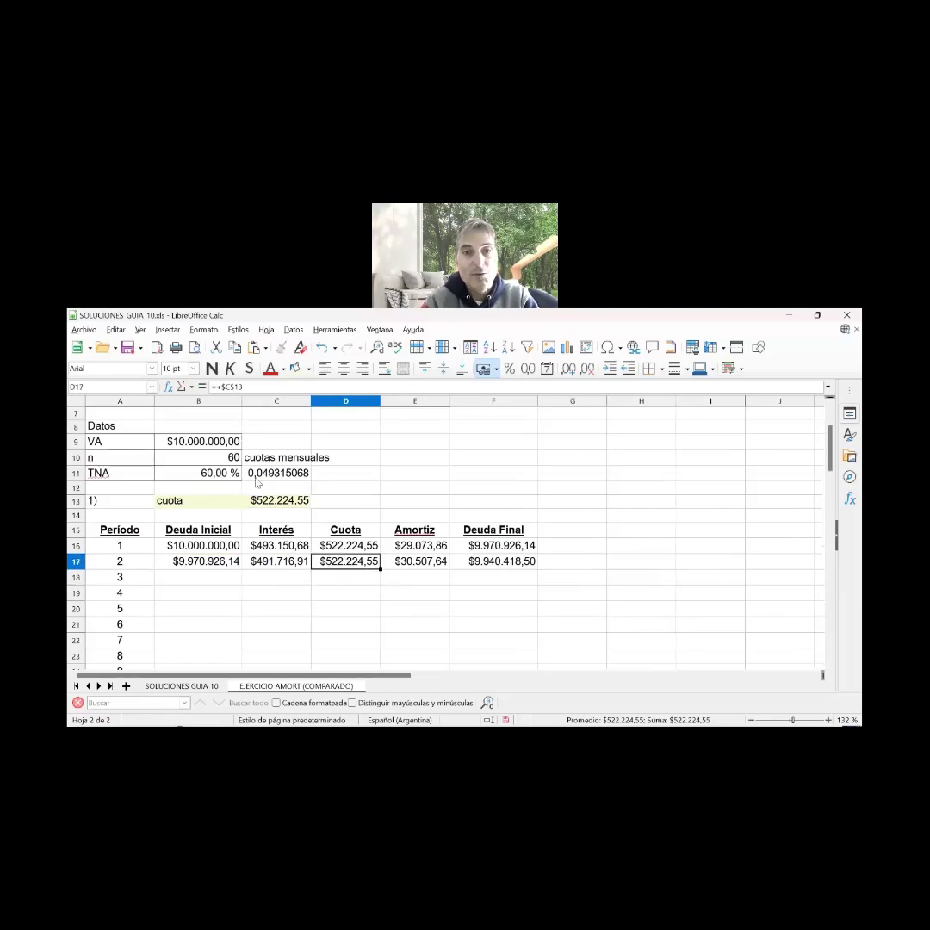
{"action": "left_click", "coordinate": [398, 562]}
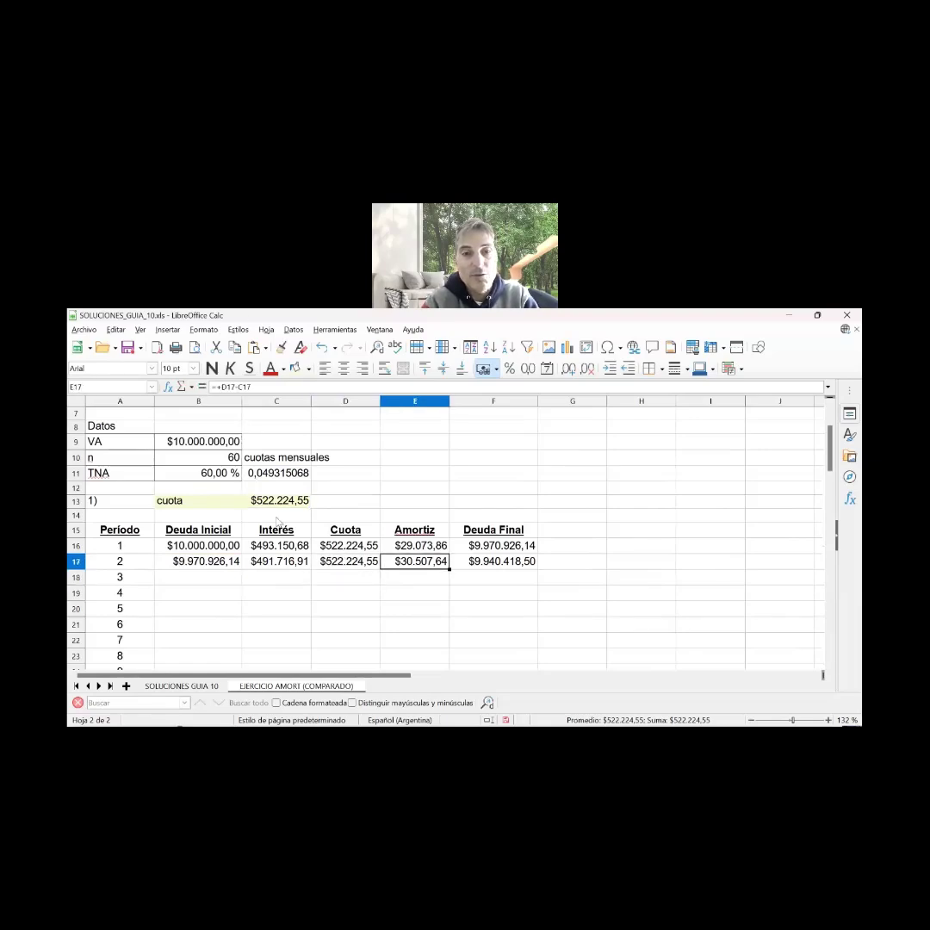
{"action": "double_click", "coordinate": [398, 563]}
{"action": "key", "text": "Return"}
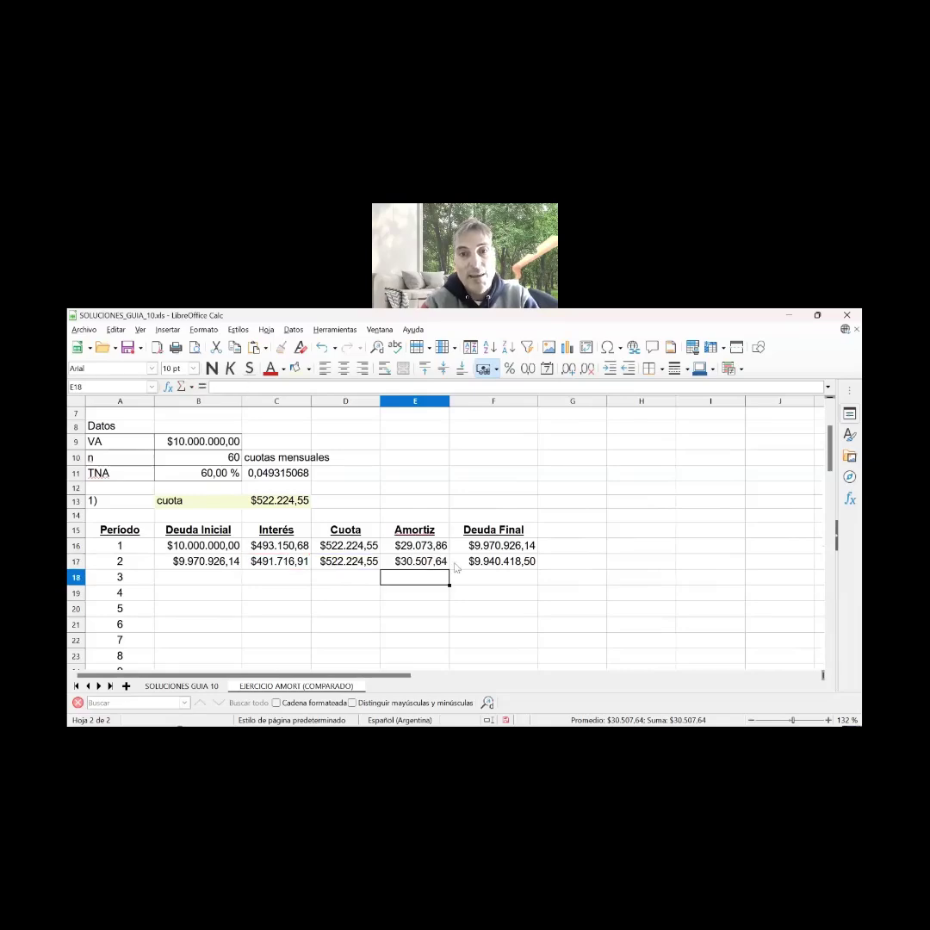
{"action": "double_click", "coordinate": [517, 560]}
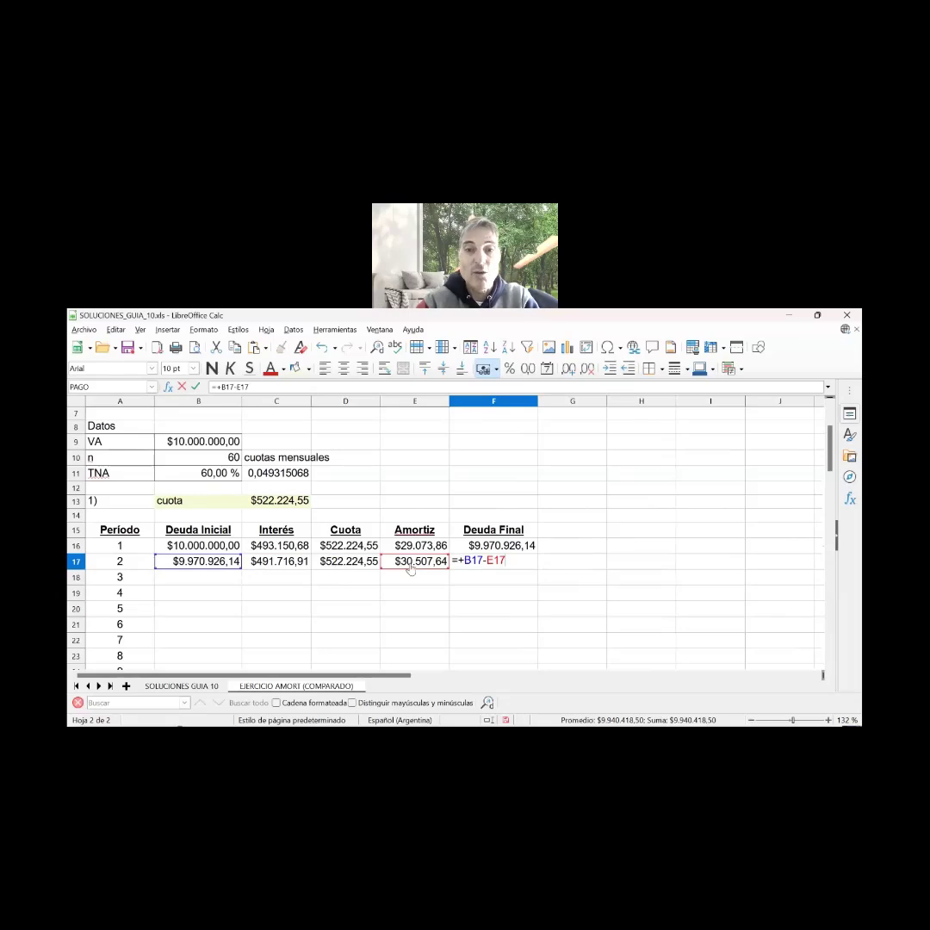
{"action": "key", "text": "Return"}
Copy the second period's formulas in B17:F17 down through period 60 in row 75
{"action": "key", "text": "Up"}
{"action": "key", "text": "Left"}
{"action": "key", "text": "Left"}
{"action": "key", "text": "Left"}
{"action": "key", "text": "Left"}
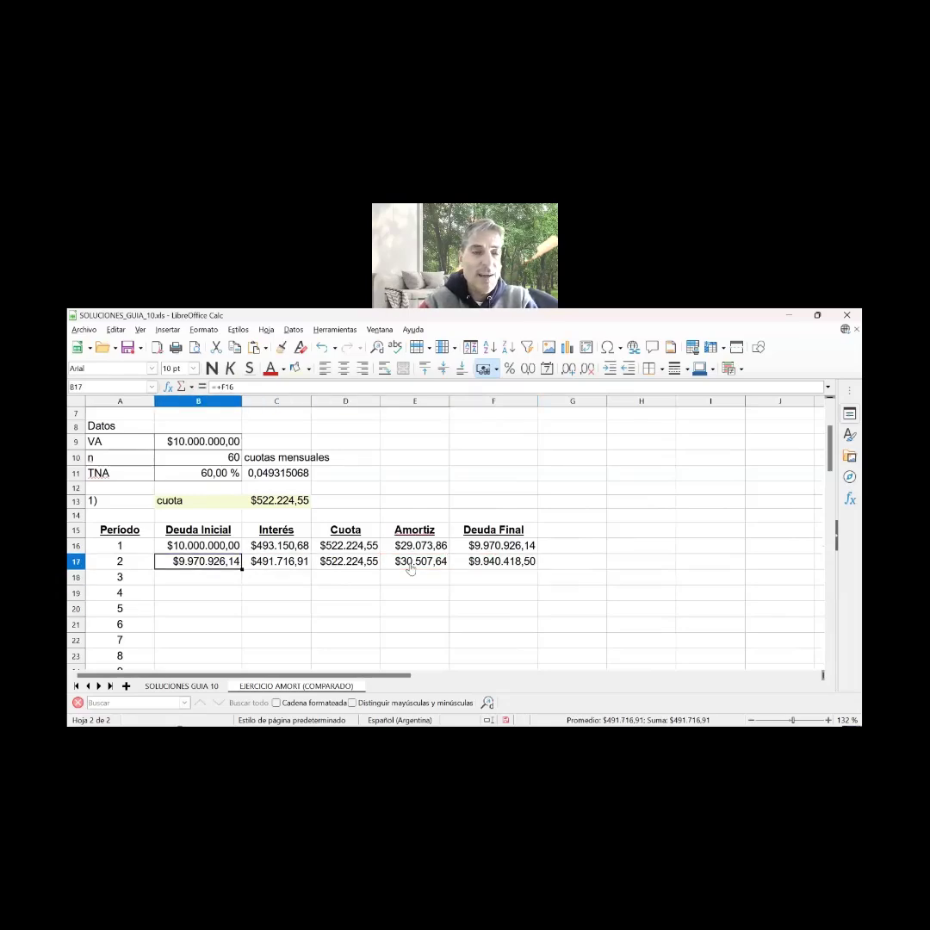
{"action": "key", "text": "shift+Right"}
{"action": "key", "text": "shift+Right"}
{"action": "key", "text": "shift+Right"}
{"action": "key", "text": "shift+Right"}
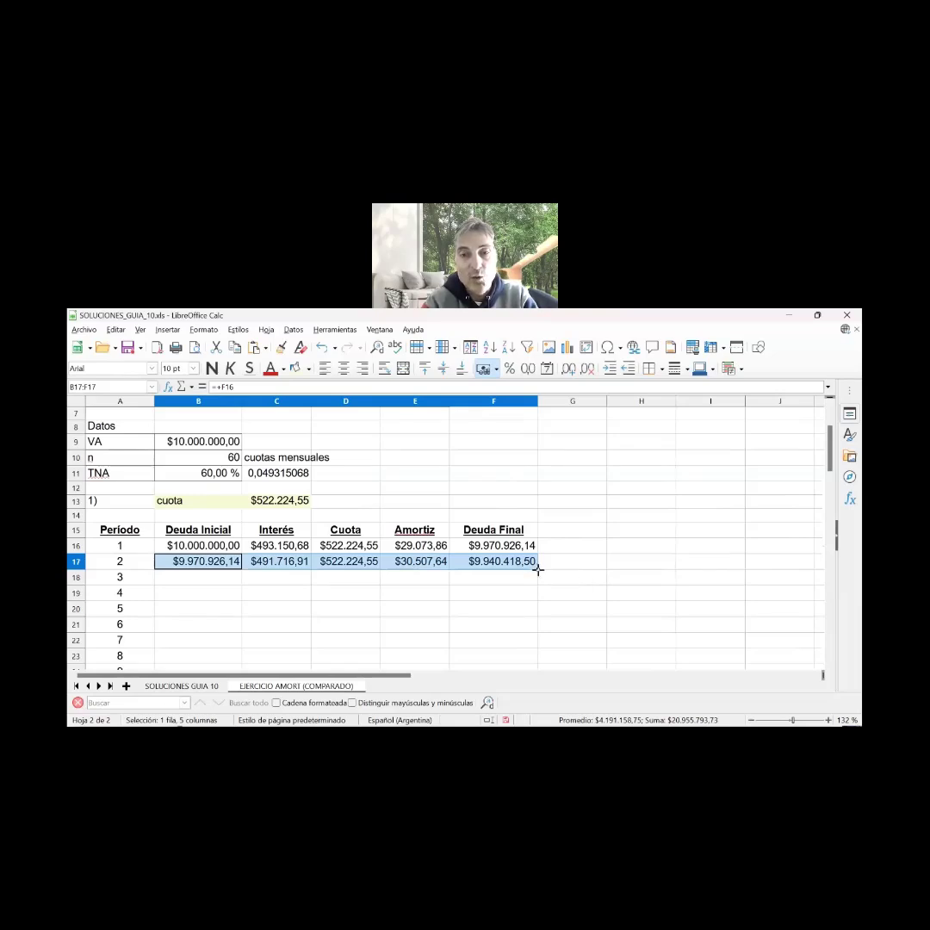
{"action": "left_click_drag", "start_coordinate": [540, 569], "coordinate": [539, 482]}
Fill the last period's Deuda Final cell, F75, with lime green
{"action": "left_click", "coordinate": [530, 478]}
{"action": "left_click", "coordinate": [307, 370]}
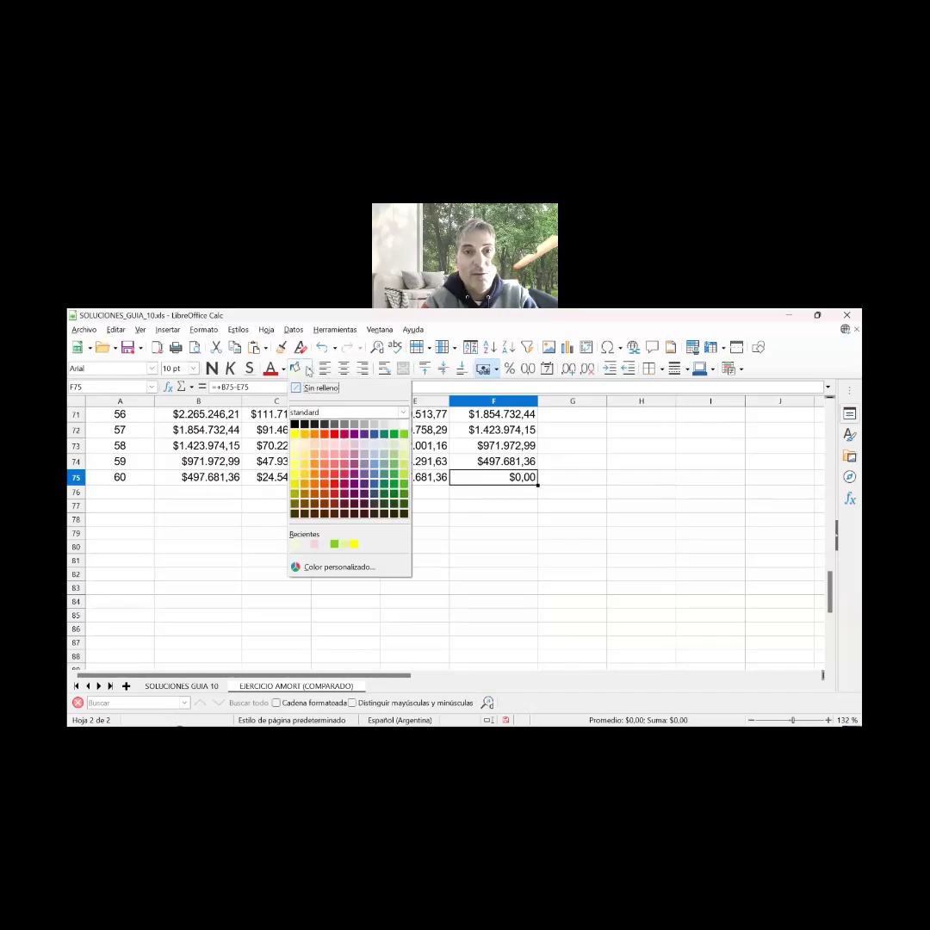
{"action": "left_click", "coordinate": [400, 437]}
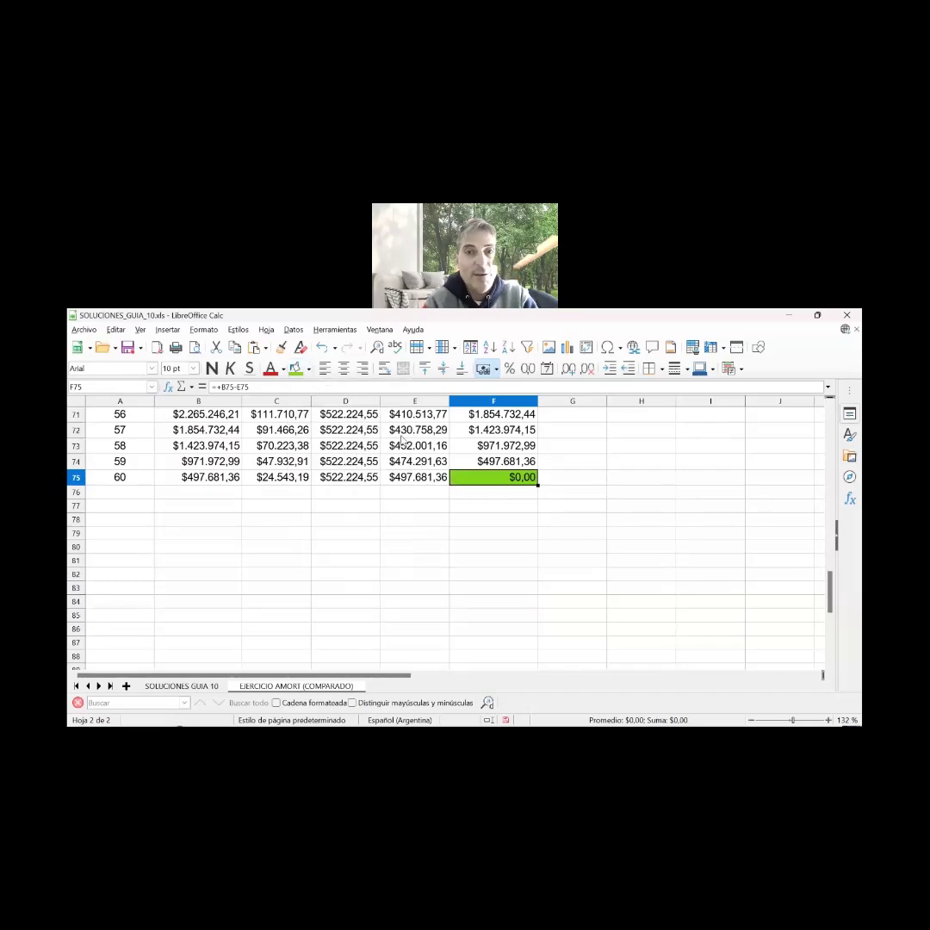
Look back over the Deuda Final column from period 60 up to the loan statements, returning to the first periods
{"action": "key", "text": "Up"}
{"action": "key", "text": "Up"}
{"action": "key", "text": "Up"}
{"action": "key", "text": "Up"}
{"action": "key", "text": "Up"}
{"action": "key", "text": "Up"}
{"action": "key", "text": "Up"}
{"action": "key", "text": "Up"}
{"action": "key", "text": "Up"}
{"action": "key", "text": "Up"}
{"action": "key", "text": "Up"}
{"action": "key", "text": "Up"}
{"action": "key", "text": "Up"}
{"action": "key", "text": "Up"}
{"action": "key", "text": "Up"}
{"action": "key", "text": "Up"}
{"action": "key", "text": "Up"}
{"action": "key", "text": "Up"}
{"action": "key", "text": "Up"}
{"action": "key", "text": "Up"}
{"action": "key", "text": "Up"}
{"action": "key", "text": "Up"}
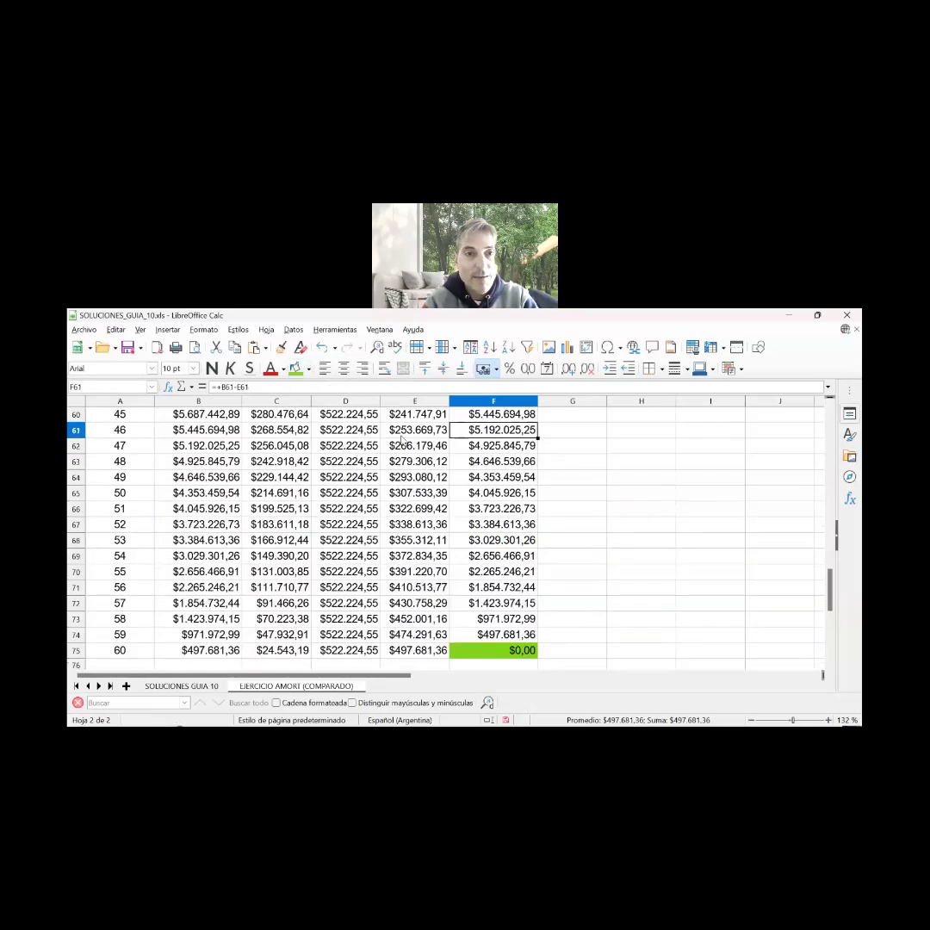
{"action": "key", "text": "Up"}
{"action": "key", "text": "Up"}
{"action": "key", "text": "Up"}
{"action": "key", "text": "Up"}
{"action": "key", "text": "Up"}
{"action": "key", "text": "Up"}
{"action": "key", "text": "Up"}
{"action": "key", "text": "Up"}
{"action": "key", "text": "Up"}
{"action": "key", "text": "Up"}
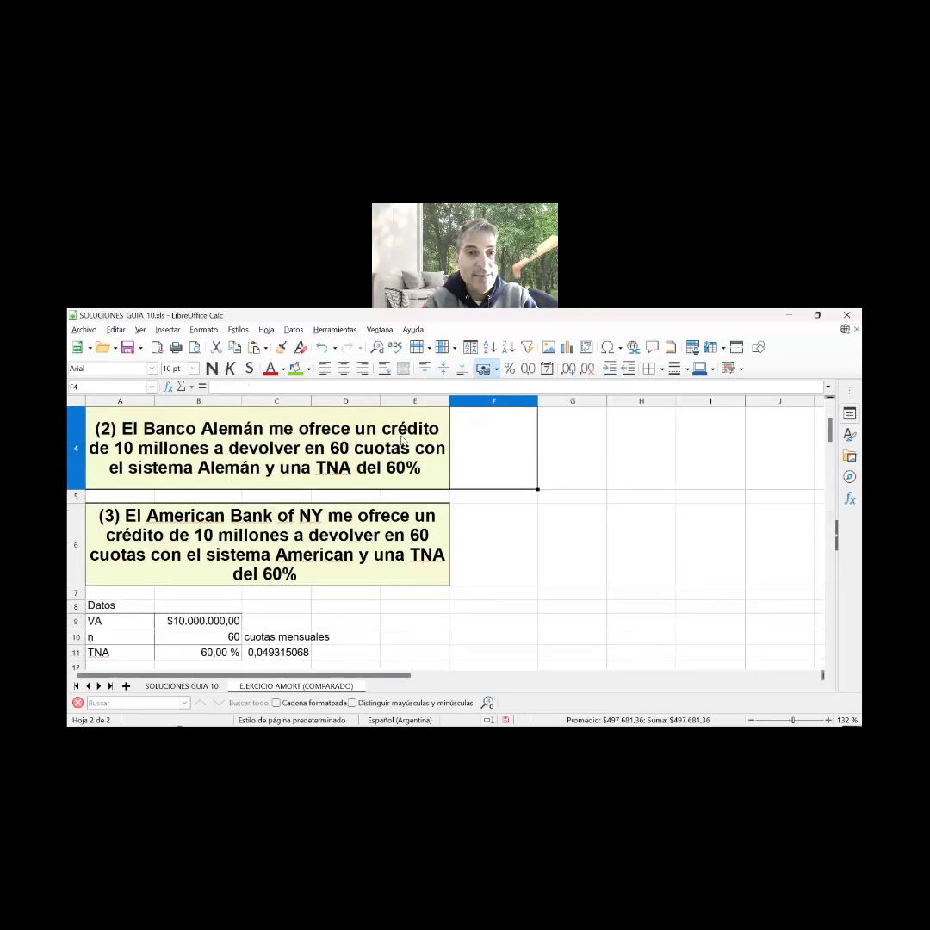
{"action": "key", "text": "Down"}
{"action": "key", "text": "Down"}
{"action": "key", "text": "Down"}
{"action": "key", "text": "Down"}
{"action": "key", "text": "Down"}
{"action": "key", "text": "Down"}
{"action": "key", "text": "Down"}
{"action": "key", "text": "Down"}
{"action": "key", "text": "Down"}
{"action": "key", "text": "Down"}
{"action": "key", "text": "Down"}
{"action": "key", "text": "Down"}
{"action": "key", "text": "Down"}
{"action": "key", "text": "Down"}
{"action": "key", "text": "Down"}
{"action": "key", "text": "Down"}
{"action": "key", "text": "Down"}
{"action": "key", "text": "Down"}
{"action": "key", "text": "Down"}
{"action": "key", "text": "Down"}
{"action": "key", "text": "Down"}
{"action": "key", "text": "Down"}
{"action": "key", "text": "Down"}
{"action": "key", "text": "Down"}
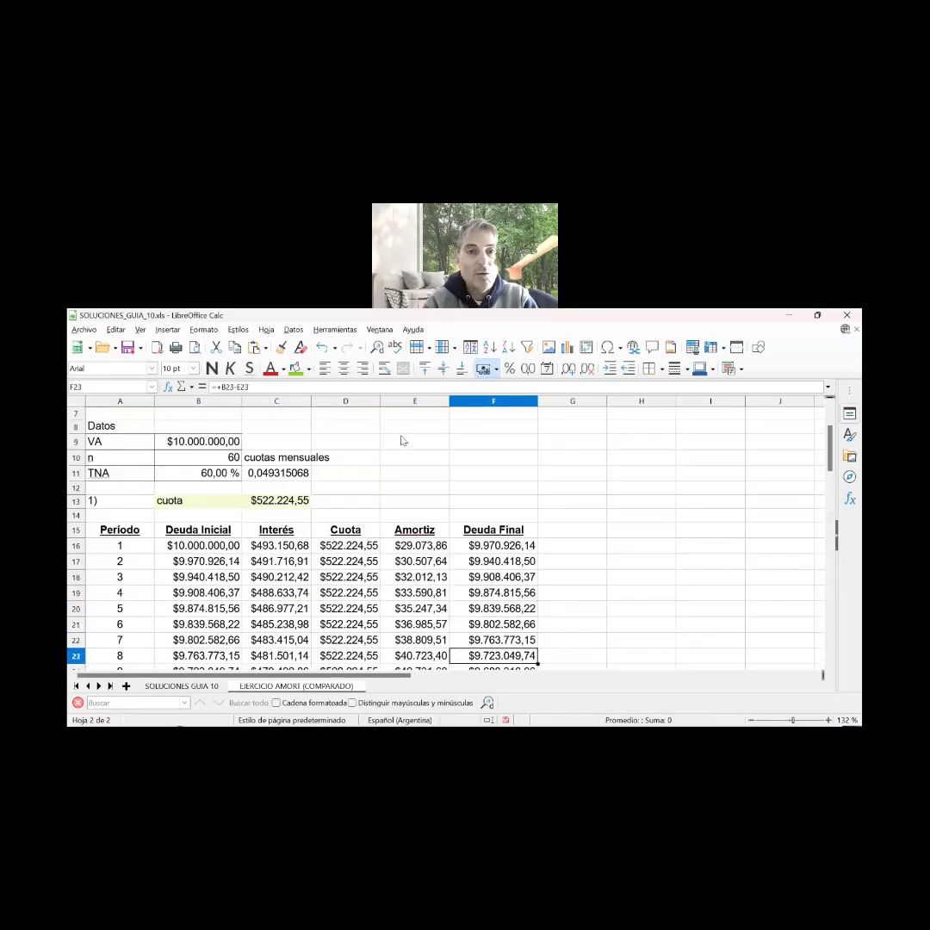
Examine the Cuota and Interés values of the first periods and continue down the table past period 20
{"action": "left_click_drag", "start_coordinate": [349, 626], "coordinate": [349, 627]}
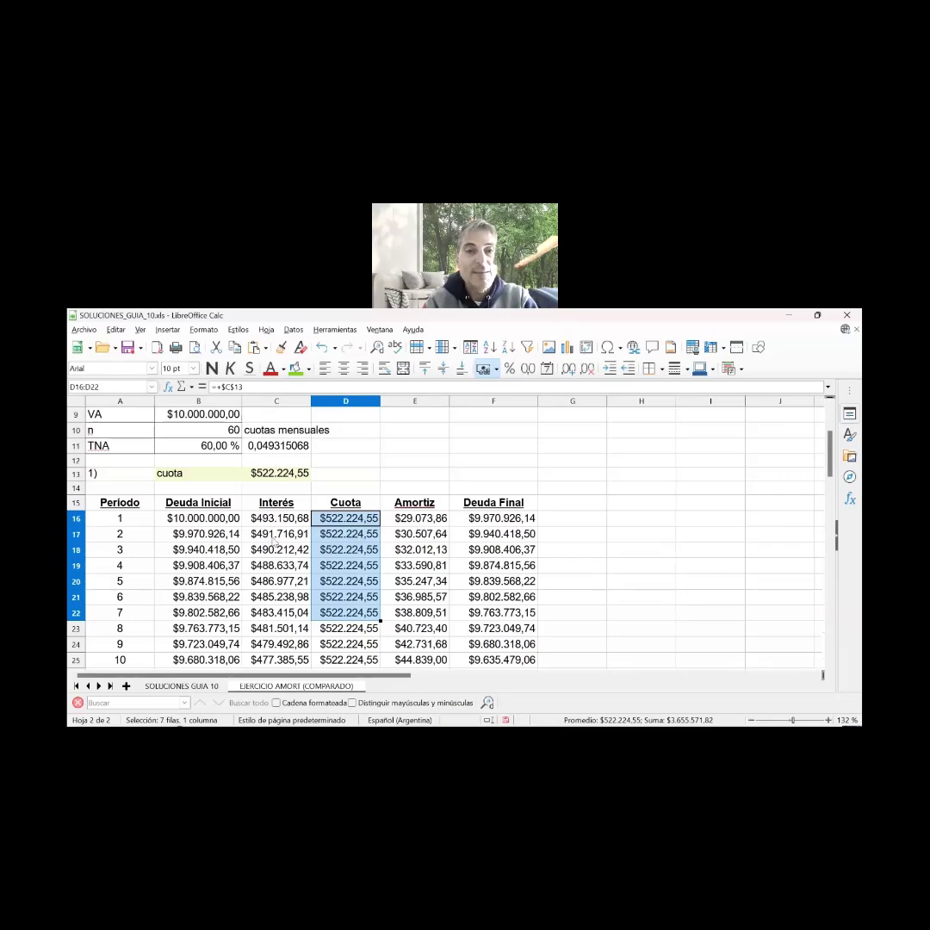
{"action": "scroll", "coordinate": [274, 539], "scroll_direction": "right", "scroll_amount": 3}
{"action": "left_click", "coordinate": [268, 565]}
{"action": "key", "text": "Left"}
{"action": "key", "text": "Left"}
{"action": "key", "text": "Left"}
{"action": "key", "text": "Left"}
{"action": "key", "text": "Left"}
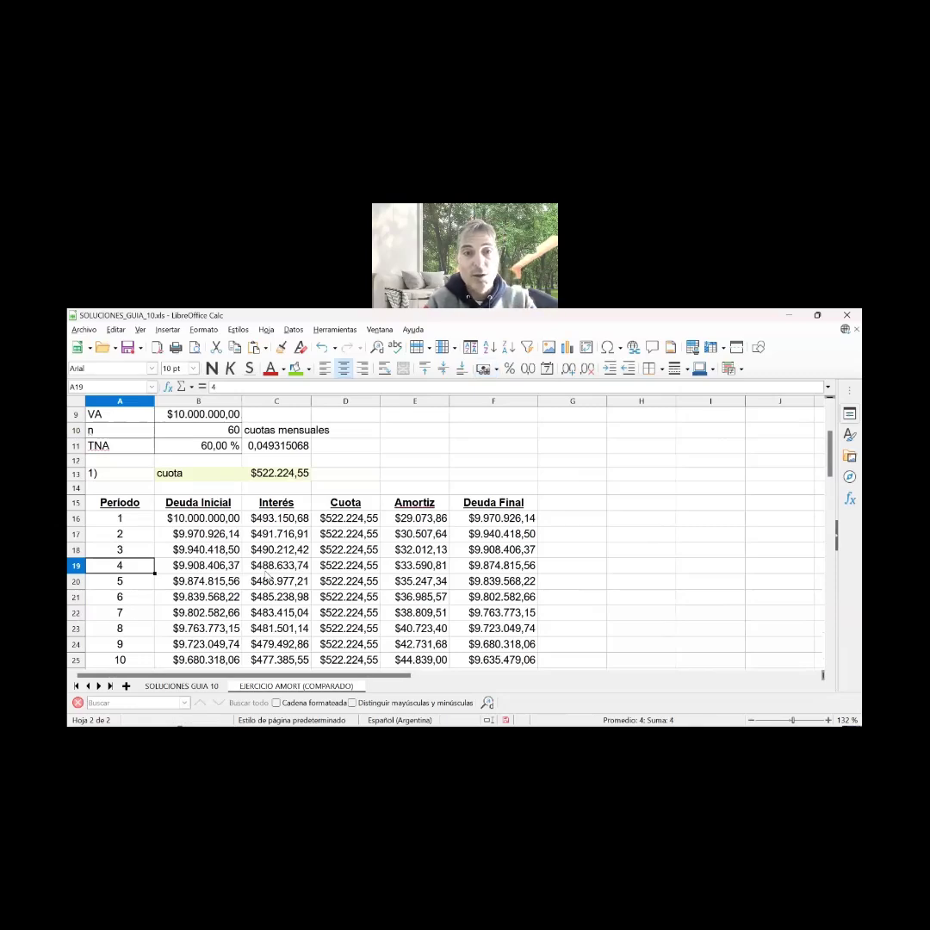
{"action": "key", "text": "Down"}
{"action": "key", "text": "Down"}
{"action": "key", "text": "Down"}
{"action": "key", "text": "Down"}
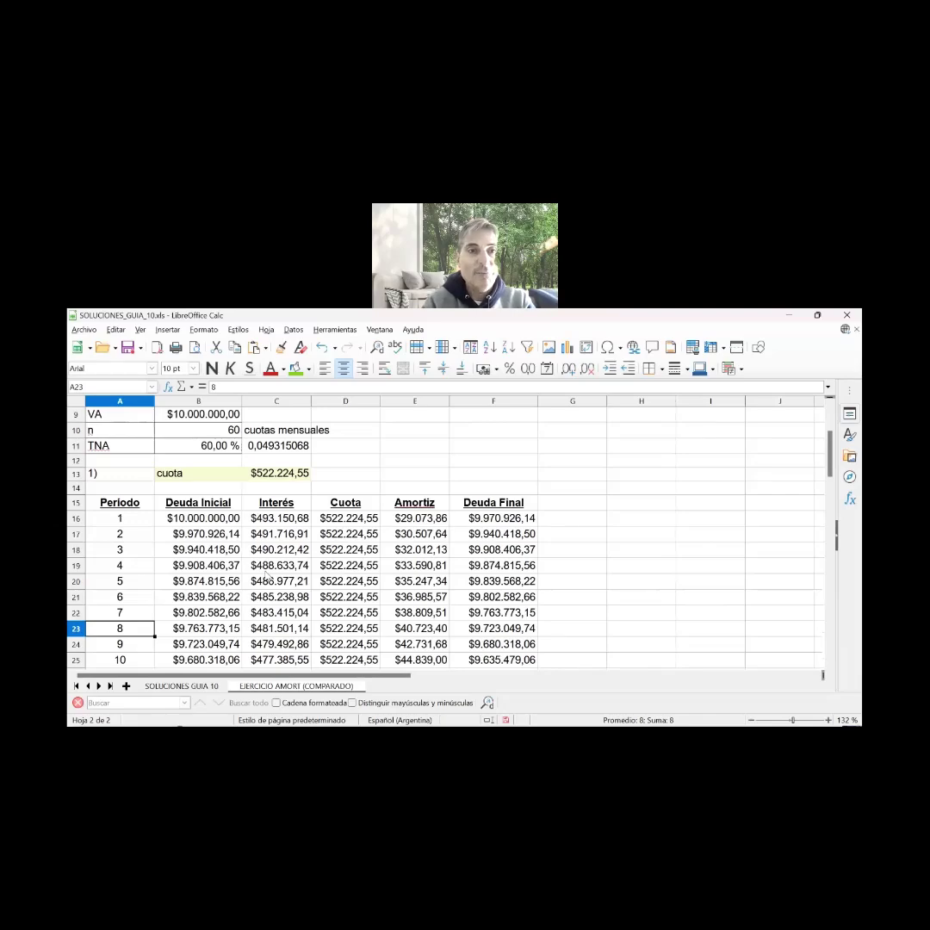
{"action": "key", "text": "Up"}
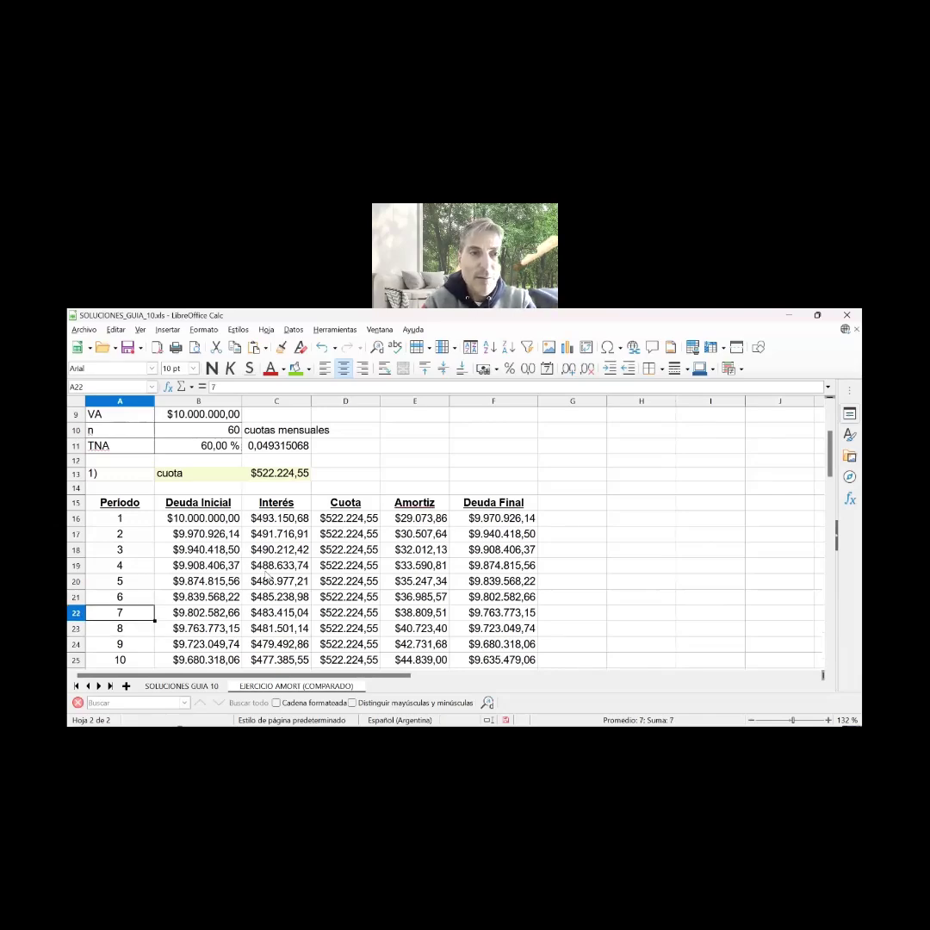
{"action": "key", "text": "Up"}
{"action": "key", "text": "Down"}
{"action": "key", "text": "Down"}
{"action": "key", "text": "Down"}
{"action": "key", "text": "Down"}
{"action": "key", "text": "Down"}
{"action": "key", "text": "Down"}
{"action": "key", "text": "Down"}
{"action": "key", "text": "Down"}
{"action": "key", "text": "Down"}
{"action": "key", "text": "Down"}
{"action": "key", "text": "Down"}
{"action": "key", "text": "Down"}
{"action": "key", "text": "Down"}
{"action": "key", "text": "Down"}
{"action": "key", "text": "Down"}
{"action": "key", "text": "Down"}
{"action": "key", "text": "Down"}
{"action": "key", "text": "Up"}
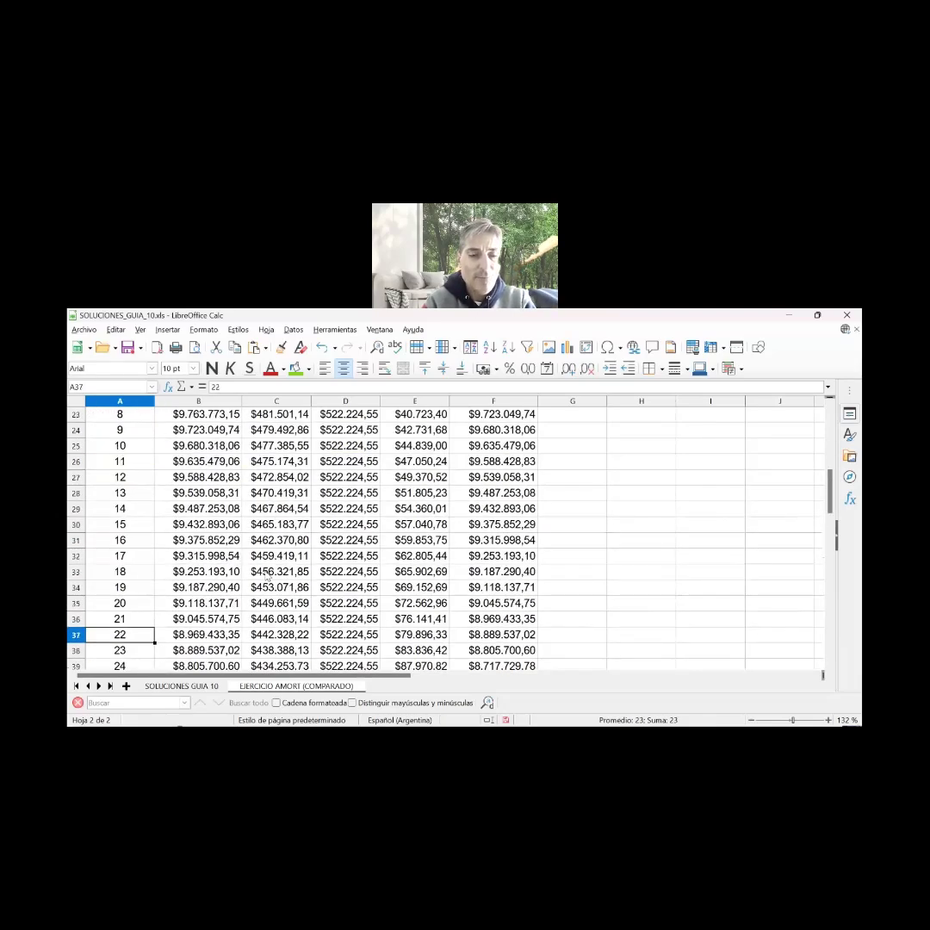
Merge and centre the Datos heading across A8:B8 and make it bold and underlined
{"action": "key", "text": "Up"}
{"action": "key", "text": "Up"}
{"action": "key", "text": "Up"}
{"action": "key", "text": "Up"}
{"action": "key", "text": "Up"}
{"action": "key", "text": "Up"}
{"action": "key", "text": "Up"}
{"action": "key", "text": "Up"}
{"action": "key", "text": "Up"}
{"action": "key", "text": "Up"}
{"action": "key", "text": "Up"}
{"action": "key", "text": "Up"}
{"action": "key", "text": "Up"}
{"action": "key", "text": "Up"}
{"action": "key", "text": "Up"}
{"action": "key", "text": "Up"}
{"action": "key", "text": "Up"}
{"action": "key", "text": "Up"}
{"action": "key", "text": "Up"}
{"action": "key", "text": "Up"}
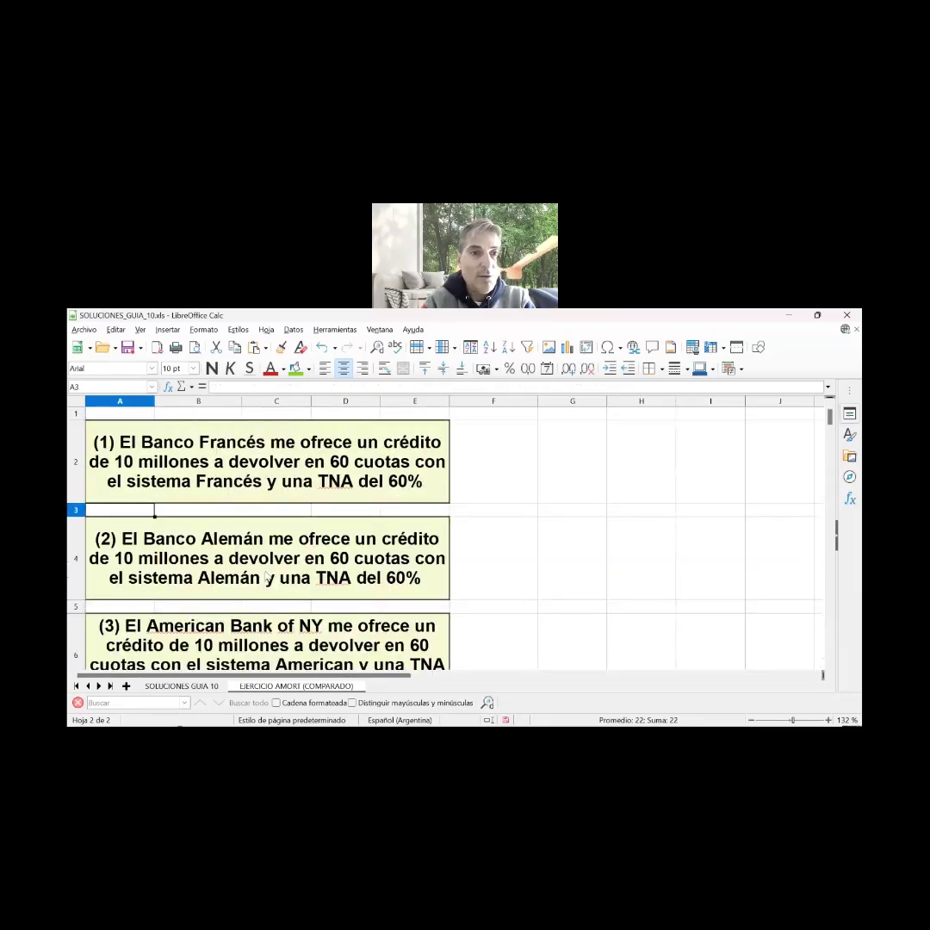
{"action": "key", "text": "Down"}
{"action": "key", "text": "Down"}
{"action": "key", "text": "Down"}
{"action": "key", "text": "Down"}
{"action": "key", "text": "Down"}
{"action": "key", "text": "Down"}
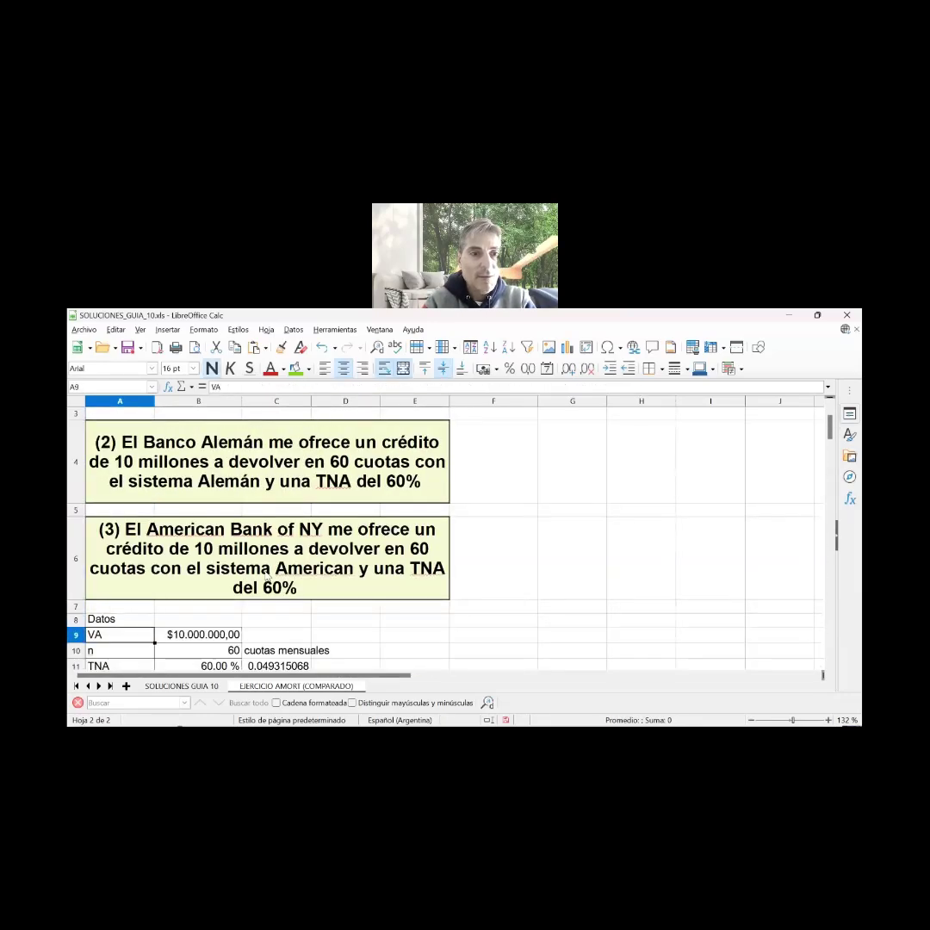
{"action": "key", "text": "Up"}
{"action": "key", "text": "shift+Right"}
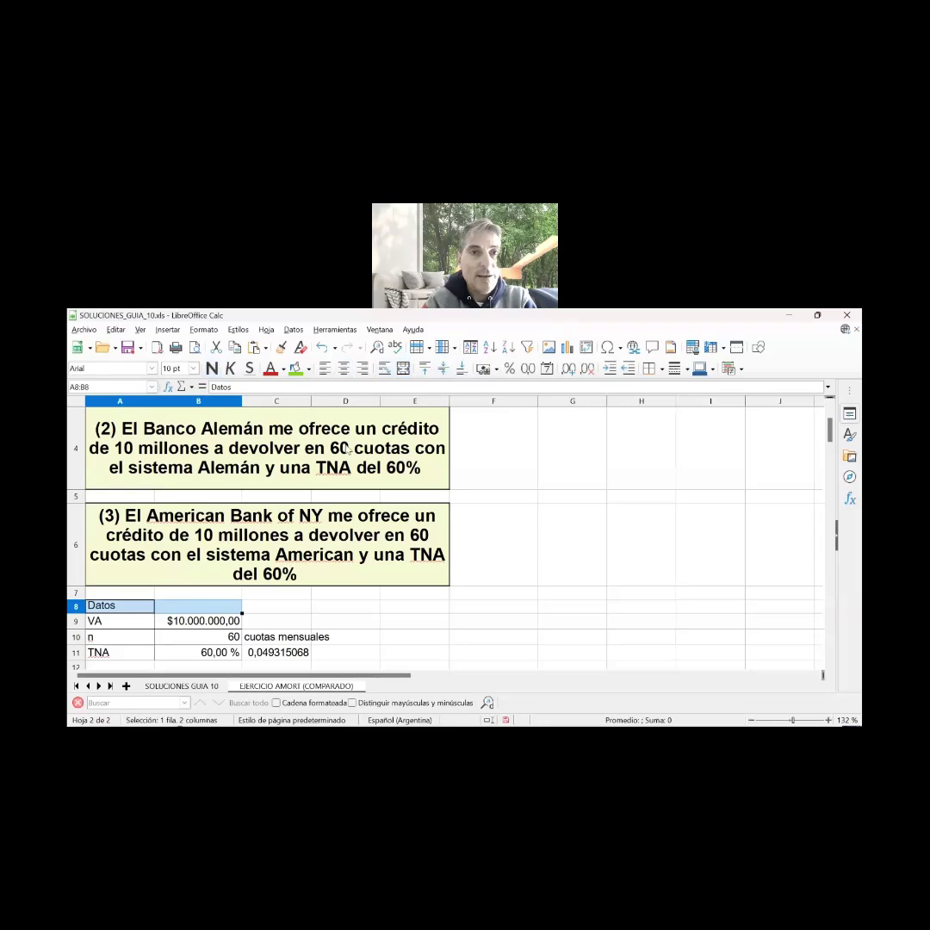
{"action": "left_click", "coordinate": [344, 368]}
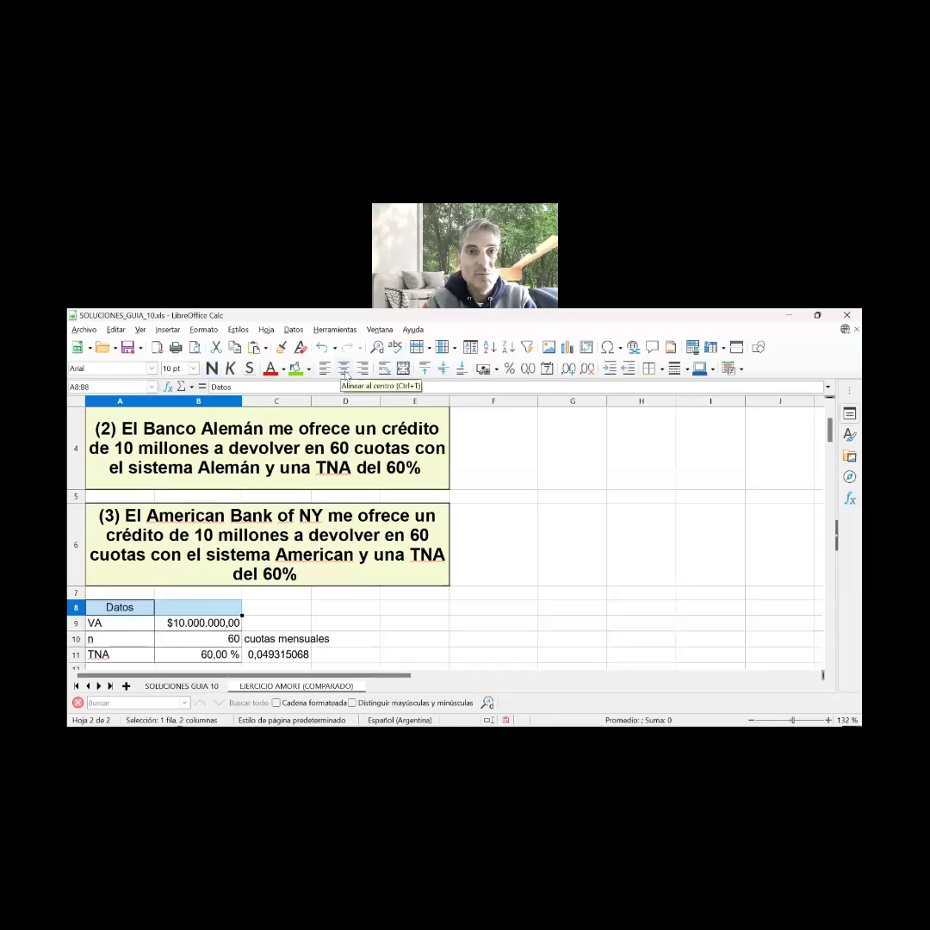
{"action": "left_click", "coordinate": [403, 368]}
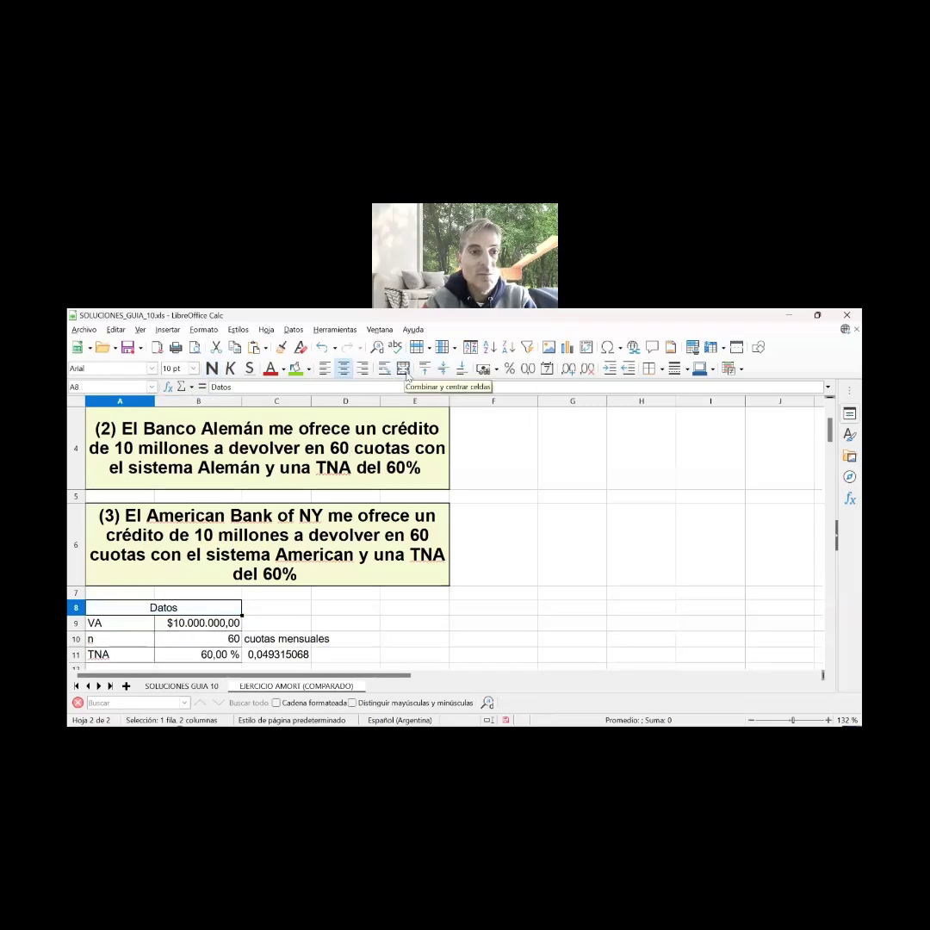
{"action": "left_click", "coordinate": [212, 368]}
Fill the loan data block A8:B11 with lime green
{"action": "key", "text": "shift+Down"}
{"action": "key", "text": "shift+Down"}
{"action": "key", "text": "shift+Down"}
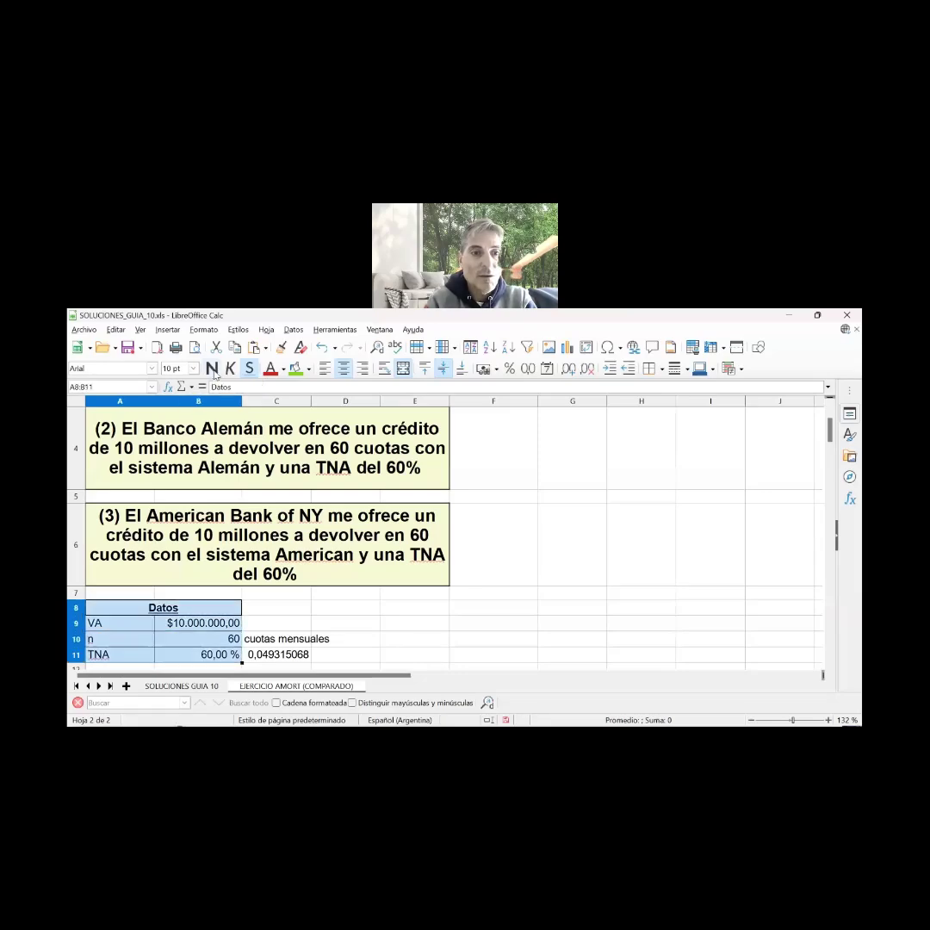
{"action": "scroll", "coordinate": [345, 534], "scroll_direction": "down", "scroll_amount": 1}
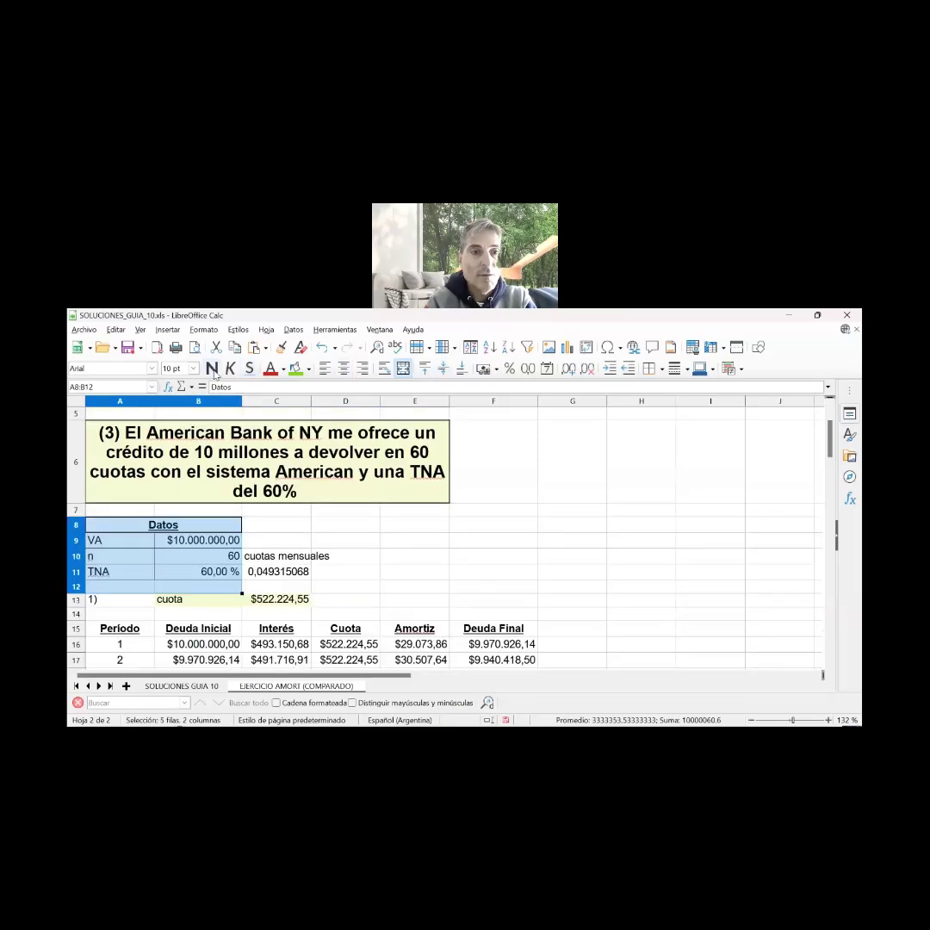
{"action": "left_click", "coordinate": [310, 369]}
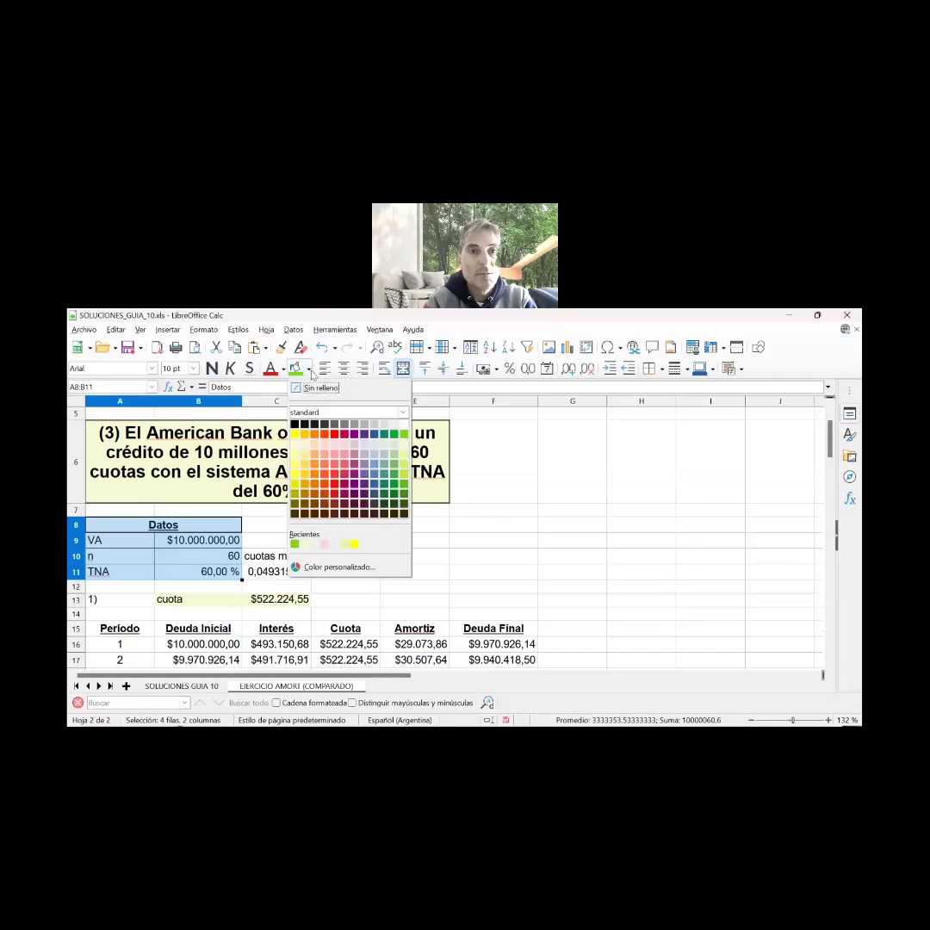
{"action": "left_click", "coordinate": [405, 443]}
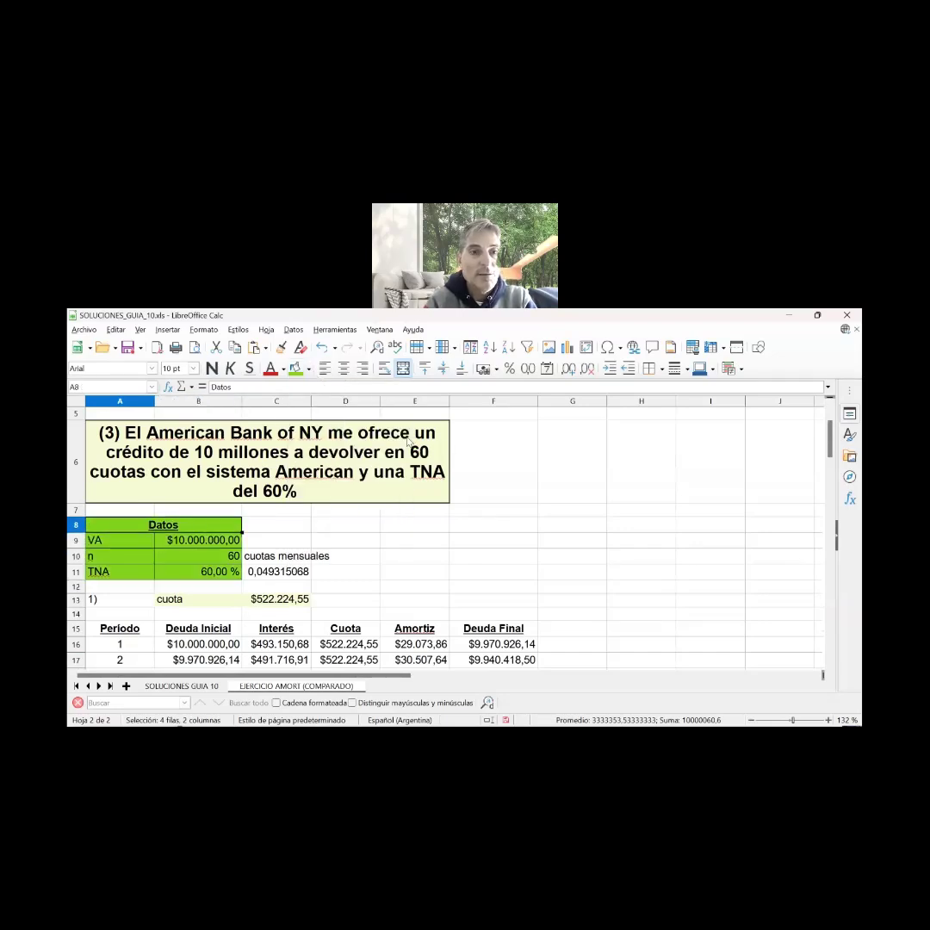
Copy the loan data block with its cuota line, A8:C13, to A78 below the French-system table
{"action": "key", "text": "shift+Down"}
{"action": "key", "text": "shift+Down"}
{"action": "key", "text": "ctrl+c"}
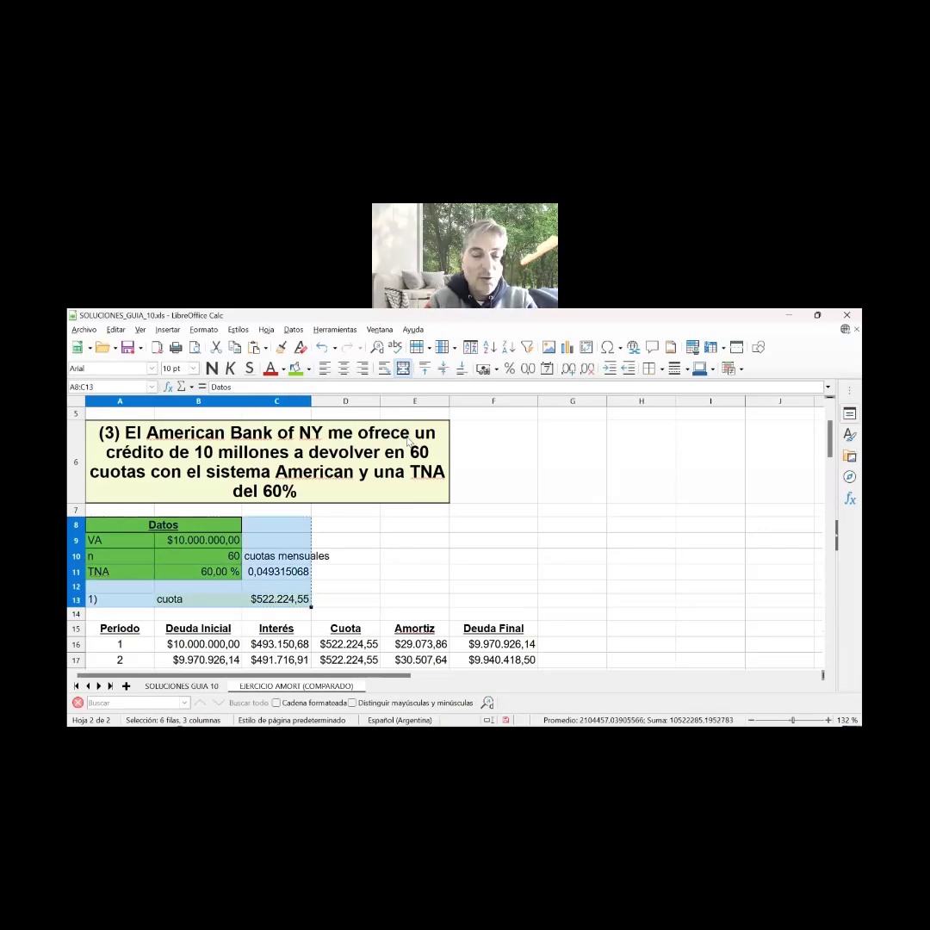
{"action": "key", "text": "Down"}
{"action": "key", "text": "Down"}
{"action": "key", "text": "Down"}
{"action": "key", "text": "Down"}
{"action": "key", "text": "Down"}
{"action": "key", "text": "Down"}
{"action": "key", "text": "Down"}
{"action": "key", "text": "Down"}
{"action": "key", "text": "Down"}
{"action": "key", "text": "Down"}
{"action": "key", "text": "Down"}
{"action": "key", "text": "Down"}
{"action": "key", "text": "Down"}
{"action": "key", "text": "Down"}
{"action": "key", "text": "Down"}
{"action": "key", "text": "Down"}
{"action": "key", "text": "Down"}
{"action": "key", "text": "Down"}
{"action": "key", "text": "Down"}
{"action": "key", "text": "Down"}
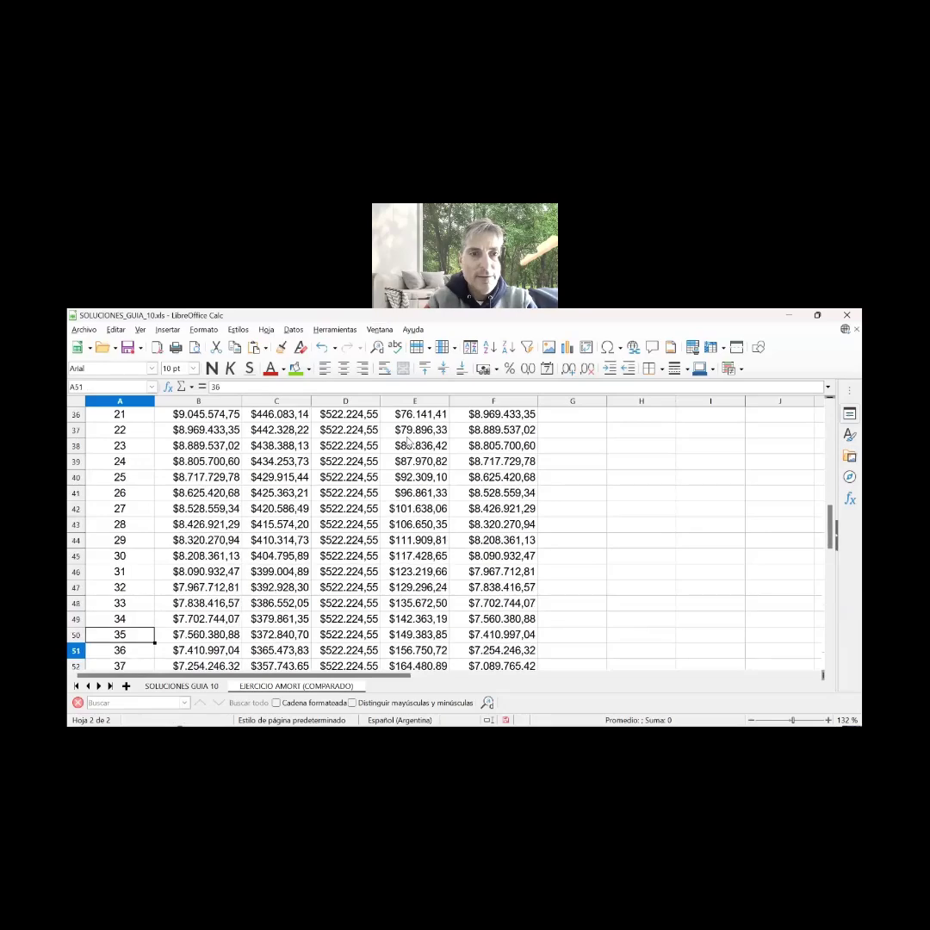
{"action": "key", "text": "Down"}
{"action": "key", "text": "Down"}
{"action": "key", "text": "Down"}
{"action": "key", "text": "Down"}
{"action": "key", "text": "Down"}
{"action": "key", "text": "Down"}
{"action": "key", "text": "Down"}
{"action": "key", "text": "Down"}
{"action": "key", "text": "Down"}
{"action": "key", "text": "Down"}
{"action": "key", "text": "Down"}
{"action": "key", "text": "Down"}
{"action": "key", "text": "Down"}
{"action": "key", "text": "Down"}
{"action": "key", "text": "Down"}
{"action": "key", "text": "Down"}
{"action": "key", "text": "Down"}
{"action": "key", "text": "Down"}
{"action": "key", "text": "Down"}
{"action": "key", "text": "Down"}
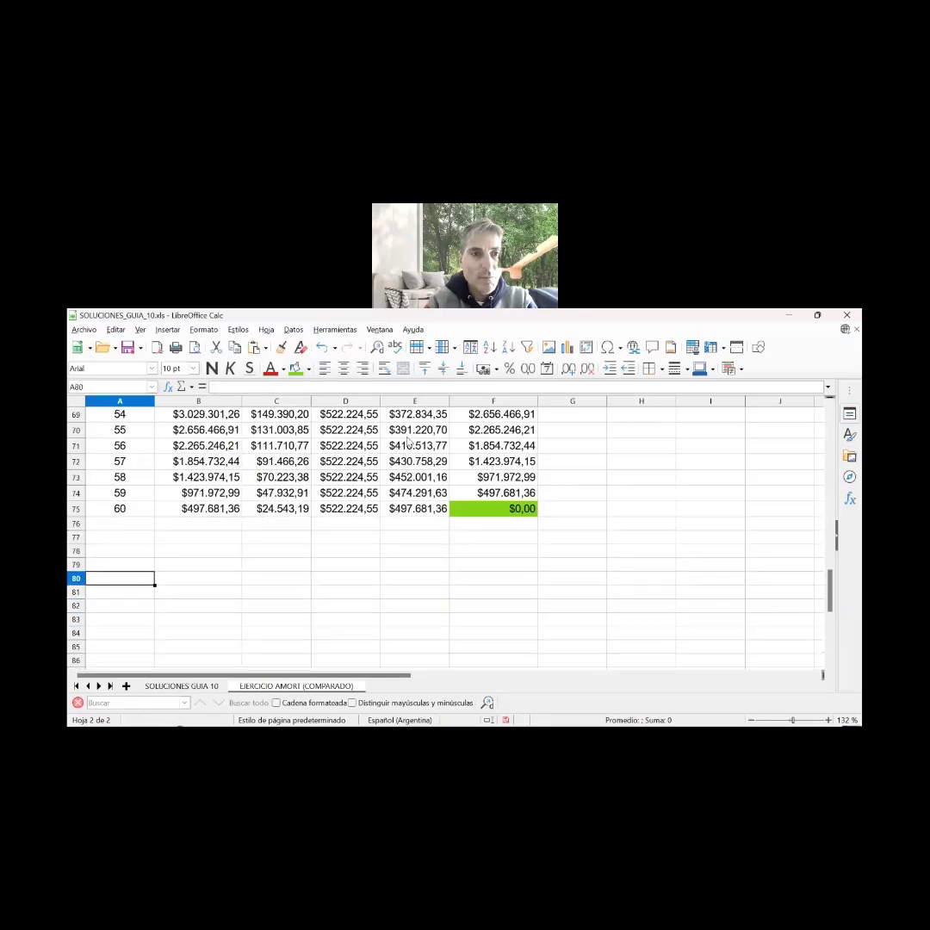
{"action": "key", "text": "Up"}
{"action": "key", "text": "Up"}
{"action": "key", "text": "ctrl+v"}
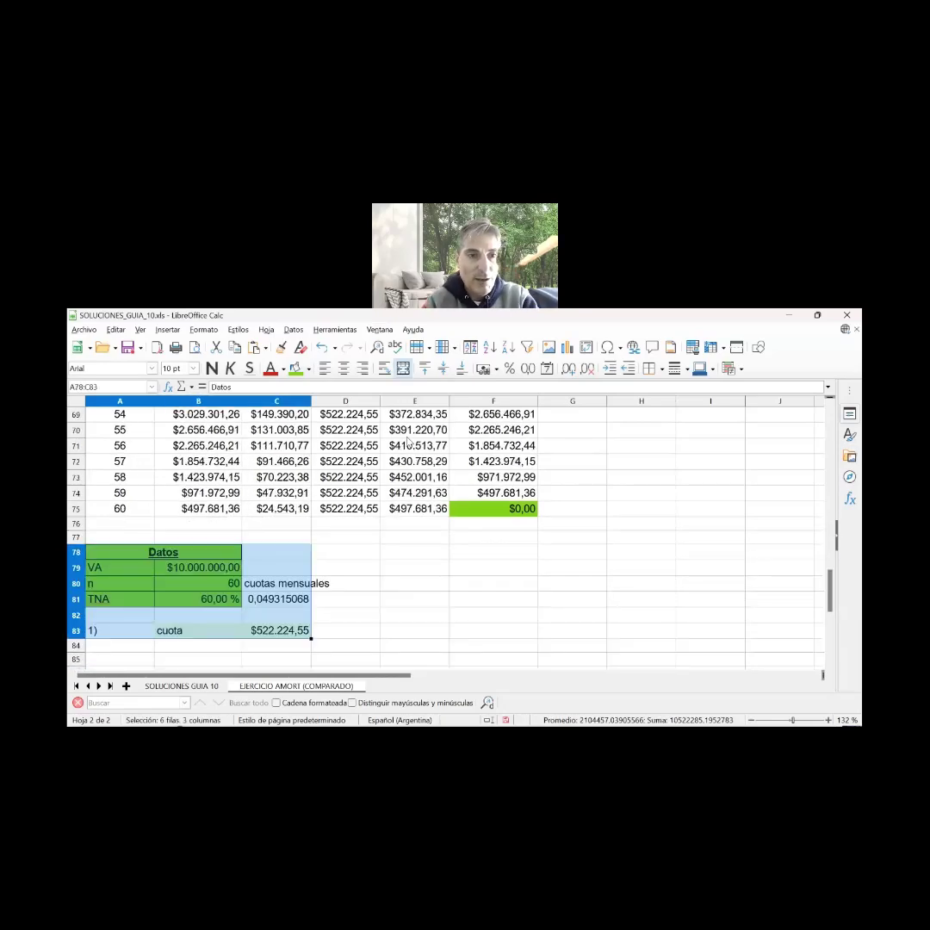
Clear the copied cuota label and amount in B83:C83 and renumber the item in A83 as 2)
{"action": "key", "text": "Down"}
{"action": "key", "text": "Down"}
{"action": "key", "text": "Down"}
{"action": "key", "text": "Down"}
{"action": "key", "text": "Down"}
{"action": "key", "text": "Right"}
{"action": "key", "text": "Right"}
{"action": "key", "text": "Left"}
{"action": "key", "text": "Left"}
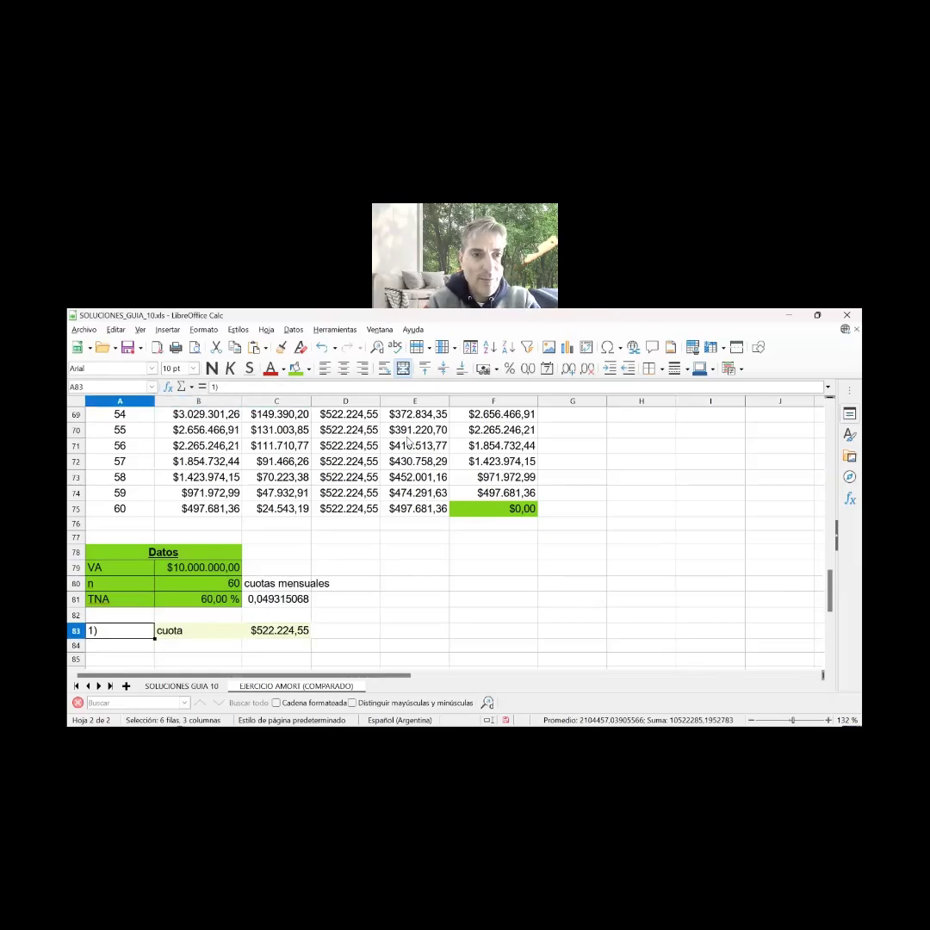
{"action": "key", "text": "Right"}
{"action": "key", "text": "shift+Right"}
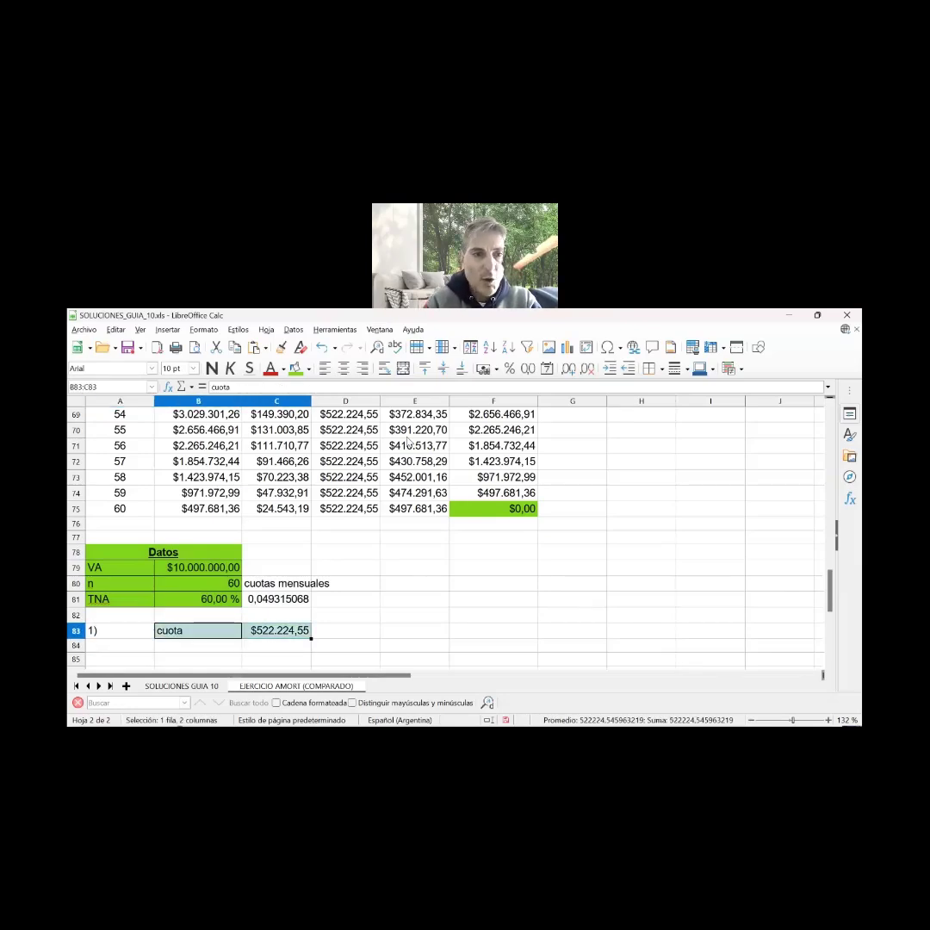
{"action": "key", "text": "Delete"}
{"action": "key", "text": "Left"}
{"action": "key", "text": "BackSpace"}
{"action": "key", "text": "BackSpace"}
{"action": "type", "text": "2)"}
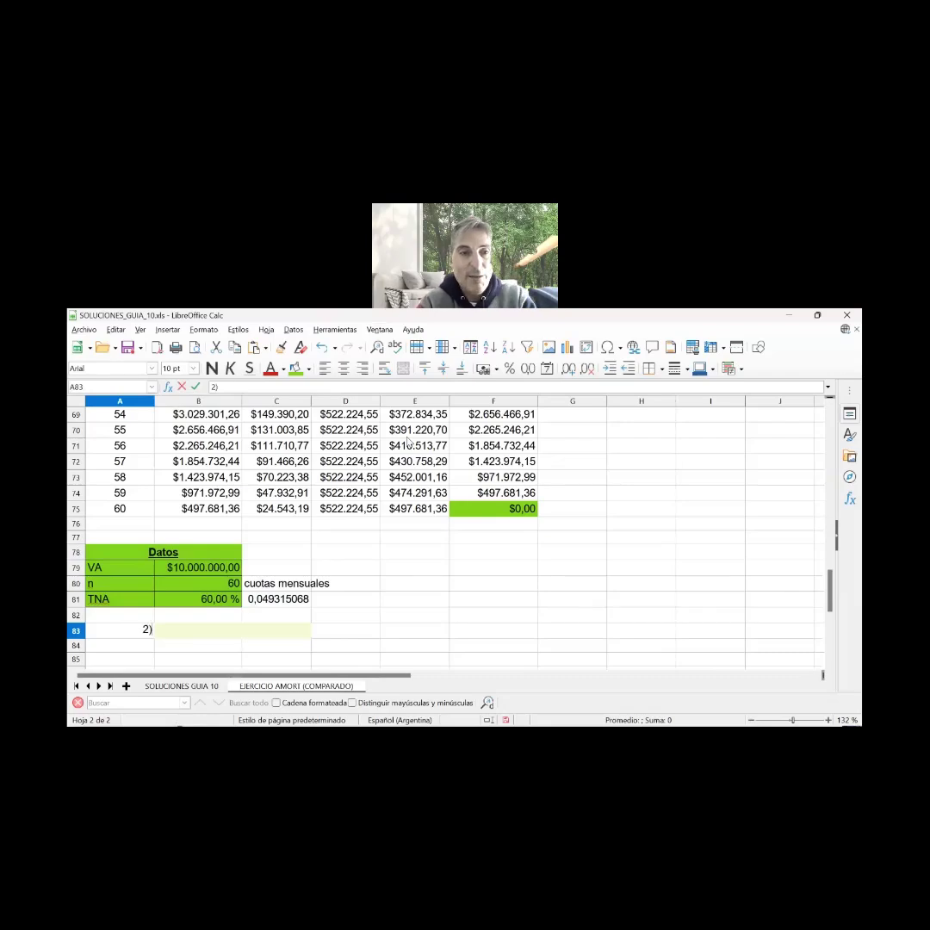
{"action": "key", "text": "Return"}
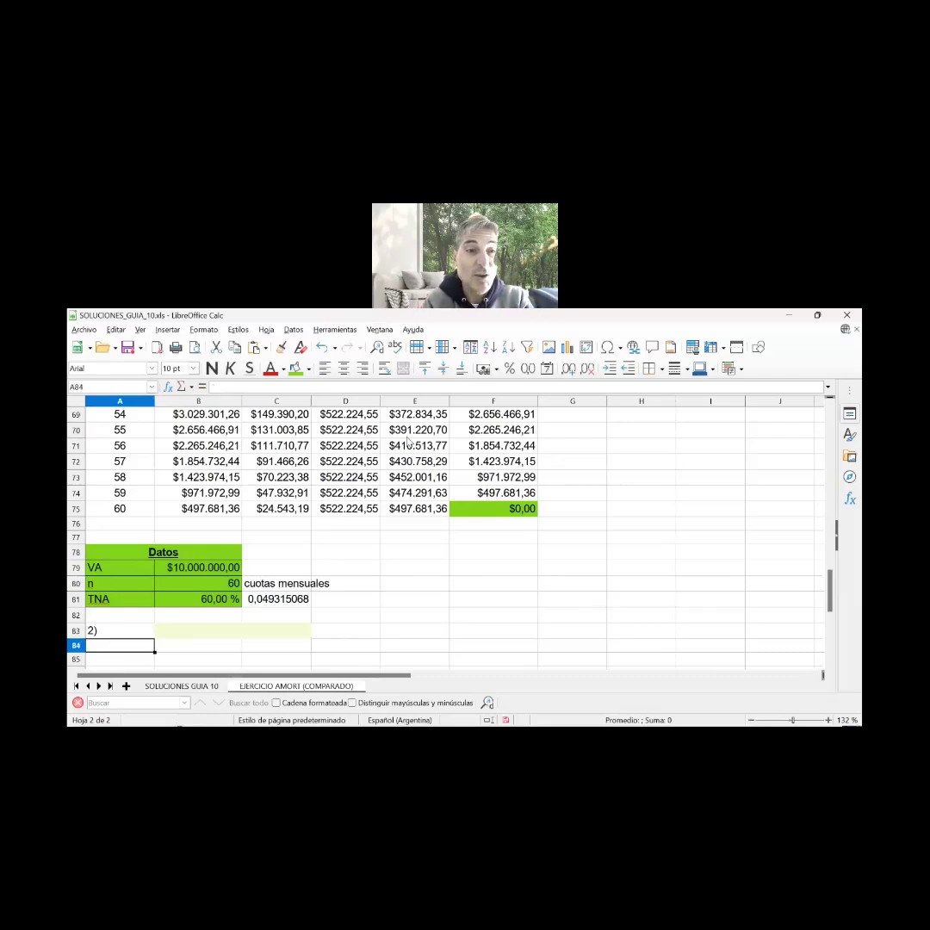
Copy the French-system table's headings and first three periods, A15:F18, to A85 below the second loan data block
{"action": "key", "text": "Up"}
{"action": "key", "text": "Up"}
{"action": "key", "text": "Up"}
{"action": "key", "text": "Up"}
{"action": "key", "text": "Up"}
{"action": "key", "text": "Up"}
{"action": "key", "text": "Up"}
{"action": "key", "text": "Up"}
{"action": "key", "text": "Up"}
{"action": "key", "text": "Up"}
{"action": "key", "text": "Up"}
{"action": "key", "text": "Up"}
{"action": "key", "text": "Up"}
{"action": "key", "text": "Up"}
{"action": "key", "text": "Up"}
{"action": "key", "text": "Up"}
{"action": "key", "text": "Up"}
{"action": "key", "text": "Up"}
{"action": "key", "text": "Up"}
{"action": "key", "text": "Up"}
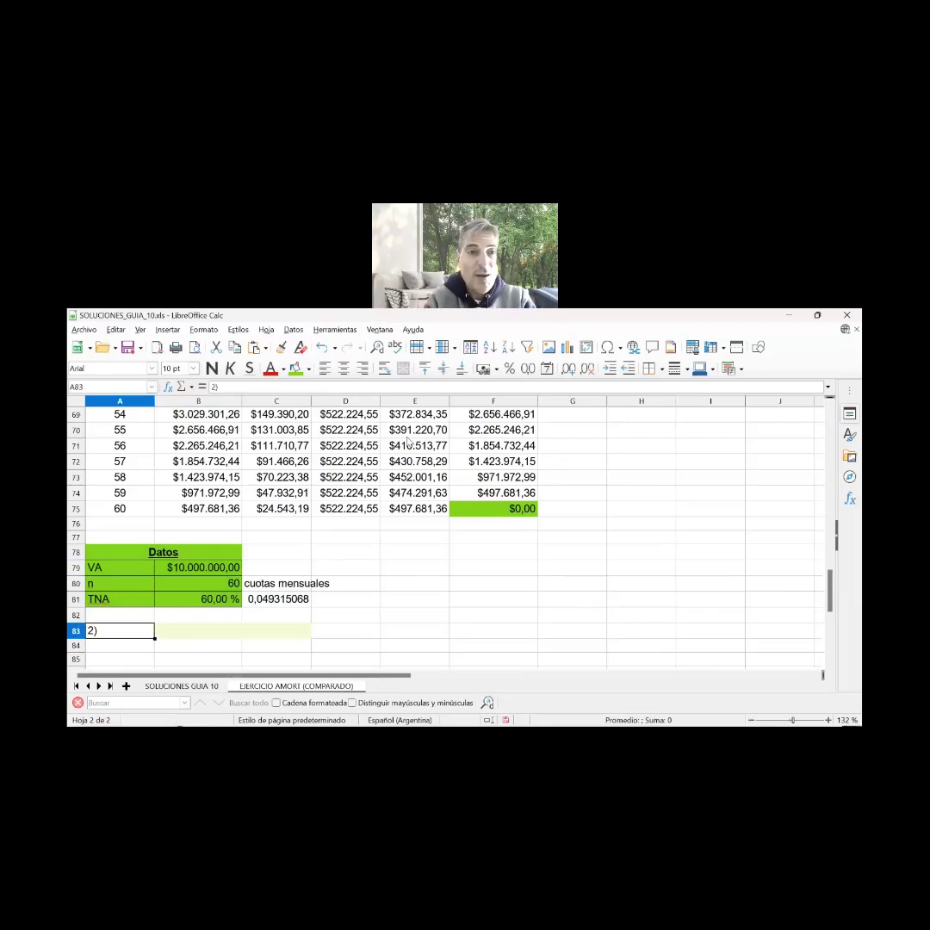
{"action": "key", "text": "Up"}
{"action": "key", "text": "Up"}
{"action": "key", "text": "Up"}
{"action": "key", "text": "Up"}
{"action": "key", "text": "Up"}
{"action": "key", "text": "Up"}
{"action": "key", "text": "Up"}
{"action": "key", "text": "Up"}
{"action": "key", "text": "Up"}
{"action": "key", "text": "Up"}
{"action": "key", "text": "Up"}
{"action": "key", "text": "Up"}
{"action": "key", "text": "Up"}
{"action": "key", "text": "Up"}
{"action": "key", "text": "Up"}
{"action": "key", "text": "Up"}
{"action": "key", "text": "Up"}
{"action": "key", "text": "Up"}
{"action": "key", "text": "Up"}
{"action": "key", "text": "Up"}
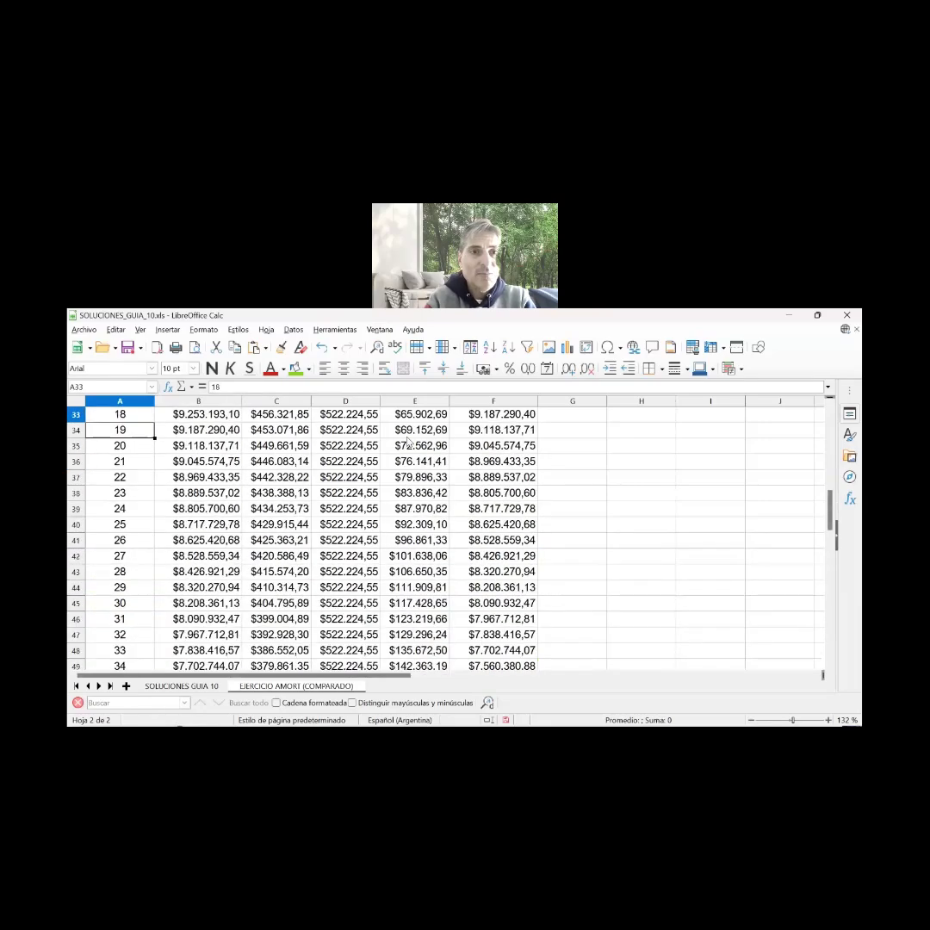
{"action": "key", "text": "Down"}
{"action": "key", "text": "Down"}
{"action": "key", "text": "Down"}
{"action": "key", "text": "Down"}
{"action": "key", "text": "Down"}
{"action": "key", "text": "Down"}
{"action": "key", "text": "Down"}
{"action": "key", "text": "Down"}
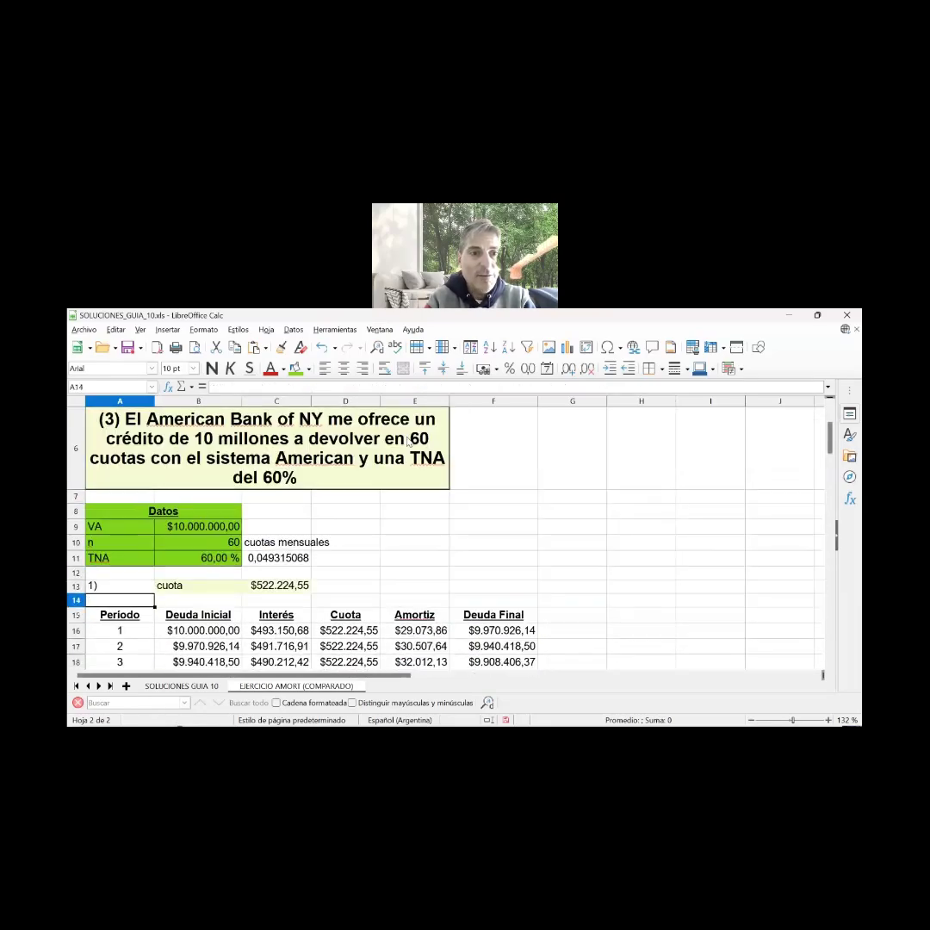
{"action": "key", "text": "shift+Down"}
{"action": "key", "text": "shift+Down"}
{"action": "key", "text": "shift+Down"}
{"action": "key", "text": "shift+Right"}
{"action": "key", "text": "shift+Right"}
{"action": "key", "text": "shift+Right"}
{"action": "key", "text": "shift+Right"}
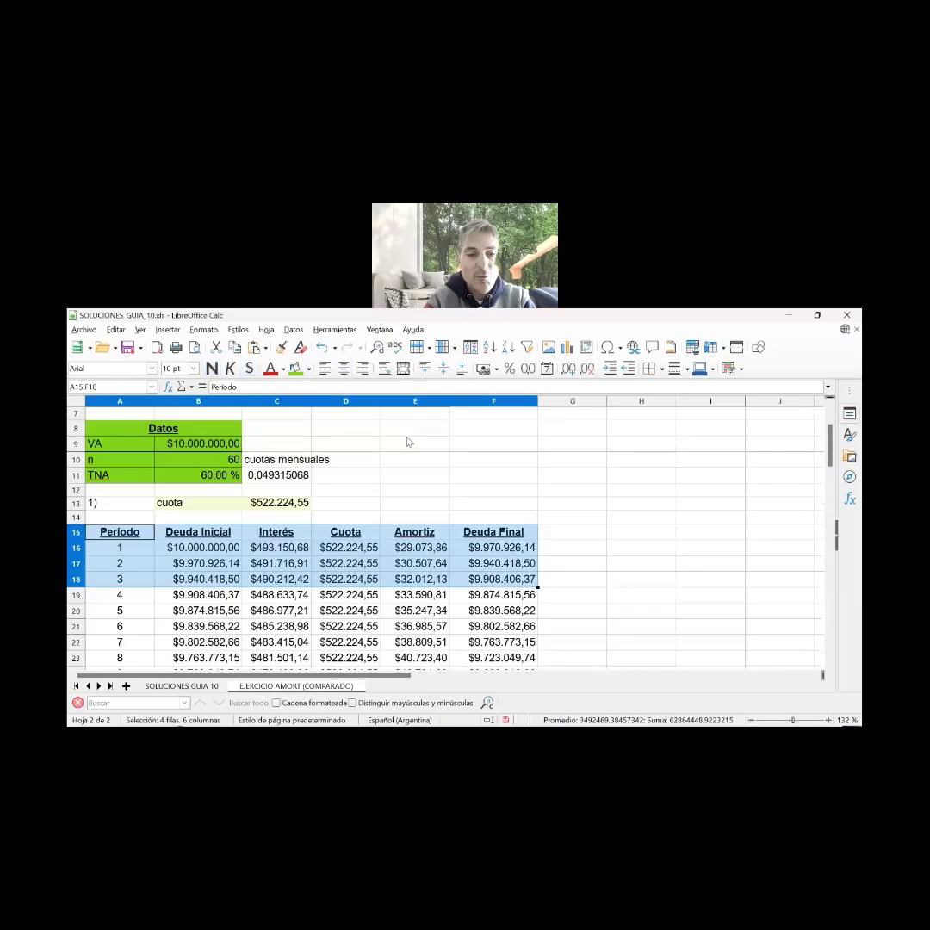
{"action": "key", "text": "Down"}
{"action": "key", "text": "Down"}
{"action": "key", "text": "Down"}
{"action": "key", "text": "Down"}
{"action": "key", "text": "Down"}
{"action": "key", "text": "Down"}
{"action": "key", "text": "Down"}
{"action": "key", "text": "Down"}
{"action": "key", "text": "Down"}
{"action": "key", "text": "Down"}
{"action": "key", "text": "Down"}
{"action": "key", "text": "Down"}
{"action": "key", "text": "Down"}
{"action": "key", "text": "Down"}
{"action": "key", "text": "Down"}
{"action": "key", "text": "Down"}
{"action": "key", "text": "Down"}
{"action": "key", "text": "Down"}
{"action": "key", "text": "Down"}
{"action": "key", "text": "Down"}
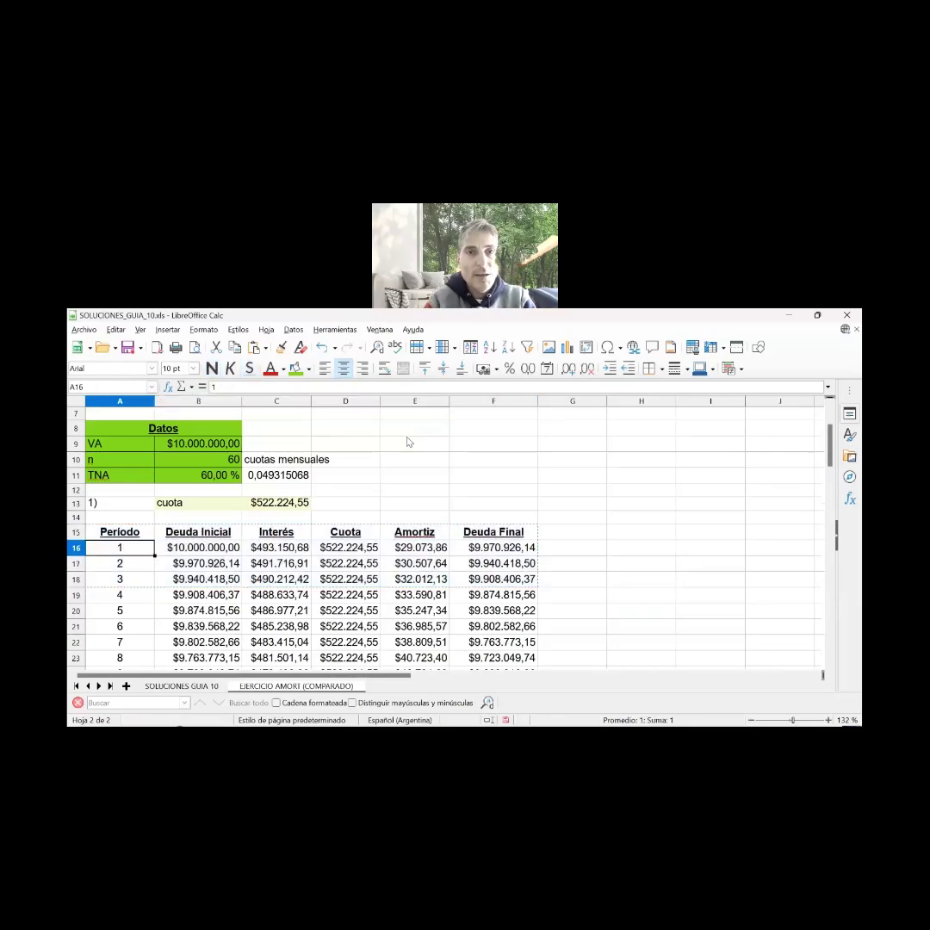
{"action": "key", "text": "Down"}
{"action": "key", "text": "Down"}
{"action": "key", "text": "Down"}
{"action": "key", "text": "Down"}
{"action": "key", "text": "Down"}
{"action": "key", "text": "Down"}
{"action": "key", "text": "Down"}
{"action": "key", "text": "Down"}
{"action": "key", "text": "Down"}
{"action": "key", "text": "Down"}
{"action": "key", "text": "Down"}
{"action": "key", "text": "Down"}
{"action": "key", "text": "Down"}
{"action": "key", "text": "Down"}
{"action": "key", "text": "Down"}
{"action": "key", "text": "Down"}
{"action": "key", "text": "Down"}
{"action": "key", "text": "Down"}
{"action": "key", "text": "Down"}
{"action": "key", "text": "Down"}
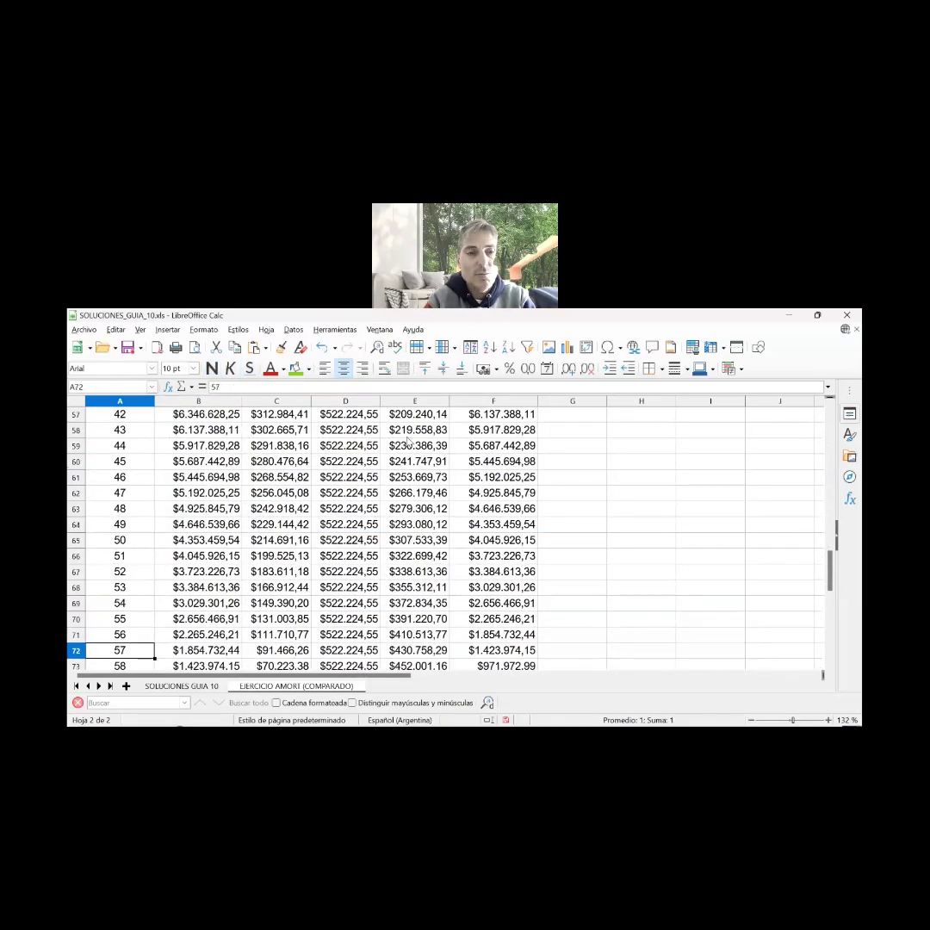
{"action": "key", "text": "Up"}
{"action": "key", "text": "Up"}
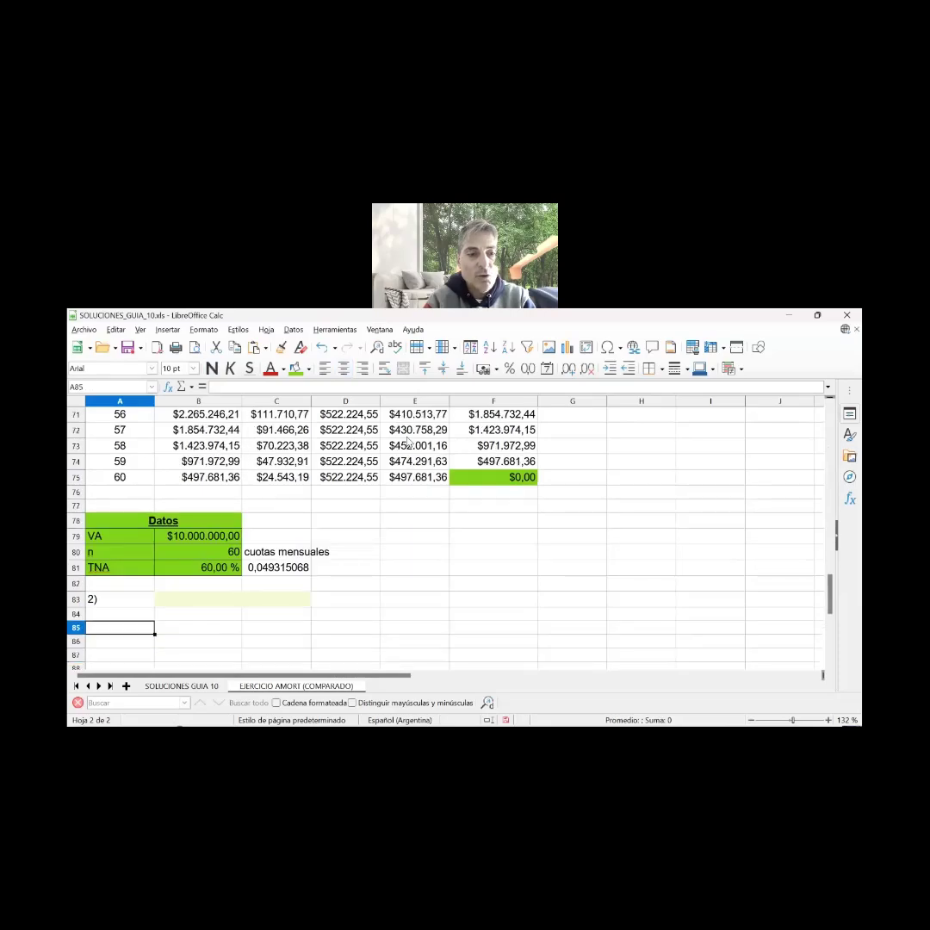
{"action": "type", "text": "Periodo\tDeuda Inicial\tInterés\tCuota\tAmortiz\tDeuda Final 1\t$10.000.000,00\t$493.150,68\t$522.224,55\t$29.073,86\t$9.970.926,14 2\t$9.970.926,14\t$491.716,91\t$522.224,55\t$30.507,64\t$9.940.418,50 3\t$9.940.418,50\t$490.212,42\t$522.224,55\t$32.012,13\t$9.908.406,37"}
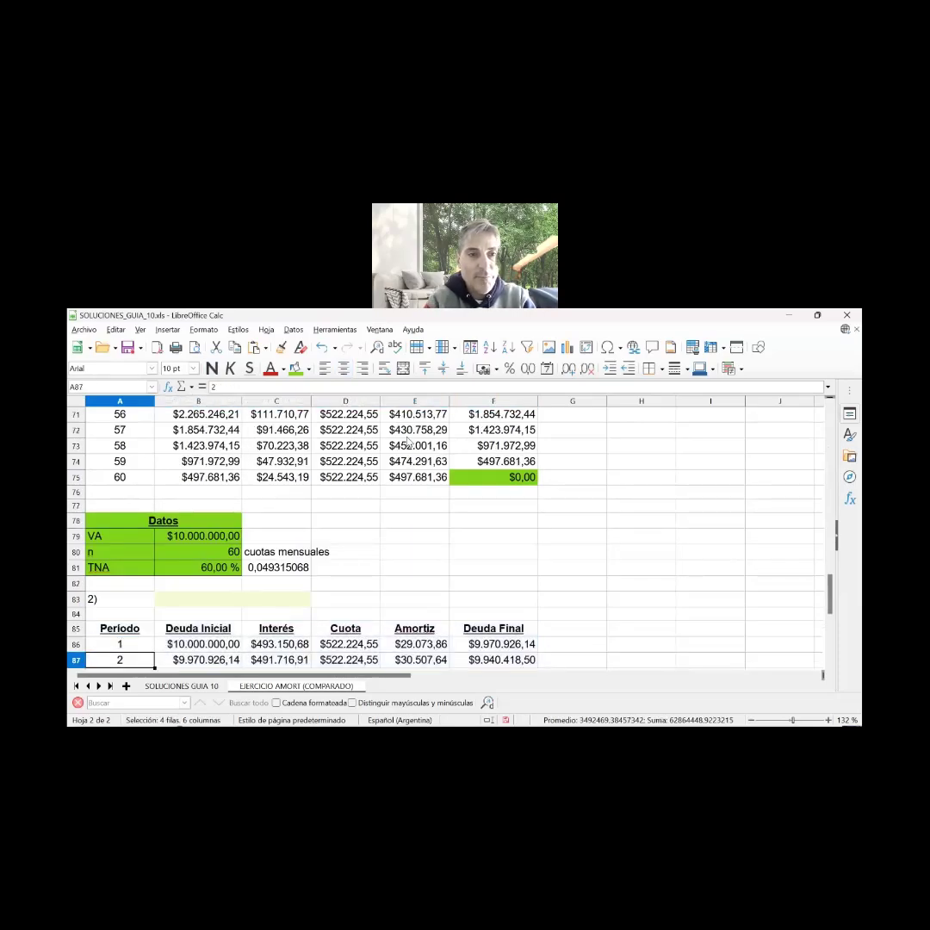
Change the rate reference in the copied period 1 interest formula in C86 to $C$81
{"action": "key", "text": "Down"}
{"action": "key", "text": "Right"}
{"action": "key", "text": "Right"}
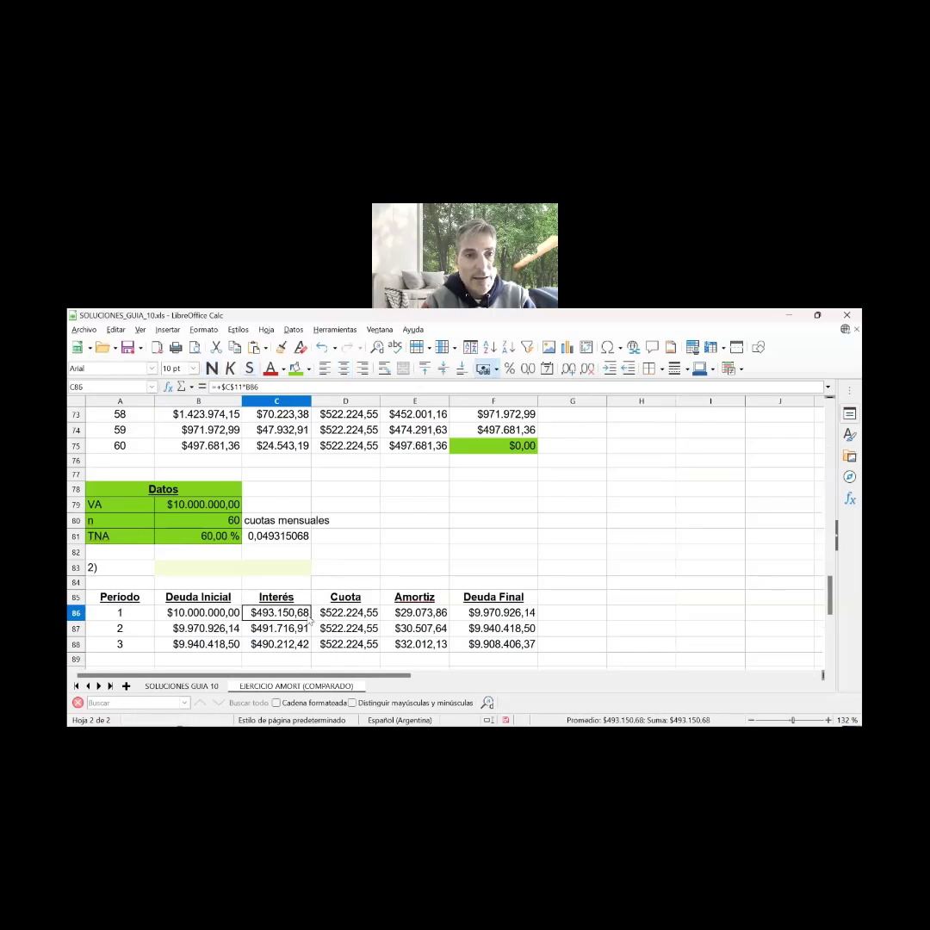
{"action": "double_click", "coordinate": [289, 612]}
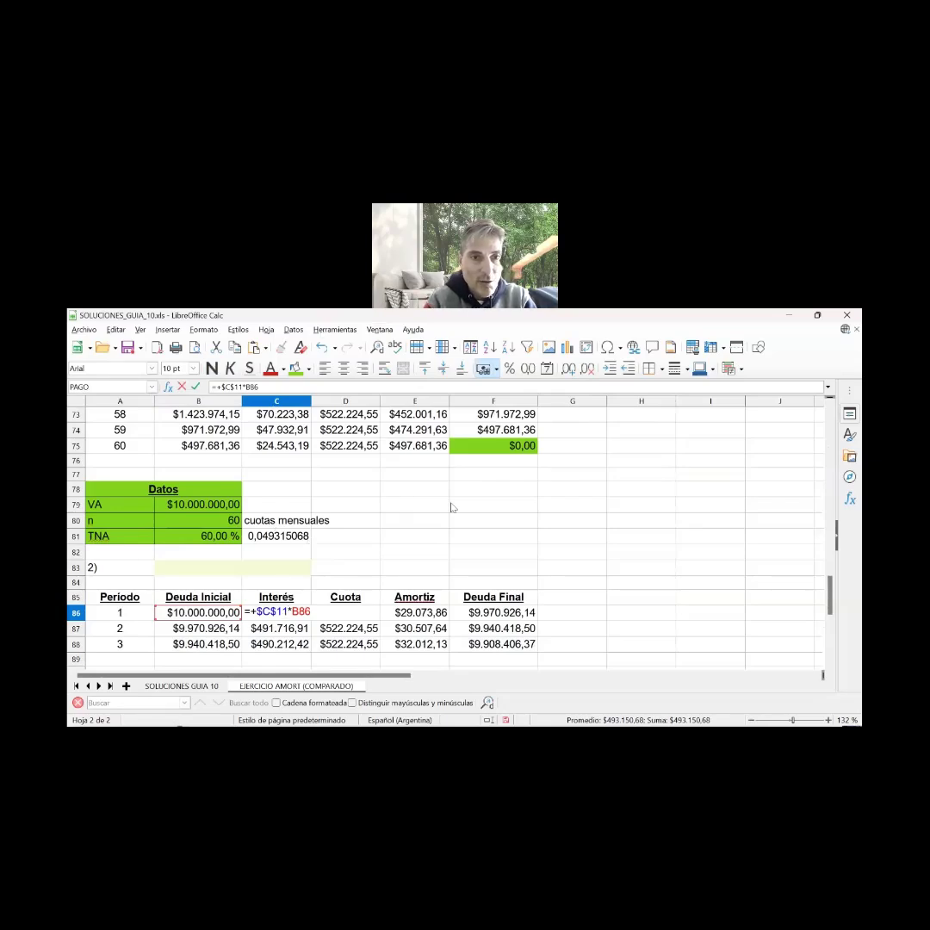
{"action": "key", "text": "Left"}
{"action": "key", "text": "Left"}
{"action": "key", "text": "Left"}
{"action": "key", "text": "Left"}
{"action": "key", "text": "Left"}
{"action": "key", "text": "shift+Left"}
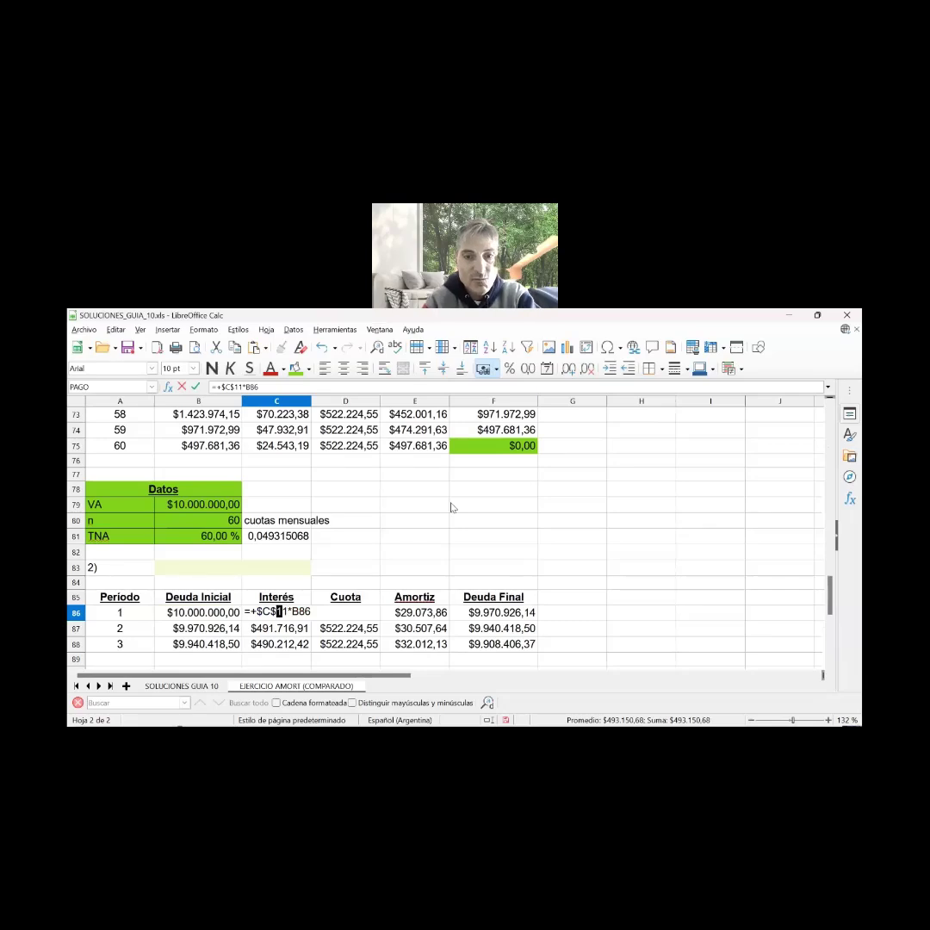
{"action": "type", "text": "8"}
{"action": "key", "text": "Return"}
{"action": "left_click", "coordinate": [287, 614]}
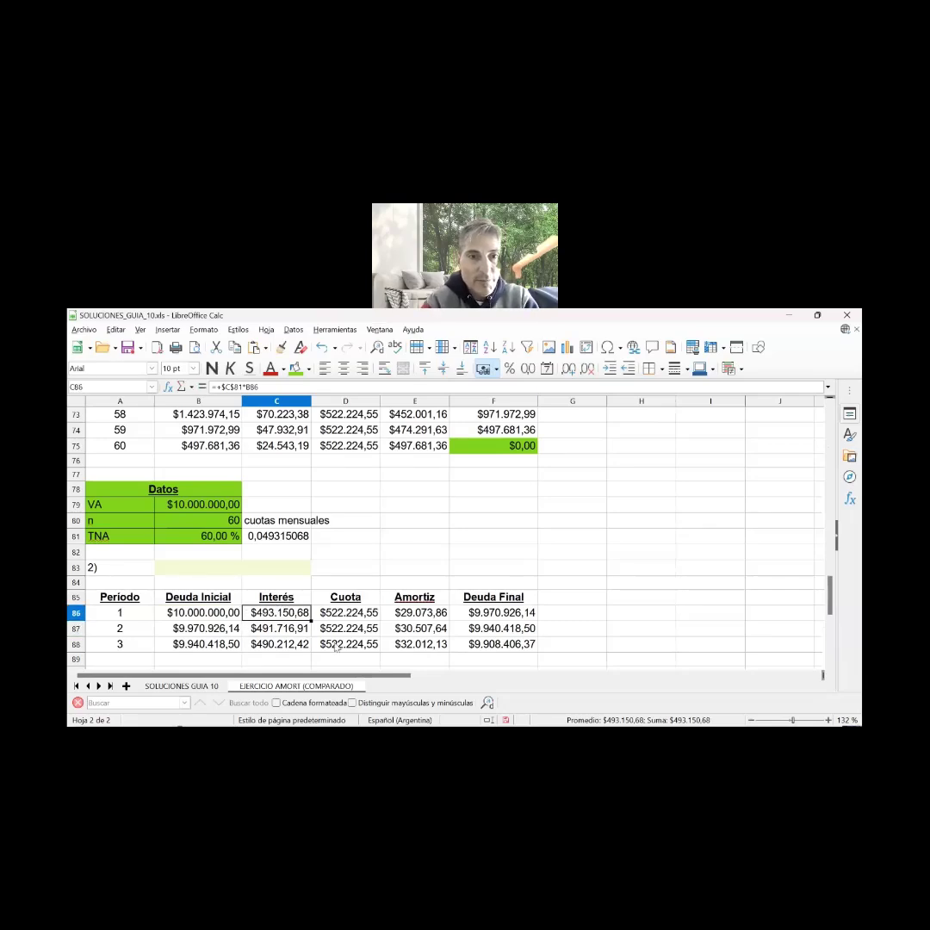
{"action": "double_click", "coordinate": [287, 615]}
{"action": "key", "text": "Return"}
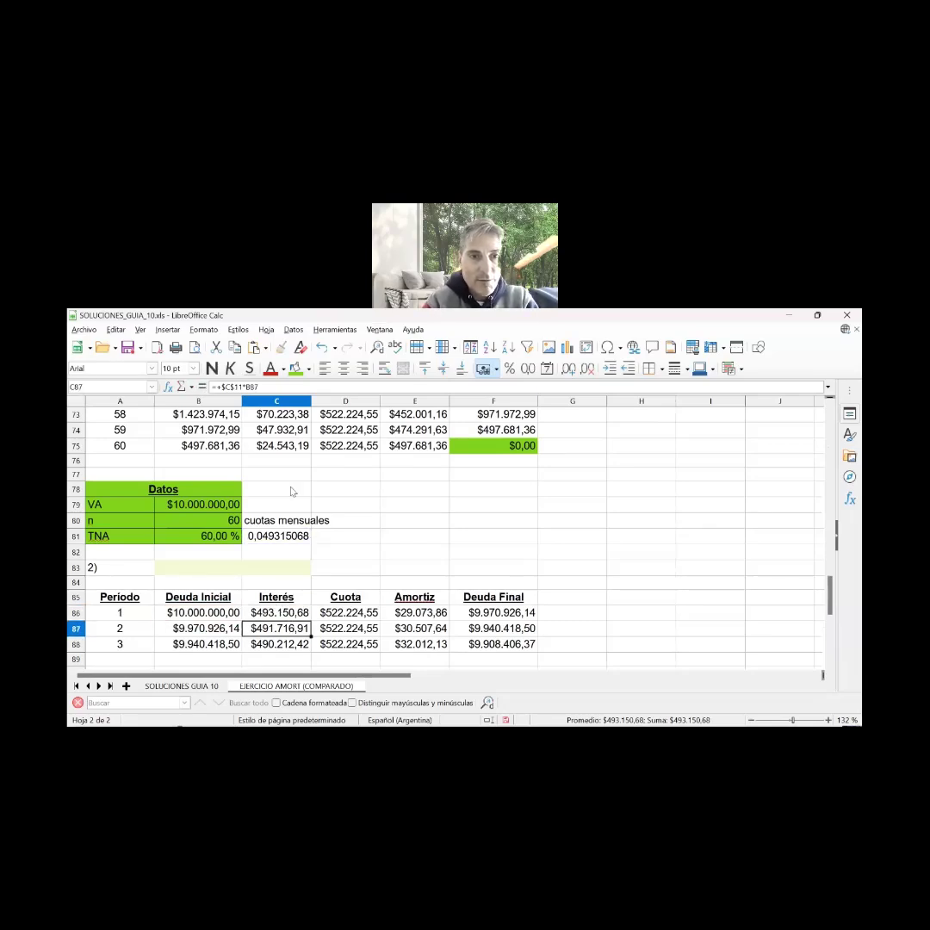
Clear the copied amounts for periods 2 and 3 in B87:F88, keeping the period numbers
{"action": "key", "text": "Left"}
{"action": "key", "text": "shift+Down"}
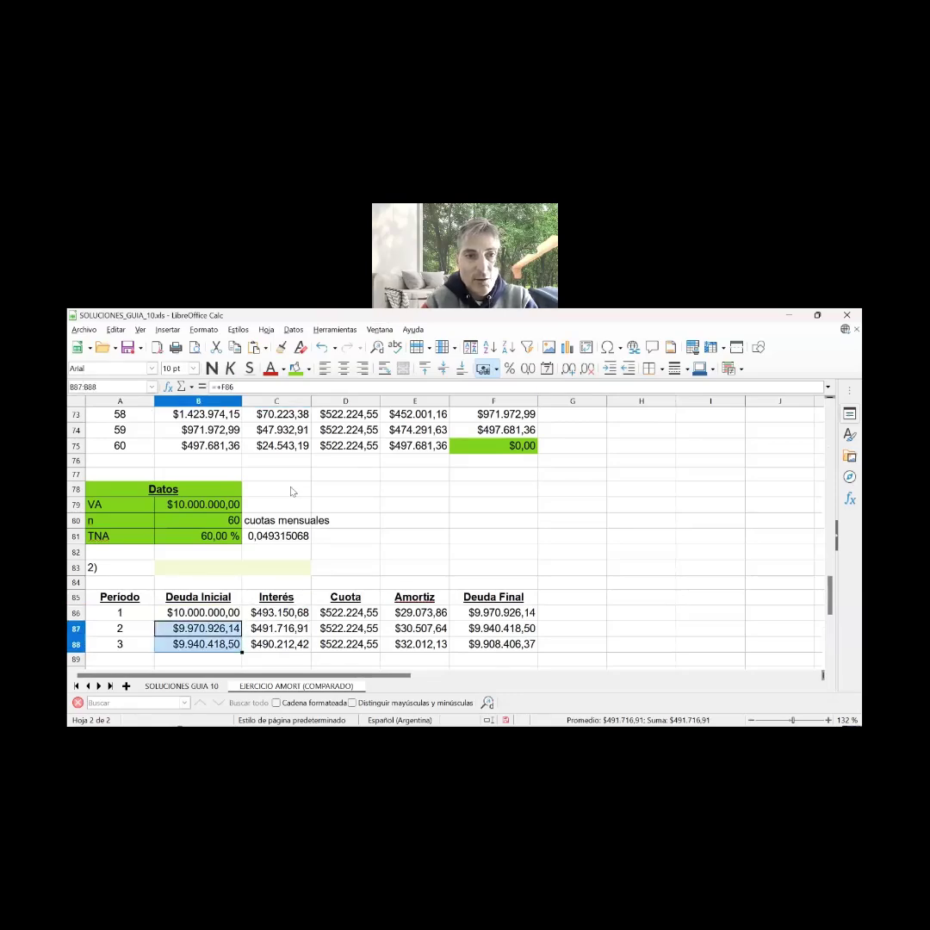
{"action": "key", "text": "shift+Right"}
{"action": "key", "text": "shift+Right"}
{"action": "key", "text": "shift+Right"}
{"action": "key", "text": "shift+Right"}
{"action": "key", "text": "Delete"}
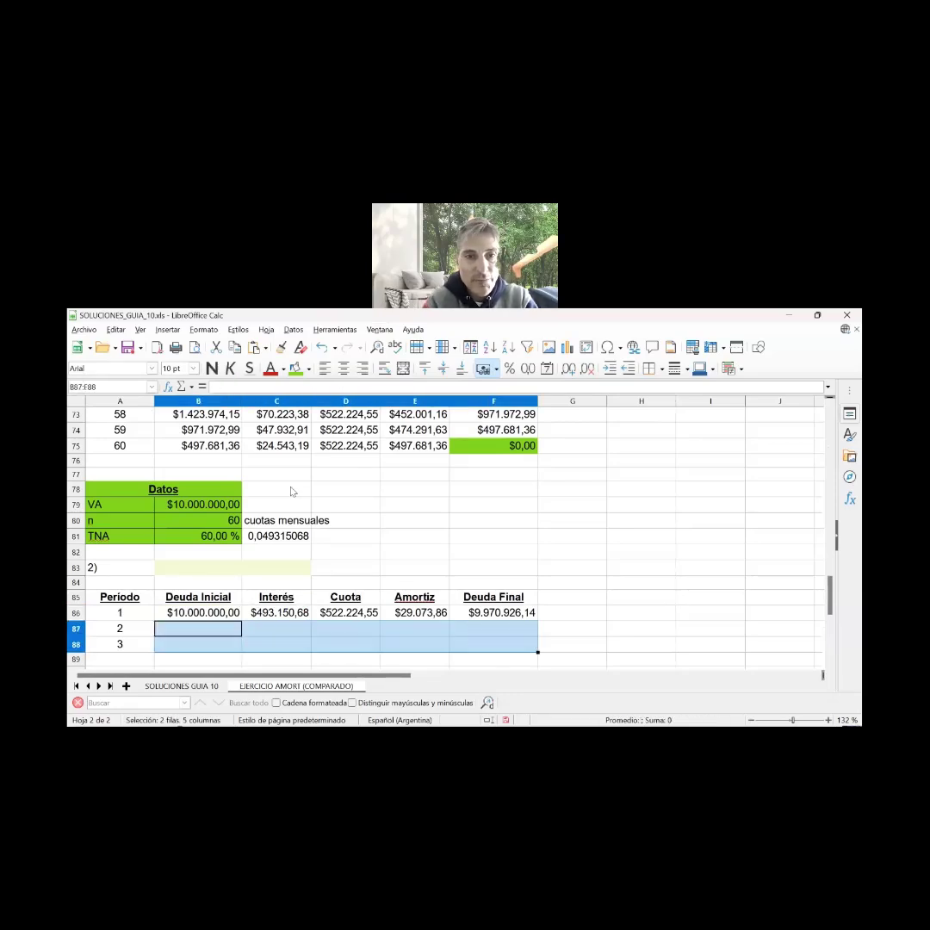
Clear the period 1 cuota amount in D86 and widen column D slightly
{"action": "key", "text": "Up"}
{"action": "key", "text": "Up"}
{"action": "key", "text": "Left"}
{"action": "key", "text": "Left"}
{"action": "key", "text": "Left"}
{"action": "key", "text": "Right"}
{"action": "key", "text": "Delete"}
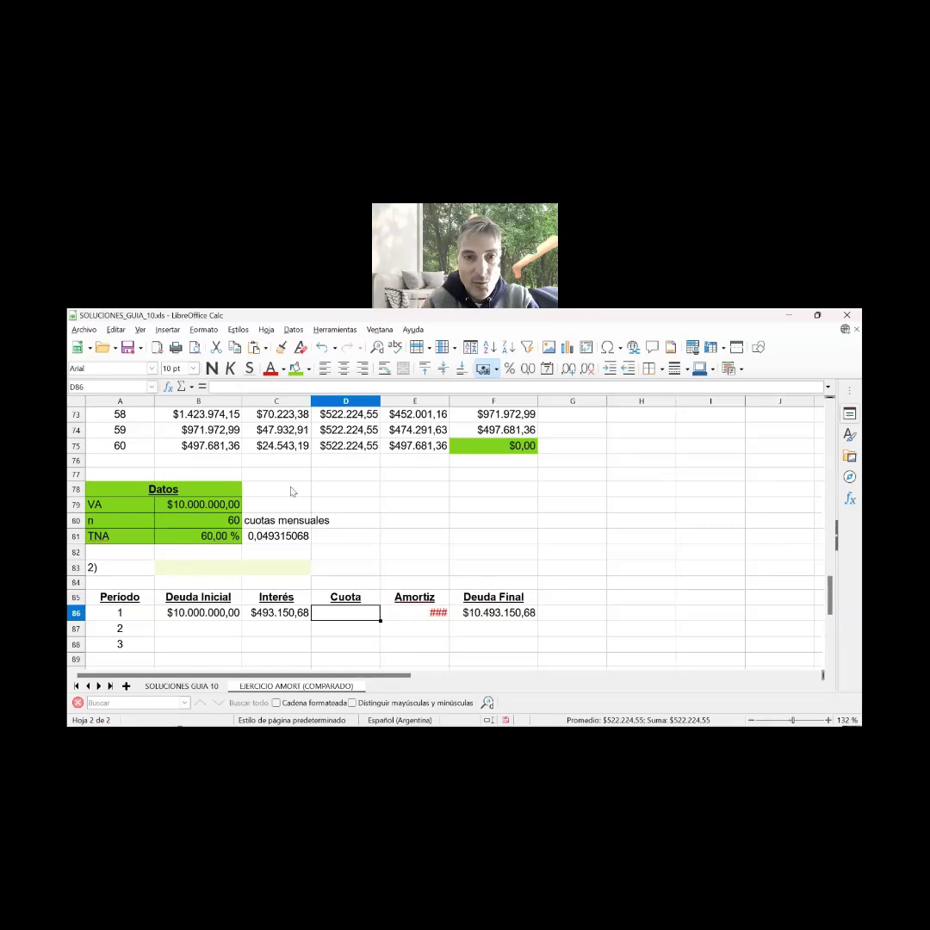
{"action": "key", "text": "Right"}
{"action": "key", "text": "Right"}
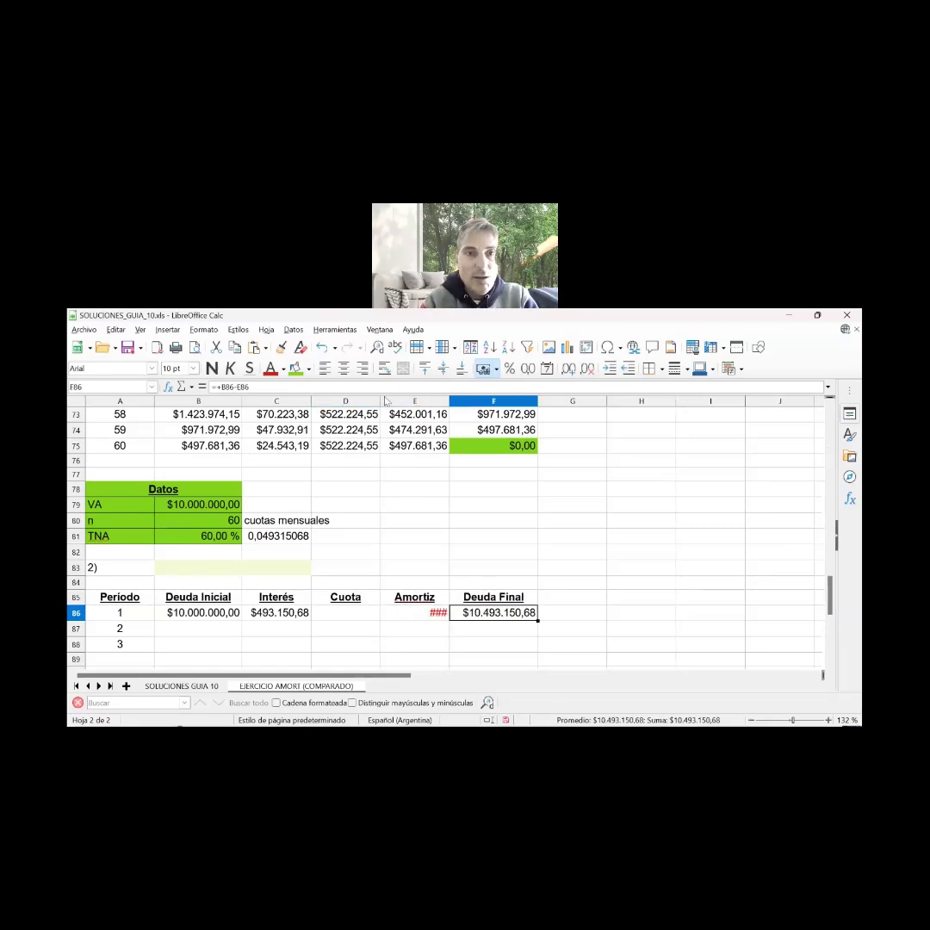
{"action": "left_click_drag", "start_coordinate": [380, 401], "coordinate": [388, 401]}
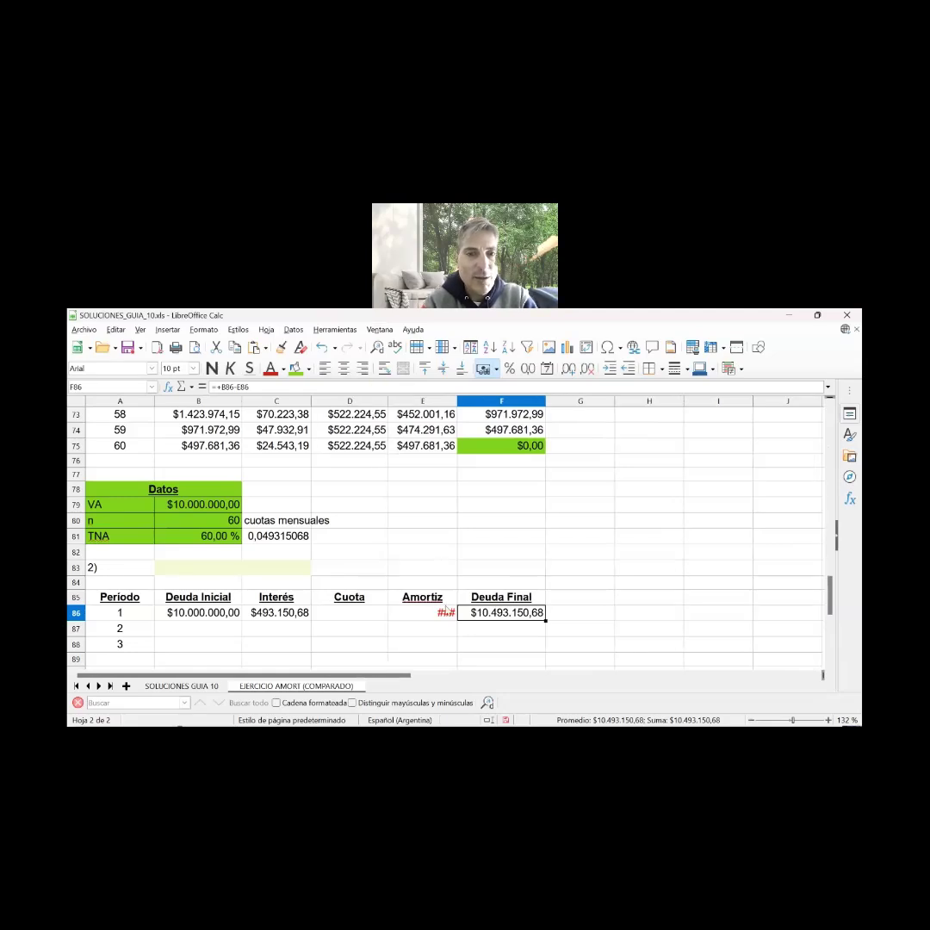
Relabel the headings D85 as Amor and E85 as Cuota, and clear the copied formula in E86
{"action": "left_click", "coordinate": [444, 603]}
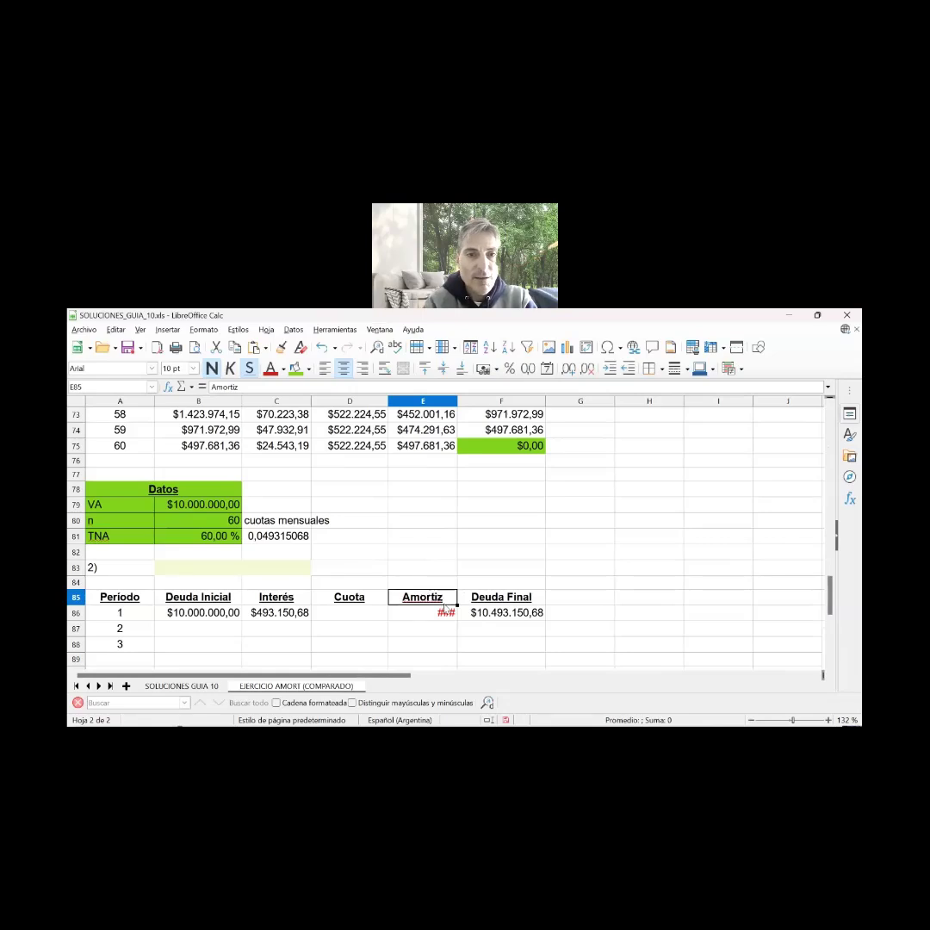
{"action": "key", "text": "Left"}
{"action": "type", "text": "Amor"}
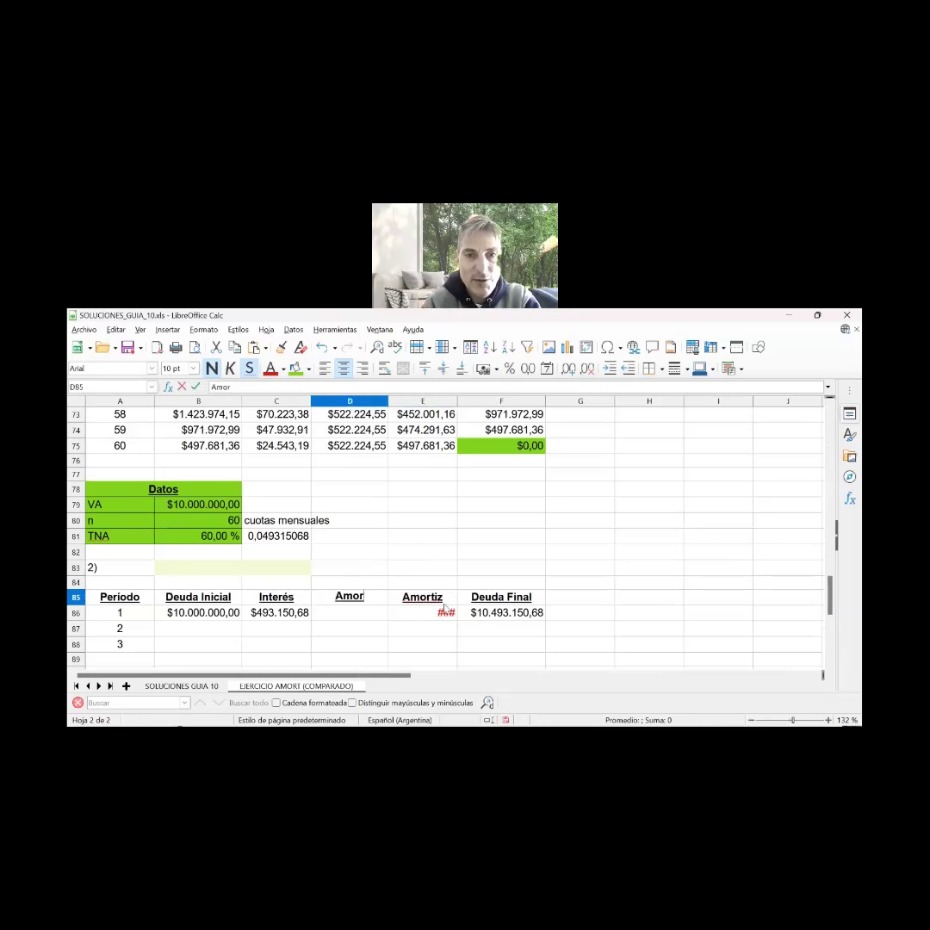
{"action": "key", "text": "Tab"}
{"action": "type", "text": "Cuota"}
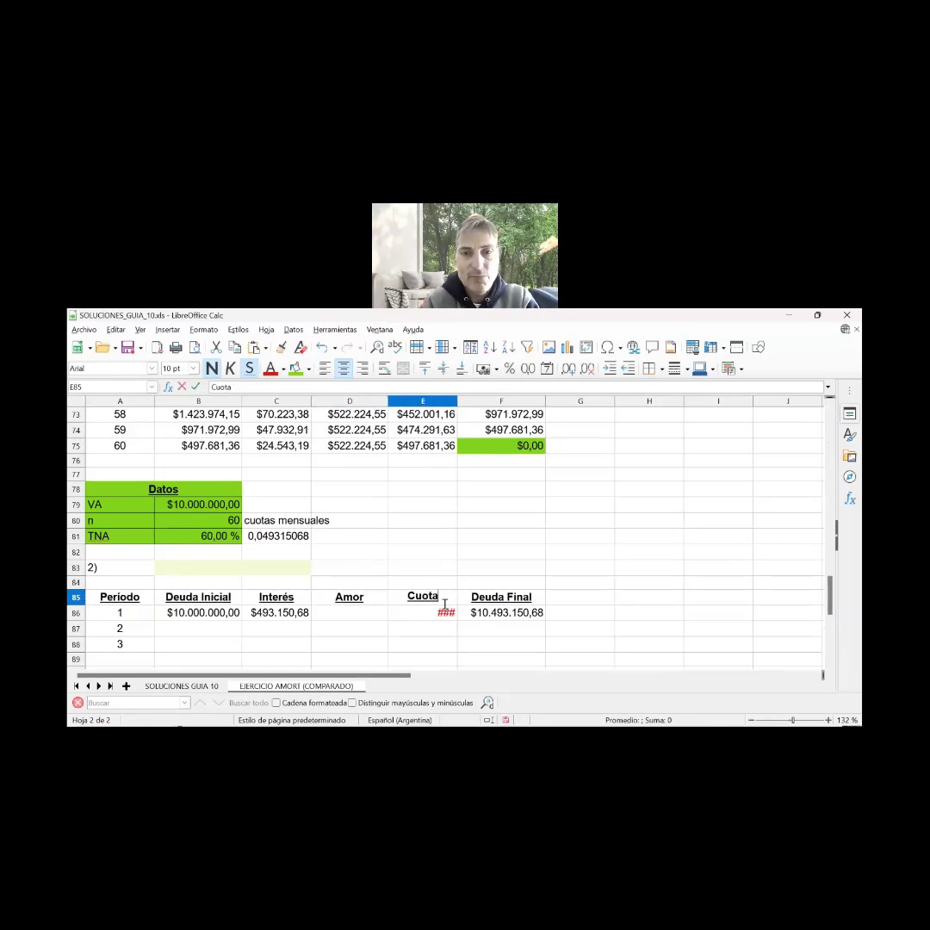
{"action": "key", "text": "Return"}
{"action": "key", "text": "Delete"}
Calculate the period 1 amortisation in D86 by dividing the loan amount by the instalments, +B79/60
{"action": "key", "text": "Left"}
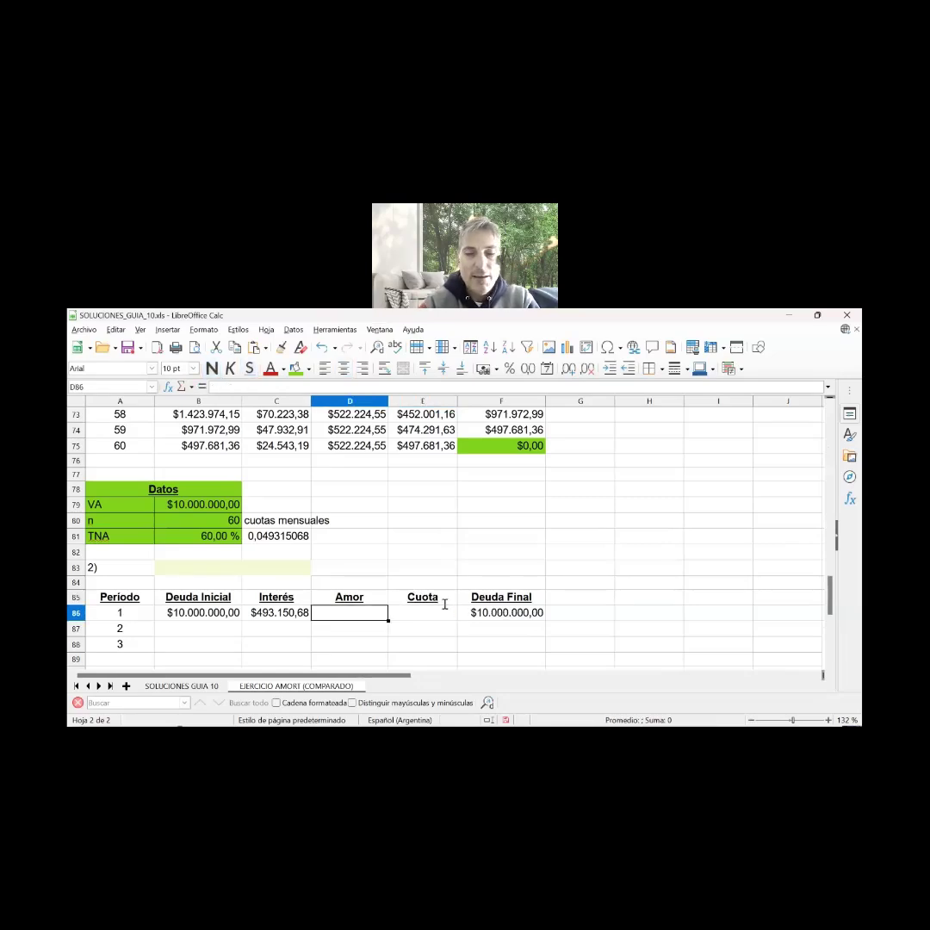
{"action": "type", "text": "+"}
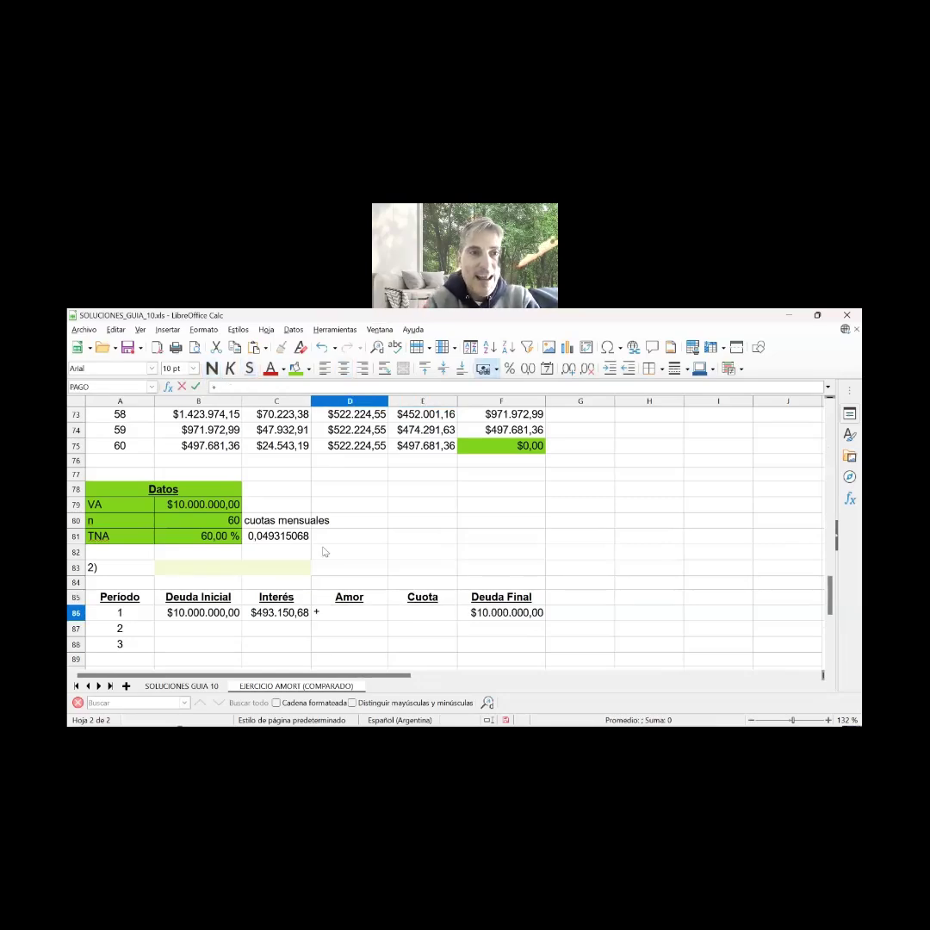
{"action": "left_click", "coordinate": [228, 507]}
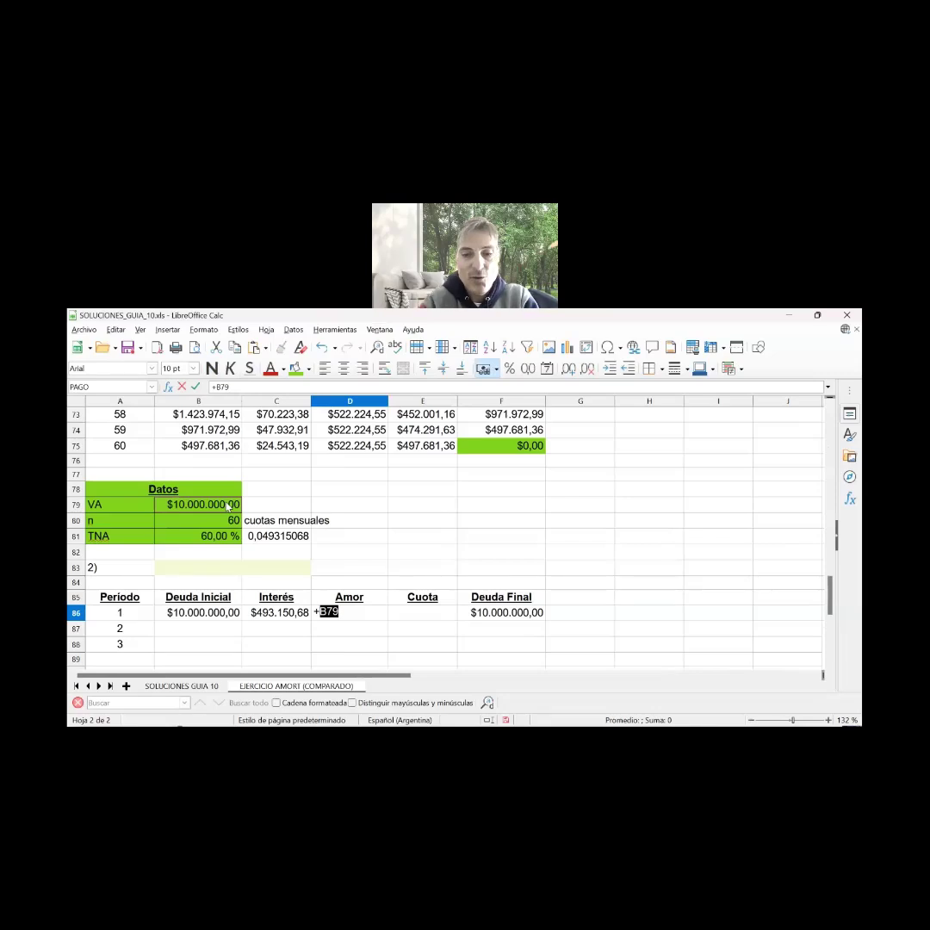
{"action": "type", "text": "/60"}
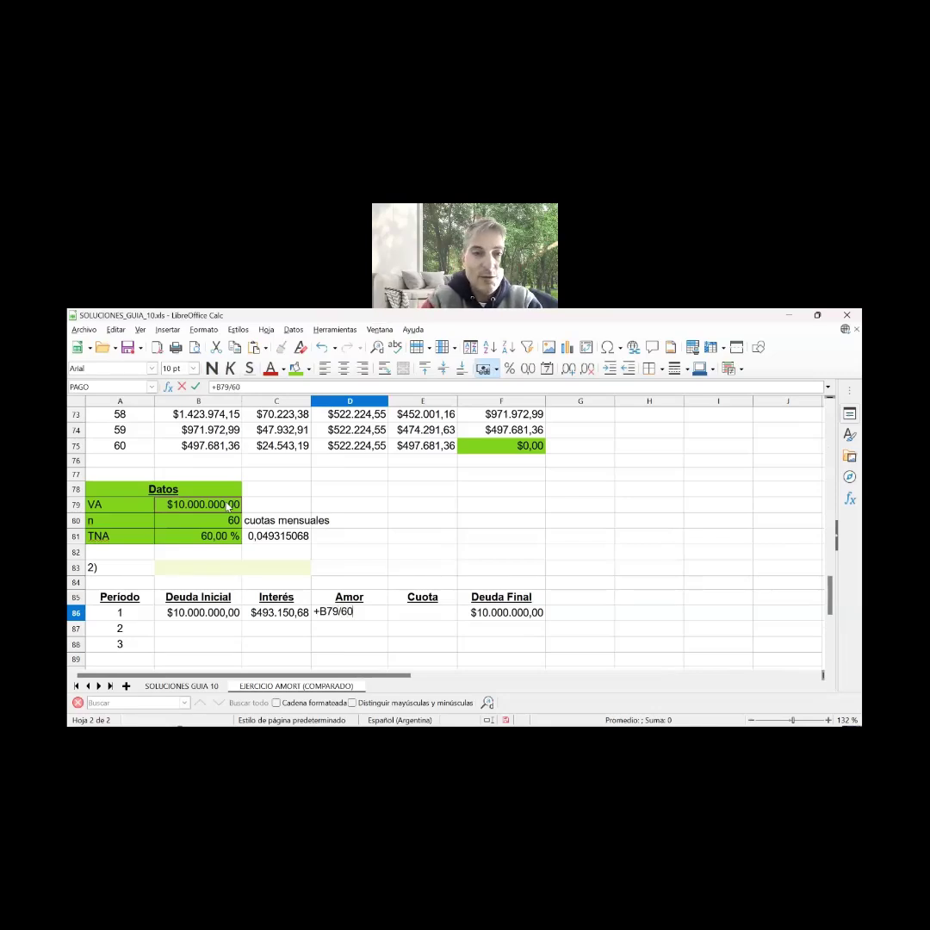
{"action": "key", "text": "Return"}
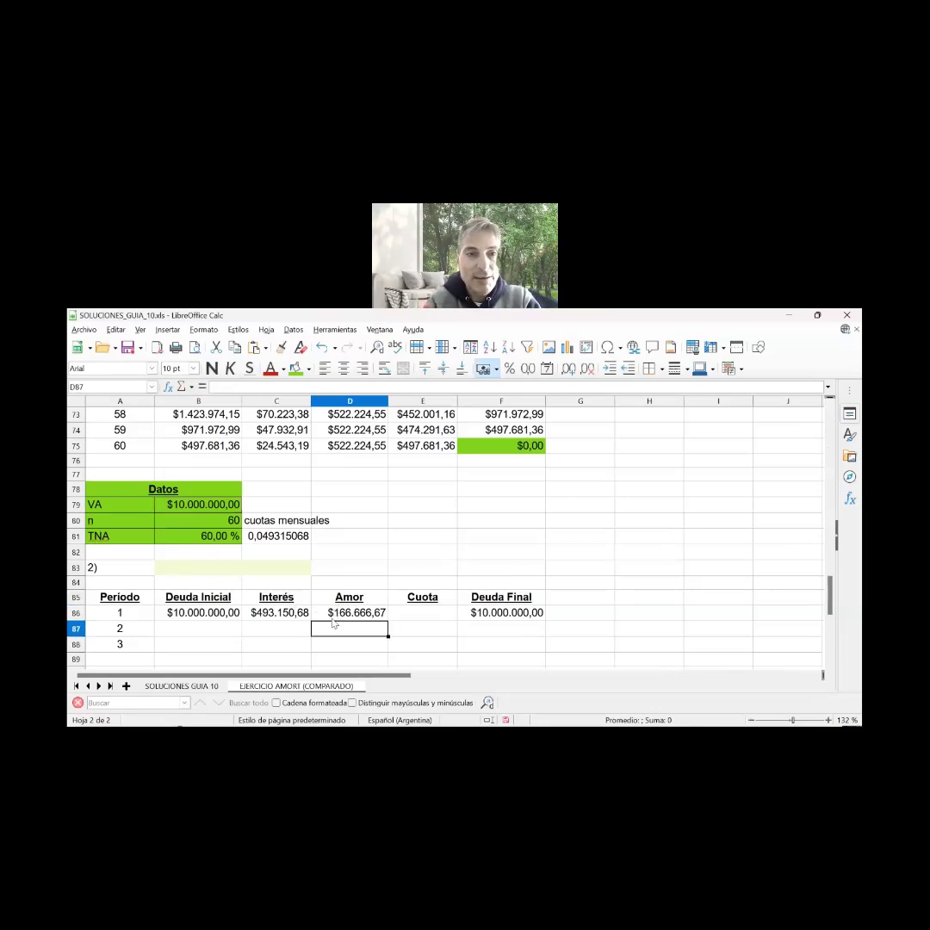
Make the loan amount reference in the D86 amortisation formula absolute as $B$79
{"action": "double_click", "coordinate": [328, 614]}
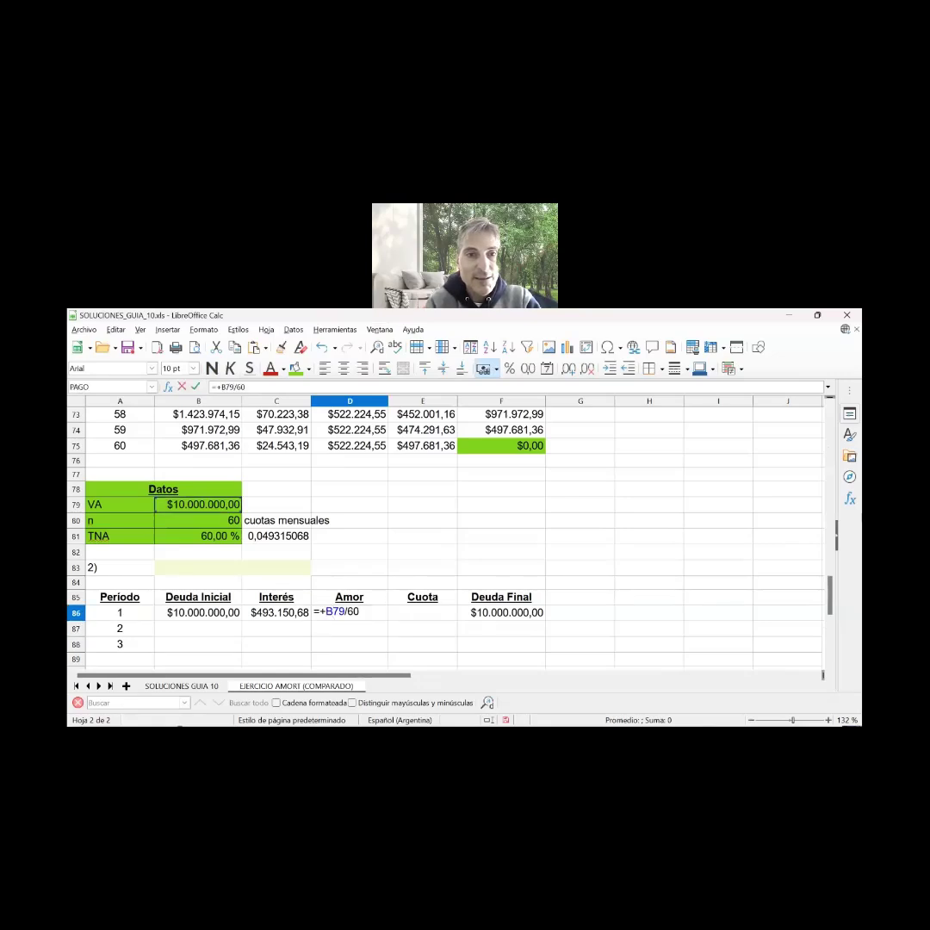
{"action": "key", "text": "Escape"}
{"action": "type", "text": "$B"}
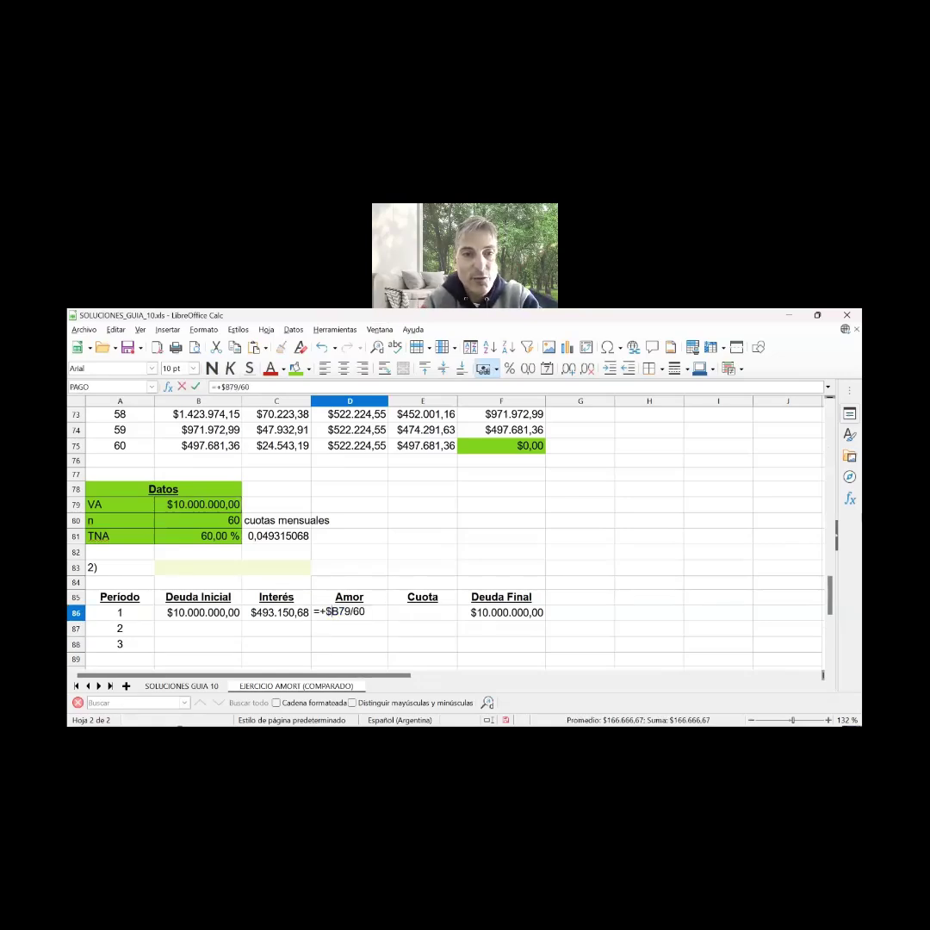
{"action": "type", "text": "$"}
{"action": "key", "text": "Return"}
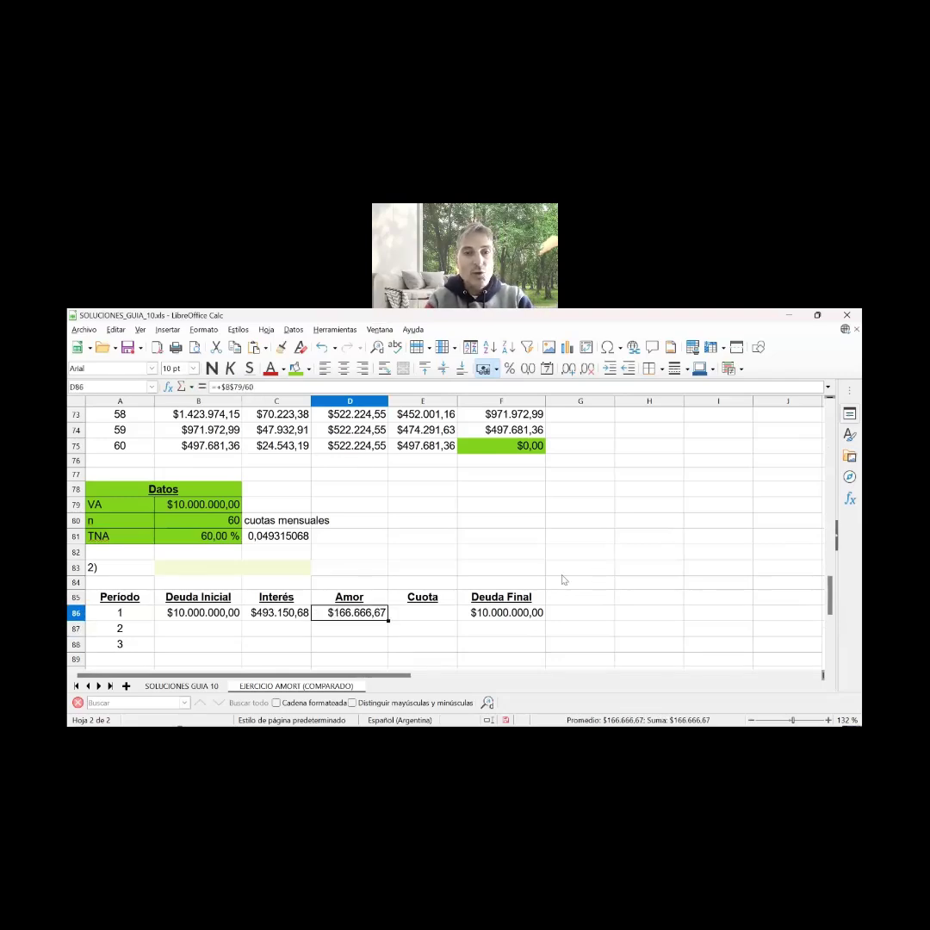
Complete the heading in D85 so that it reads Amortización
{"action": "double_click", "coordinate": [375, 594]}
{"action": "type", "text": "tiz"}
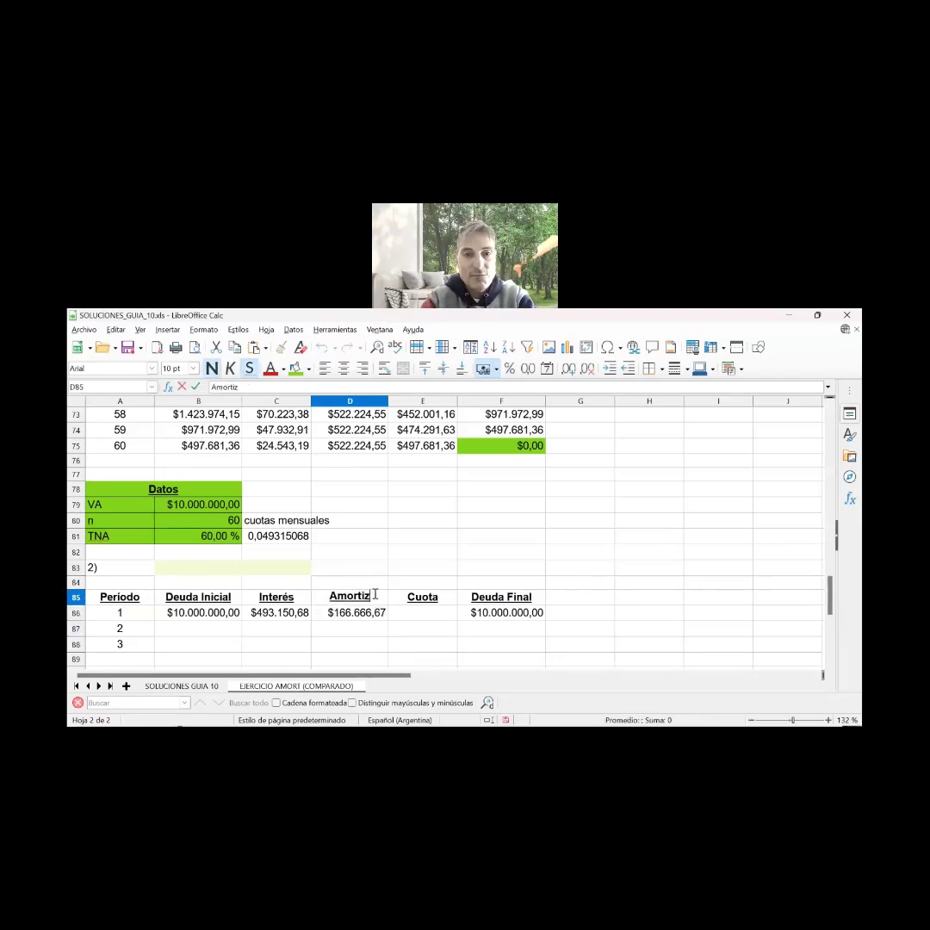
{"action": "type", "text": "ación"}
{"action": "key", "text": "Return"}
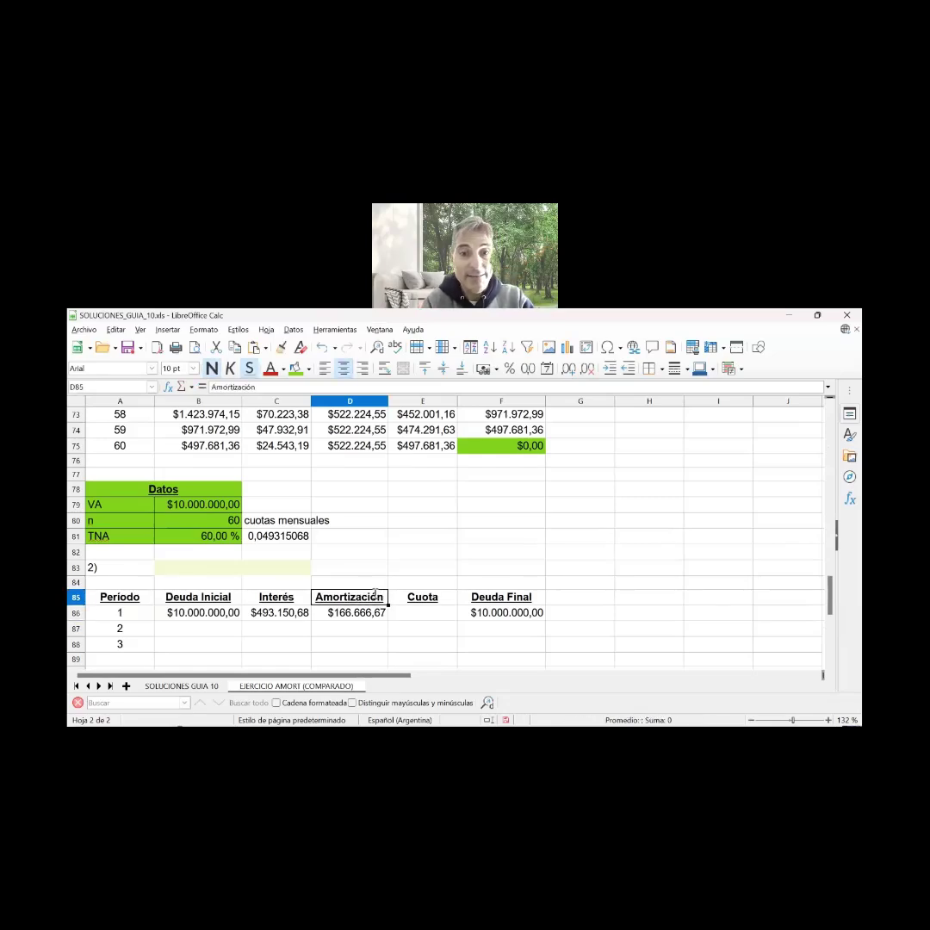
Calculate the period 1 instalment in E86 by adding amortisation and interest, +D86+C86
{"action": "key", "text": "Down"}
{"action": "key", "text": "Right"}
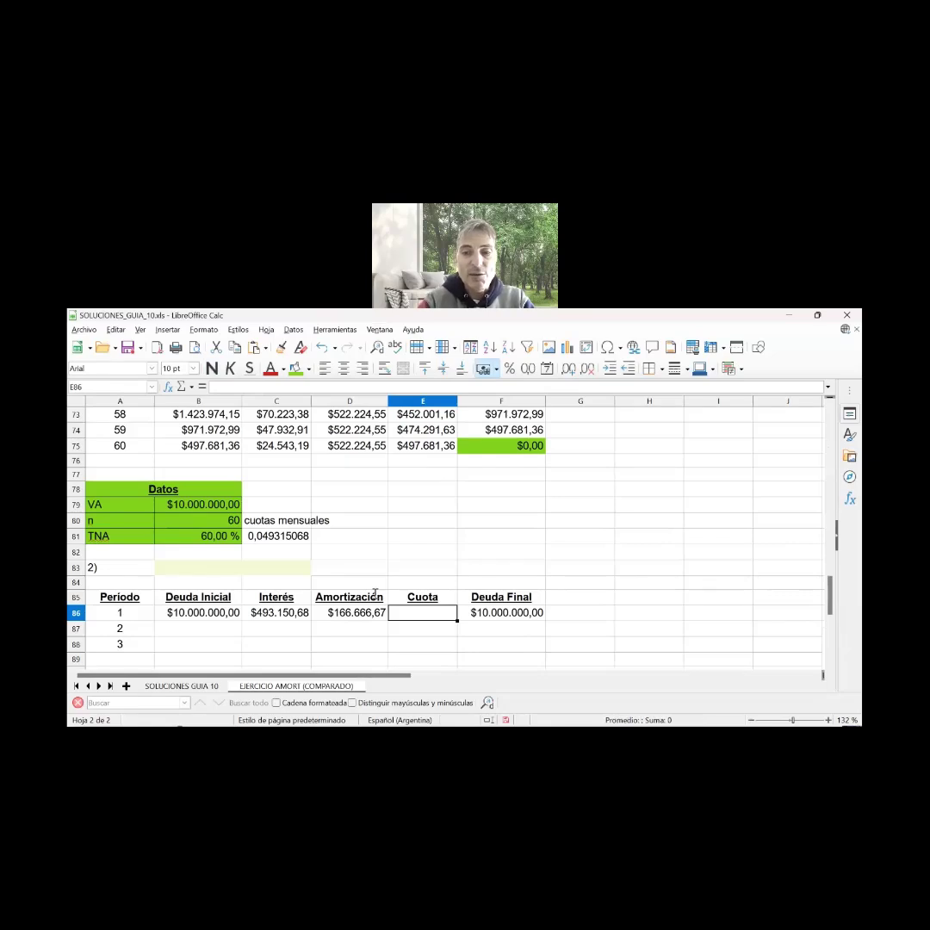
{"action": "type", "text": "+"}
{"action": "key", "text": "Left"}
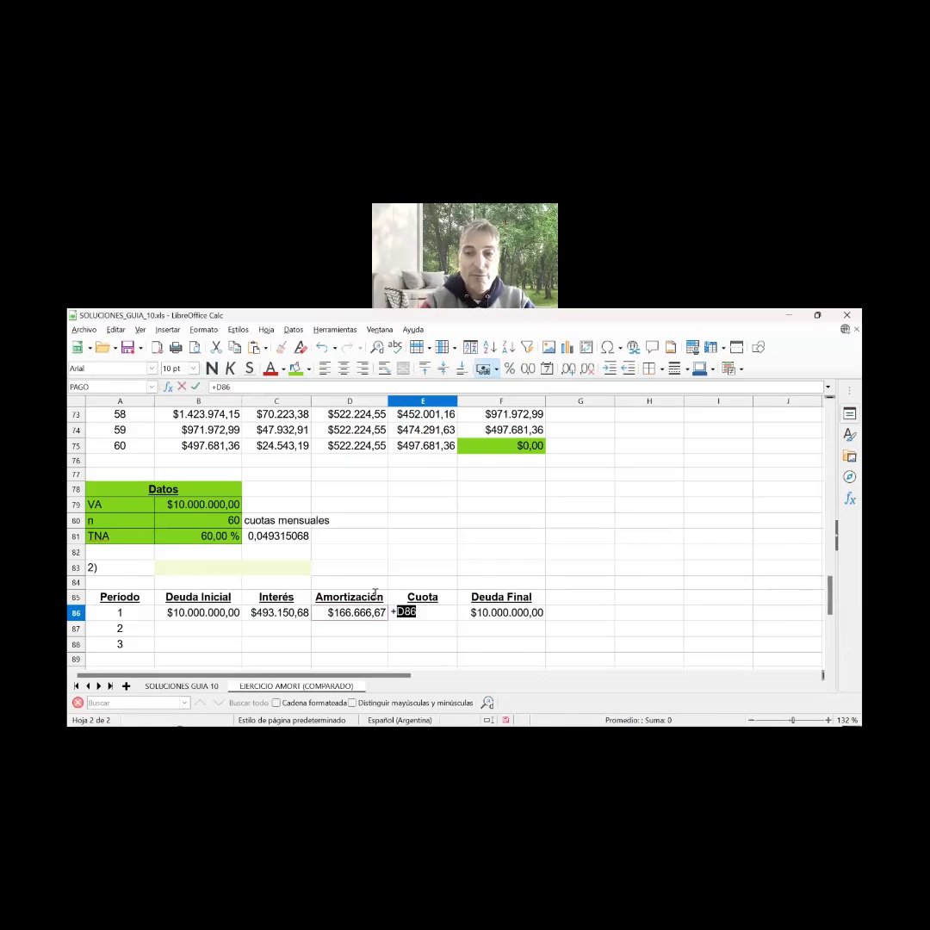
{"action": "type", "text": "+"}
{"action": "key", "text": "Left"}
{"action": "key", "text": "Left"}
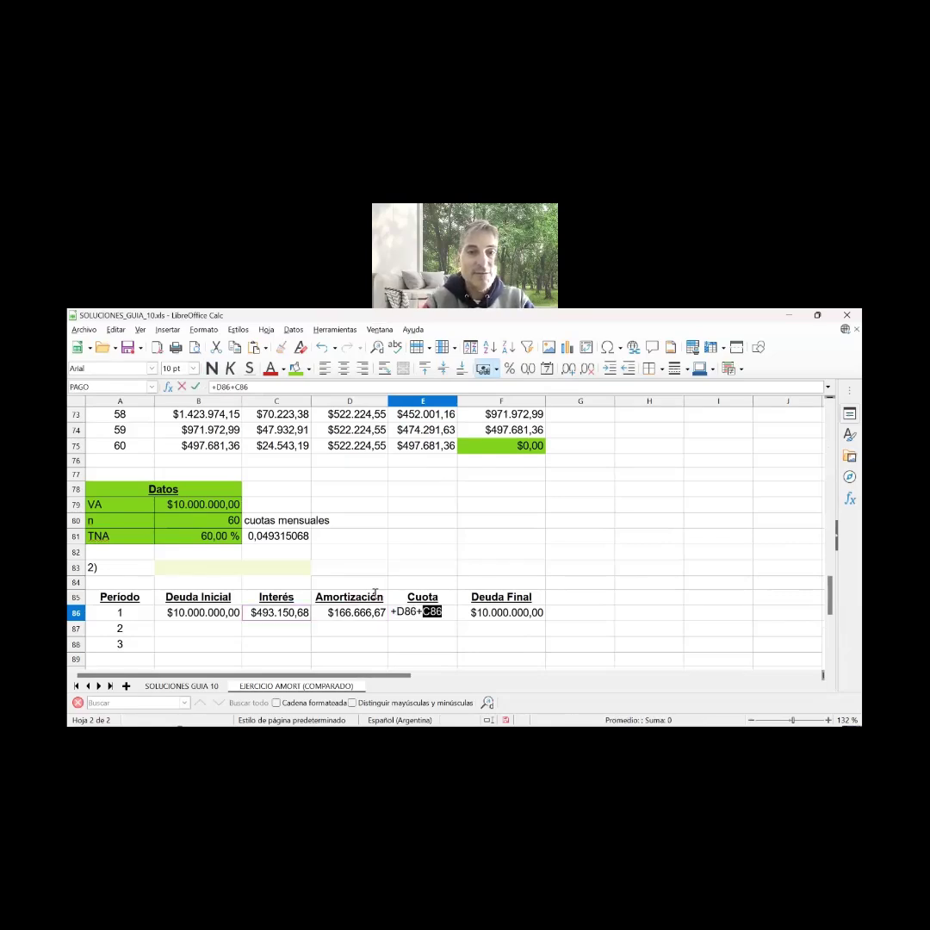
{"action": "key", "text": "Return"}
{"action": "key", "text": "Up"}
Correct the period 1 final debt formula in F86 to subtract the amortisation instead of the instalment, =+B86-D86
{"action": "left_click", "coordinate": [517, 614]}
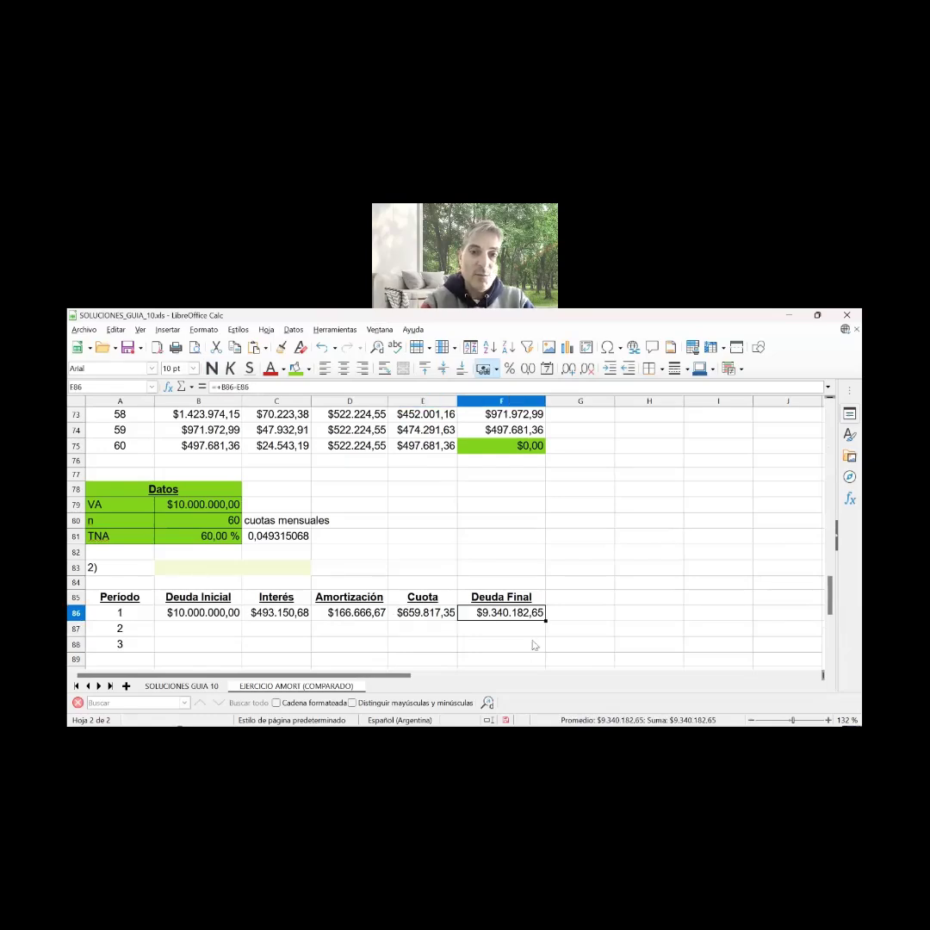
{"action": "double_click", "coordinate": [519, 618]}
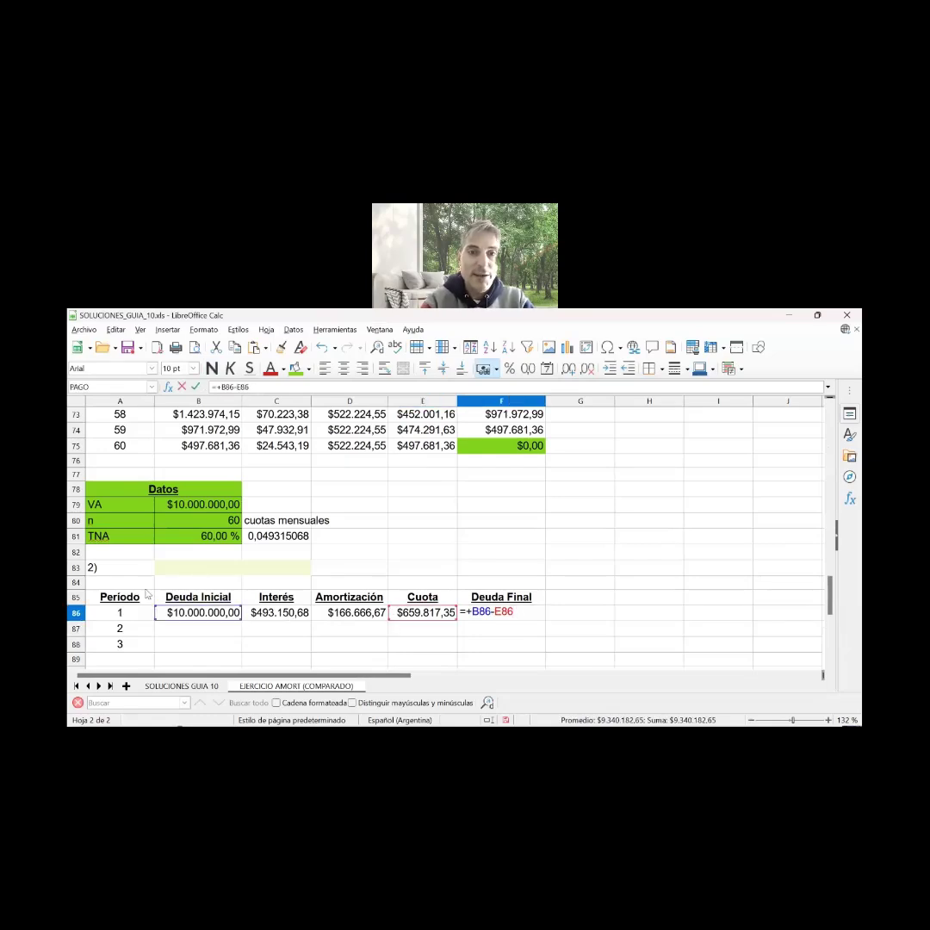
{"action": "key", "text": "BackSpace"}
{"action": "key", "text": "BackSpace"}
{"action": "key", "text": "BackSpace"}
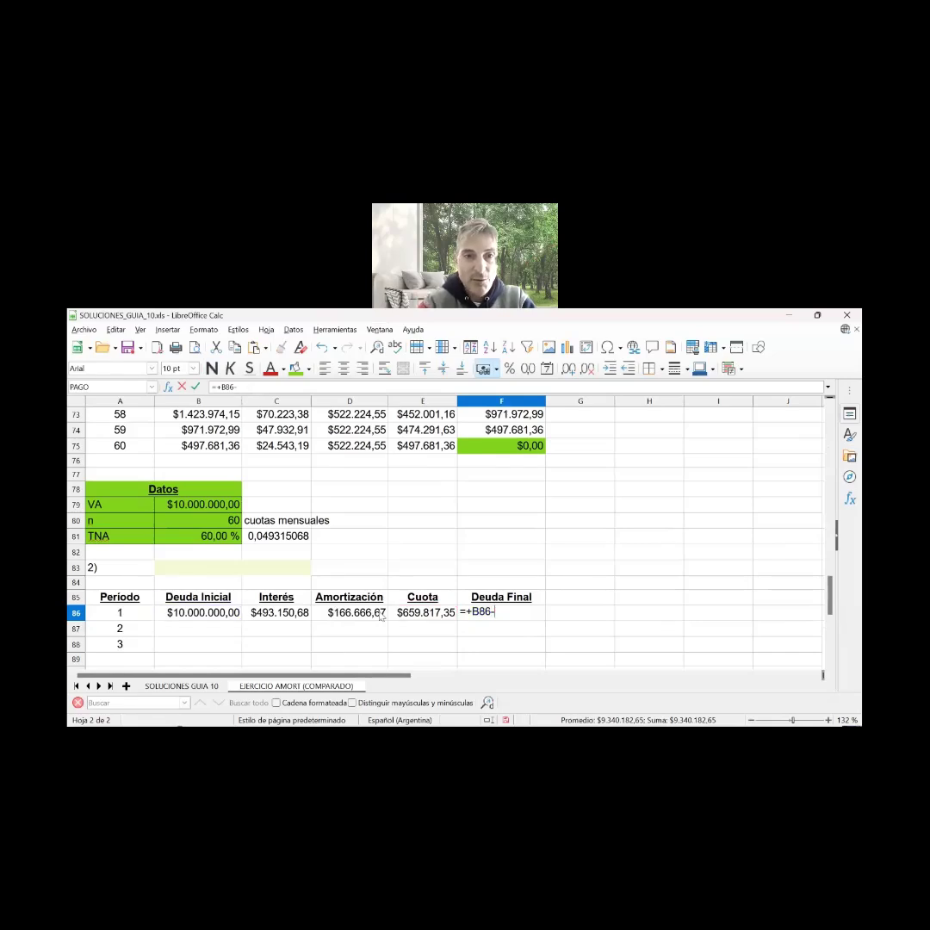
{"action": "left_click", "coordinate": [376, 615]}
{"action": "key", "text": "Return"}
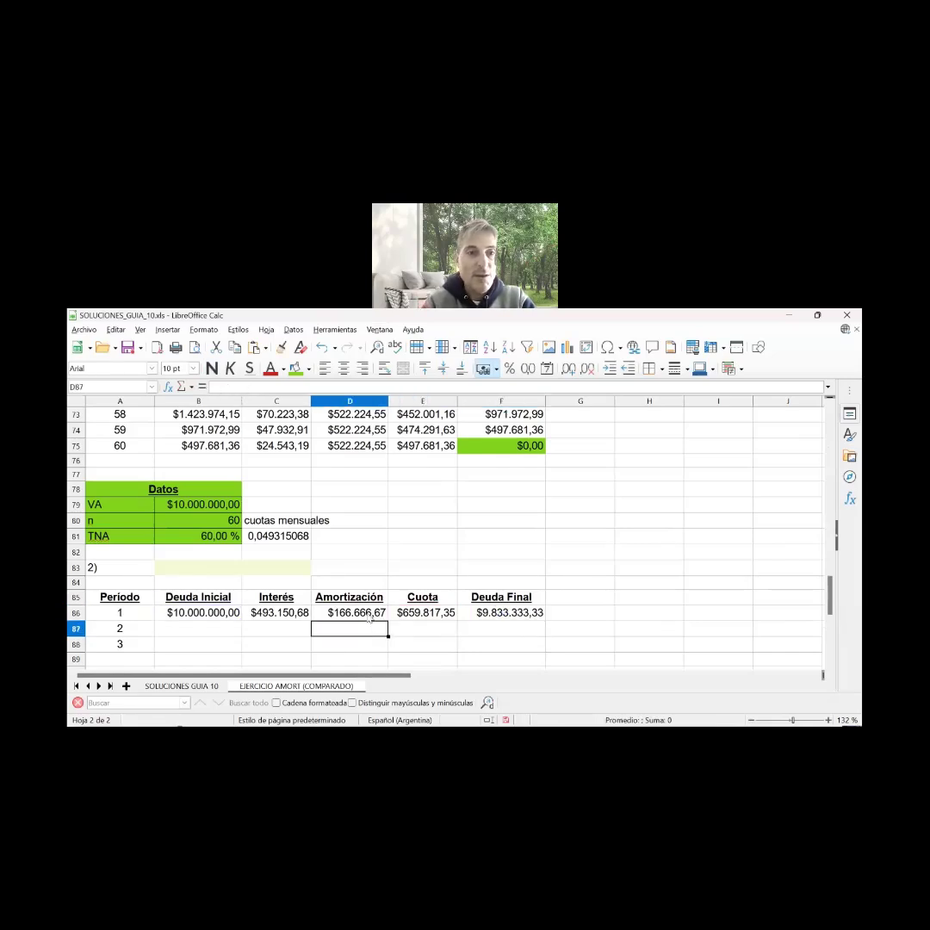
Link the period 2 initial debt in B87 to the period 1 final debt with +F86
{"action": "key", "text": "Left"}
{"action": "key", "text": "Left"}
{"action": "type", "text": "+"}
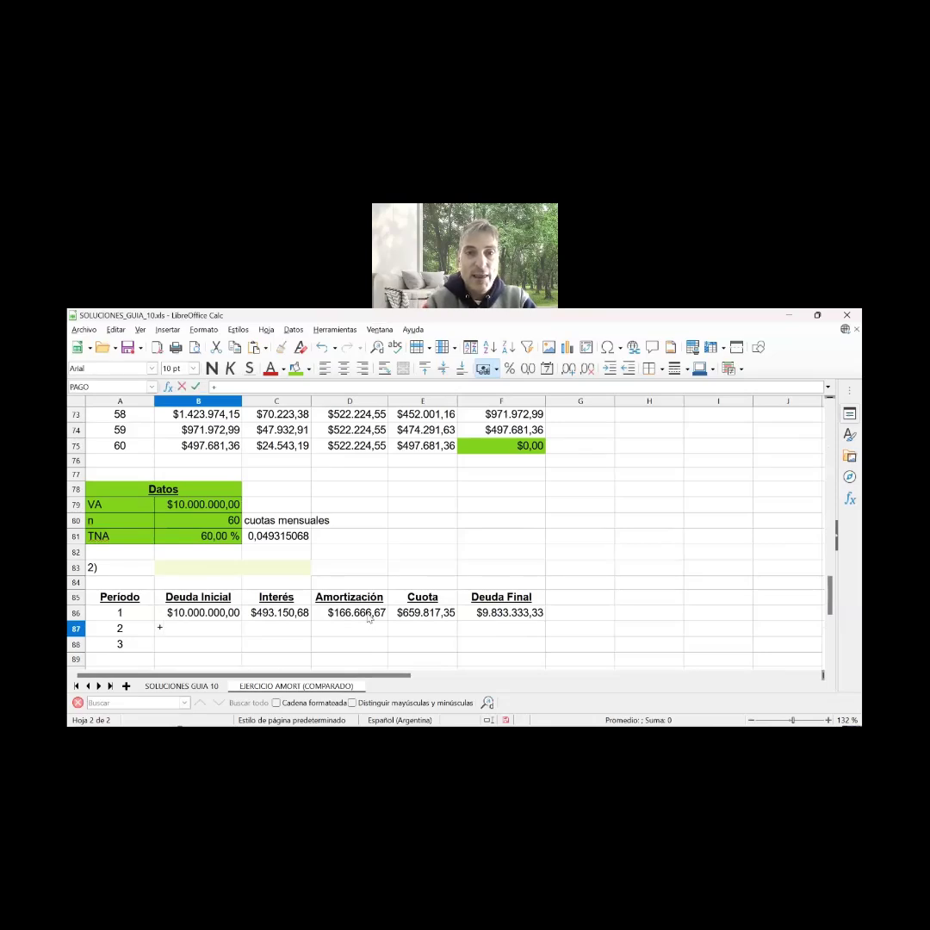
{"action": "key", "text": "Up"}
{"action": "key", "text": "Right"}
{"action": "key", "text": "Right"}
{"action": "key", "text": "Right"}
{"action": "key", "text": "Right"}
{"action": "key", "text": "Return"}
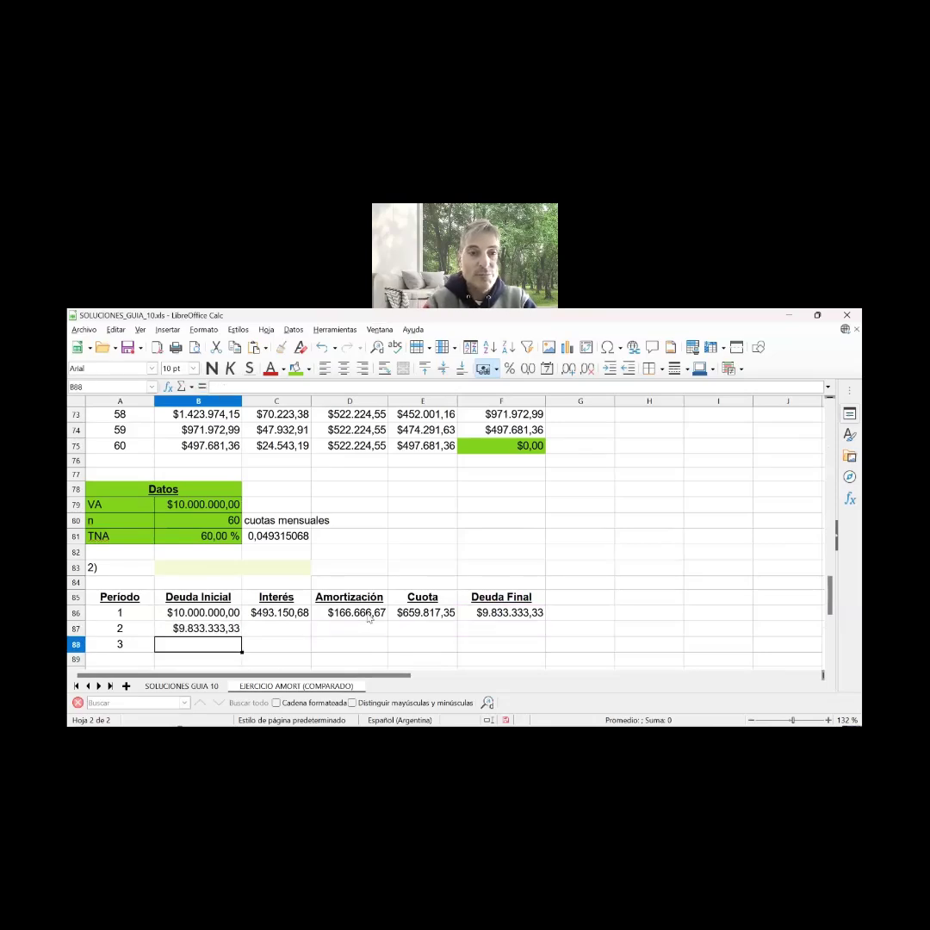
Copy the period 1 interest, amortisation, instalment and final debt formulas from C86:F86 down to row 87
{"action": "key", "text": "Up"}
{"action": "key", "text": "Right"}
{"action": "key", "text": "Up"}
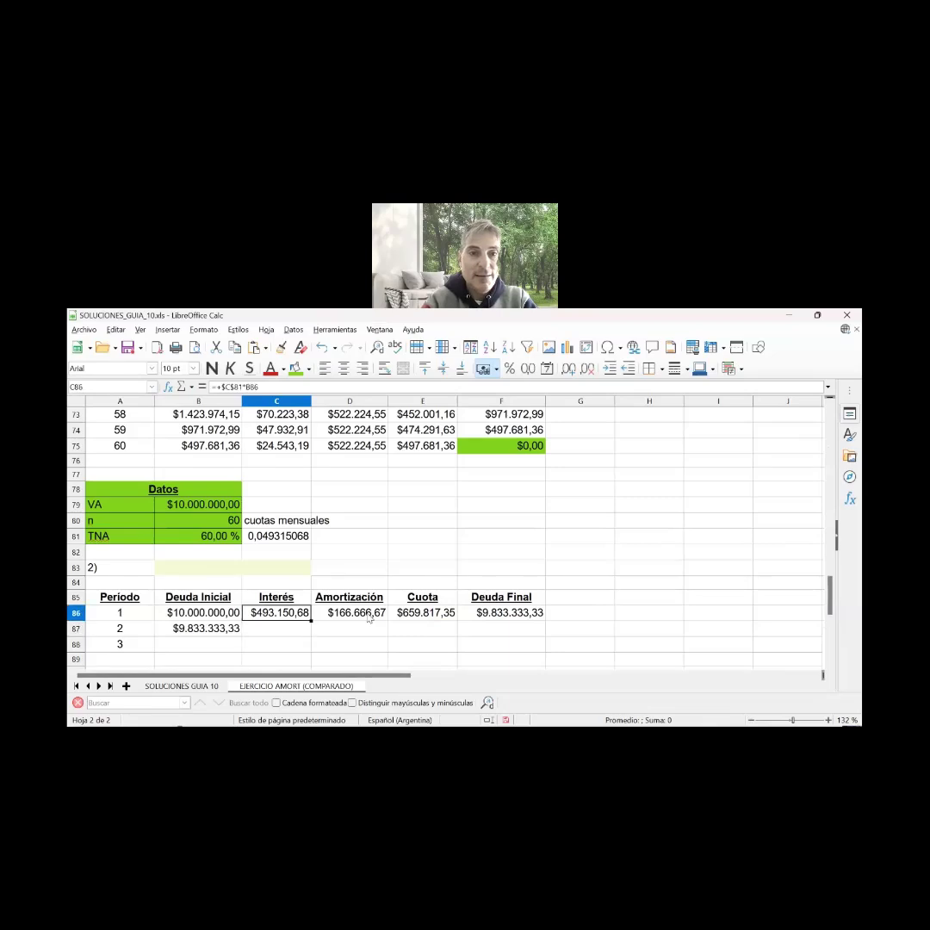
{"action": "key", "text": "shift+Right"}
{"action": "key", "text": "shift+Right"}
{"action": "key", "text": "shift+Right"}
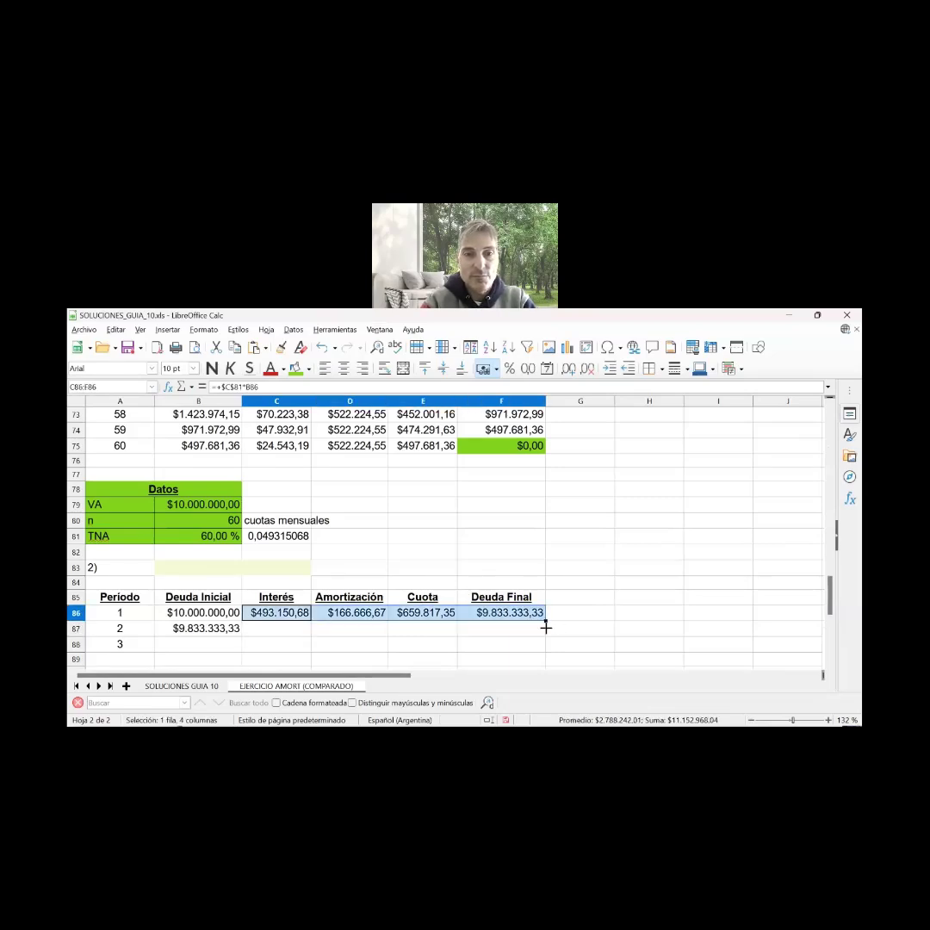
{"action": "left_click_drag", "start_coordinate": [546, 631], "coordinate": [546, 634]}
Check the cell references in the copied period 2 formulas for interest in C87 and amortisation in D87
{"action": "double_click", "coordinate": [276, 628]}
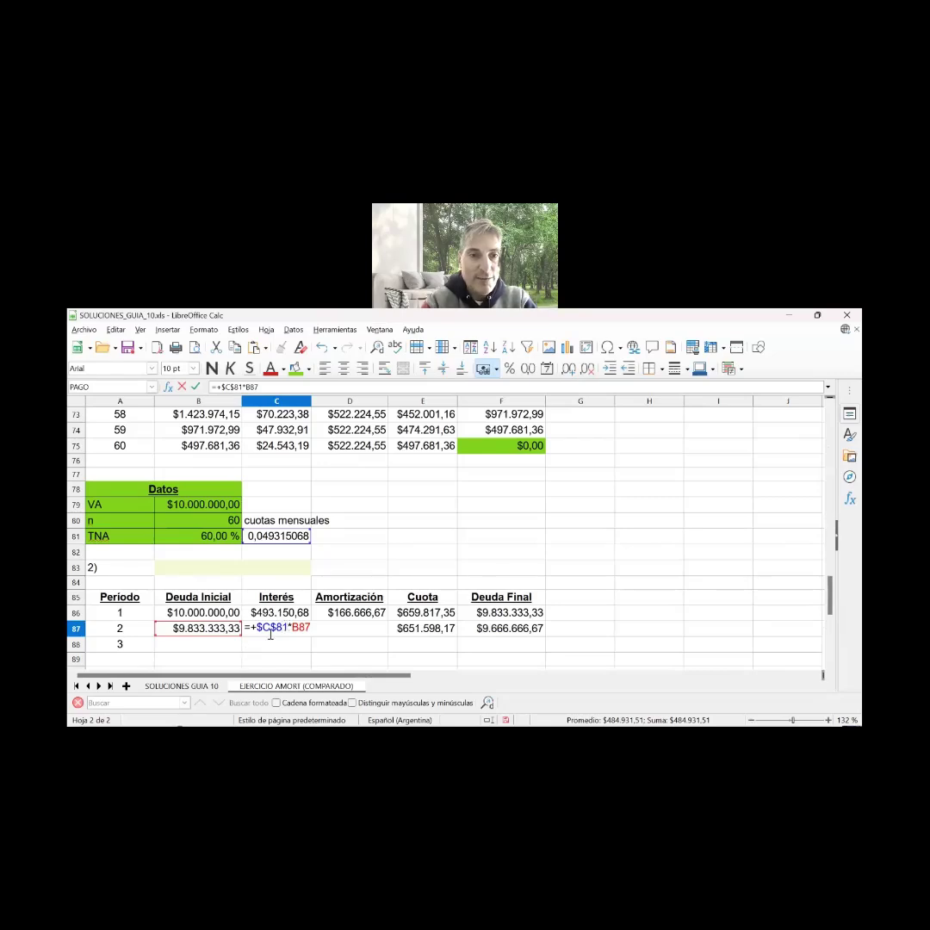
{"action": "key", "text": "Return"}
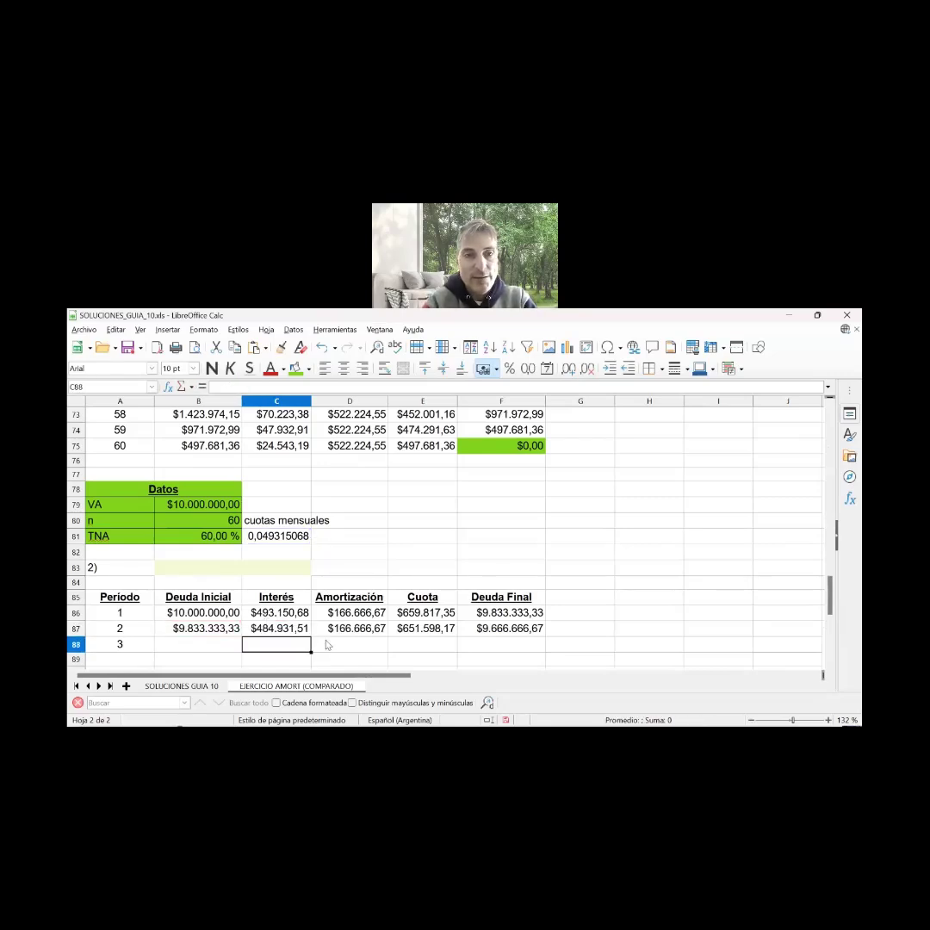
{"action": "left_click", "coordinate": [344, 628]}
{"action": "key", "text": "F2"}
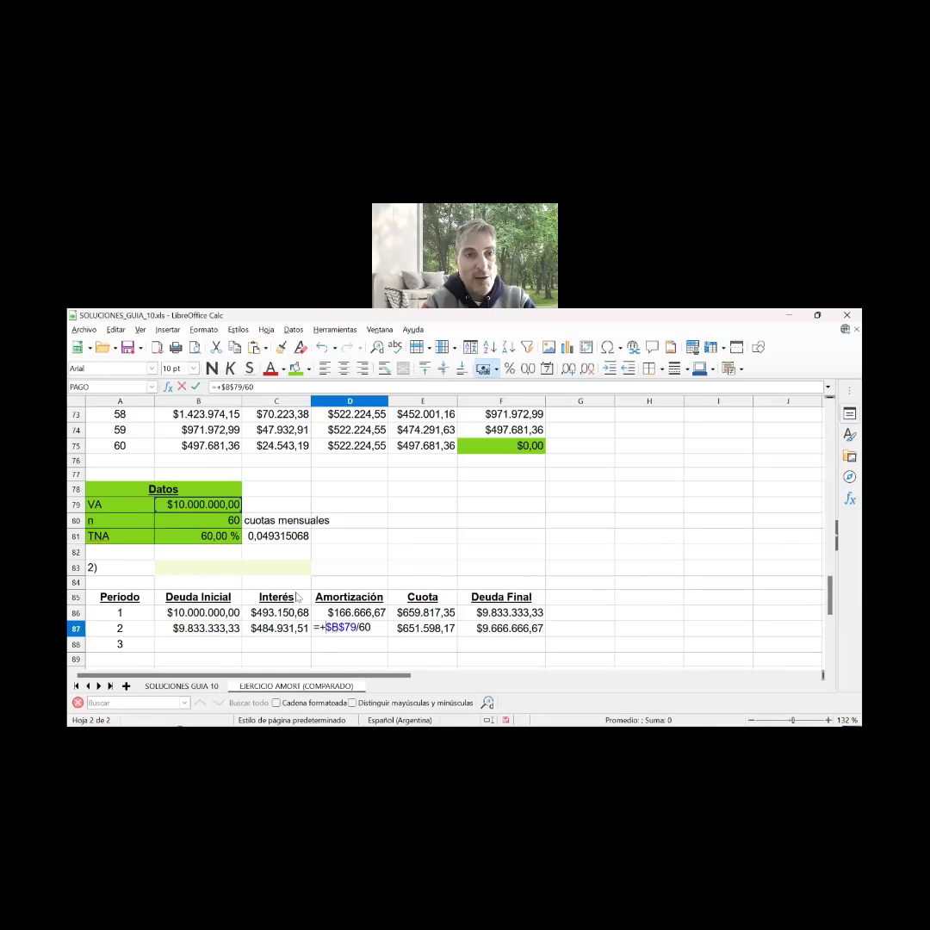
{"action": "key", "text": "Return"}
{"action": "key", "text": "Up"}
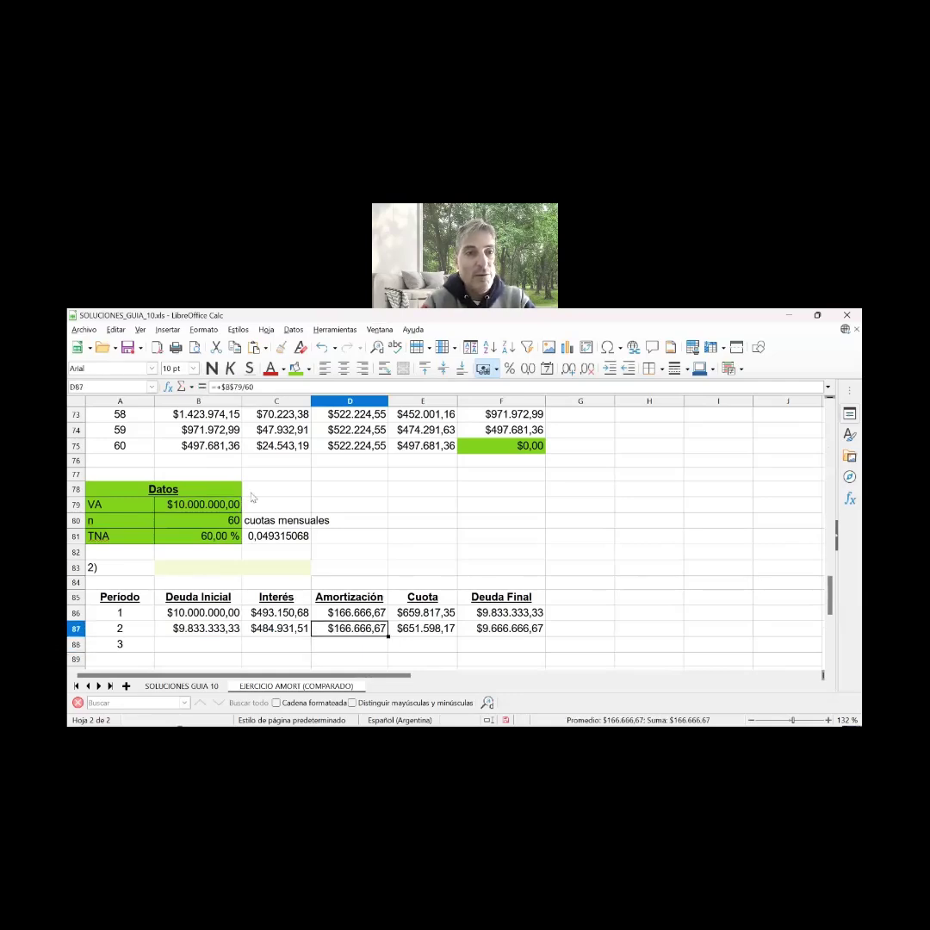
Extend the period numbering from A87:A88 down to period 60 in A145
{"action": "key", "text": "Left"}
{"action": "key", "text": "Left"}
{"action": "key", "text": "Down"}
{"action": "key", "text": "Down"}
{"action": "key", "text": "Up"}
{"action": "key", "text": "Up"}
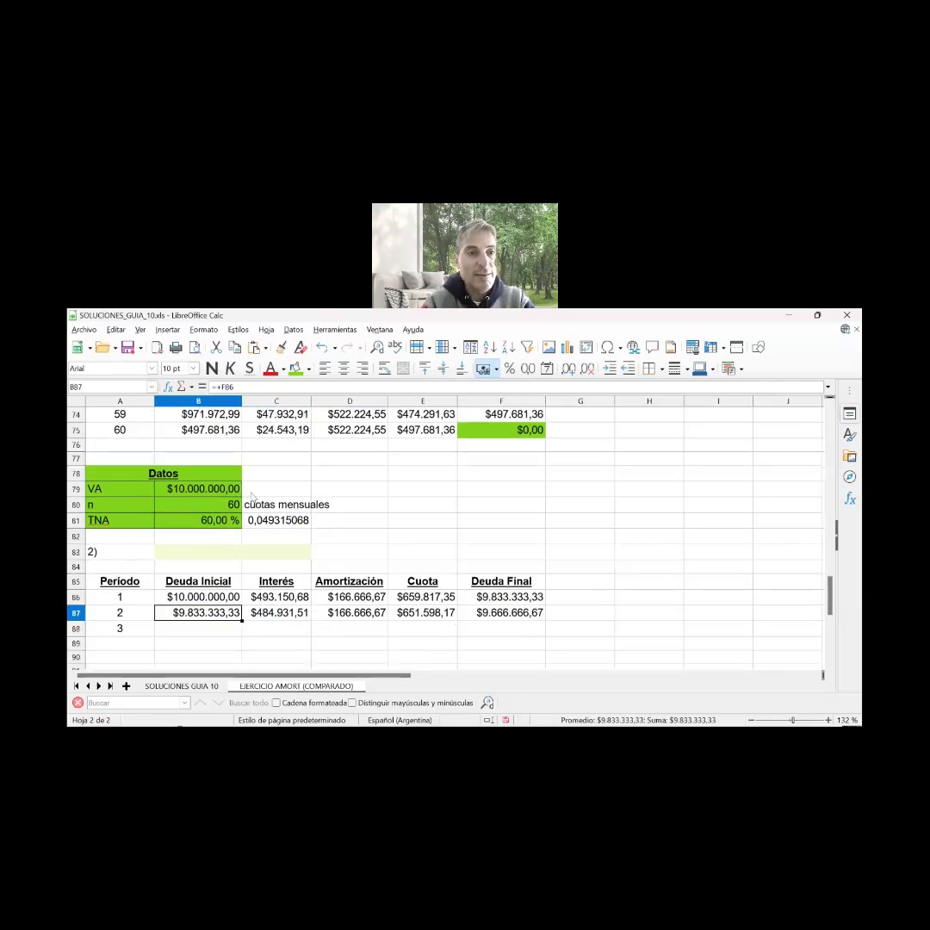
{"action": "key", "text": "Left"}
{"action": "key", "text": "shift+Down"}
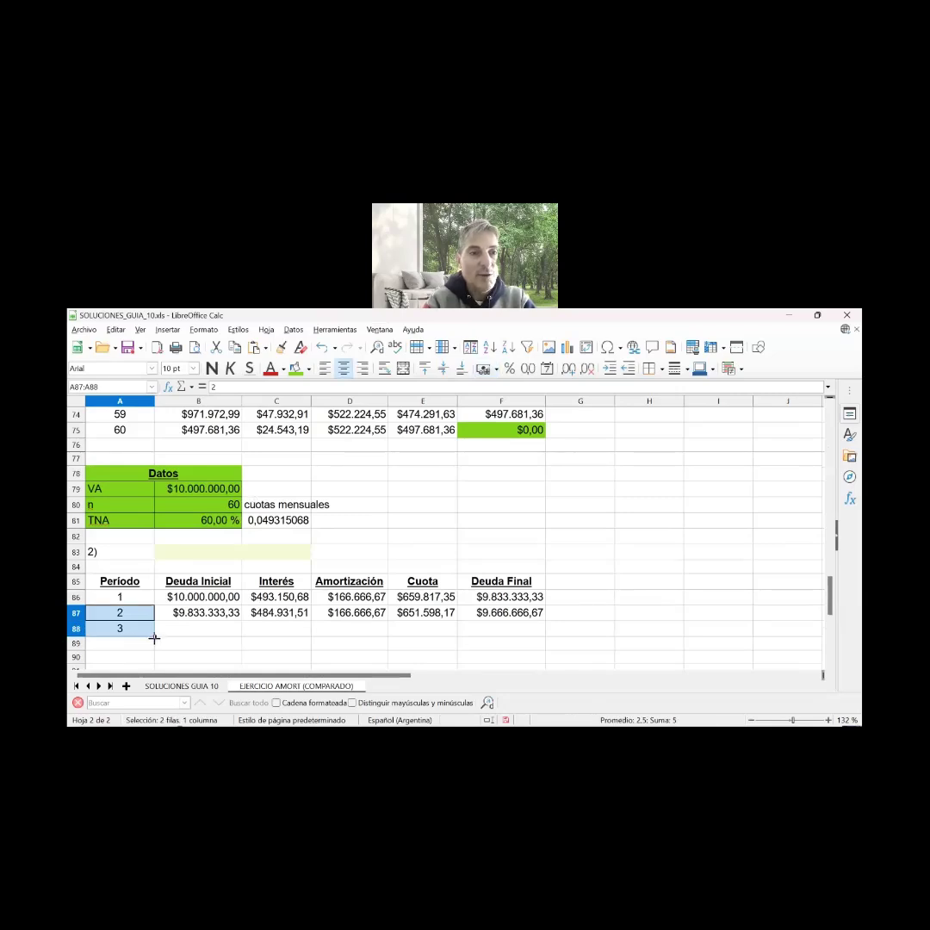
{"action": "left_click_drag", "start_coordinate": [154, 638], "coordinate": [148, 546]}
Fill the period 2 formulas in B87:F87 down through period 60 in row 145
{"action": "left_click", "coordinate": [208, 525]}
{"action": "key", "text": "Up"}
{"action": "key", "text": "Up"}
{"action": "key", "text": "Up"}
{"action": "key", "text": "Up"}
{"action": "key", "text": "Up"}
{"action": "key", "text": "Up"}
{"action": "key", "text": "Up"}
{"action": "key", "text": "Up"}
{"action": "key", "text": "Up"}
{"action": "key", "text": "Up"}
{"action": "key", "text": "Up"}
{"action": "key", "text": "Up"}
{"action": "key", "text": "Up"}
{"action": "key", "text": "Up"}
{"action": "key", "text": "Up"}
{"action": "key", "text": "Up"}
{"action": "key", "text": "Up"}
{"action": "key", "text": "Up"}
{"action": "key", "text": "Up"}
{"action": "key", "text": "Up"}
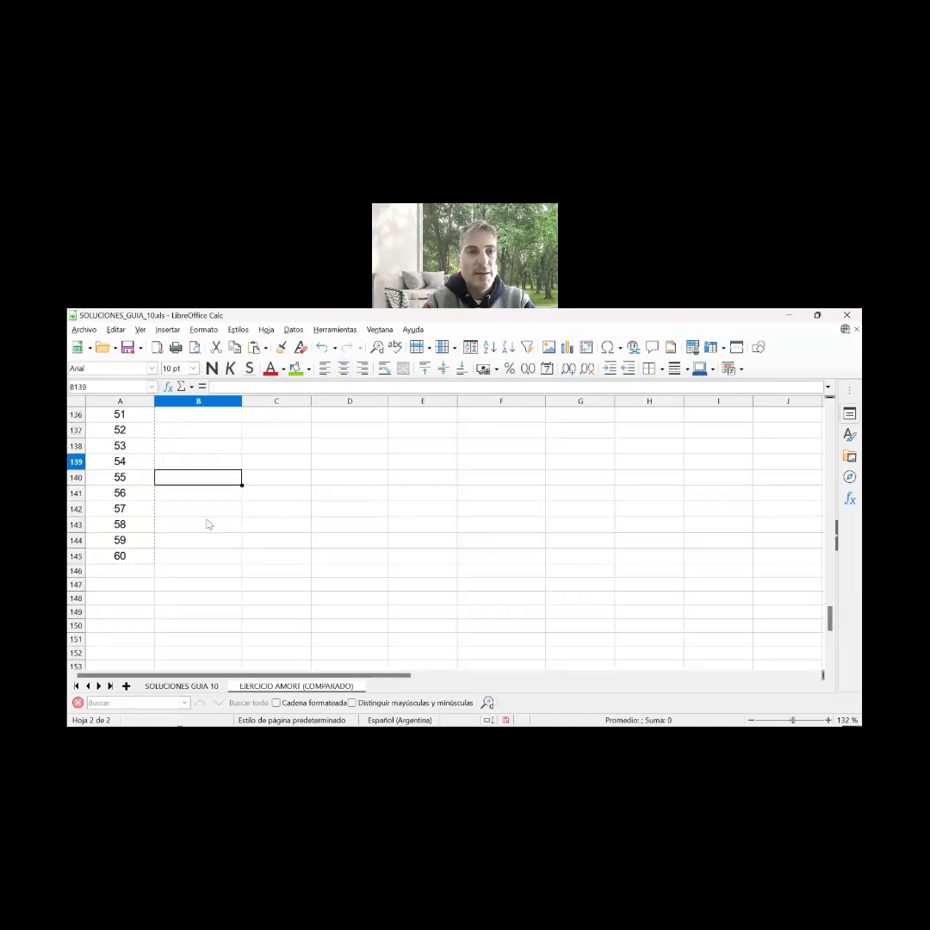
{"action": "key", "text": "Up"}
{"action": "key", "text": "Up"}
{"action": "key", "text": "Up"}
{"action": "key", "text": "Up"}
{"action": "key", "text": "Up"}
{"action": "key", "text": "Up"}
{"action": "key", "text": "Up"}
{"action": "key", "text": "Up"}
{"action": "key", "text": "Up"}
{"action": "key", "text": "Up"}
{"action": "key", "text": "Up"}
{"action": "key", "text": "Up"}
{"action": "key", "text": "Up"}
{"action": "key", "text": "Up"}
{"action": "key", "text": "Up"}
{"action": "key", "text": "Up"}
{"action": "key", "text": "Up"}
{"action": "key", "text": "Up"}
{"action": "key", "text": "Up"}
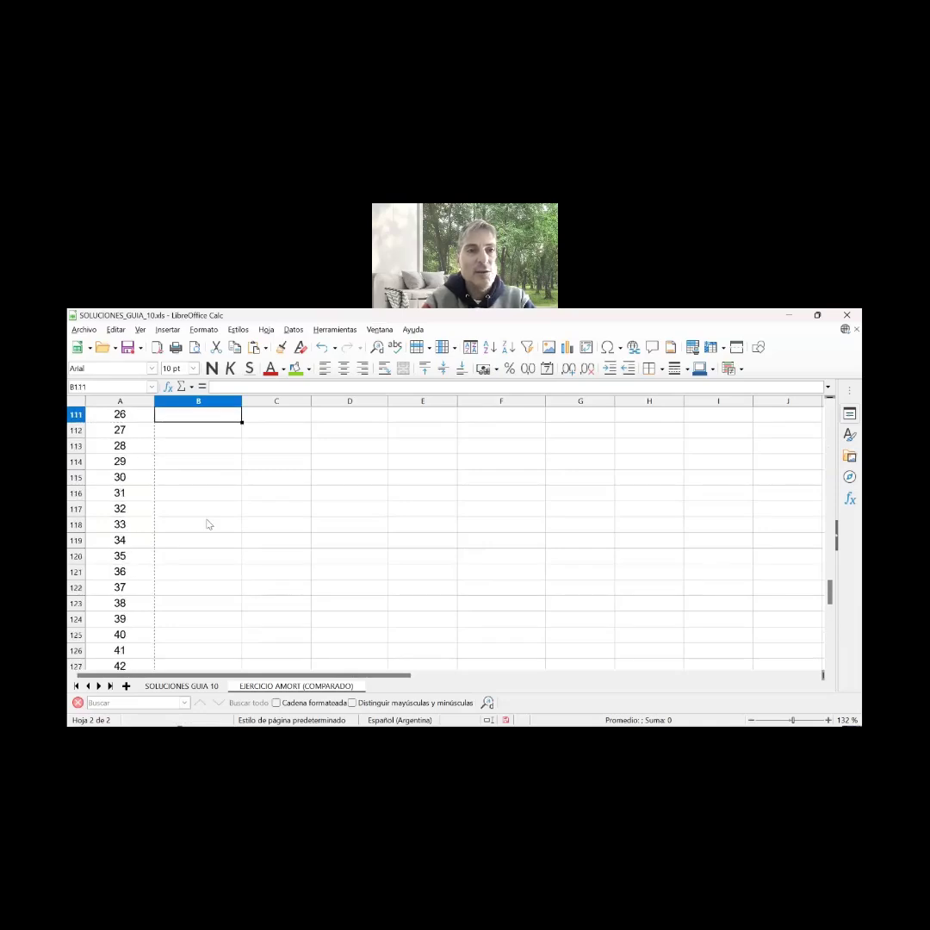
{"action": "key", "text": "Up"}
{"action": "key", "text": "Up"}
{"action": "key", "text": "Up"}
{"action": "key", "text": "Up"}
{"action": "key", "text": "Up"}
{"action": "key", "text": "Up"}
{"action": "key", "text": "Up"}
{"action": "key", "text": "Up"}
{"action": "key", "text": "Up"}
{"action": "key", "text": "Up"}
{"action": "key", "text": "Up"}
{"action": "key", "text": "Up"}
{"action": "key", "text": "Up"}
{"action": "key", "text": "Up"}
{"action": "key", "text": "Up"}
{"action": "key", "text": "Up"}
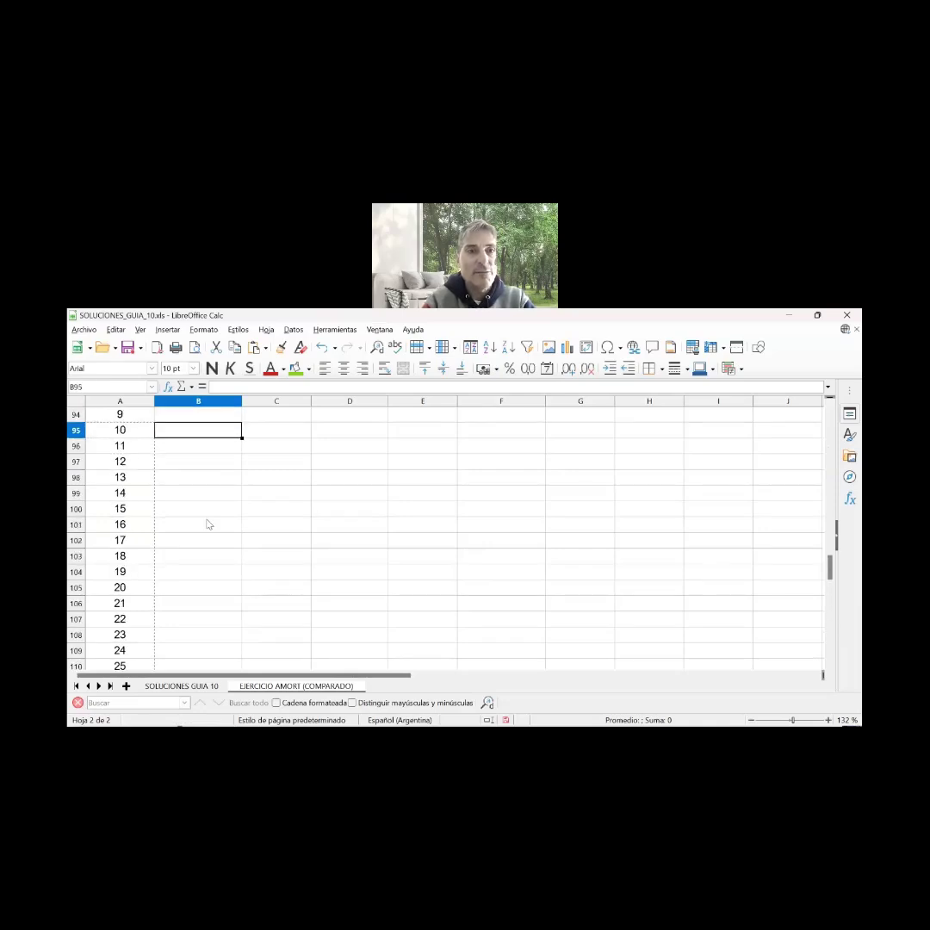
{"action": "key", "text": "Down"}
{"action": "key", "text": "Down"}
{"action": "key", "text": "Down"}
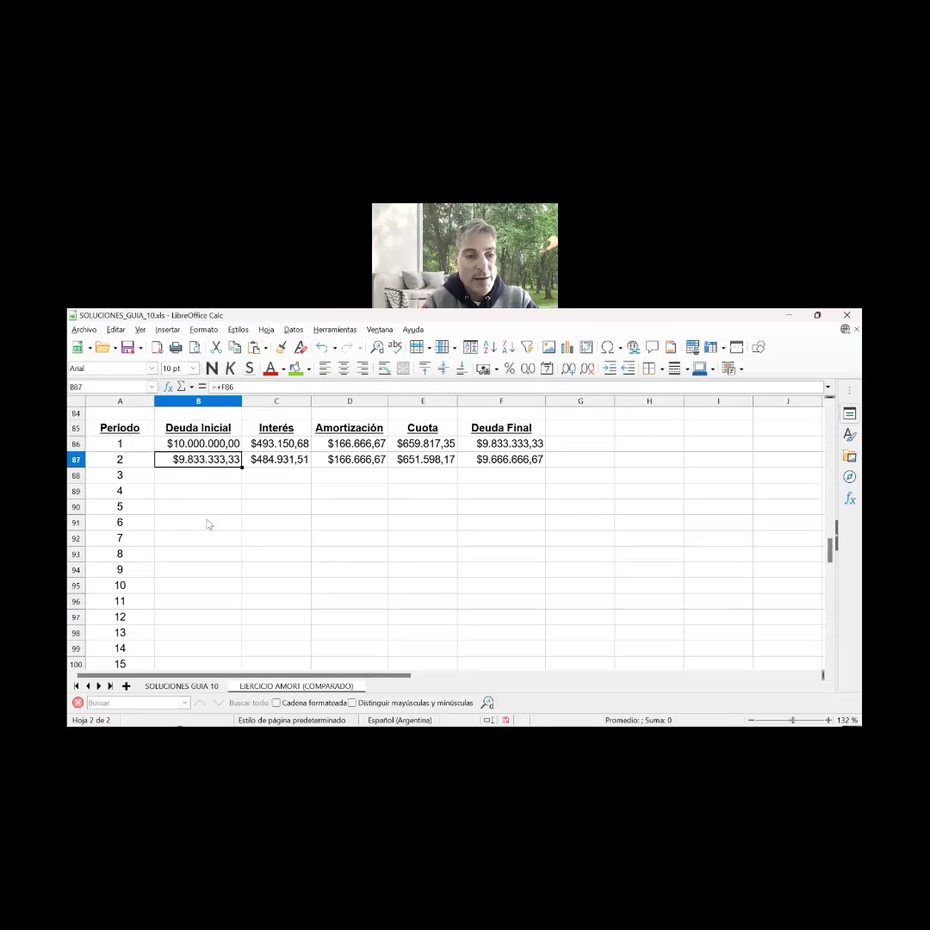
{"action": "key", "text": "shift+Right"}
{"action": "key", "text": "shift+Right"}
{"action": "key", "text": "shift+Right"}
{"action": "key", "text": "shift+Right"}
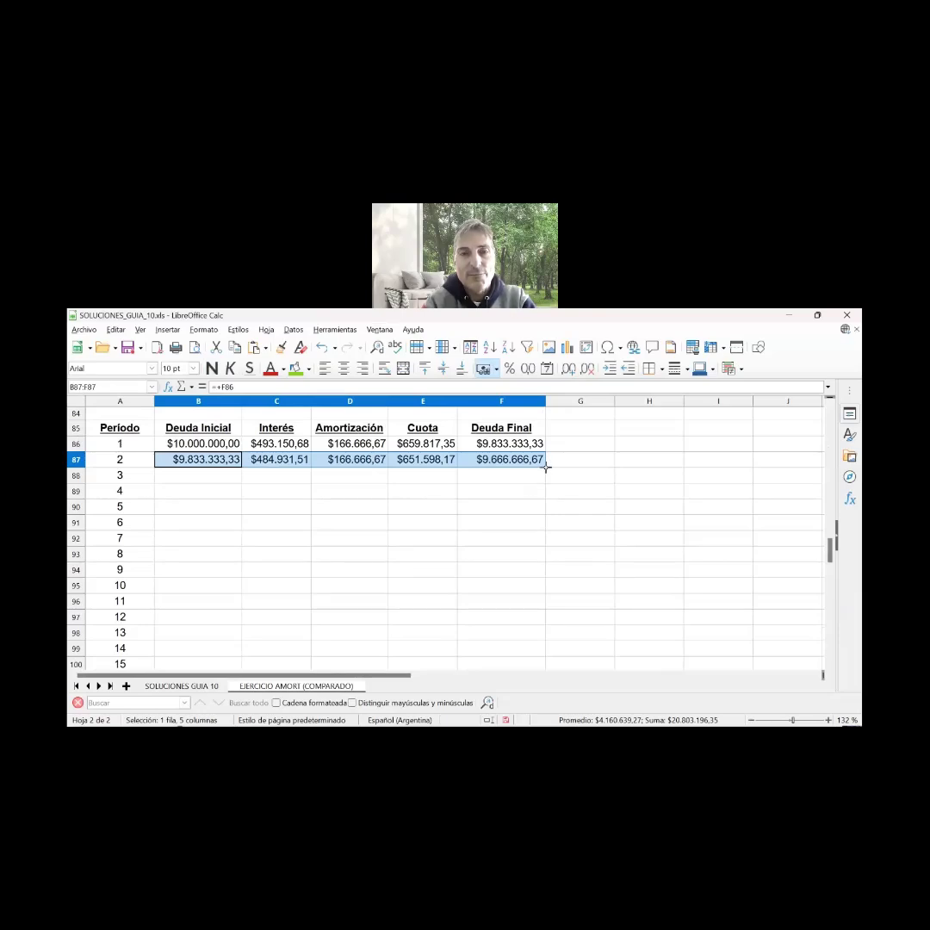
{"action": "mouse_move", "coordinate": [546, 467]}
{"action": "left_mouse_down"}
{"action": "mouse_move", "coordinate": [559, 724]}
{"action": "mouse_move", "coordinate": [562, 387]}
{"action": "mouse_move", "coordinate": [551, 494]}
{"action": "left_mouse_up"}
Highlight the period 60 final debt in F145 with a green background
{"action": "left_click", "coordinate": [508, 492]}
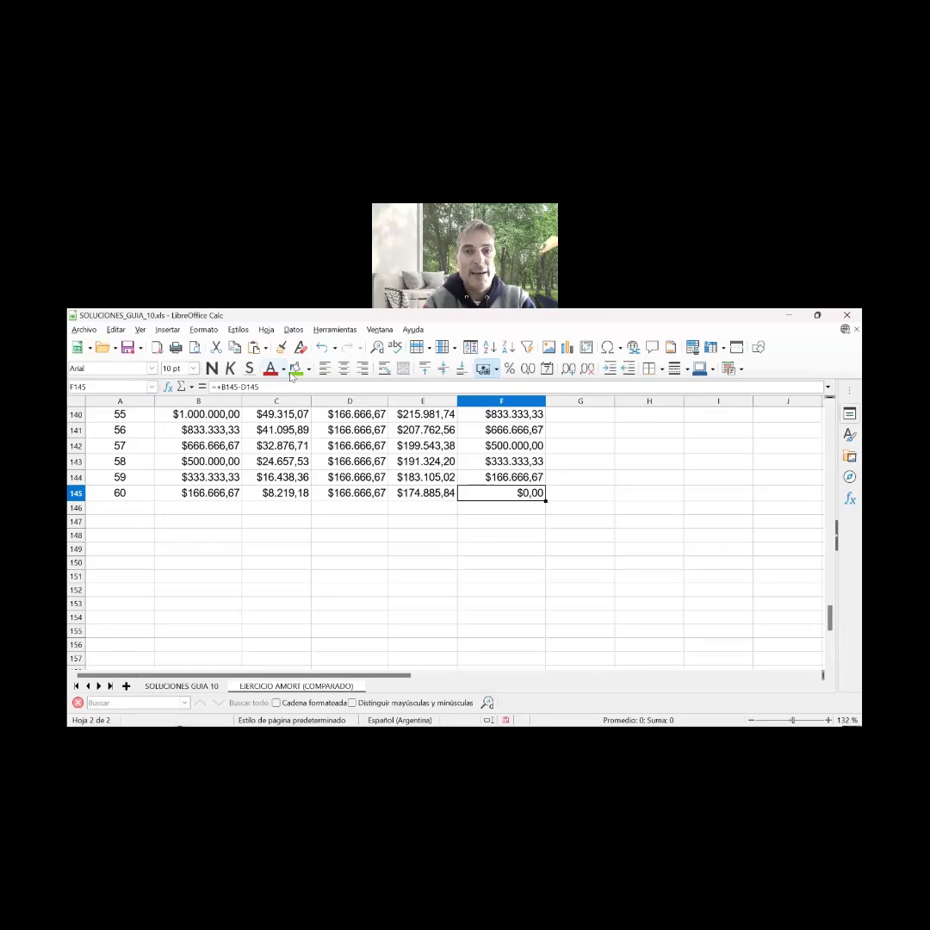
{"action": "left_click", "coordinate": [295, 369]}
Review the final debt column of the constant-amortisation table from period 60 back up to its first periods
{"action": "key", "text": "Up"}
{"action": "key", "text": "Up"}
{"action": "key", "text": "Up"}
{"action": "key", "text": "Up"}
{"action": "key", "text": "Up"}
{"action": "key", "text": "Up"}
{"action": "key", "text": "Up"}
{"action": "key", "text": "Up"}
{"action": "key", "text": "Up"}
{"action": "key", "text": "Up"}
{"action": "key", "text": "Up"}
{"action": "key", "text": "Up"}
{"action": "key", "text": "Up"}
{"action": "key", "text": "Up"}
{"action": "key", "text": "Up"}
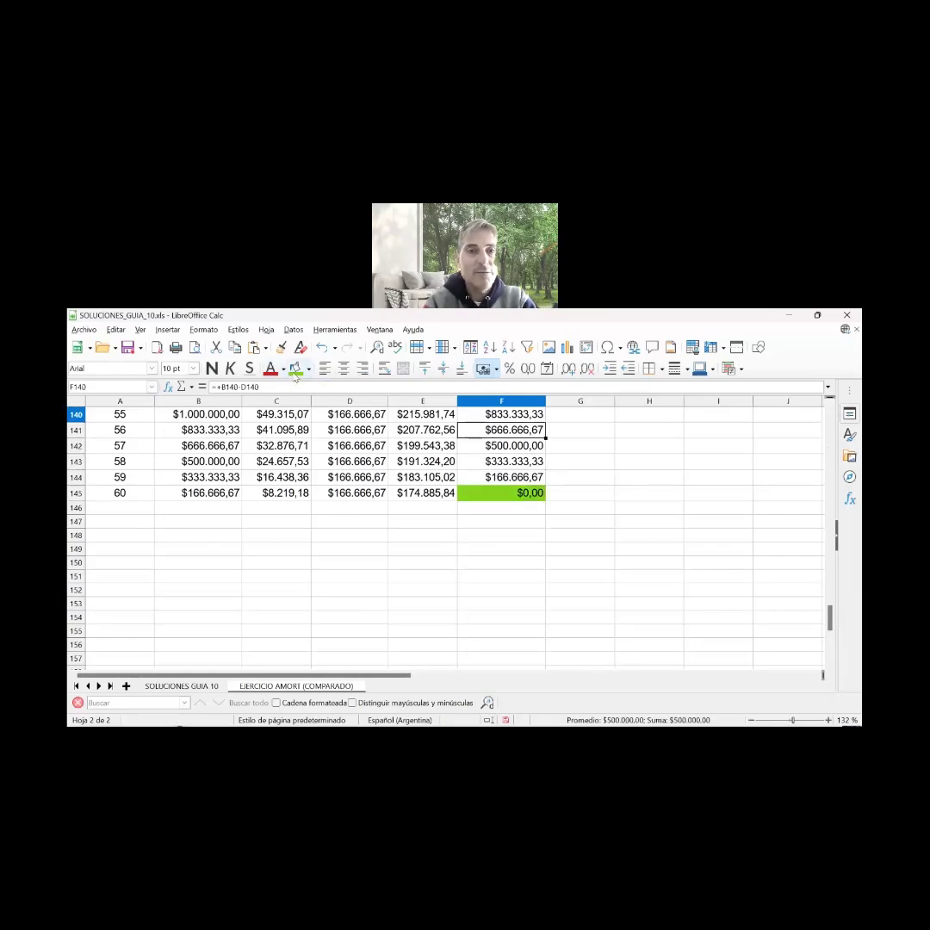
{"action": "key", "text": "Up"}
{"action": "key", "text": "Up"}
{"action": "key", "text": "Up"}
{"action": "key", "text": "Up"}
{"action": "key", "text": "Up"}
{"action": "key", "text": "Up"}
{"action": "key", "text": "Up"}
{"action": "key", "text": "Up"}
{"action": "key", "text": "Up"}
{"action": "key", "text": "Up"}
{"action": "key", "text": "Up"}
{"action": "key", "text": "Up"}
{"action": "key", "text": "Up"}
{"action": "key", "text": "Up"}
{"action": "key", "text": "Up"}
{"action": "key", "text": "Up"}
{"action": "key", "text": "Up"}
{"action": "key", "text": "Up"}
{"action": "key", "text": "Up"}
{"action": "key", "text": "Up"}
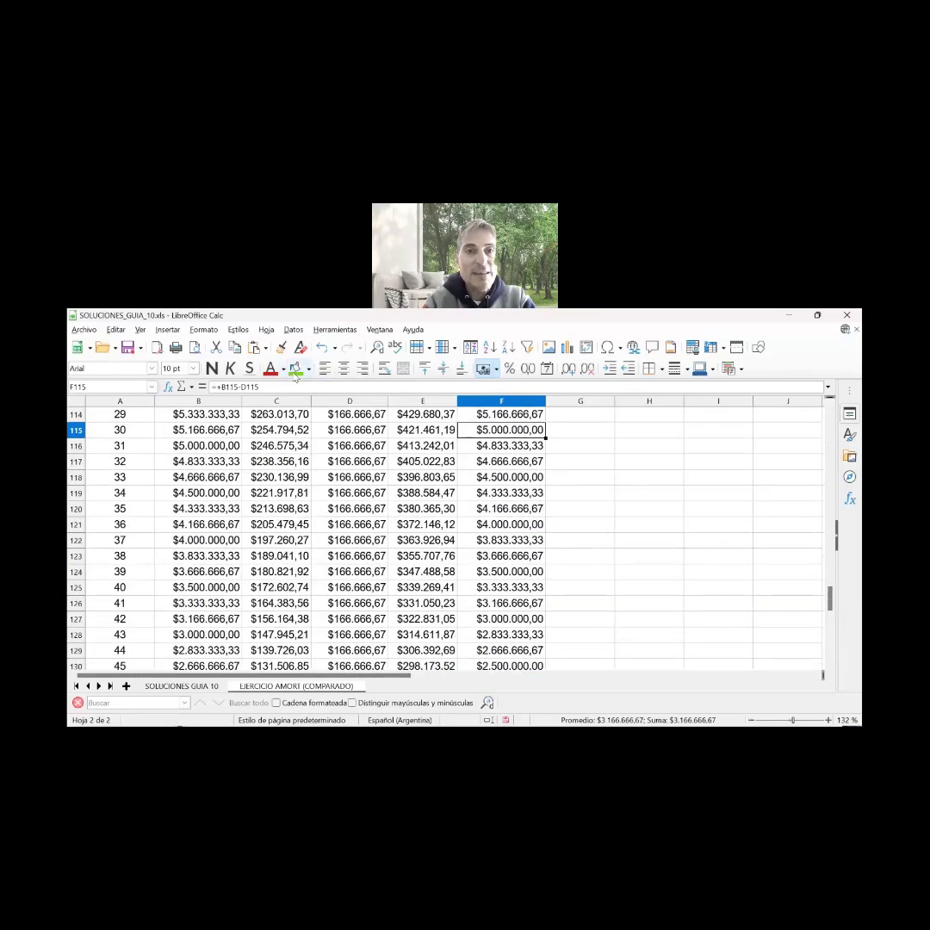
{"action": "key", "text": "Up"}
{"action": "key", "text": "Up"}
{"action": "key", "text": "Up"}
{"action": "key", "text": "Up"}
{"action": "key", "text": "Up"}
{"action": "key", "text": "Up"}
{"action": "key", "text": "Up"}
{"action": "key", "text": "Up"}
{"action": "key", "text": "Up"}
{"action": "key", "text": "Up"}
{"action": "key", "text": "Up"}
{"action": "key", "text": "Up"}
{"action": "key", "text": "Up"}
{"action": "key", "text": "Up"}
{"action": "key", "text": "Up"}
{"action": "key", "text": "Up"}
{"action": "key", "text": "Up"}
{"action": "key", "text": "Up"}
{"action": "key", "text": "Up"}
{"action": "key", "text": "Up"}
{"action": "key", "text": "Down"}
{"action": "key", "text": "Down"}
{"action": "key", "text": "Down"}
{"action": "key", "text": "Down"}
{"action": "key", "text": "Down"}
{"action": "key", "text": "Down"}
{"action": "key", "text": "Down"}
{"action": "key", "text": "Down"}
{"action": "key", "text": "Down"}
{"action": "key", "text": "Down"}
{"action": "key", "text": "Down"}
{"action": "key", "text": "Down"}
{"action": "key", "text": "Down"}
{"action": "key", "text": "Down"}
{"action": "key", "text": "Down"}
{"action": "key", "text": "Down"}
{"action": "key", "text": "Down"}
{"action": "key", "text": "Down"}
{"action": "key", "text": "Down"}
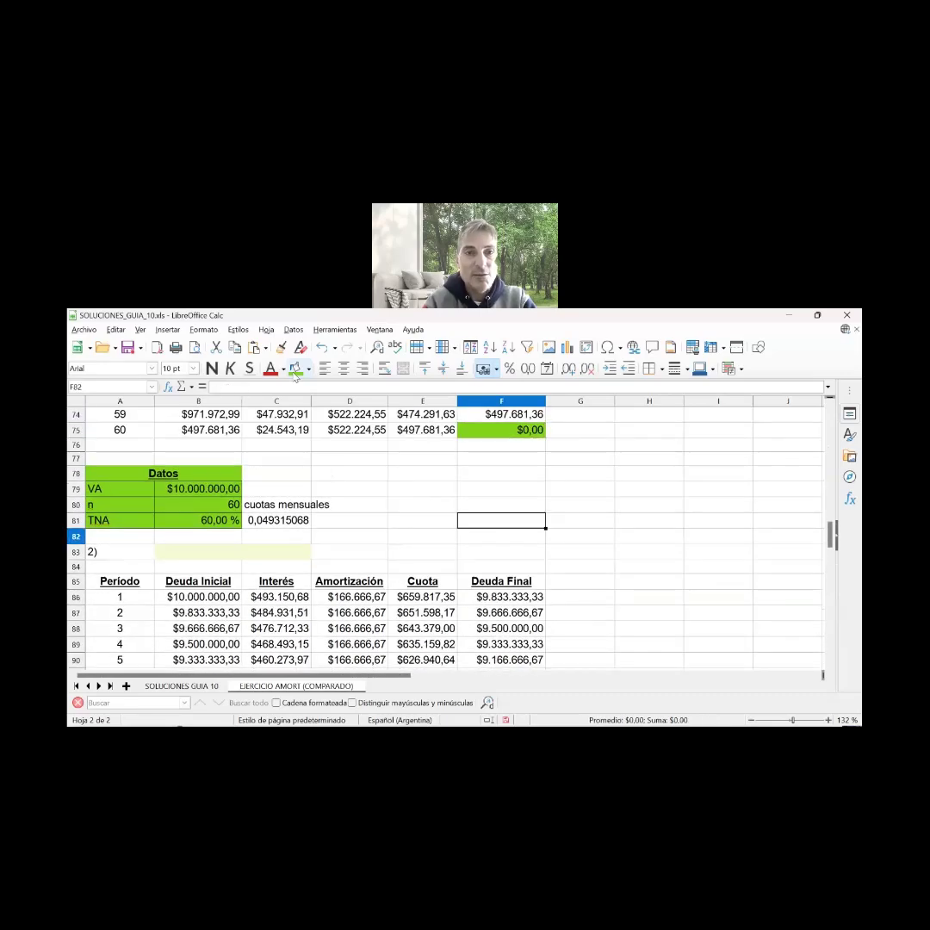
{"action": "key", "text": "Up"}
{"action": "key", "text": "Up"}
{"action": "key", "text": "Up"}
{"action": "key", "text": "Up"}
{"action": "key", "text": "Up"}
{"action": "key", "text": "Up"}
{"action": "key", "text": "Up"}
{"action": "key", "text": "Up"}
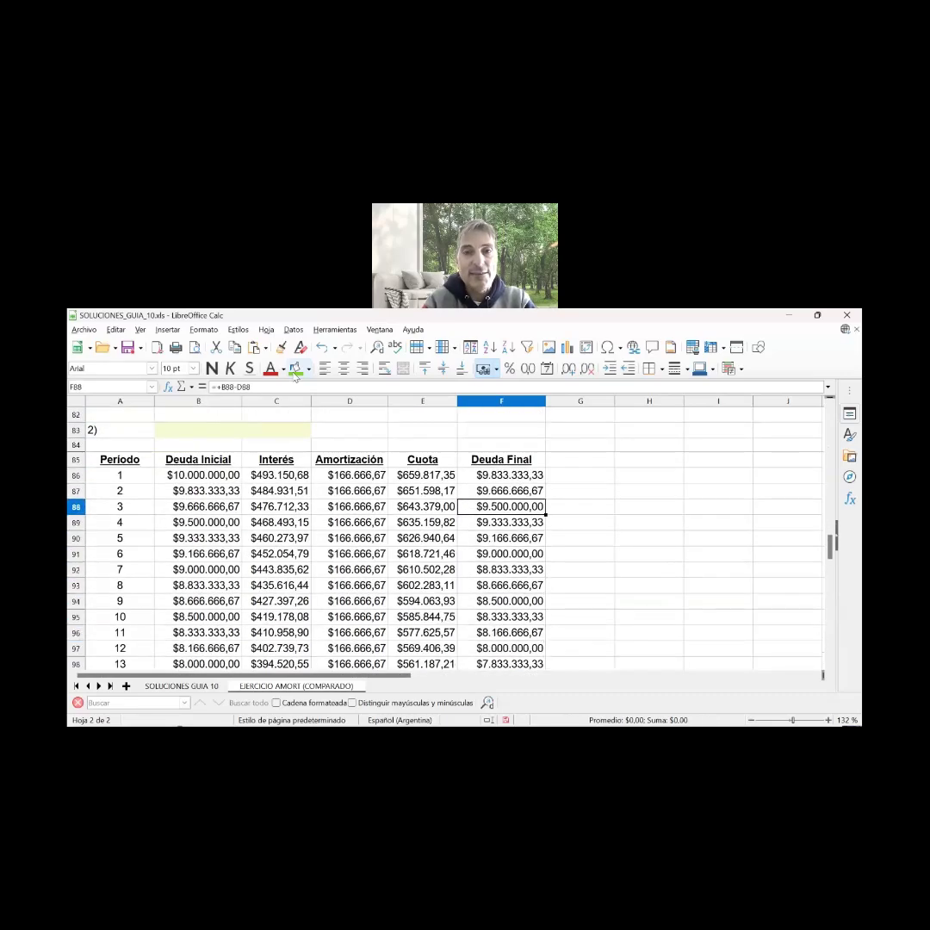
Highlight the amortisation amounts for all 60 periods in D86:D145 with a green background
{"action": "key", "text": "Left"}
{"action": "key", "text": "Left"}
{"action": "key", "text": "shift+Down"}
{"action": "key", "text": "shift+Down"}
{"action": "key", "text": "shift+Down"}
{"action": "key", "text": "shift+Down"}
{"action": "key", "text": "shift+Down"}
{"action": "key", "text": "shift+Down"}
{"action": "key", "text": "shift+Down"}
{"action": "key", "text": "shift+Down"}
{"action": "key", "text": "shift+Down"}
{"action": "key", "text": "shift+Down"}
{"action": "key", "text": "shift+Down"}
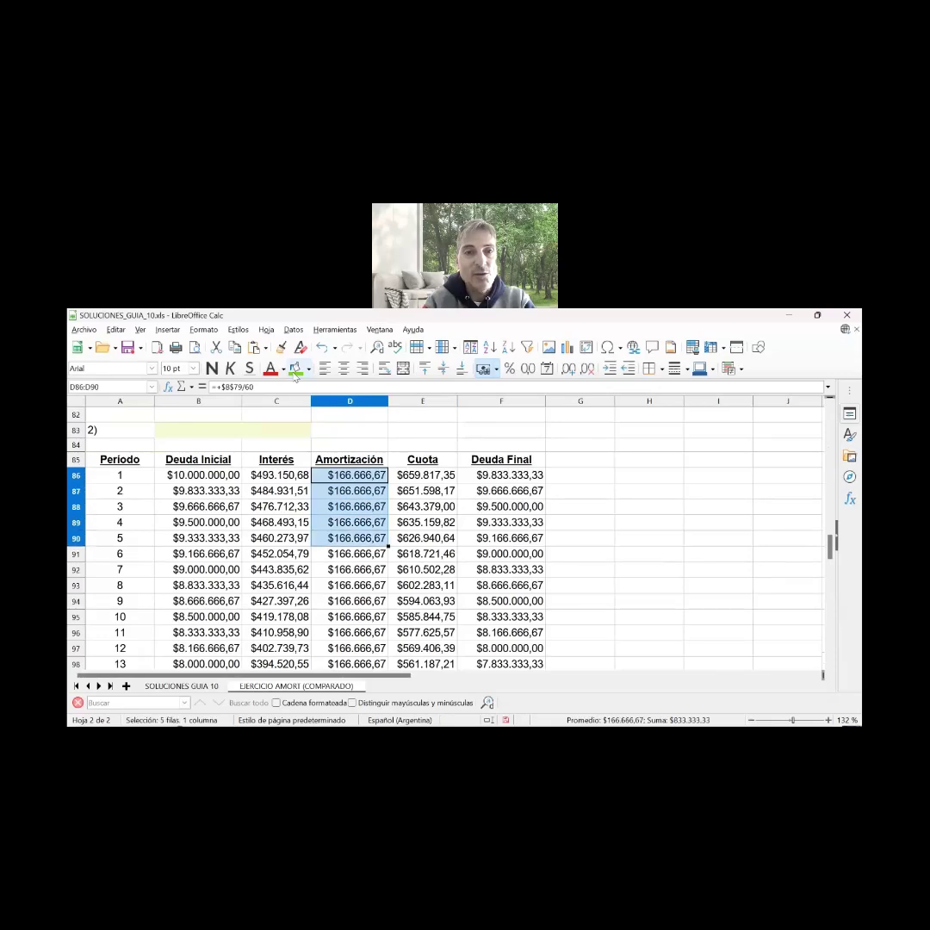
{"action": "key", "text": "shift+Down"}
{"action": "key", "text": "shift+Down"}
{"action": "key", "text": "shift+Down"}
{"action": "key", "text": "shift+Down"}
{"action": "key", "text": "shift+Down"}
{"action": "key", "text": "shift+Down"}
{"action": "key", "text": "shift+Down"}
{"action": "key", "text": "shift+Down"}
{"action": "key", "text": "shift+Down"}
{"action": "key", "text": "shift+Down"}
{"action": "key", "text": "shift+Down"}
{"action": "key", "text": "shift+Down"}
{"action": "key", "text": "shift+Down"}
{"action": "key", "text": "shift+Down"}
{"action": "key", "text": "shift+Down"}
{"action": "key", "text": "shift+Down"}
{"action": "key", "text": "shift+Down"}
{"action": "key", "text": "shift+Down"}
{"action": "key", "text": "shift+Down"}
{"action": "key", "text": "shift+Down"}
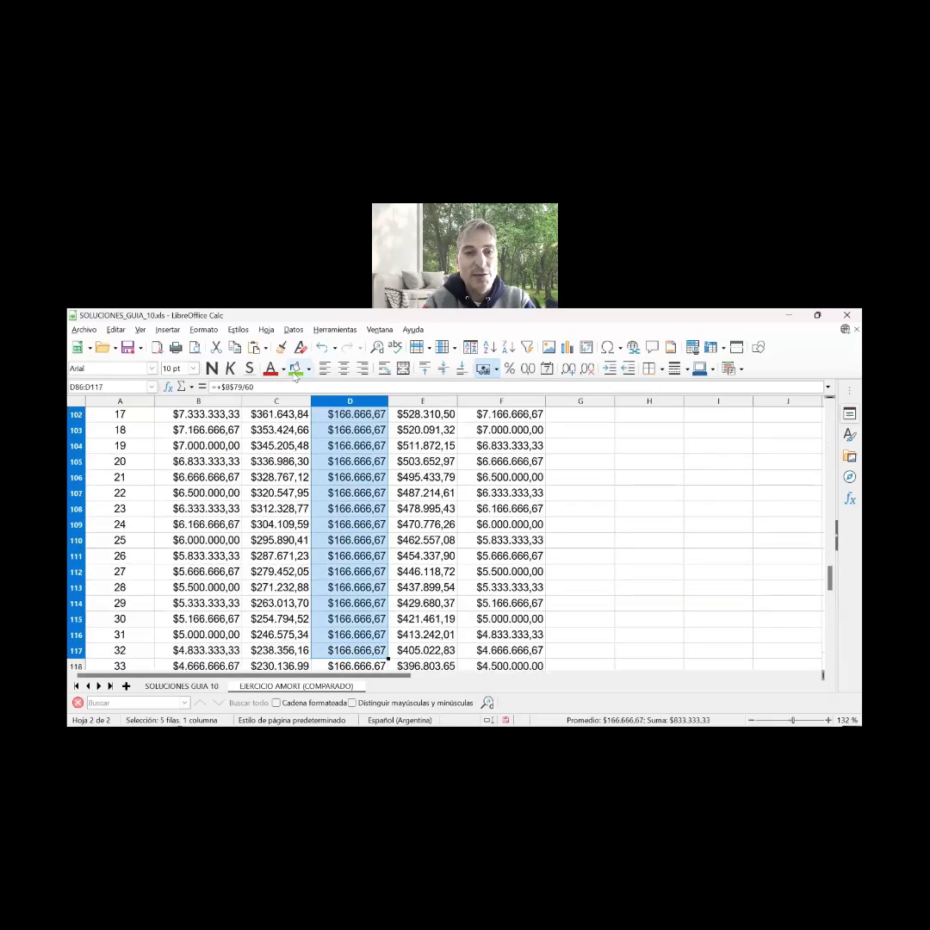
{"action": "key", "text": "shift+Down"}
{"action": "key", "text": "shift+Down"}
{"action": "key", "text": "shift+Down"}
{"action": "key", "text": "shift+Down"}
{"action": "key", "text": "shift+Down"}
{"action": "key", "text": "shift+Down"}
{"action": "key", "text": "shift+Down"}
{"action": "key", "text": "shift+Down"}
{"action": "key", "text": "shift+Down"}
{"action": "key", "text": "shift+Down"}
{"action": "key", "text": "shift+Down"}
{"action": "key", "text": "shift+Down"}
{"action": "key", "text": "shift+Down"}
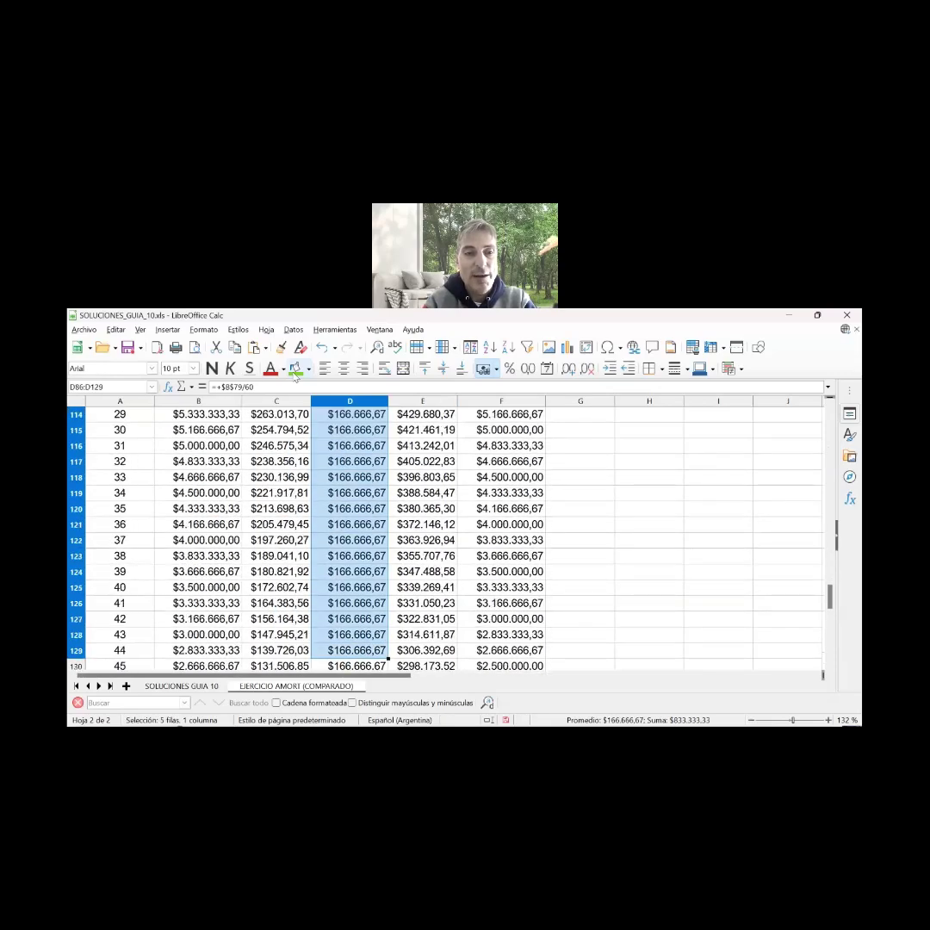
{"action": "key", "text": "shift+Down"}
{"action": "key", "text": "shift+Down"}
{"action": "key", "text": "shift+Down"}
{"action": "key", "text": "shift+Down"}
{"action": "key", "text": "shift+Down"}
{"action": "key", "text": "shift+Down"}
{"action": "key", "text": "shift+Down"}
{"action": "key", "text": "shift+Down"}
{"action": "key", "text": "shift+Down"}
{"action": "key", "text": "shift+Down"}
{"action": "key", "text": "shift+Down"}
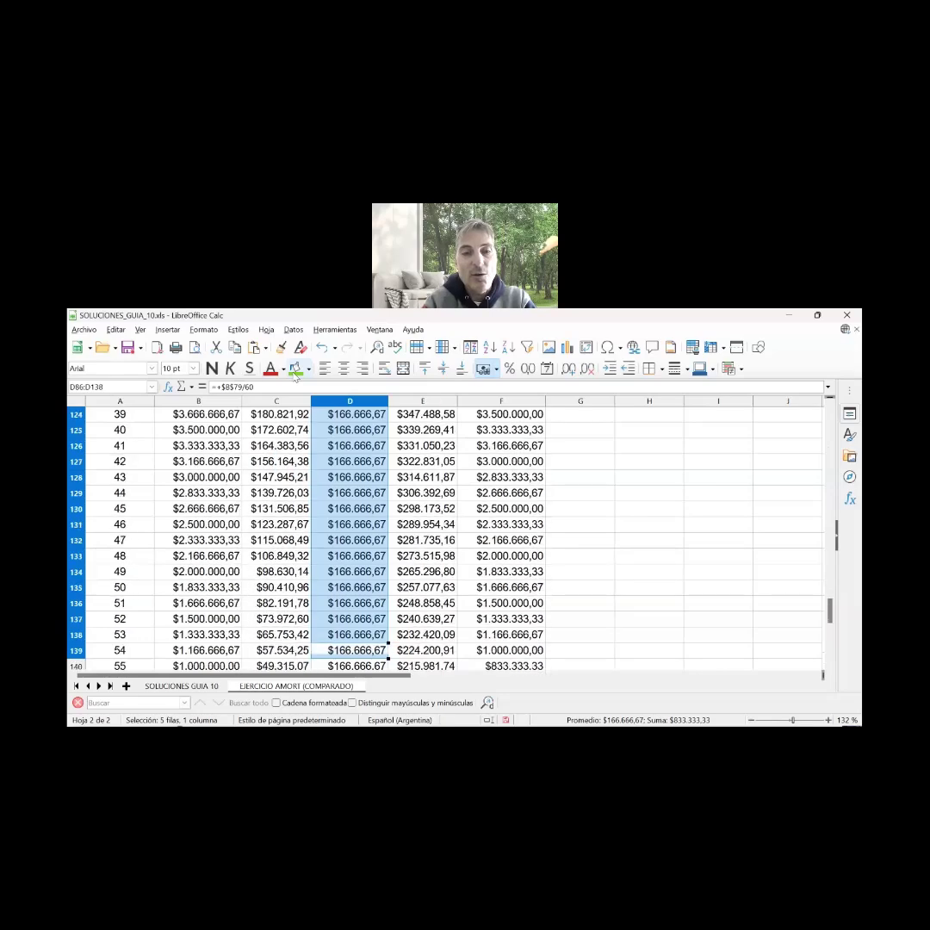
{"action": "key", "text": "shift+Down"}
{"action": "key", "text": "shift+Down"}
{"action": "key", "text": "shift+Down"}
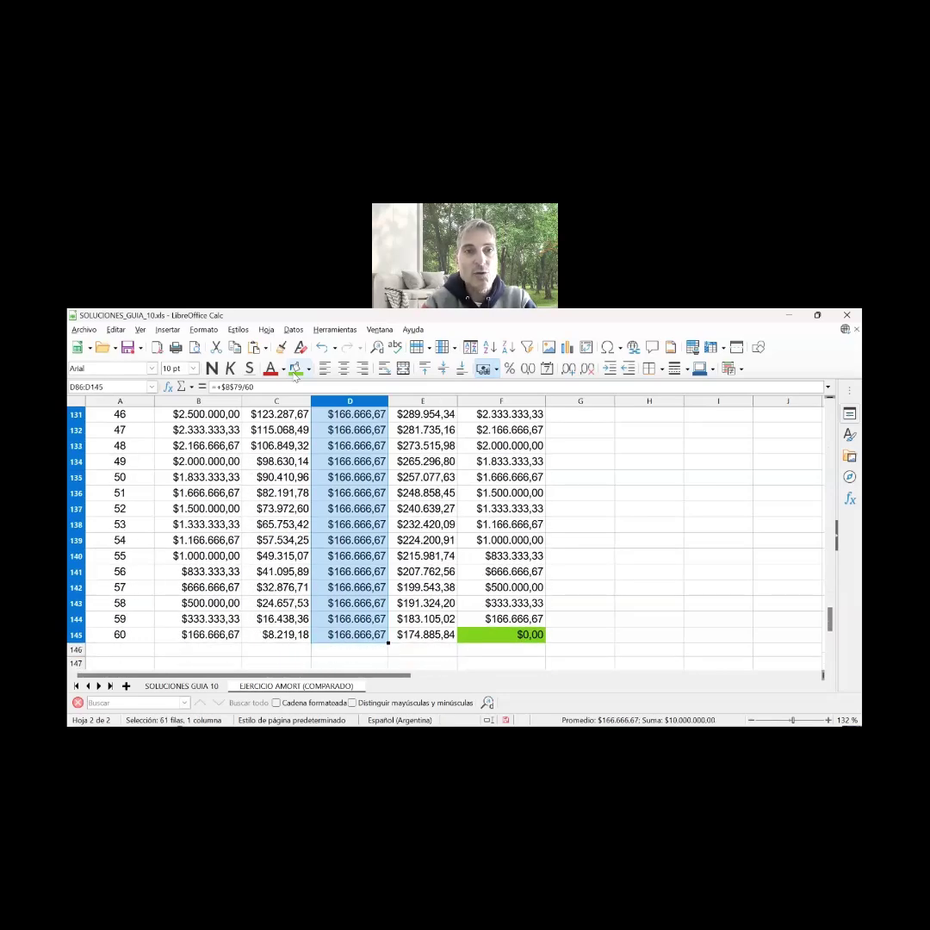
{"action": "left_click", "coordinate": [296, 368]}
Examine the loan amount, instalment count and rate data above the constant-amortisation table
{"action": "key", "text": "ctrl+Up"}
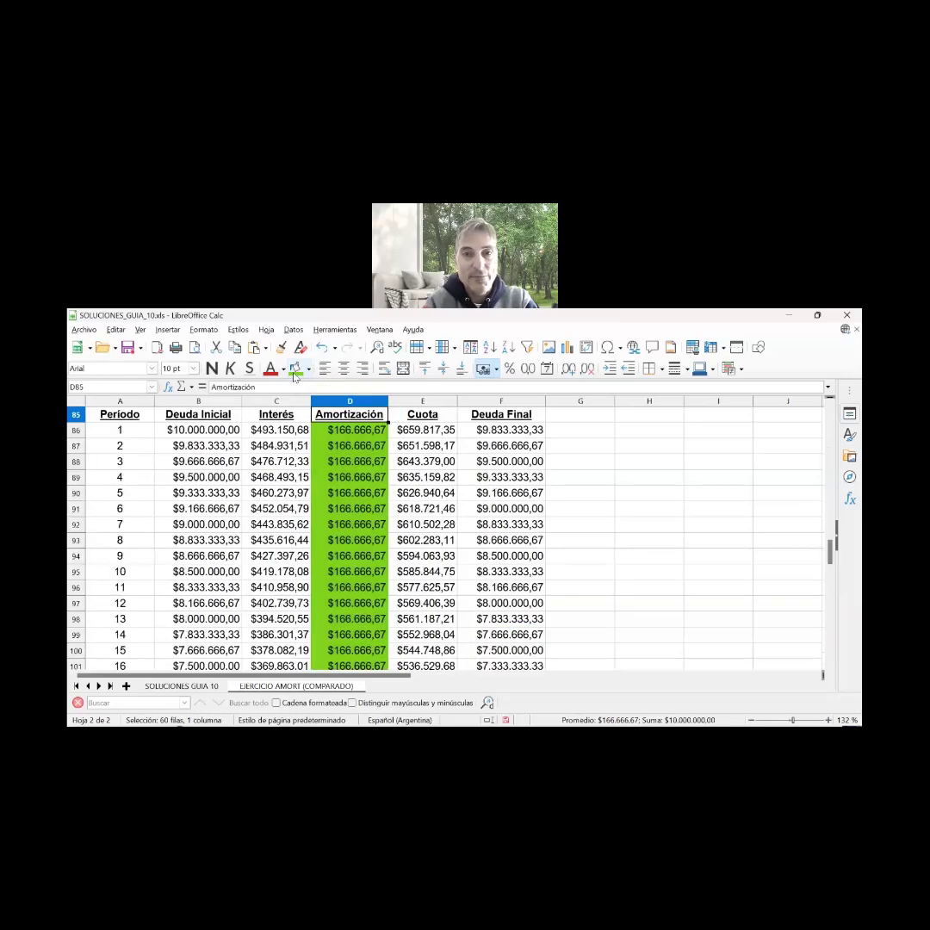
{"action": "key", "text": "Up"}
{"action": "key", "text": "Up"}
{"action": "key", "text": "Up"}
{"action": "key", "text": "Up"}
{"action": "key", "text": "Up"}
{"action": "key", "text": "Up"}
{"action": "key", "text": "Up"}
{"action": "key", "text": "Up"}
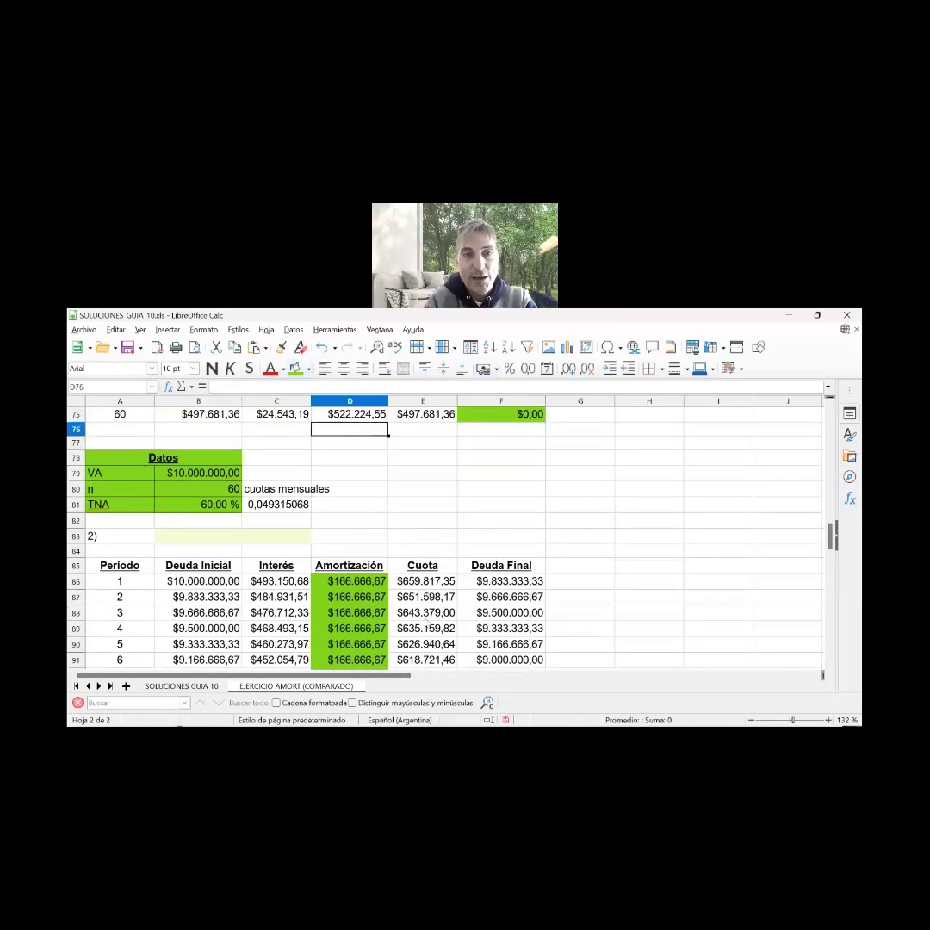
{"action": "key", "text": "Left"}
{"action": "key", "text": "Left"}
{"action": "key", "text": "Left"}
{"action": "key", "text": "Down"}
{"action": "key", "text": "Down"}
{"action": "key", "text": "Down"}
{"action": "key", "text": "Down"}
{"action": "key", "text": "Right"}
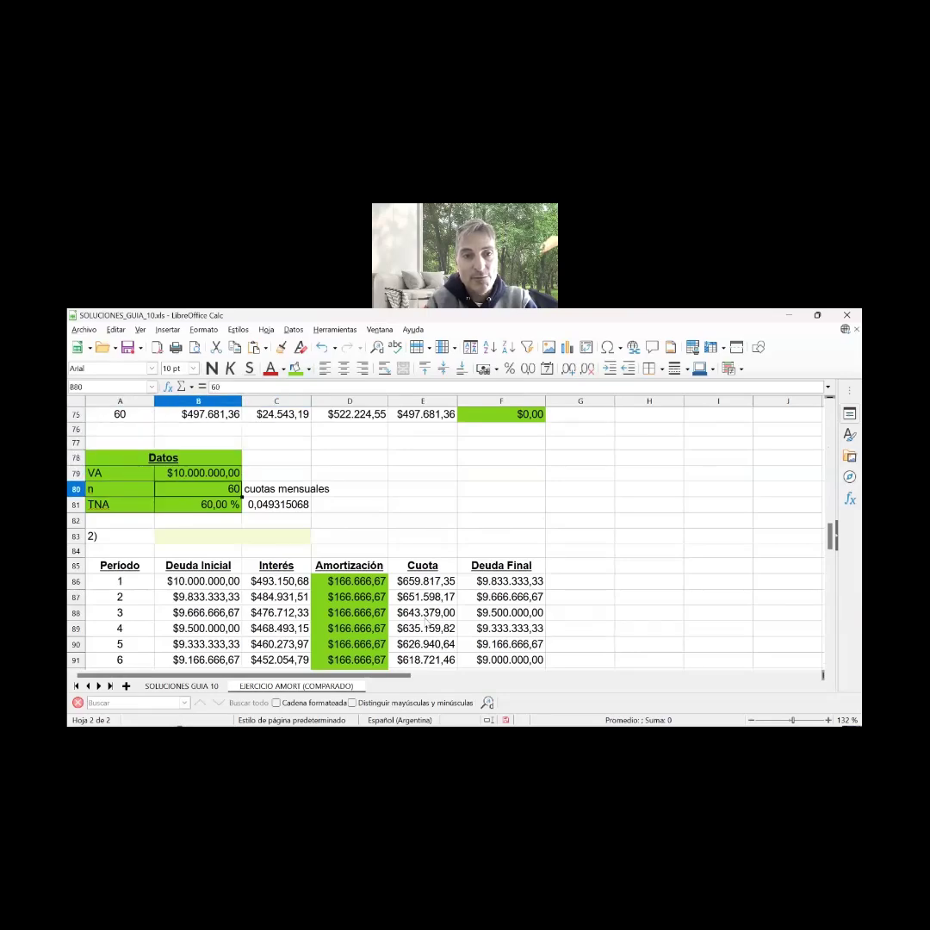
{"action": "key", "text": "Down"}
{"action": "key", "text": "Down"}
{"action": "key", "text": "Down"}
{"action": "key", "text": "Down"}
{"action": "key", "text": "Down"}
Review the interest column of the constant-amortisation table from the first periods down to period 60
{"action": "key", "text": "Right"}
{"action": "key", "text": "Down"}
{"action": "key", "text": "Down"}
{"action": "key", "text": "Down"}
{"action": "key", "text": "Down"}
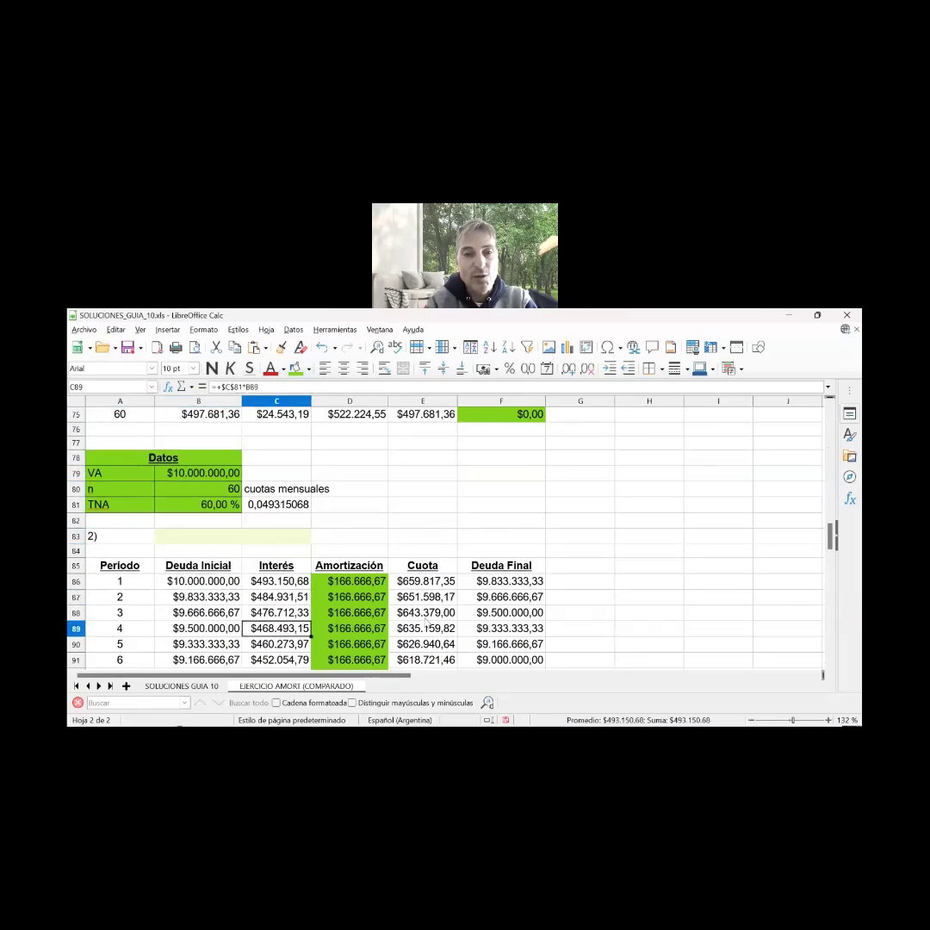
{"action": "key", "text": "Down"}
{"action": "key", "text": "Down"}
{"action": "key", "text": "Down"}
{"action": "key", "text": "Down"}
{"action": "key", "text": "Down"}
{"action": "key", "text": "Down"}
{"action": "key", "text": "Down"}
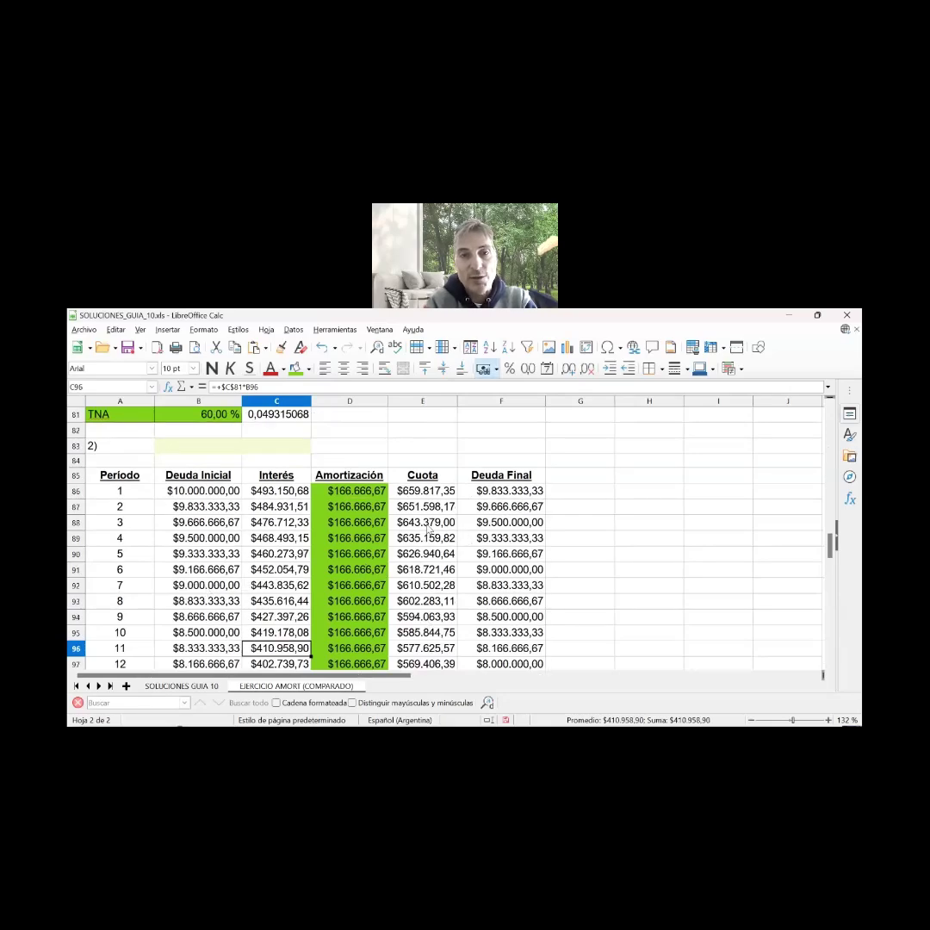
{"action": "key", "text": "Down"}
{"action": "key", "text": "Down"}
{"action": "key", "text": "Down"}
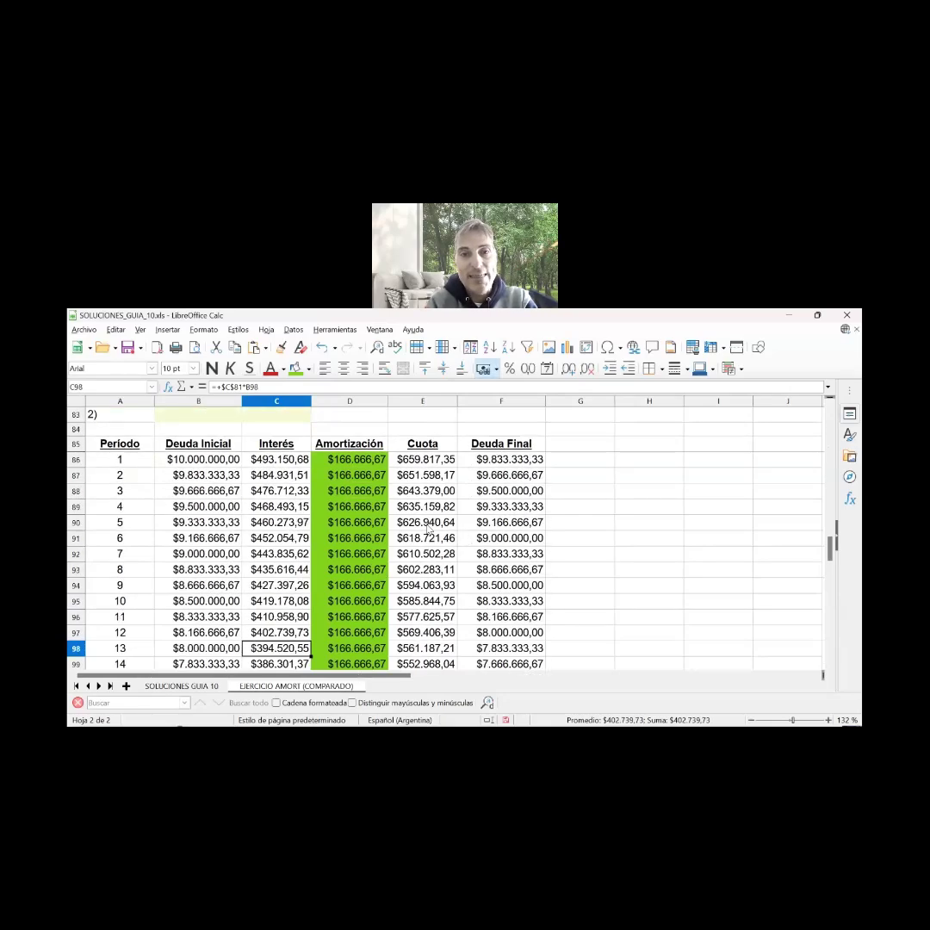
{"action": "key", "text": "Down"}
{"action": "key", "text": "Down"}
{"action": "key", "text": "Down"}
{"action": "key", "text": "Down"}
{"action": "key", "text": "Down"}
{"action": "key", "text": "Down"}
{"action": "key", "text": "Down"}
{"action": "key", "text": "Down"}
{"action": "key", "text": "Down"}
{"action": "key", "text": "Down"}
{"action": "key", "text": "Down"}
{"action": "key", "text": "Down"}
{"action": "key", "text": "Down"}
{"action": "key", "text": "Down"}
{"action": "key", "text": "Down"}
{"action": "key", "text": "Down"}
{"action": "key", "text": "Down"}
{"action": "key", "text": "Down"}
{"action": "key", "text": "Down"}
{"action": "key", "text": "Down"}
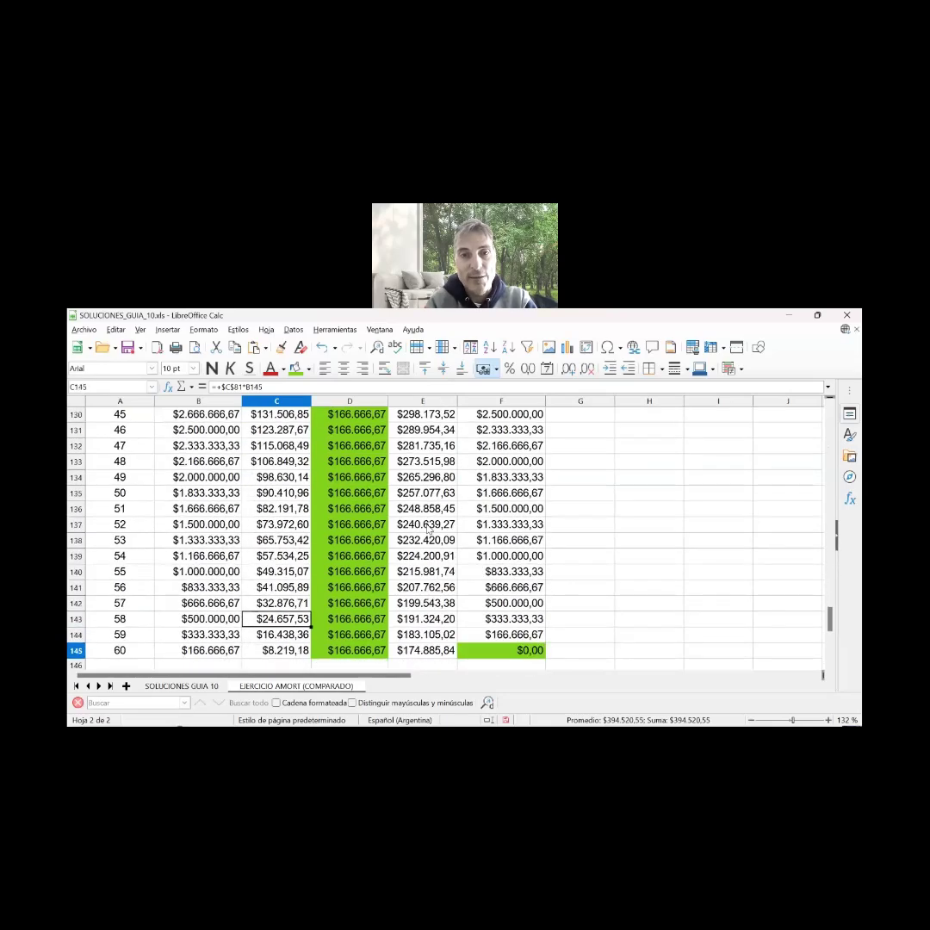
Review the instalment column of the constant-amortisation table from period 60 in E145 back up to period 1
{"action": "key", "text": "Up"}
{"action": "left_click", "coordinate": [425, 541]}
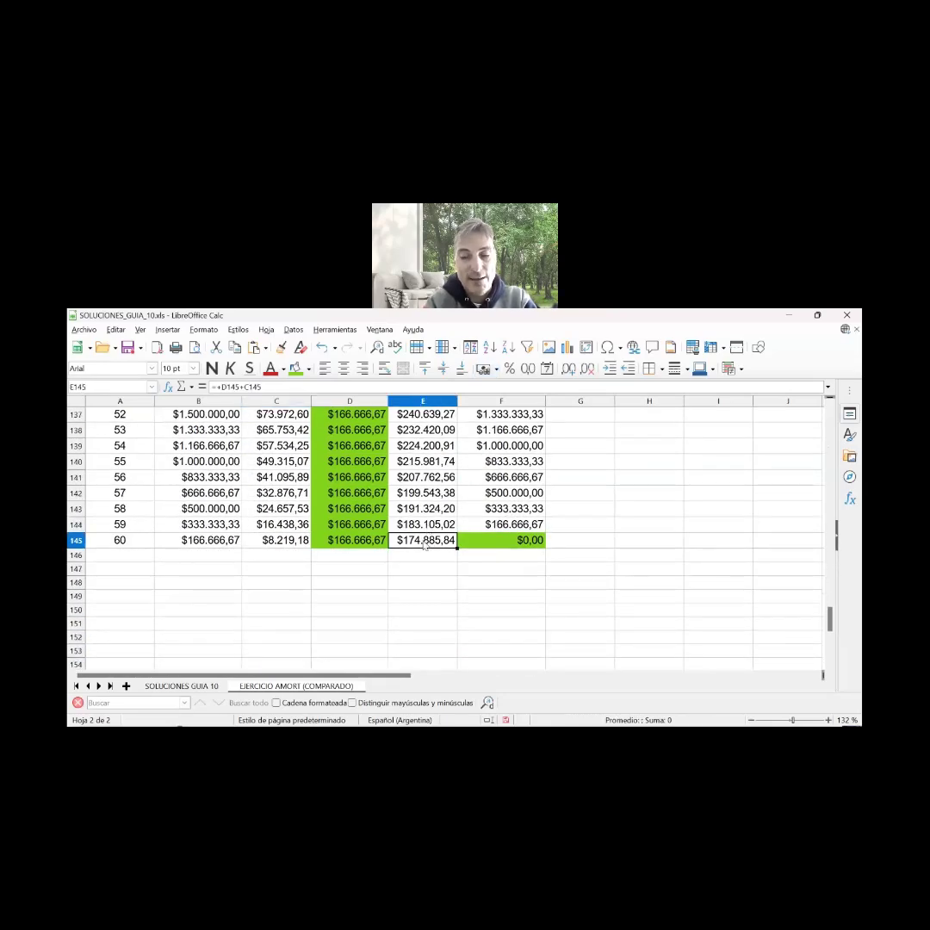
{"action": "key", "text": "Up"}
{"action": "key", "text": "Up"}
{"action": "key", "text": "Up"}
{"action": "key", "text": "Up"}
{"action": "key", "text": "Up"}
{"action": "key", "text": "Up"}
{"action": "key", "text": "Up"}
{"action": "key", "text": "Up"}
{"action": "key", "text": "Up"}
{"action": "key", "text": "Up"}
{"action": "key", "text": "Up"}
{"action": "key", "text": "Up"}
{"action": "key", "text": "Up"}
{"action": "key", "text": "Up"}
{"action": "key", "text": "Up"}
{"action": "key", "text": "Up"}
{"action": "key", "text": "Up"}
{"action": "key", "text": "Up"}
{"action": "key", "text": "Up"}
{"action": "key", "text": "Up"}
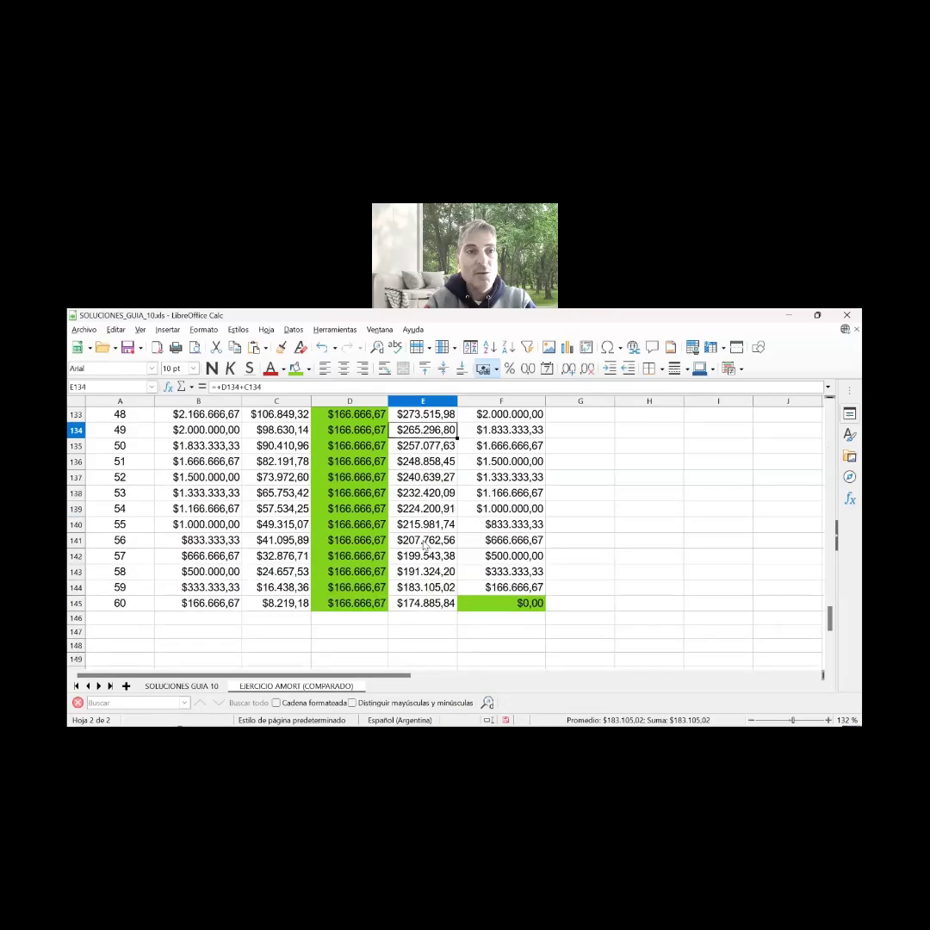
{"action": "key", "text": "Up"}
{"action": "key", "text": "Up"}
{"action": "key", "text": "Up"}
{"action": "key", "text": "Up"}
{"action": "key", "text": "Up"}
{"action": "key", "text": "Up"}
{"action": "key", "text": "Up"}
{"action": "key", "text": "Up"}
{"action": "key", "text": "Up"}
{"action": "key", "text": "Up"}
{"action": "key", "text": "Up"}
{"action": "key", "text": "Up"}
{"action": "key", "text": "Up"}
{"action": "key", "text": "Up"}
{"action": "key", "text": "Up"}
{"action": "key", "text": "Up"}
{"action": "key", "text": "Up"}
{"action": "key", "text": "Up"}
{"action": "key", "text": "Up"}
{"action": "key", "text": "Up"}
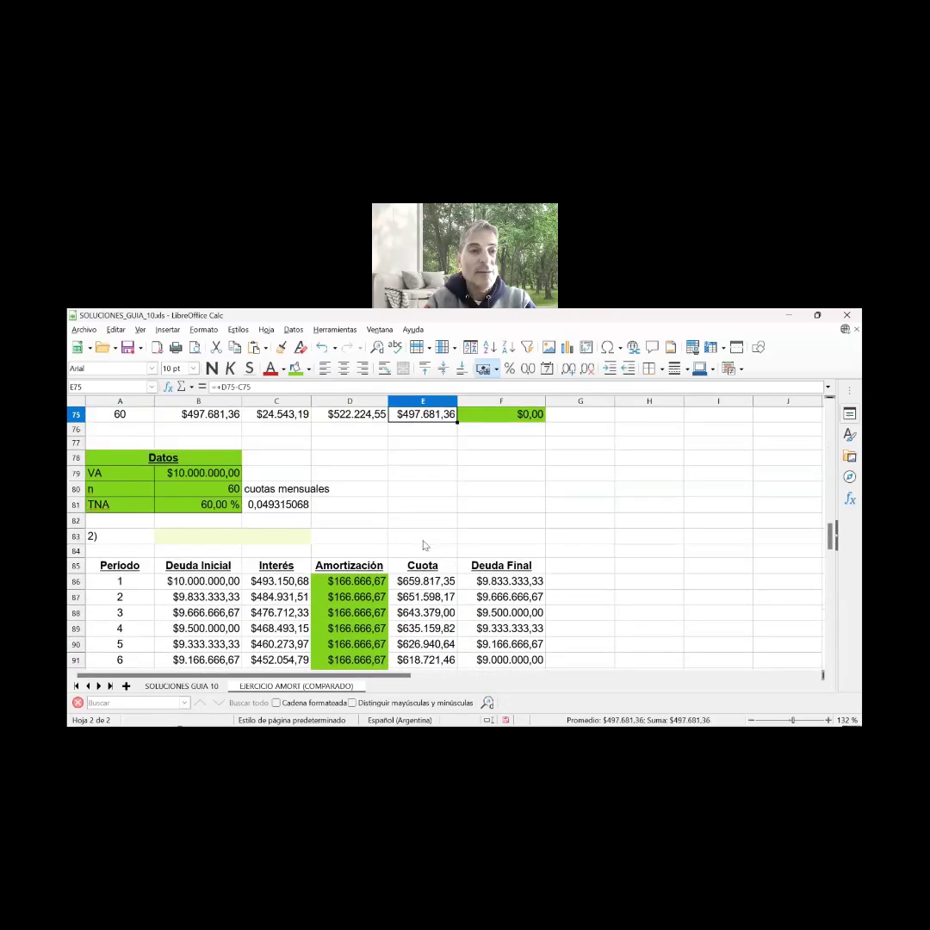
{"action": "key", "text": "Left"}
{"action": "key", "text": "Left"}
{"action": "key", "text": "Left"}
{"action": "key", "text": "Left"}
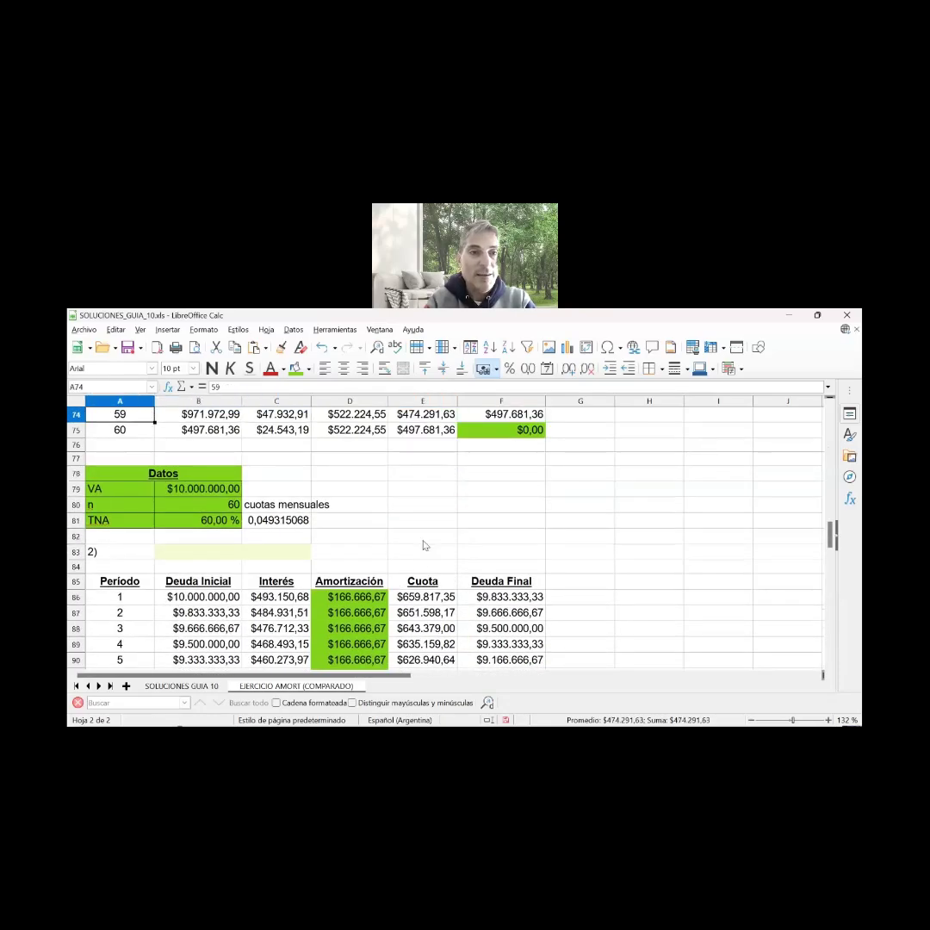
{"action": "key", "text": "Down"}
{"action": "key", "text": "Down"}
{"action": "key", "text": "Down"}
{"action": "key", "text": "Down"}
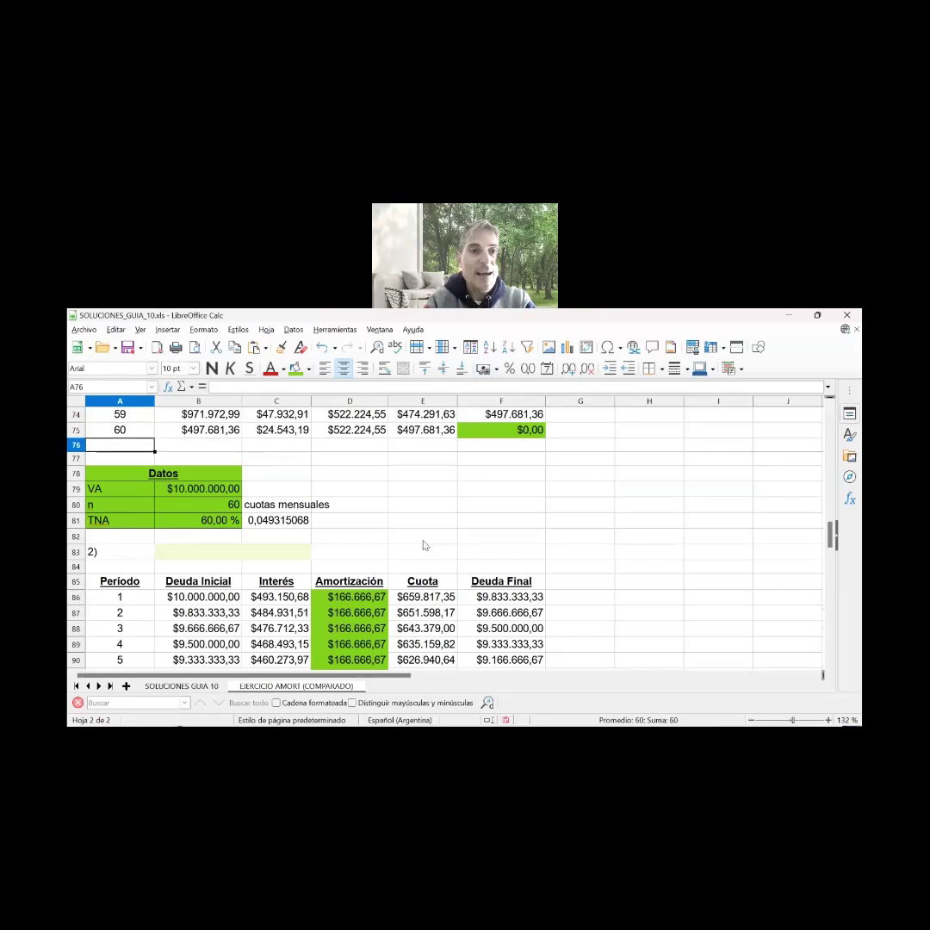
{"action": "key", "text": "shift+Down"}
{"action": "key", "text": "shift+Down"}
{"action": "key", "text": "shift+Down"}
{"action": "key", "text": "shift+Down"}
{"action": "key", "text": "shift+Down"}
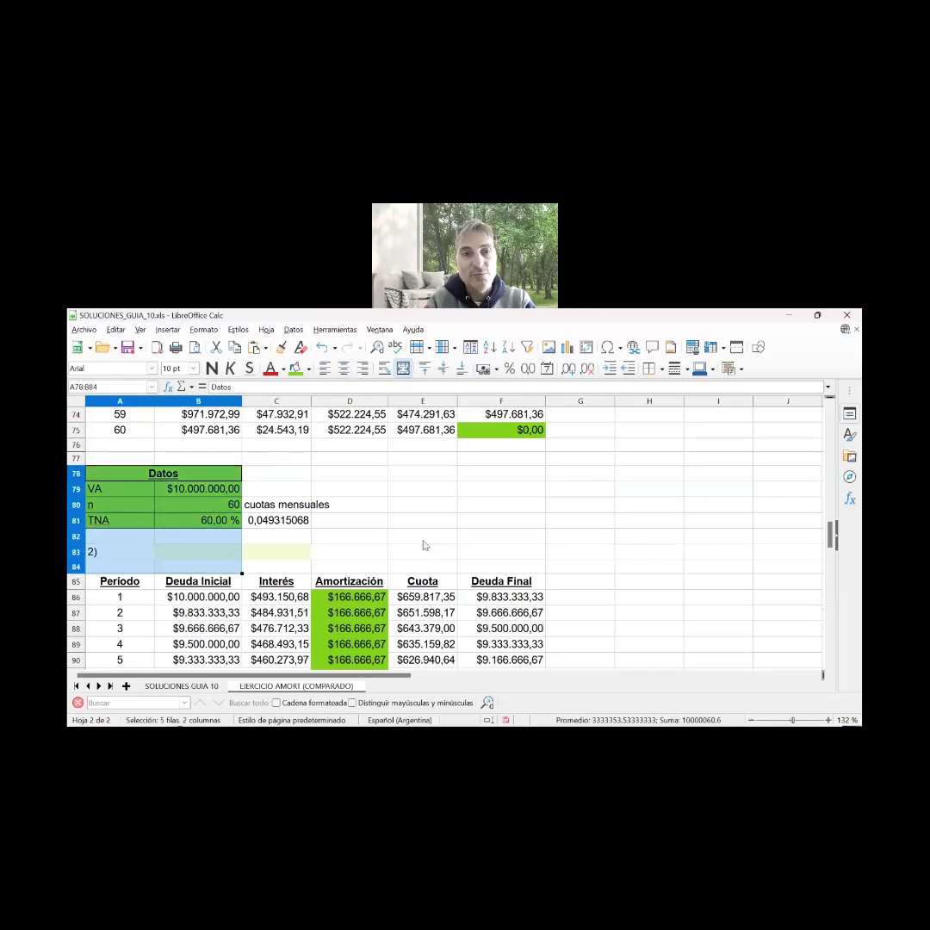
{"action": "key", "text": "shift+Right"}
{"action": "key", "text": "shift+Right"}
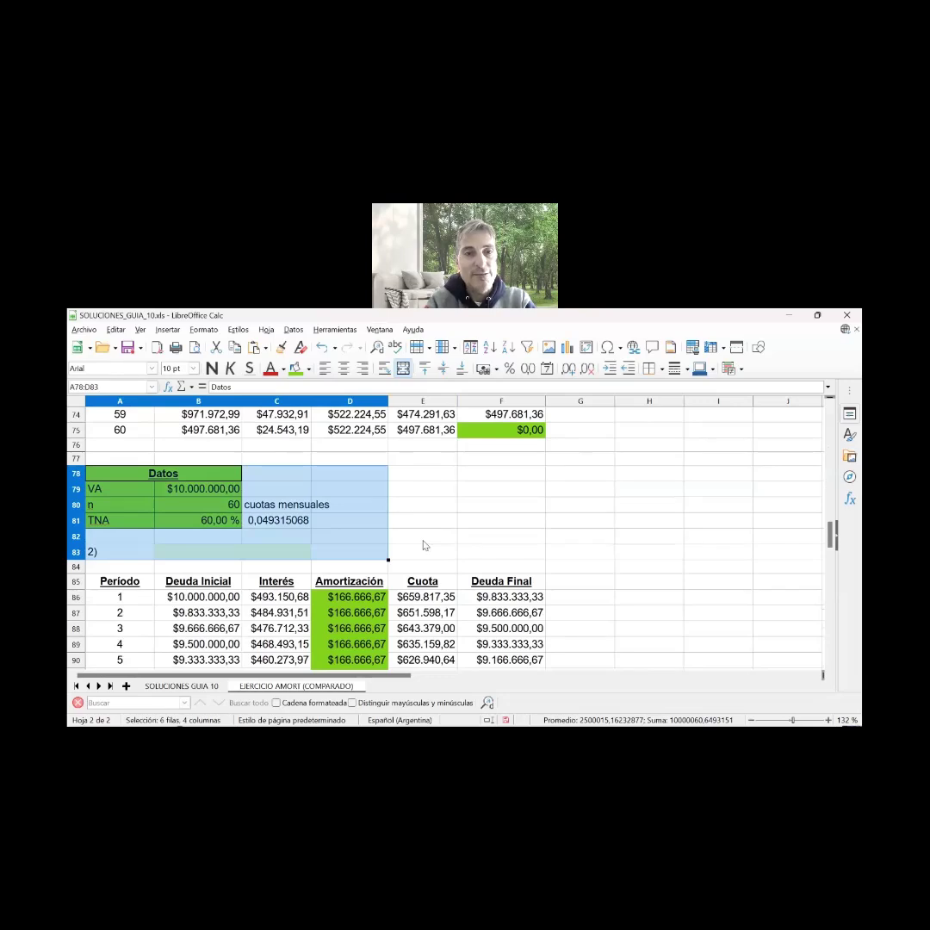
Enter the title "Amortización constante (sistema alemán)" in B83 beside the number 2)
{"action": "key", "text": "Down"}
{"action": "key", "text": "Down"}
{"action": "key", "text": "Down"}
{"action": "key", "text": "Down"}
{"action": "key", "text": "Down"}
{"action": "key", "text": "Down"}
{"action": "key", "text": "Left"}
{"action": "key", "text": "Left"}
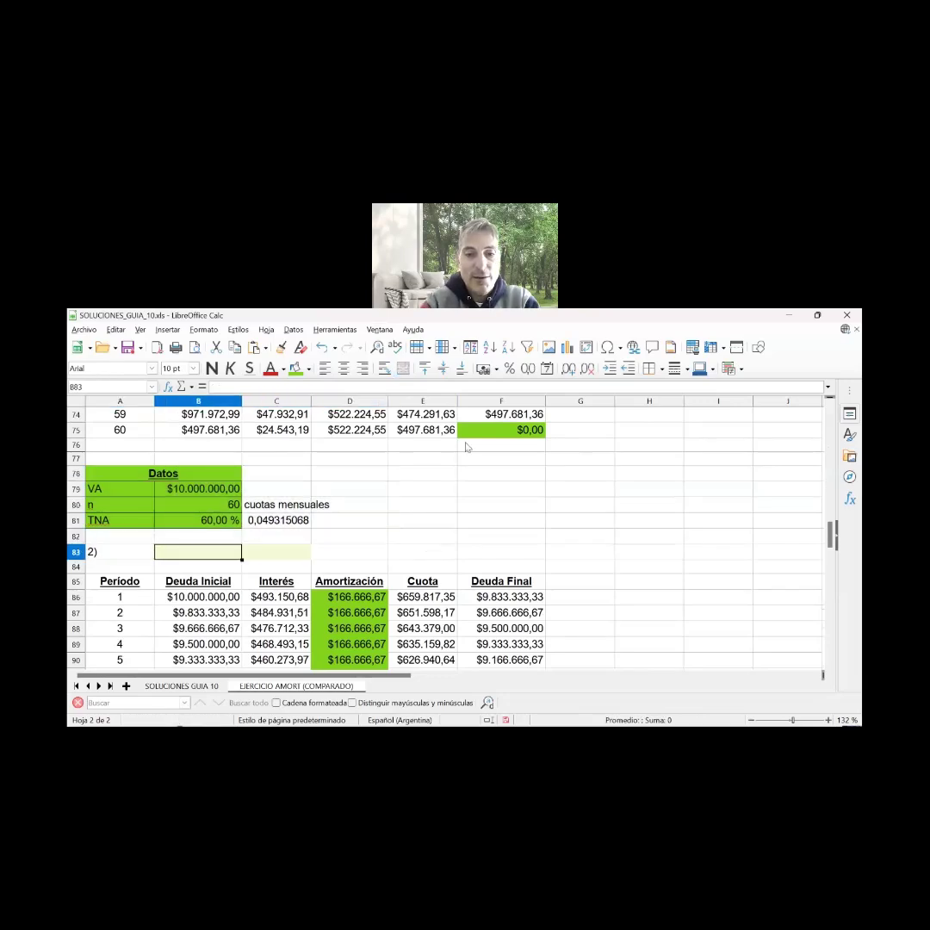
{"action": "type", "text": "Cuo"}
{"action": "key", "text": "BackSpace"}
{"action": "key", "text": "BackSpace"}
{"action": "key", "text": "BackSpace"}
{"action": "key", "text": "BackSpace"}
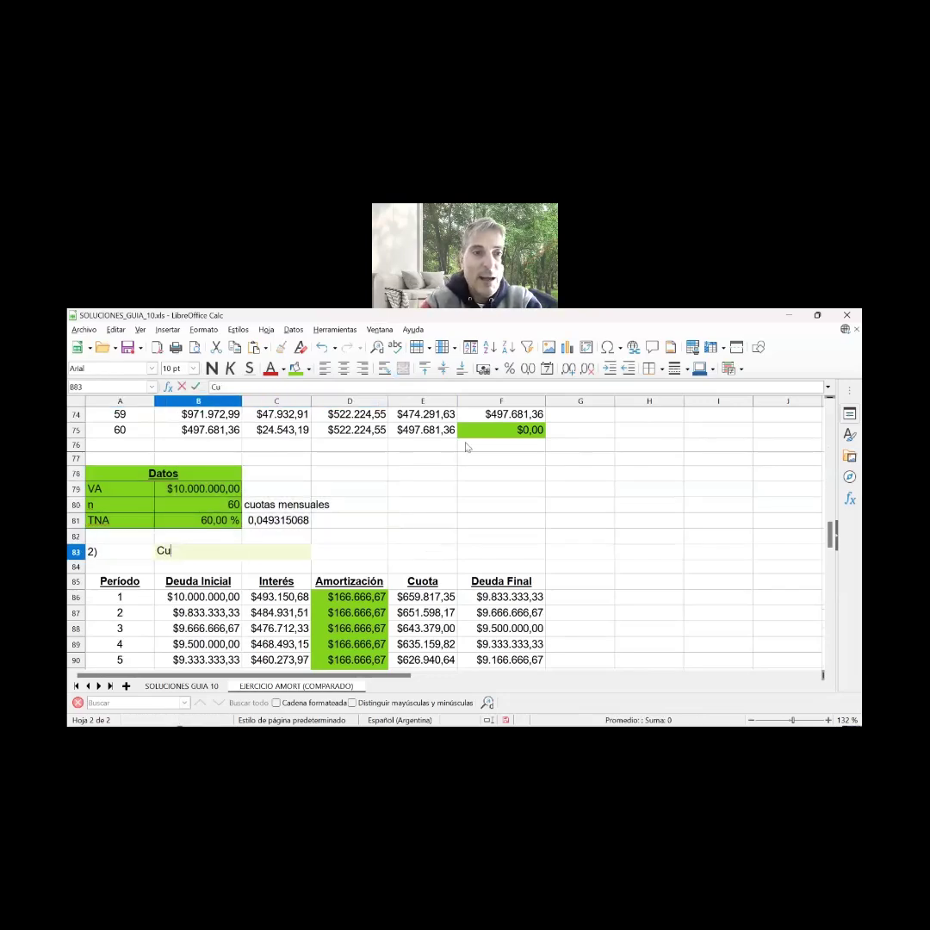
{"action": "type", "text": "Amortiz"}
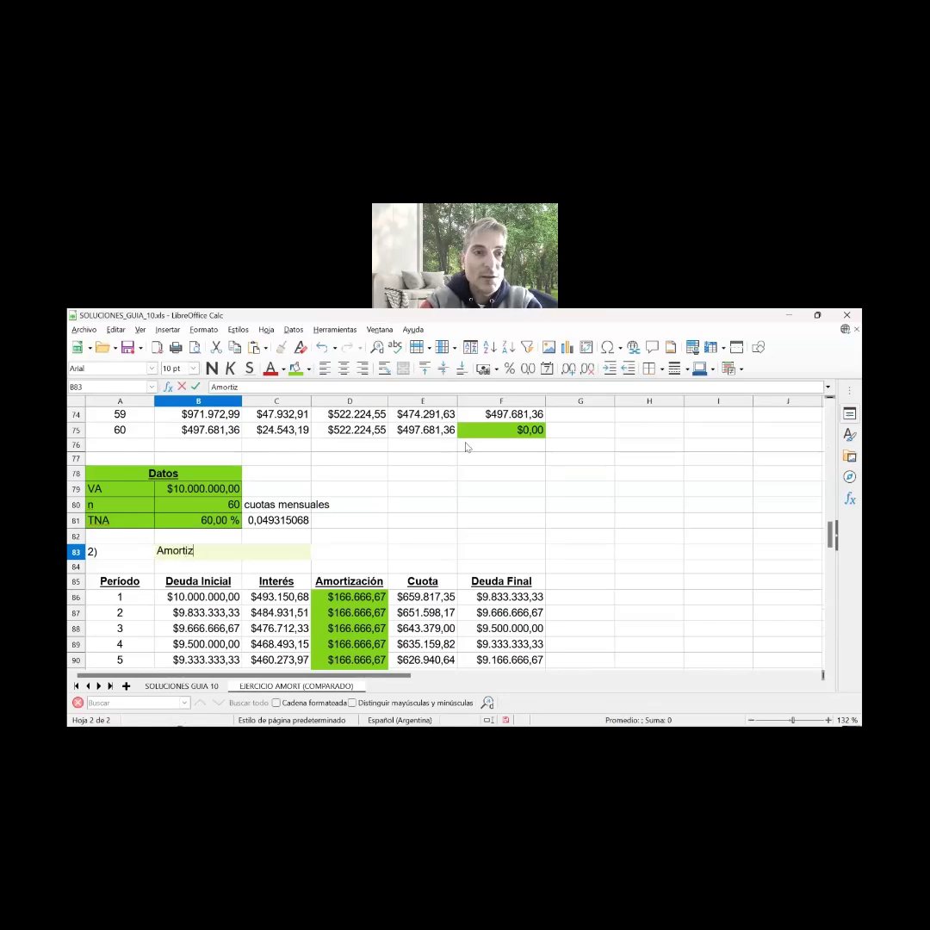
{"action": "type", "text": "ación constan"}
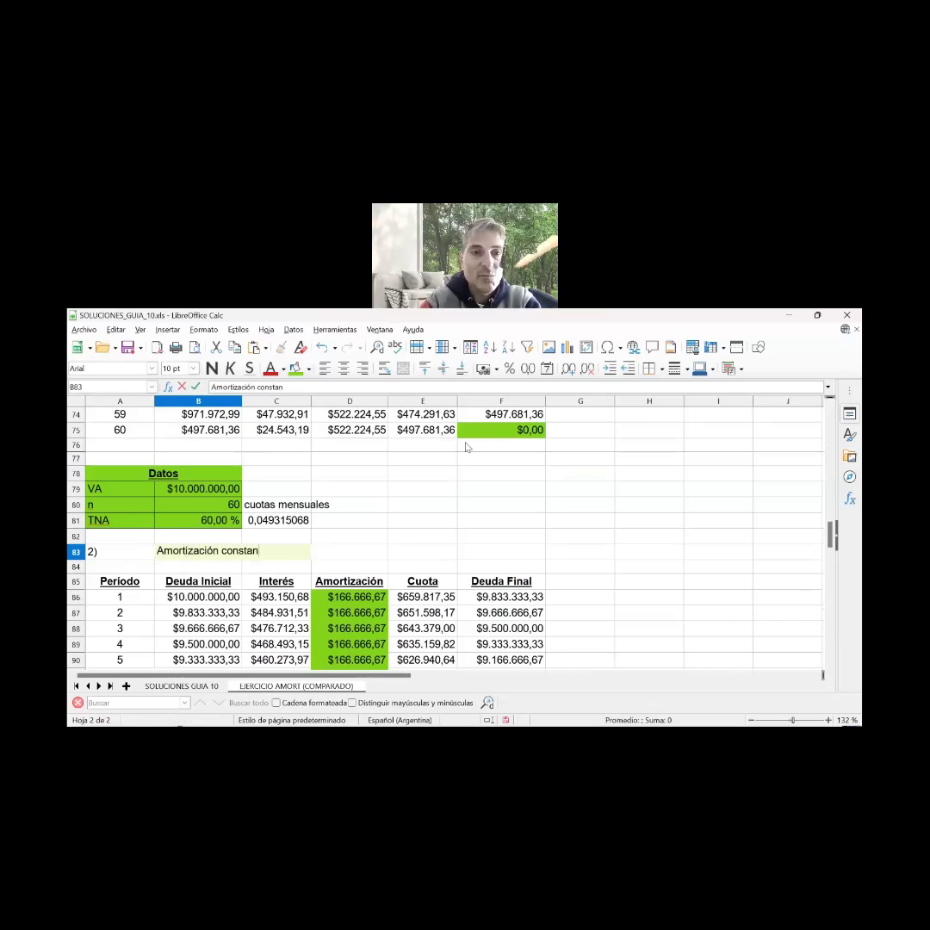
{"action": "type", "text": "te ("}
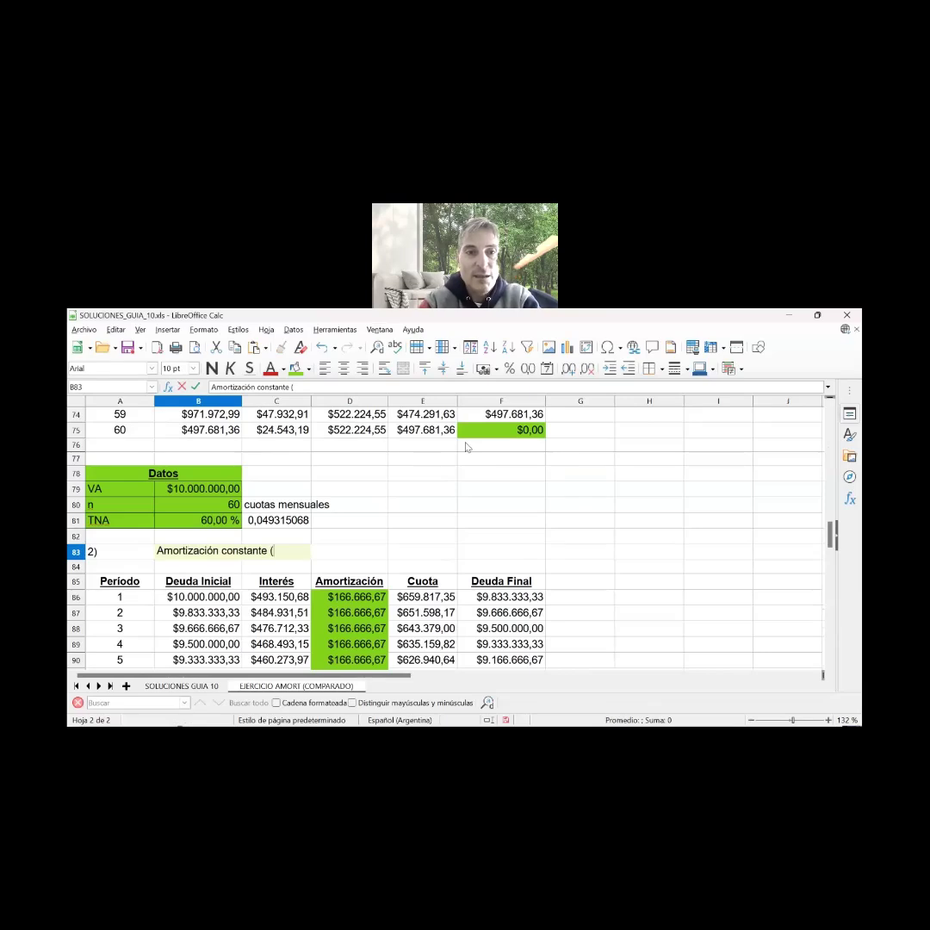
{"action": "type", "text": "sistema a"}
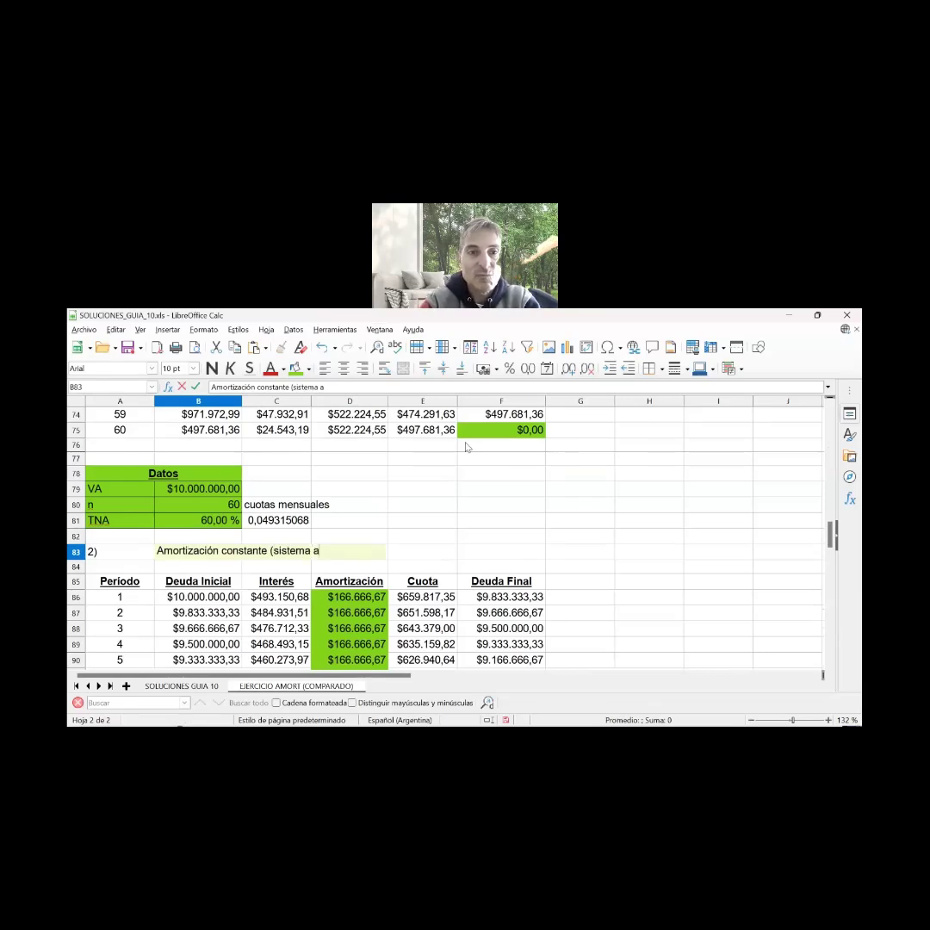
{"action": "type", "text": "le"}
{"action": "type", "text": "em"}
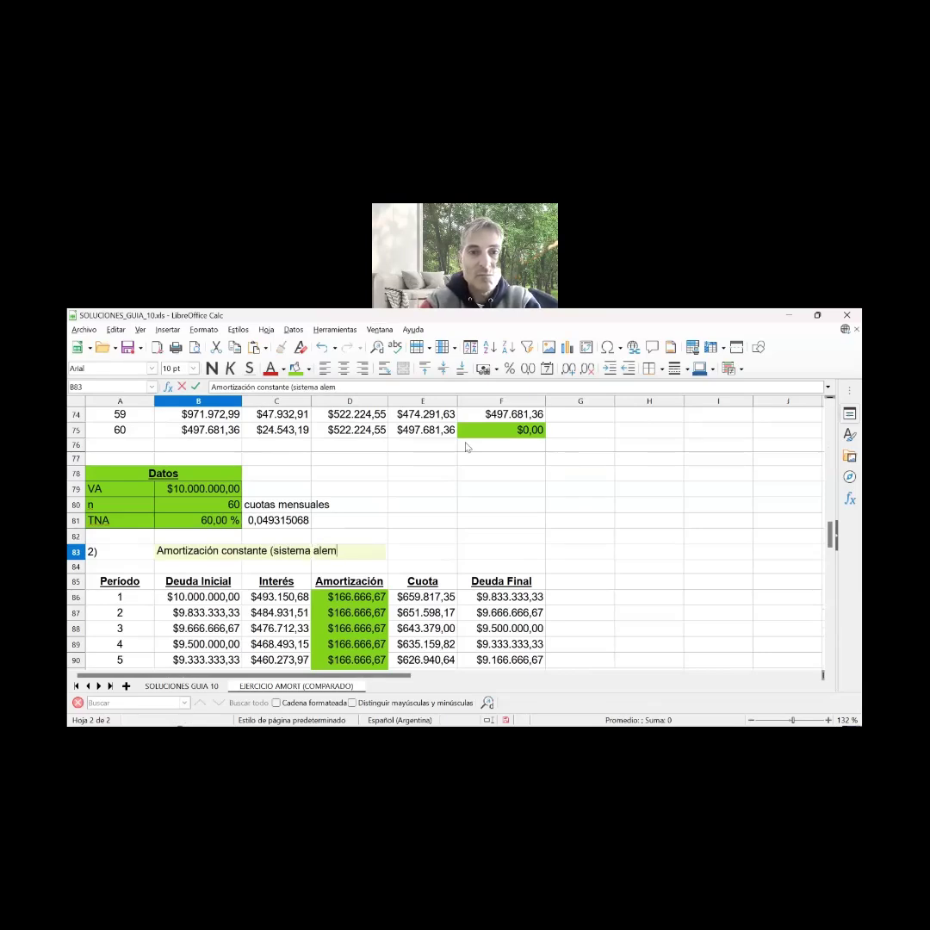
{"action": "type", "text": "án"}
Copy A78:F88, covering the loan data, title, headers and first three periods of the constant-amortisation table
{"action": "key", "text": "Up"}
{"action": "key", "text": "Up"}
{"action": "key", "text": "Up"}
{"action": "key", "text": "Up"}
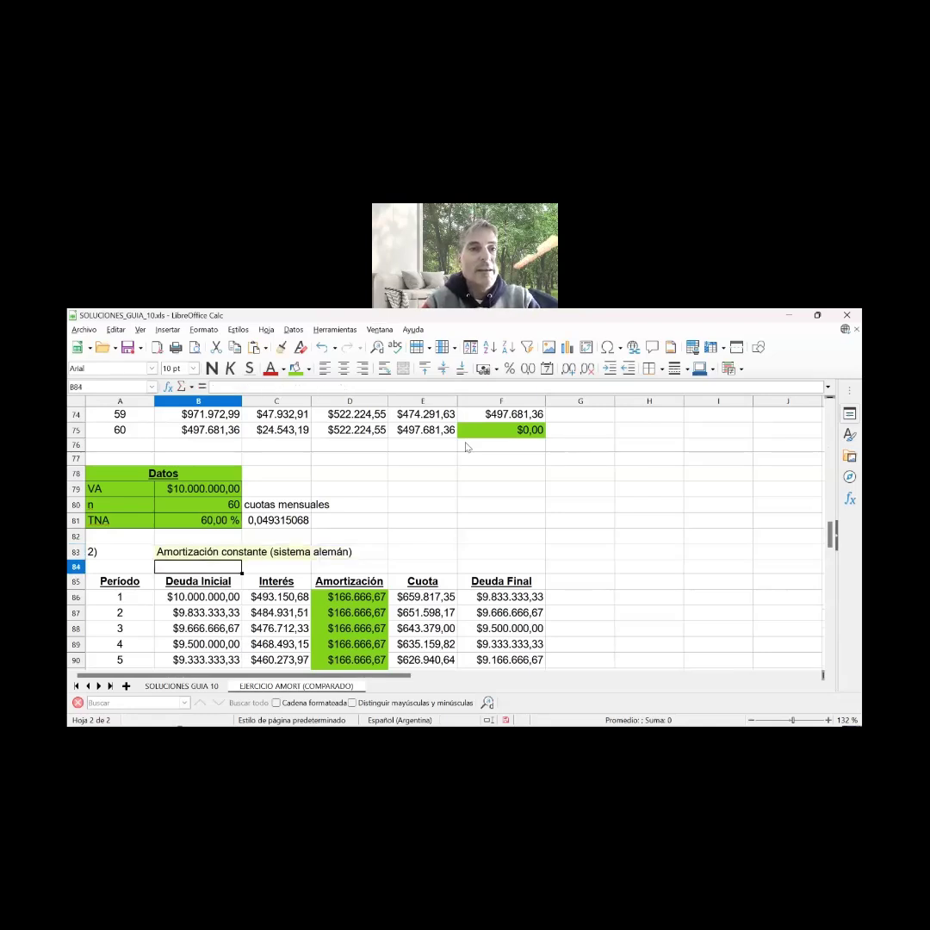
{"action": "key", "text": "shift+Up"}
{"action": "key", "text": "shift+Down"}
{"action": "key", "text": "shift+Down"}
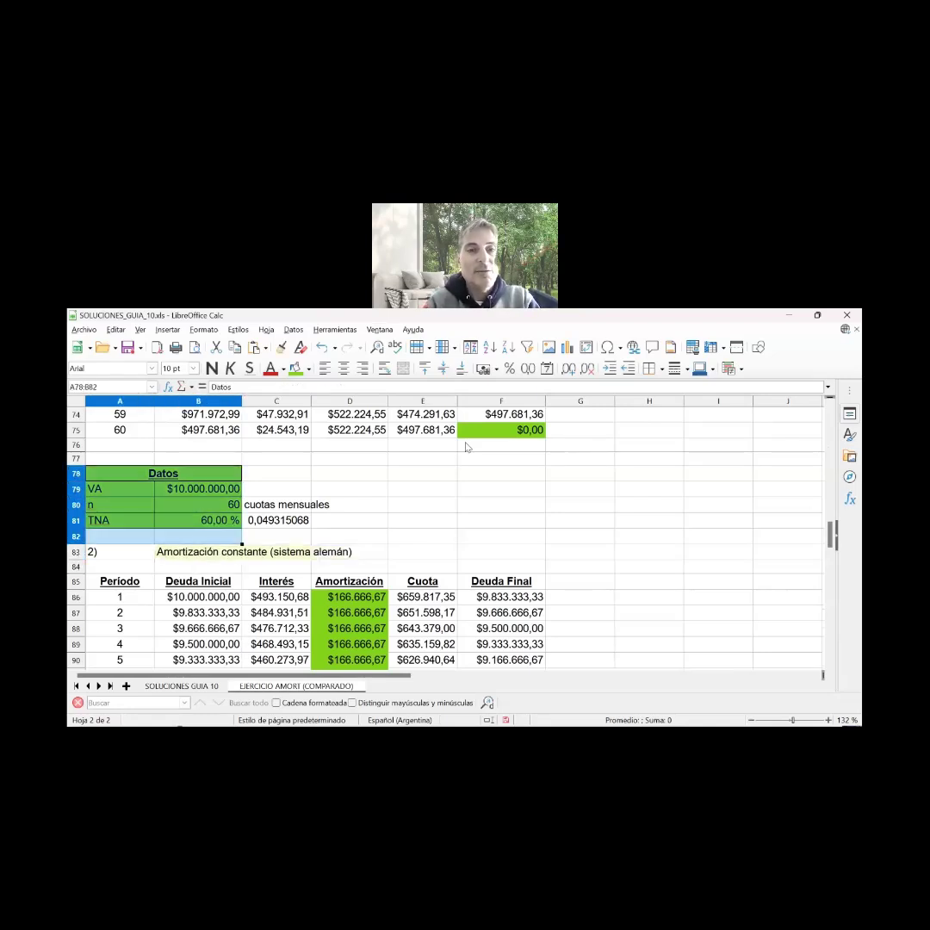
{"action": "key", "text": "shift+Down"}
{"action": "key", "text": "shift+Right"}
{"action": "key", "text": "shift+Right"}
{"action": "key", "text": "shift+Down"}
{"action": "key", "text": "shift+Down"}
{"action": "key", "text": "shift+Down"}
{"action": "key", "text": "shift+Down"}
{"action": "key", "text": "shift+Down"}
{"action": "key", "text": "shift+Down"}
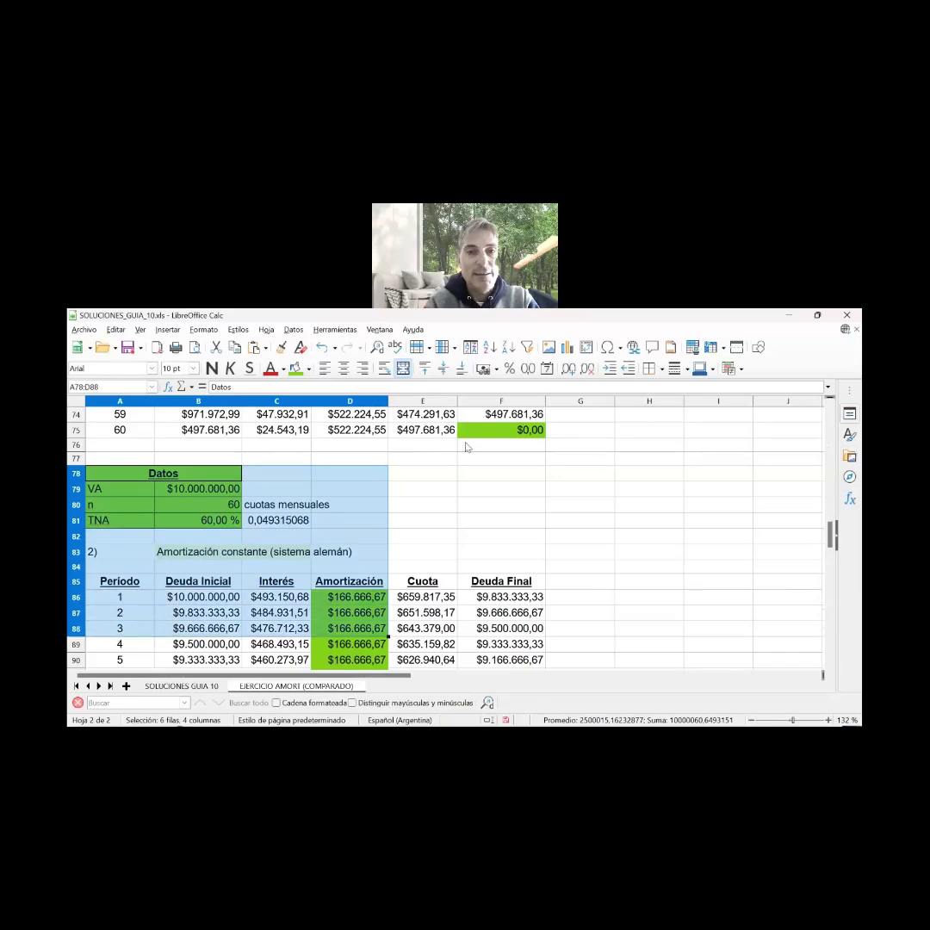
{"action": "key", "text": "shift+Right"}
{"action": "key", "text": "shift+Right"}
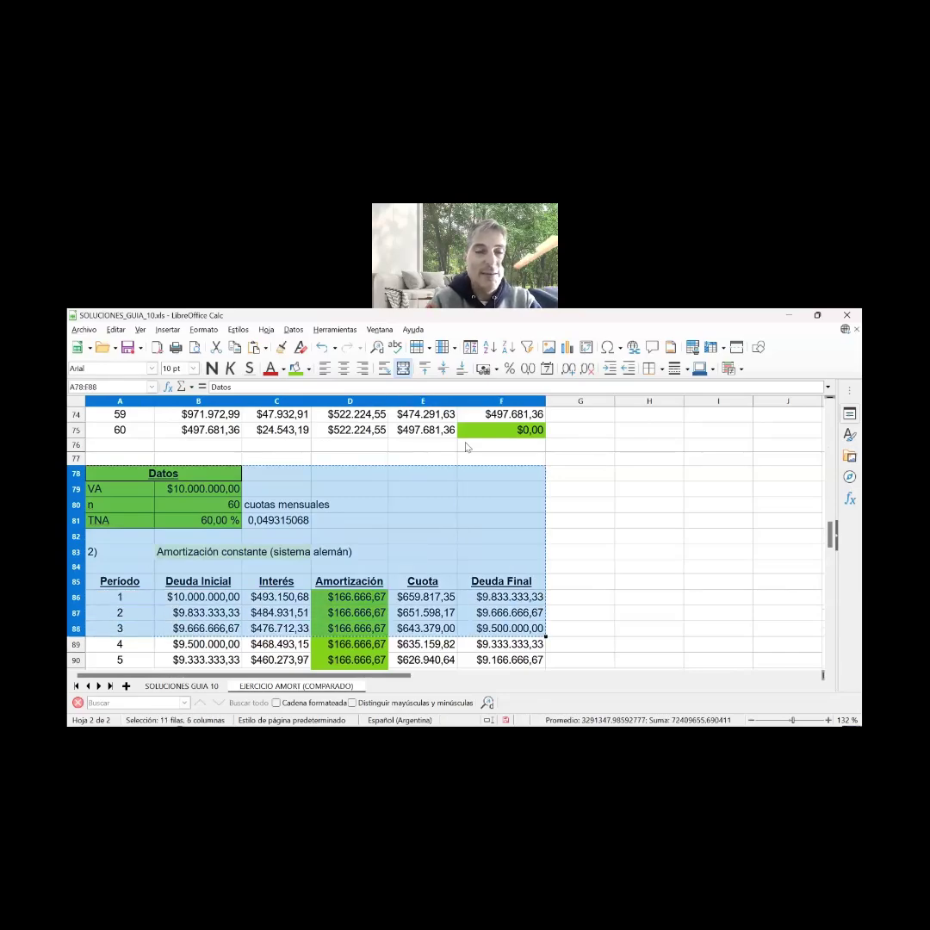
Paste the copied loan data, title, headers and first three periods at A148, below the constant-amortisation table
{"action": "key", "text": "Down"}
{"action": "key", "text": "Down"}
{"action": "key", "text": "Down"}
{"action": "key", "text": "Down"}
{"action": "key", "text": "Down"}
{"action": "key", "text": "Down"}
{"action": "key", "text": "Down"}
{"action": "key", "text": "Down"}
{"action": "key", "text": "Down"}
{"action": "key", "text": "Down"}
{"action": "key", "text": "Down"}
{"action": "key", "text": "Down"}
{"action": "key", "text": "Down"}
{"action": "key", "text": "Down"}
{"action": "key", "text": "Down"}
{"action": "key", "text": "Down"}
{"action": "key", "text": "Down"}
{"action": "key", "text": "Down"}
{"action": "key", "text": "Down"}
{"action": "key", "text": "Down"}
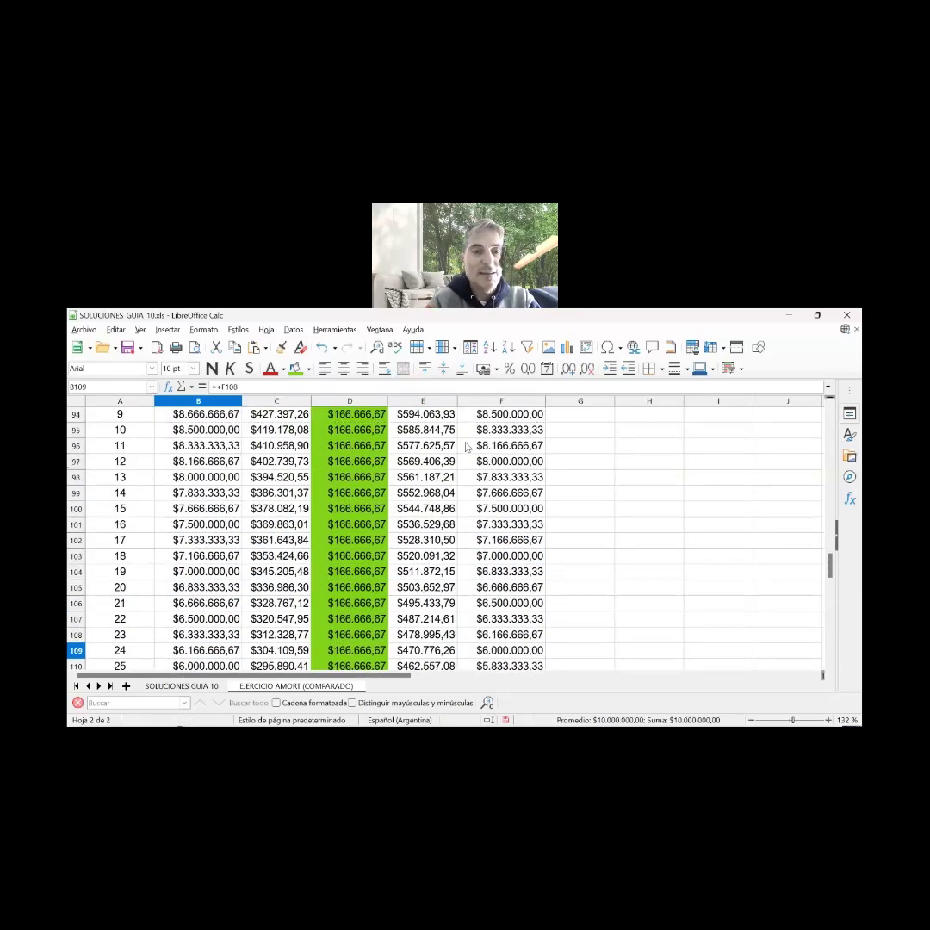
{"action": "key", "text": "Down"}
{"action": "key", "text": "Down"}
{"action": "key", "text": "Down"}
{"action": "key", "text": "Down"}
{"action": "key", "text": "Down"}
{"action": "key", "text": "Down"}
{"action": "key", "text": "Down"}
{"action": "key", "text": "Down"}
{"action": "key", "text": "Down"}
{"action": "key", "text": "Down"}
{"action": "key", "text": "Down"}
{"action": "key", "text": "Down"}
{"action": "key", "text": "Down"}
{"action": "key", "text": "Down"}
{"action": "key", "text": "Down"}
{"action": "key", "text": "Down"}
{"action": "key", "text": "Down"}
{"action": "key", "text": "Down"}
{"action": "key", "text": "Down"}
{"action": "key", "text": "Down"}
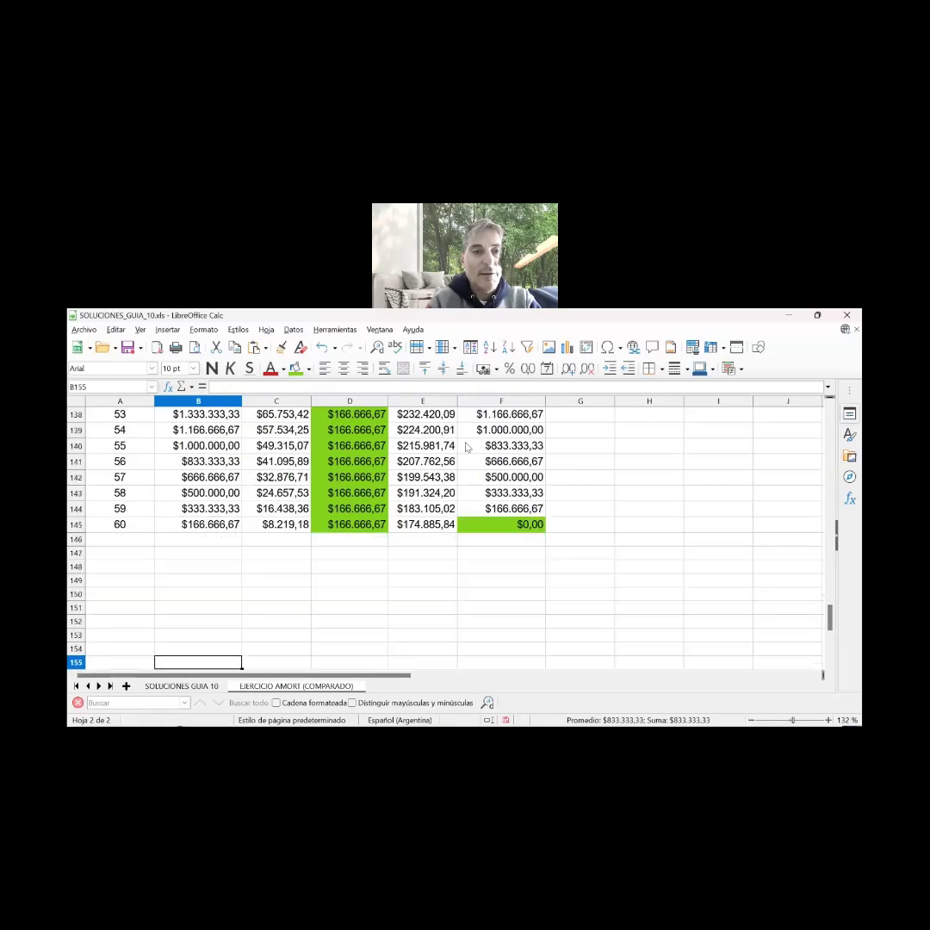
{"action": "key", "text": "Up"}
{"action": "key", "text": "Up"}
{"action": "key", "text": "Up"}
{"action": "key", "text": "Up"}
{"action": "key", "text": "Up"}
{"action": "key", "text": "Up"}
{"action": "key", "text": "Up"}
{"action": "key", "text": "Left"}
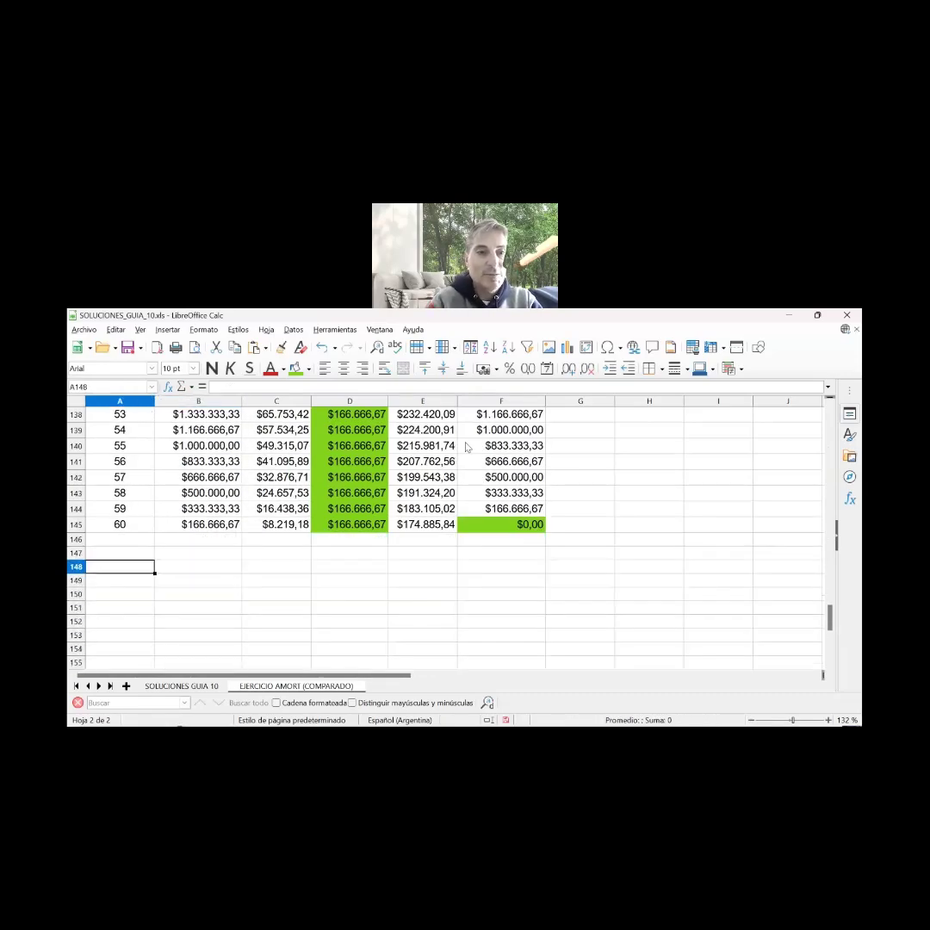
{"action": "type", "text": "Datos VA\t$10.000.000,00 n\t60\tcuotas mensuales TNA\t60,00 %\t0,049315068  2)\tAmortización constante (sistema alemán)"}
Replace "constante" with "es cero" in the pasted table's title in B153
{"action": "key", "text": "Down"}
{"action": "key", "text": "Down"}
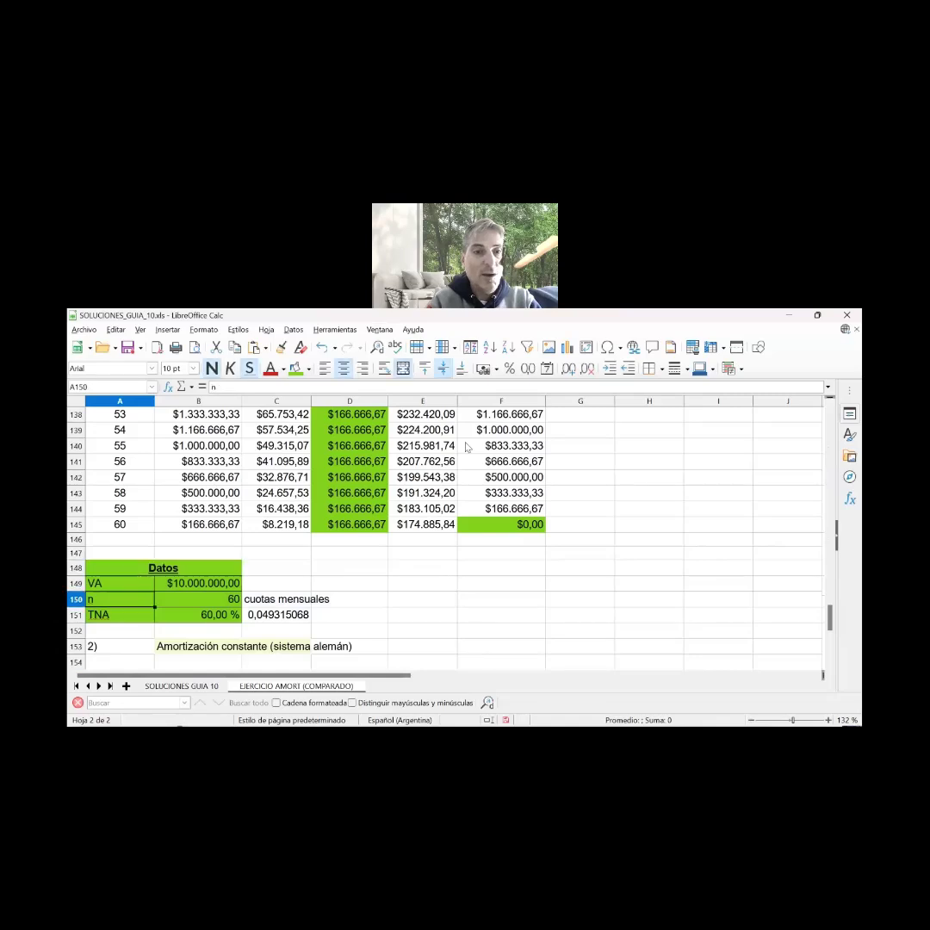
{"action": "key", "text": "Down"}
{"action": "key", "text": "Down"}
{"action": "key", "text": "Down"}
{"action": "key", "text": "Right"}
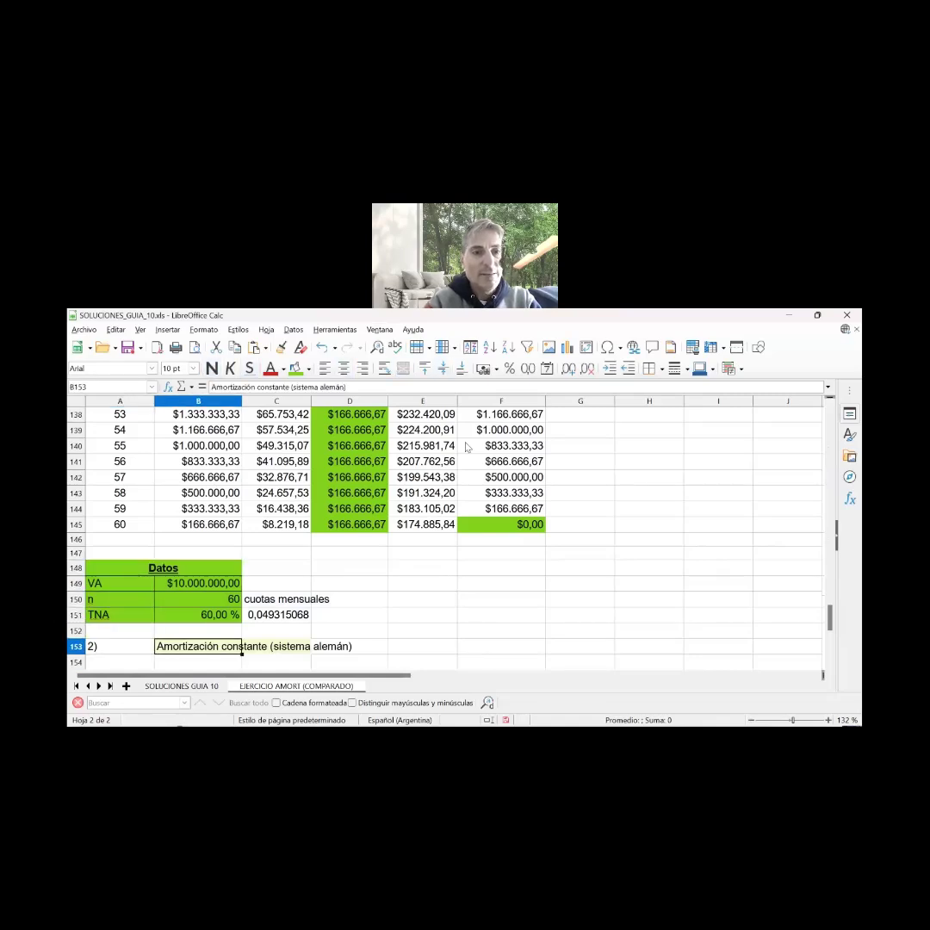
{"action": "double_click", "coordinate": [179, 646]}
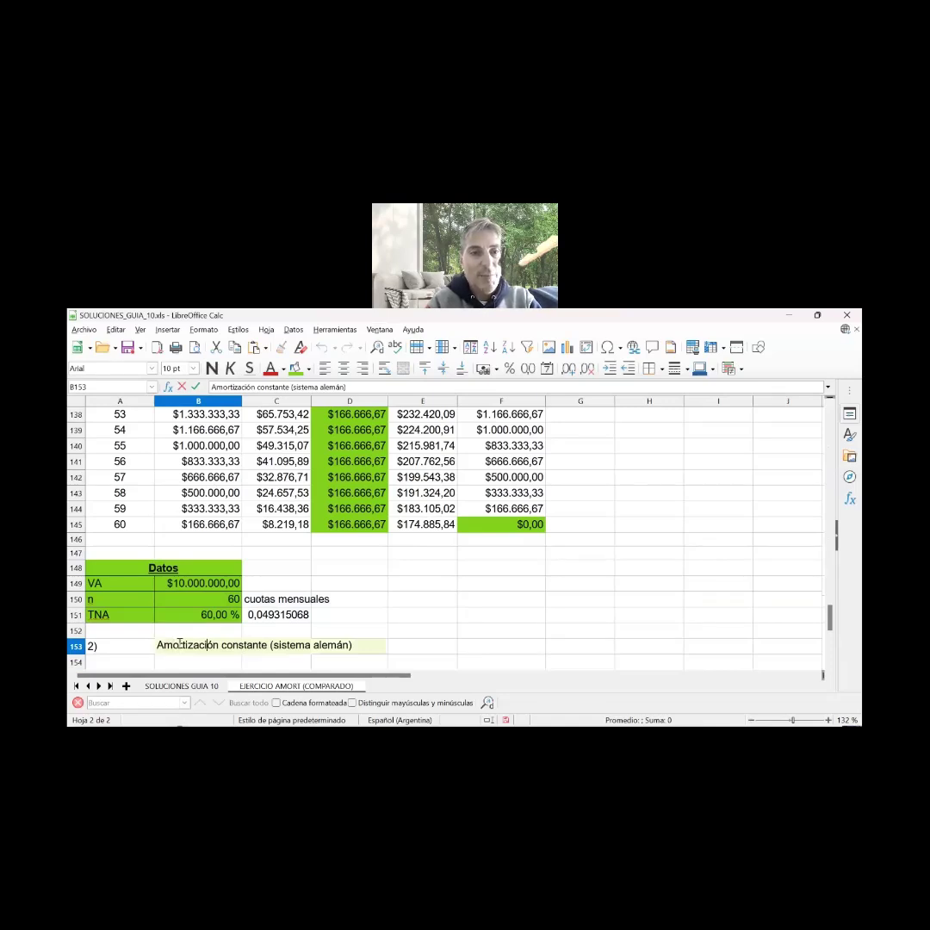
{"action": "key", "text": "shift+Right"}
{"action": "key", "text": "shift+Right"}
{"action": "key", "text": "shift+Right"}
{"action": "key", "text": "shift+Right"}
{"action": "key", "text": "shift+Right"}
{"action": "key", "text": "shift+Right"}
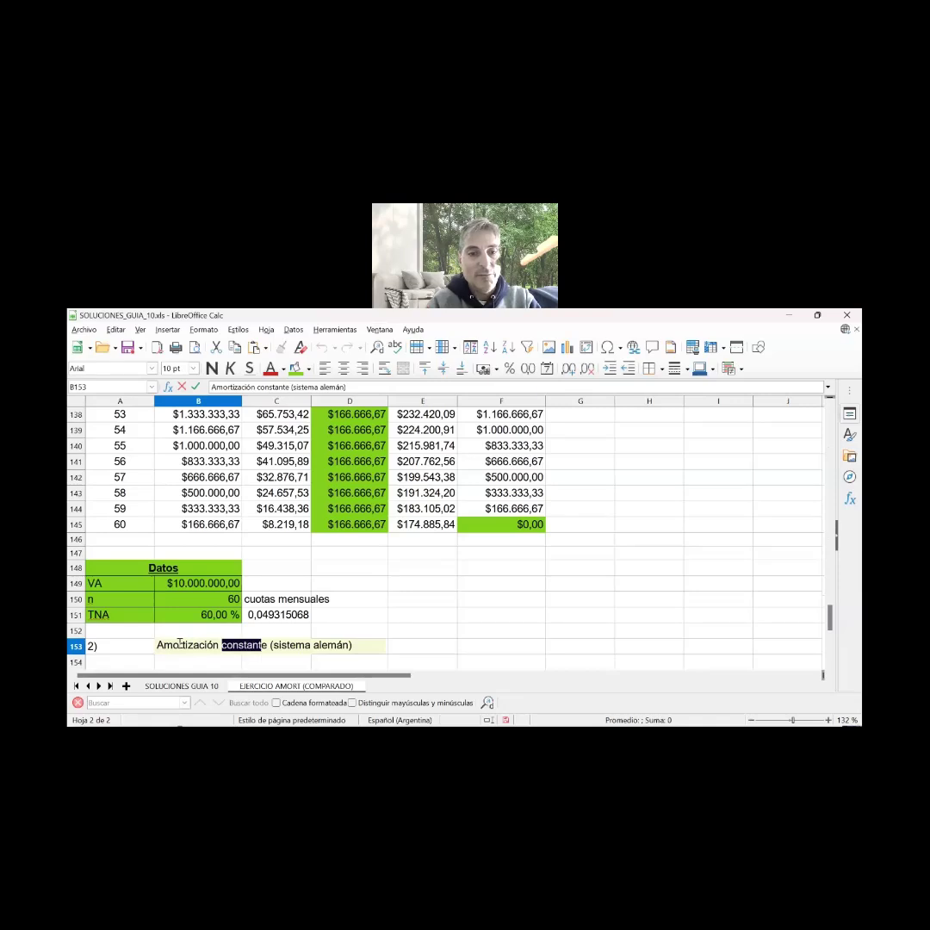
{"action": "type", "text": "es cero"}
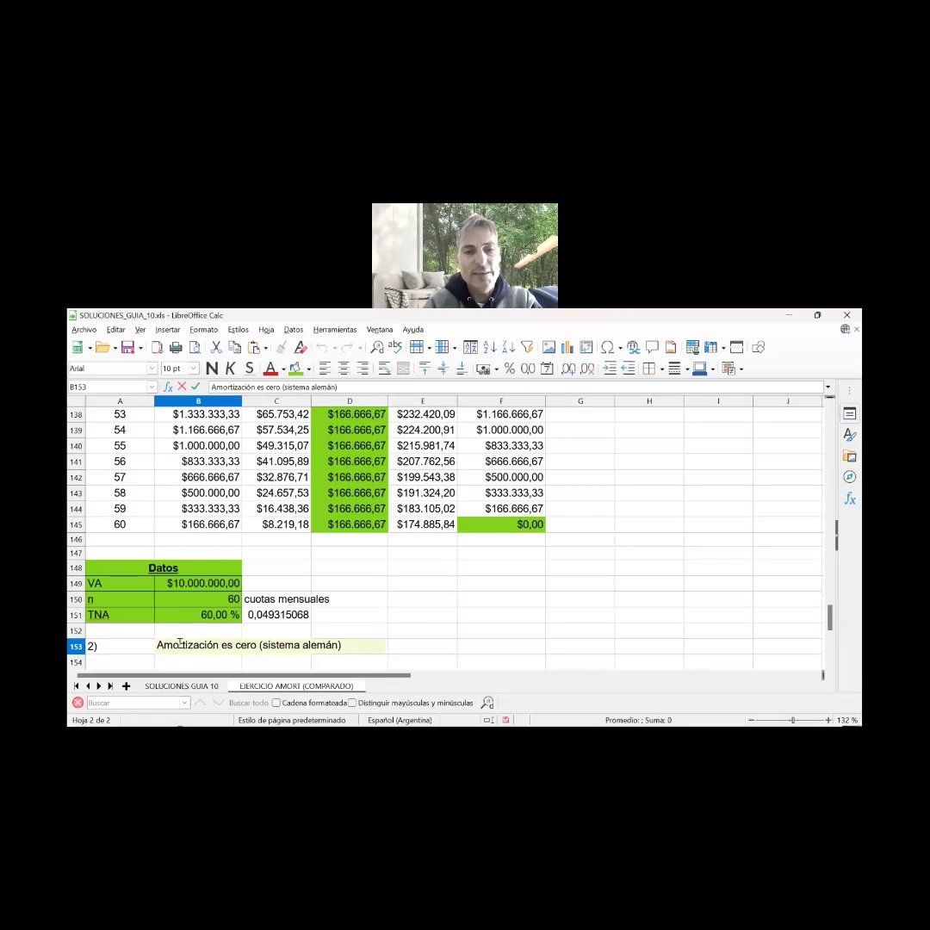
Replace "alemán" so that the B153 title reads "Amortización es cero (sistema americano)"
{"action": "key", "text": "shift+Right"}
{"action": "key", "text": "shift+Right"}
{"action": "key", "text": "shift+Right"}
{"action": "key", "text": "shift+Right"}
{"action": "key", "text": "shift+Right"}
{"action": "key", "text": "shift+Right"}
{"action": "type", "text": "americano"}
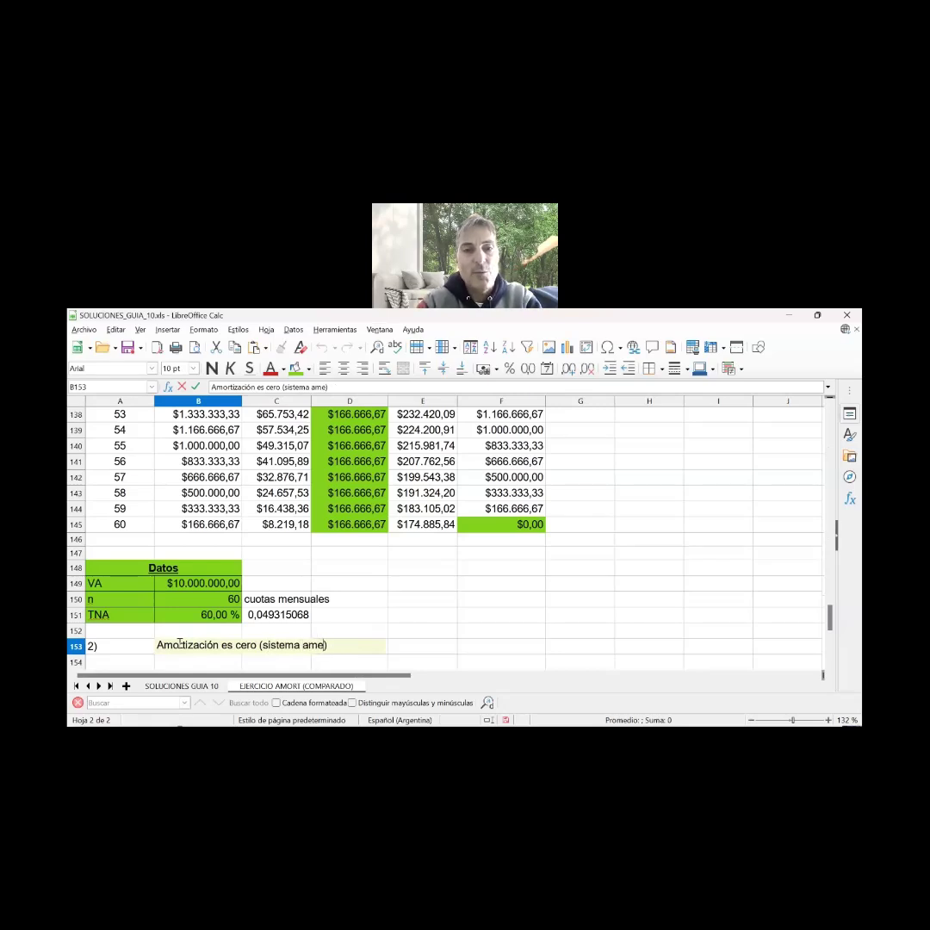
{"action": "key", "text": "Return"}
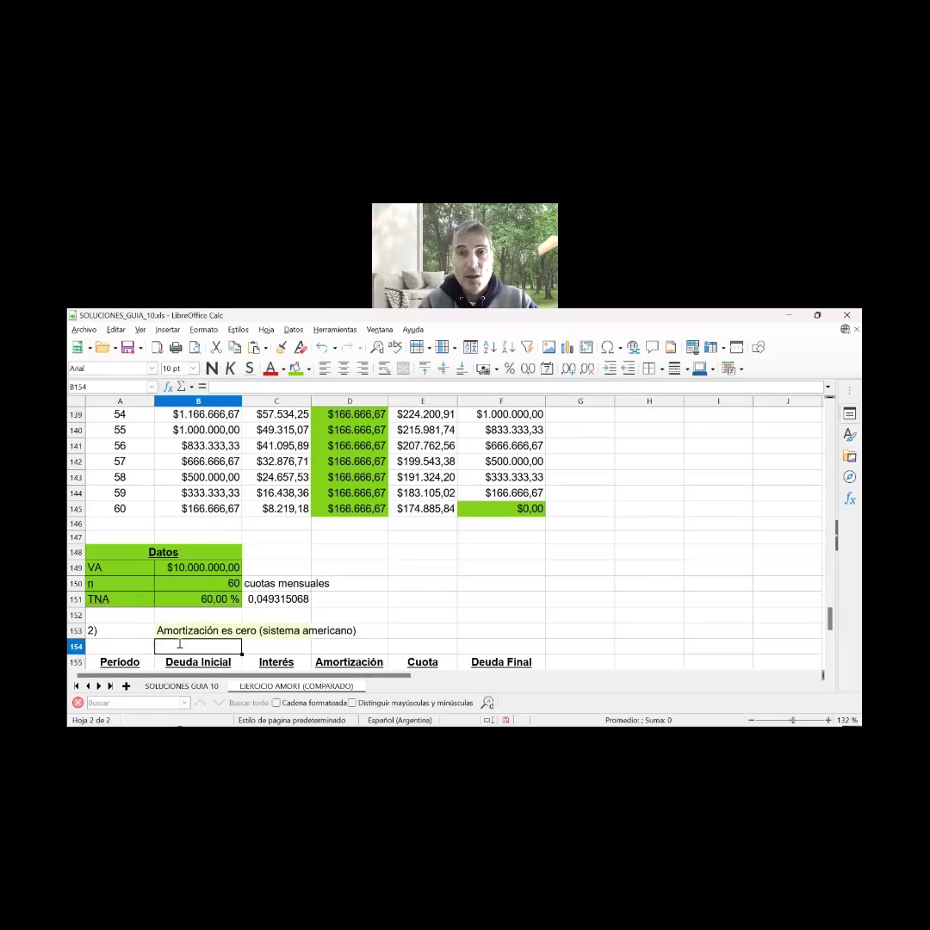
Clear the copied period 2 and 3 values in B157:F158 of the American-system table
{"action": "key", "text": "Down"}
{"action": "key", "text": "Down"}
{"action": "key", "text": "Down"}
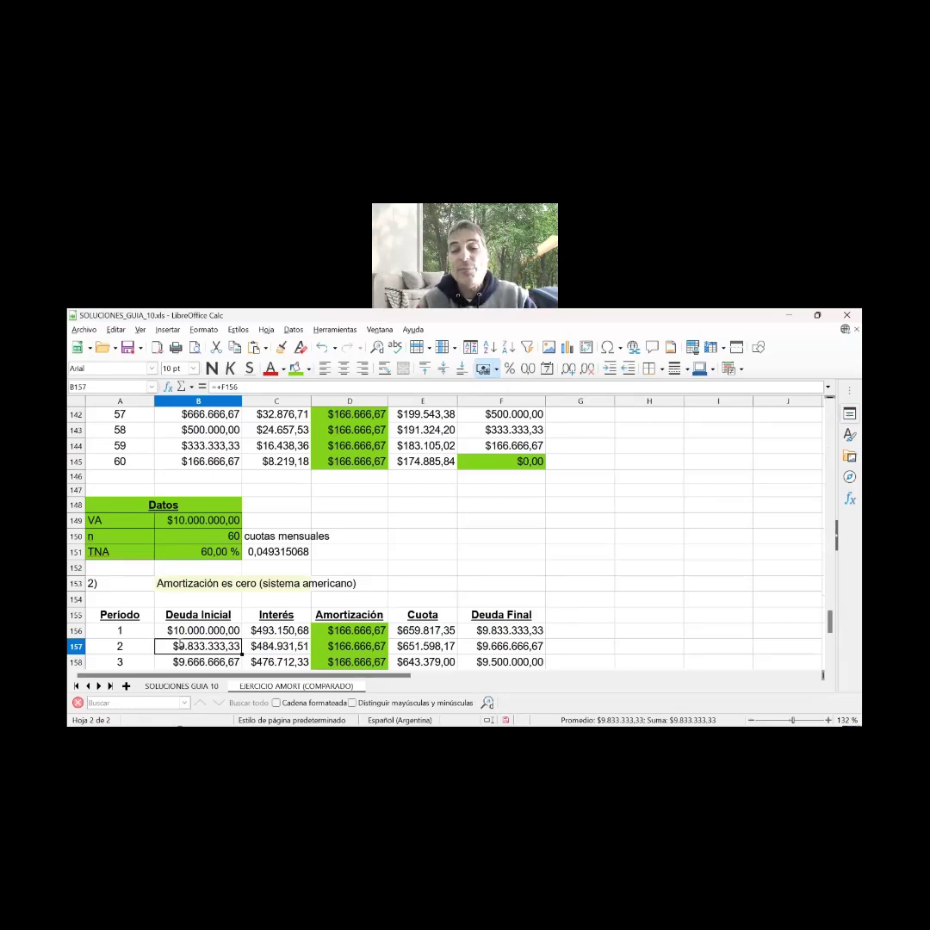
{"action": "key", "text": "Down"}
{"action": "key", "text": "Down"}
{"action": "key", "text": "Down"}
{"action": "key", "text": "Down"}
{"action": "key", "text": "Down"}
{"action": "key", "text": "Down"}
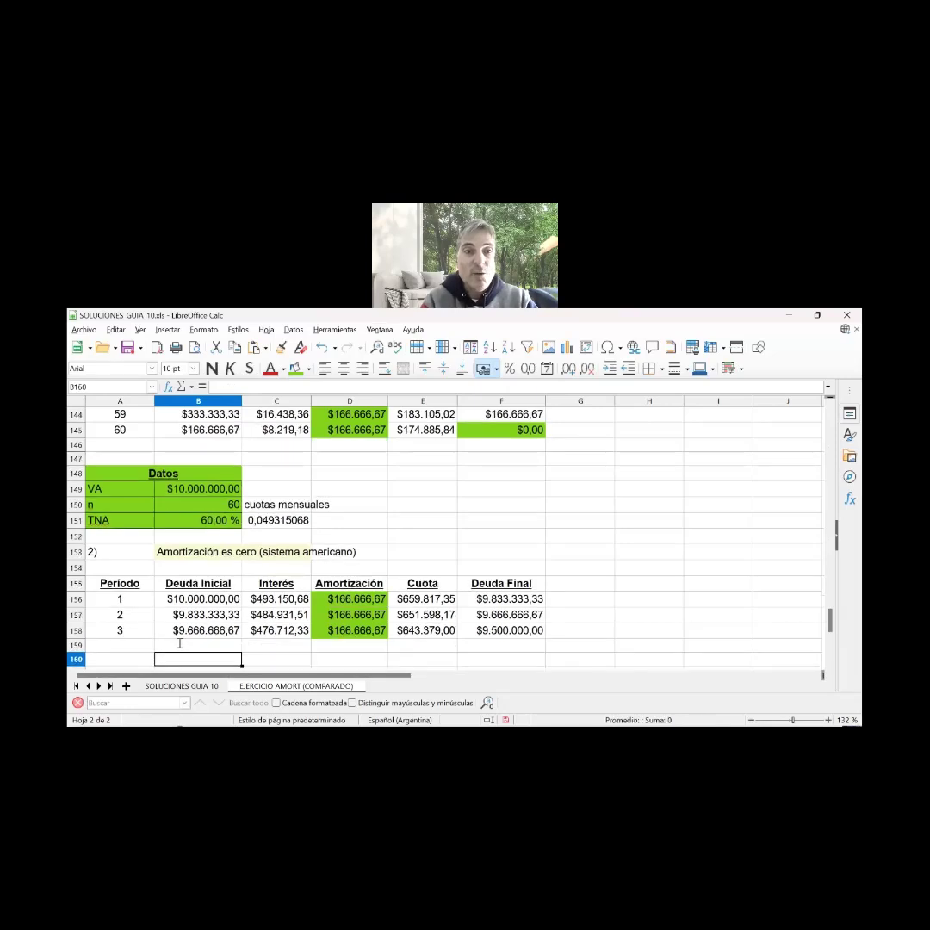
{"action": "key", "text": "Up"}
{"action": "key", "text": "Up"}
{"action": "key", "text": "Up"}
{"action": "key", "text": "Up"}
{"action": "key", "text": "Up"}
{"action": "key", "text": "Up"}
{"action": "key", "text": "Up"}
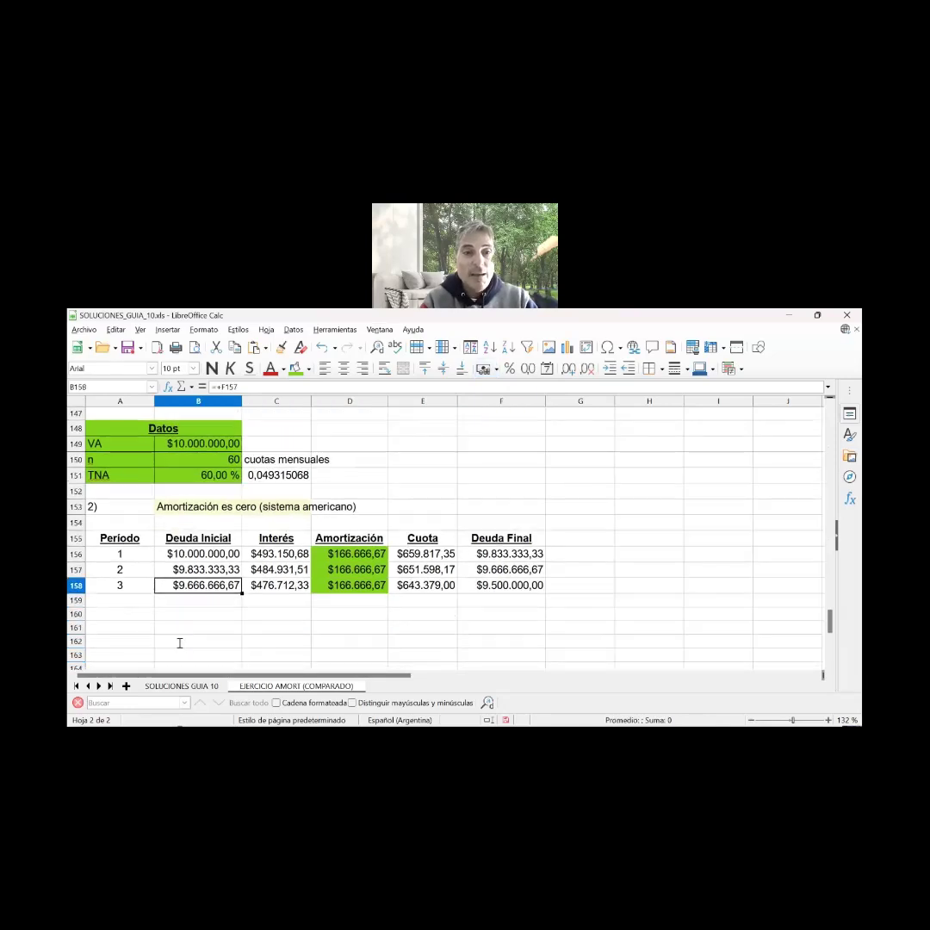
{"action": "key", "text": "Down"}
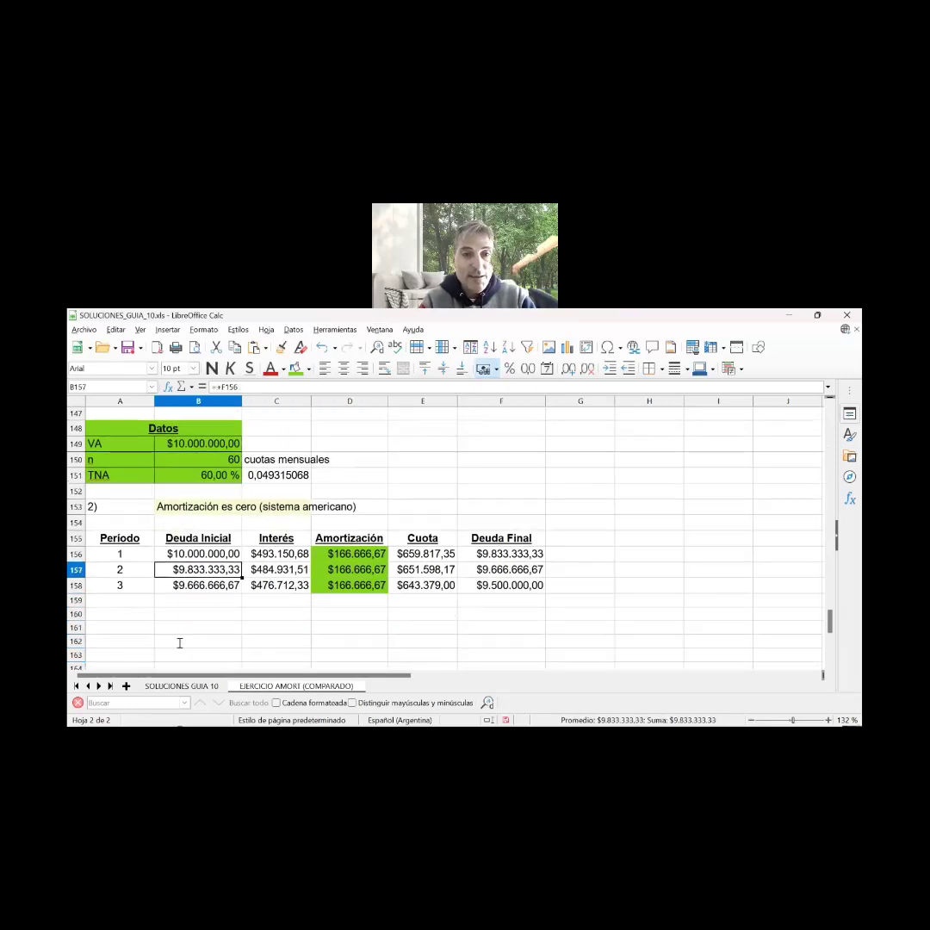
{"action": "key", "text": "shift+Down"}
{"action": "key", "text": "shift+Right"}
{"action": "key", "text": "shift+Right"}
{"action": "key", "text": "shift+Right"}
{"action": "key", "text": "shift+Right"}
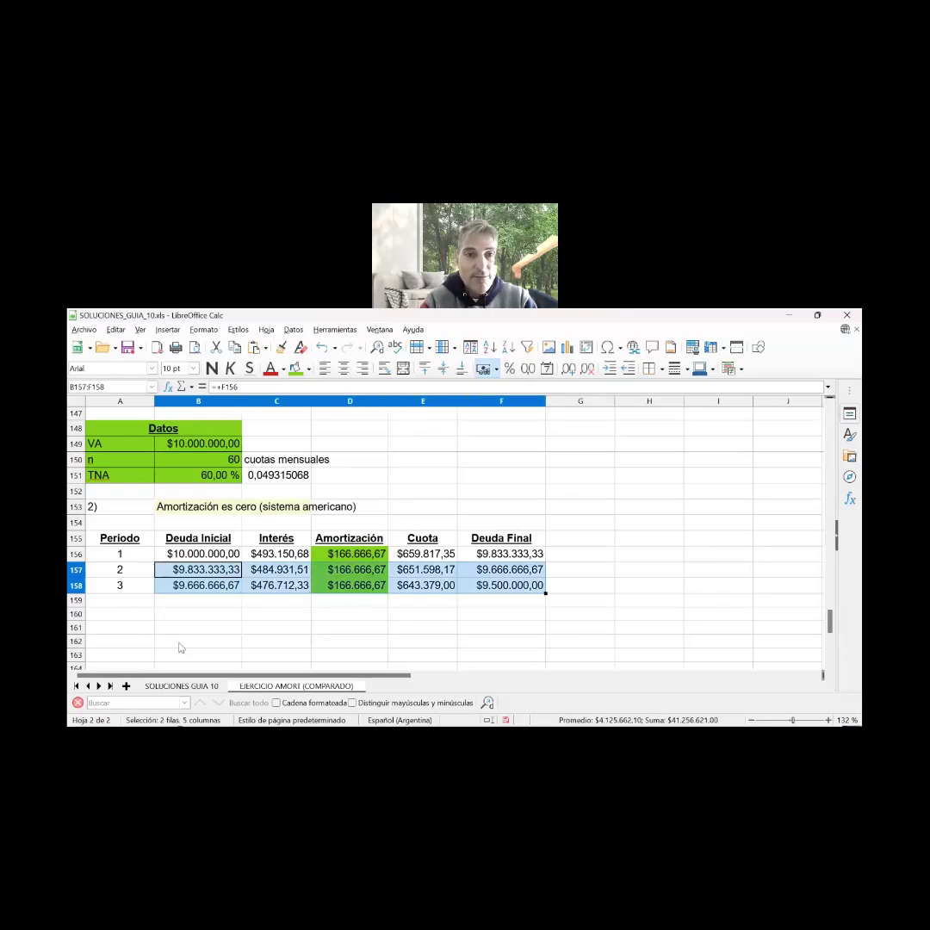
{"action": "key", "text": "Delete"}
Set the period 1 amortisation in D156 to 0
{"action": "key", "text": "Up"}
{"action": "key", "text": "Up"}
{"action": "key", "text": "Down"}
{"action": "key", "text": "Right"}
{"action": "key", "text": "Right"}
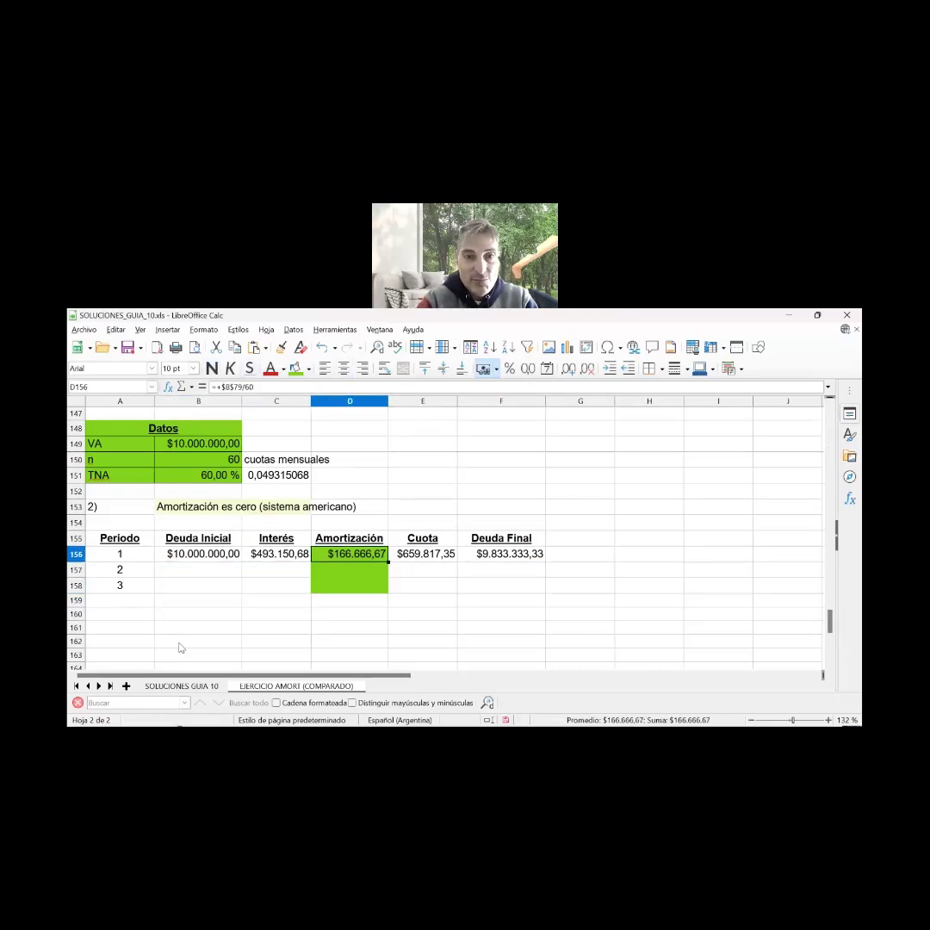
{"action": "type", "text": "0"}
{"action": "key", "text": "Right"}
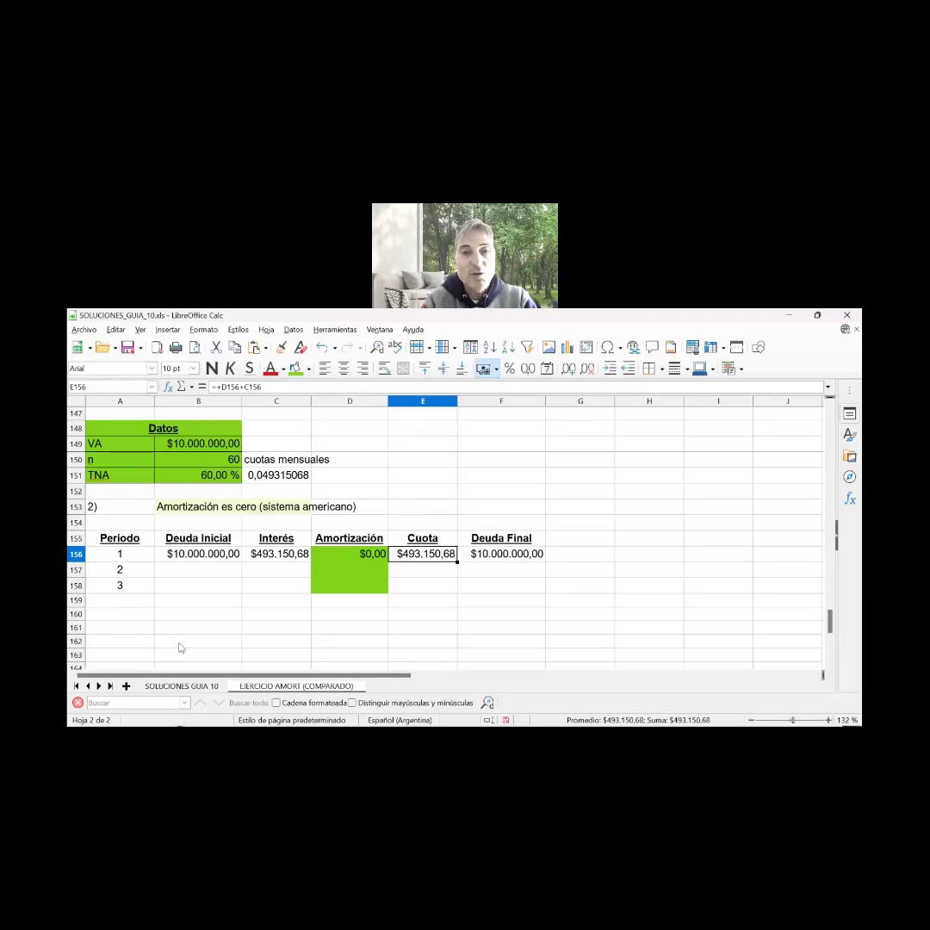
Enter a formula in B157 that brings the debt from period 1's row into period 2's initial debt
{"action": "key", "text": "Left"}
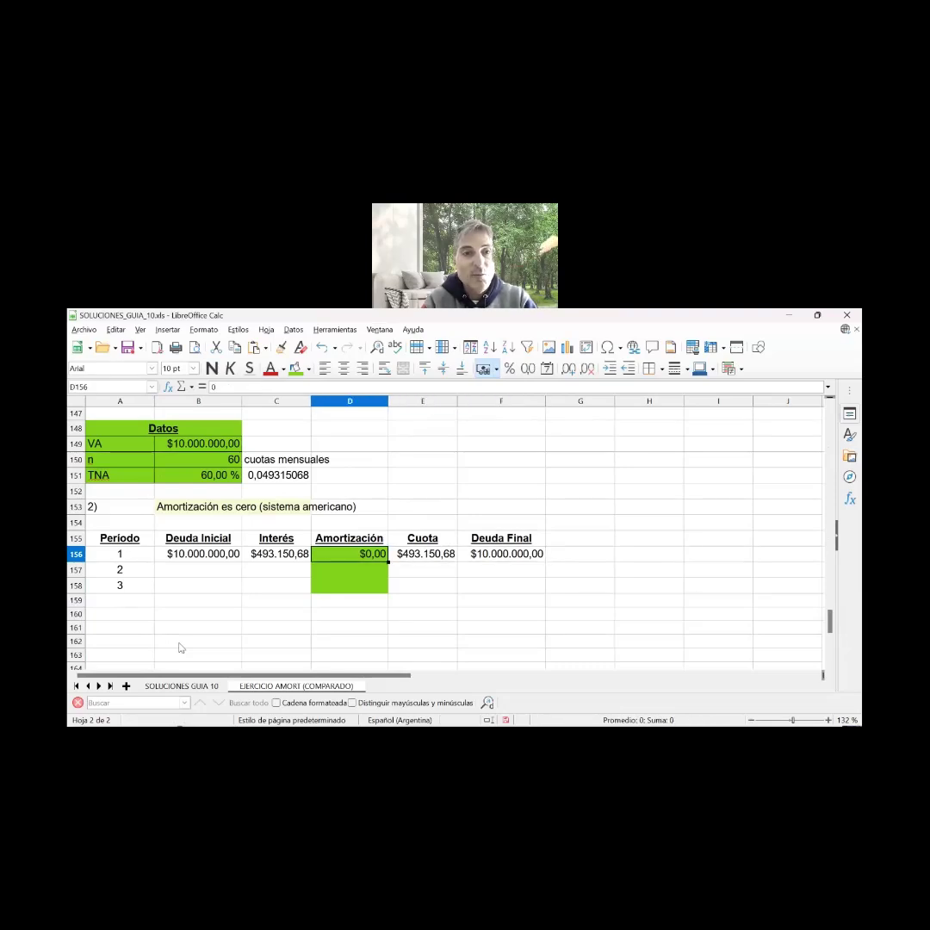
{"action": "key", "text": "Down"}
{"action": "key", "text": "Down"}
{"action": "key", "text": "Left"}
{"action": "key", "text": "Left"}
{"action": "key", "text": "Left"}
{"action": "key", "text": "Up"}
{"action": "key", "text": "Up"}
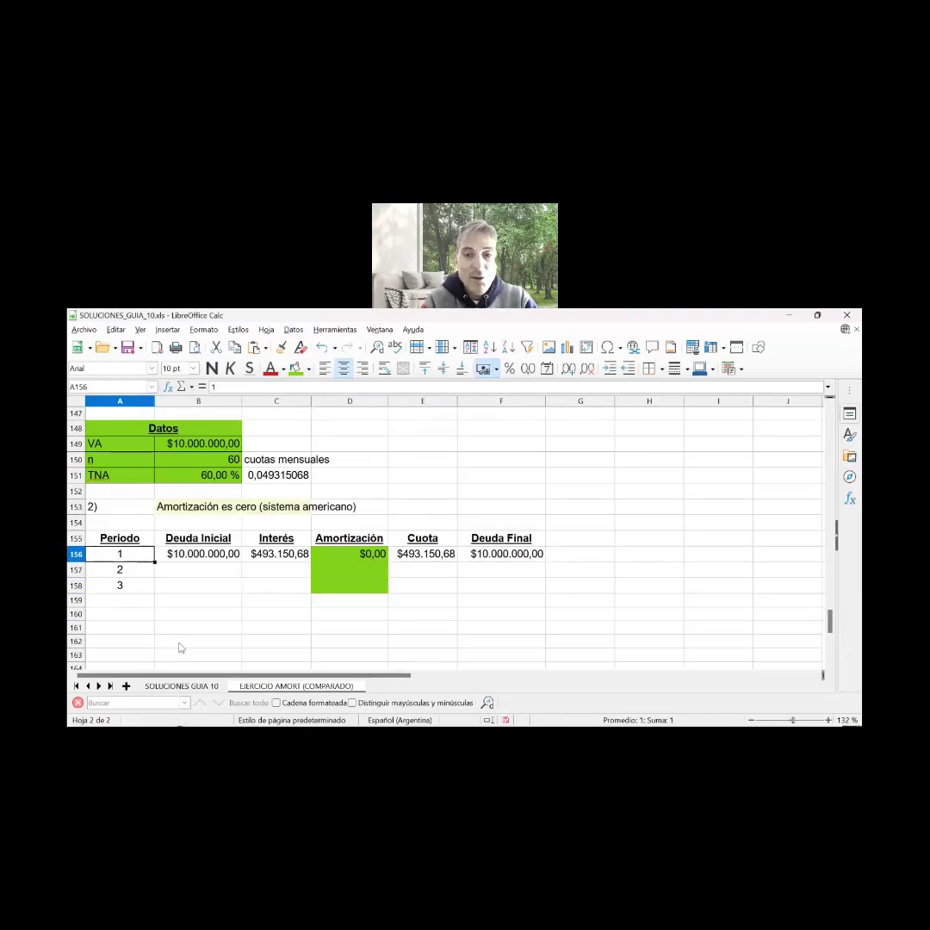
{"action": "key", "text": "Down"}
{"action": "key", "text": "Right"}
{"action": "type", "text": "+"}
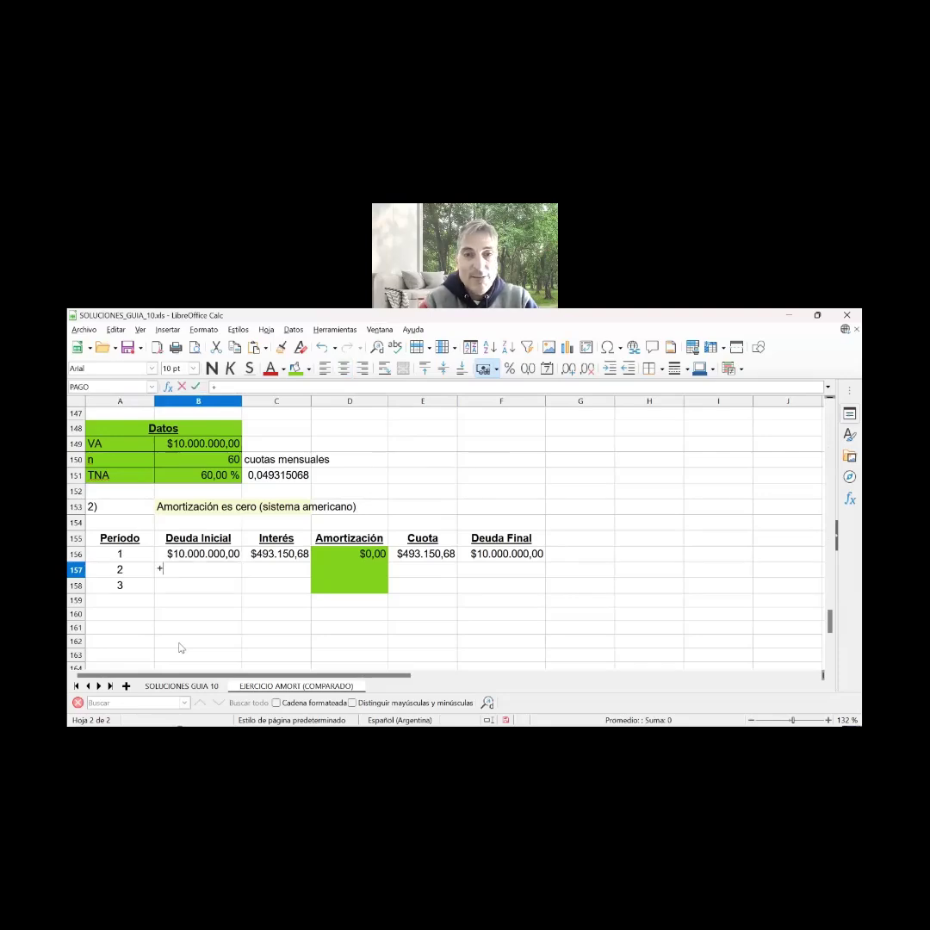
{"action": "key", "text": "Up"}
{"action": "key", "text": "Return"}
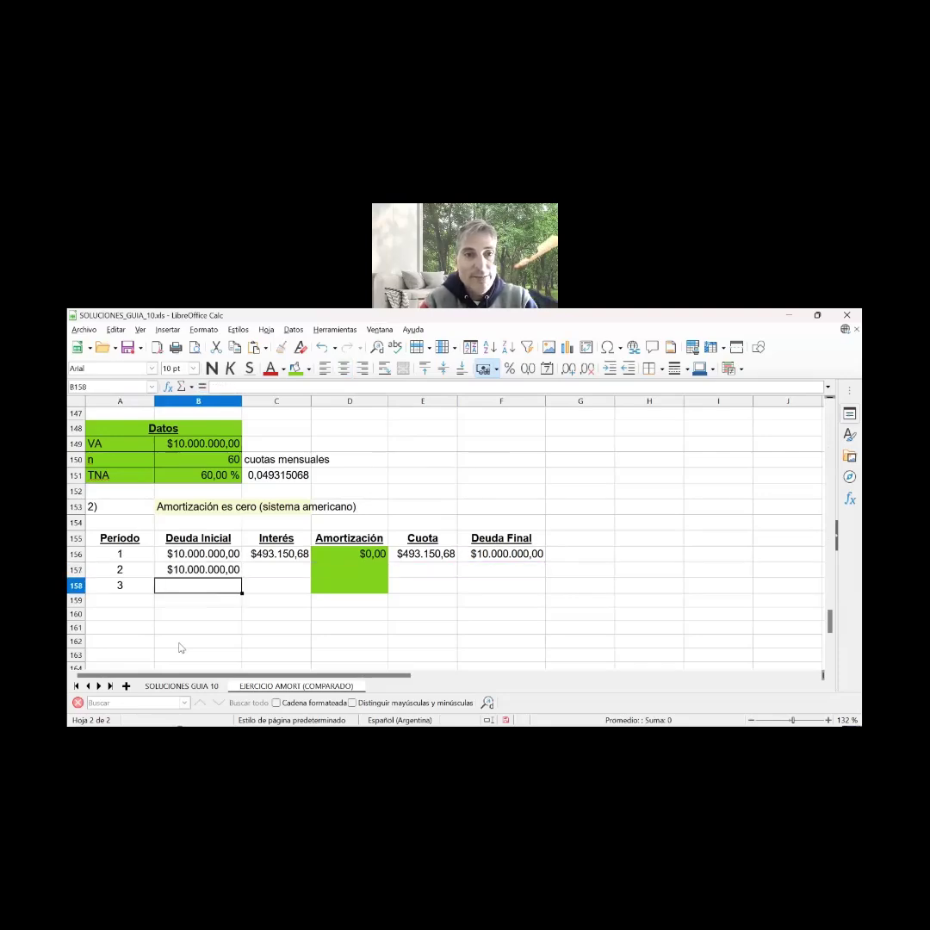
Fill the period 1 interest, amortisation, instalment and final debt cells C156:F156 down into row 157
{"action": "key", "text": "Up"}
{"action": "key", "text": "Up"}
{"action": "key", "text": "Right"}
{"action": "key", "text": "shift+Right"}
{"action": "key", "text": "shift+Right"}
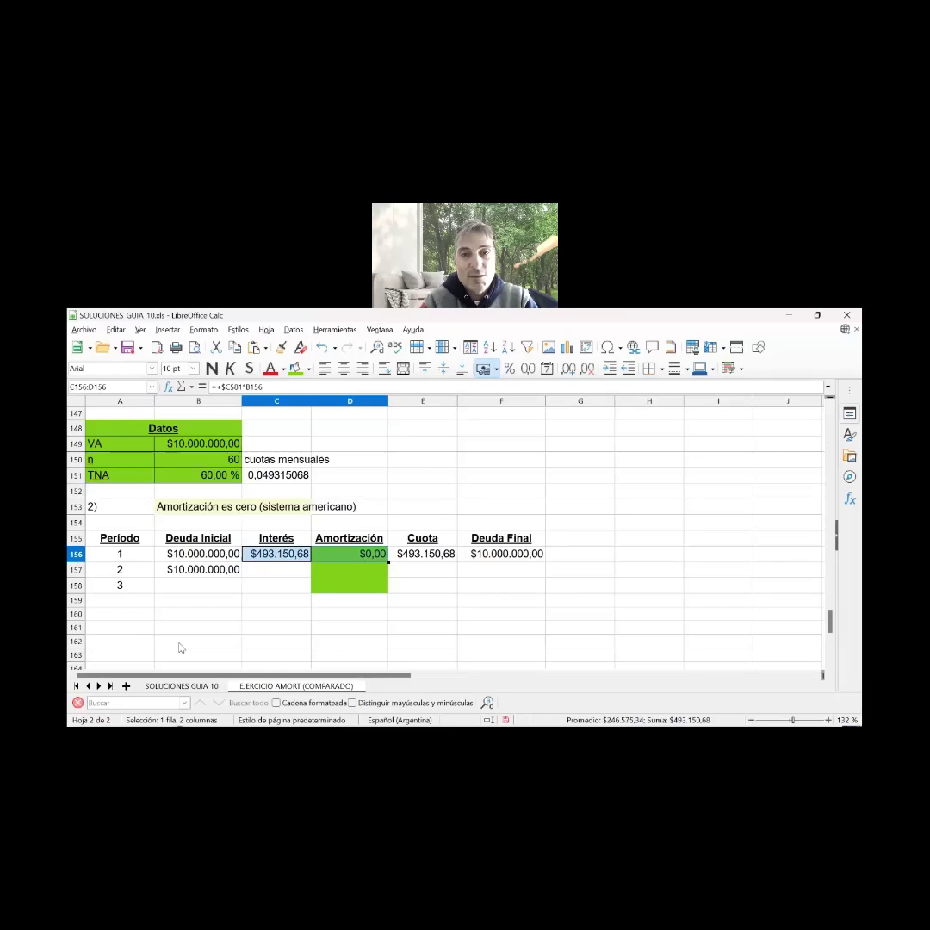
{"action": "key", "text": "shift+Right"}
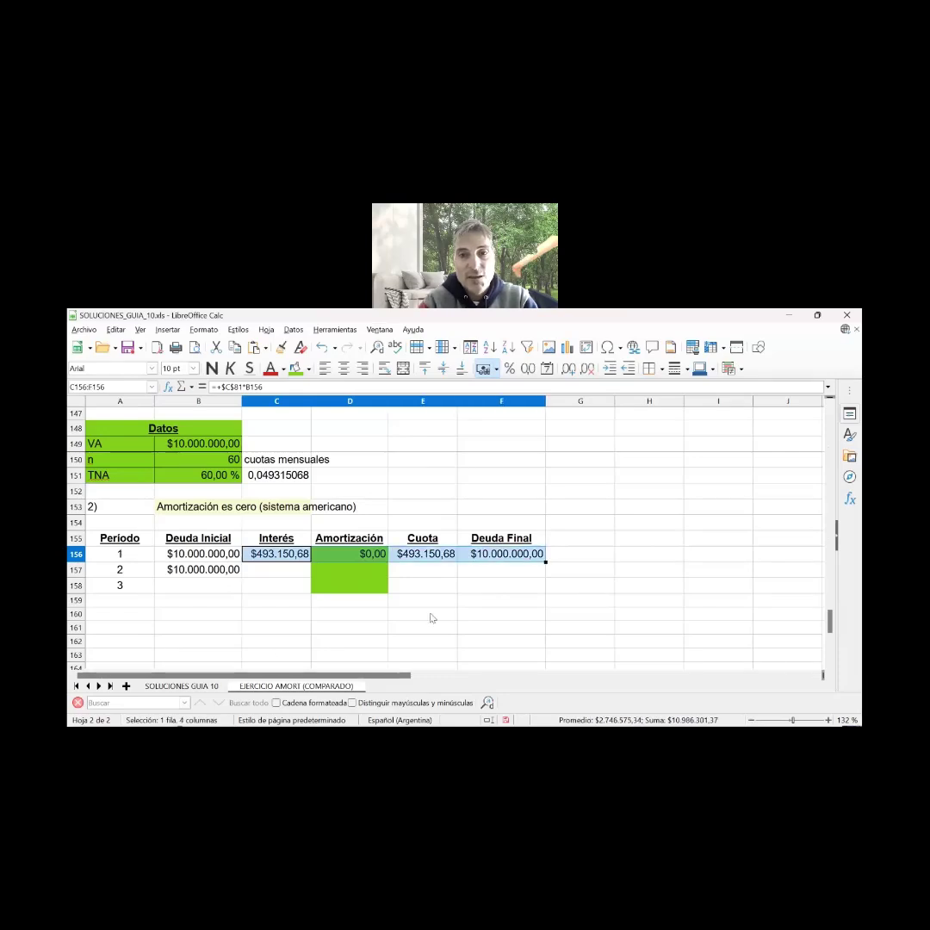
{"action": "left_click_drag", "start_coordinate": [548, 562], "coordinate": [547, 578]}
Set the period 2 amortisation in D157 to 0
{"action": "left_click", "coordinate": [384, 572]}
{"action": "type", "text": "0"}
{"action": "key", "text": "Return"}
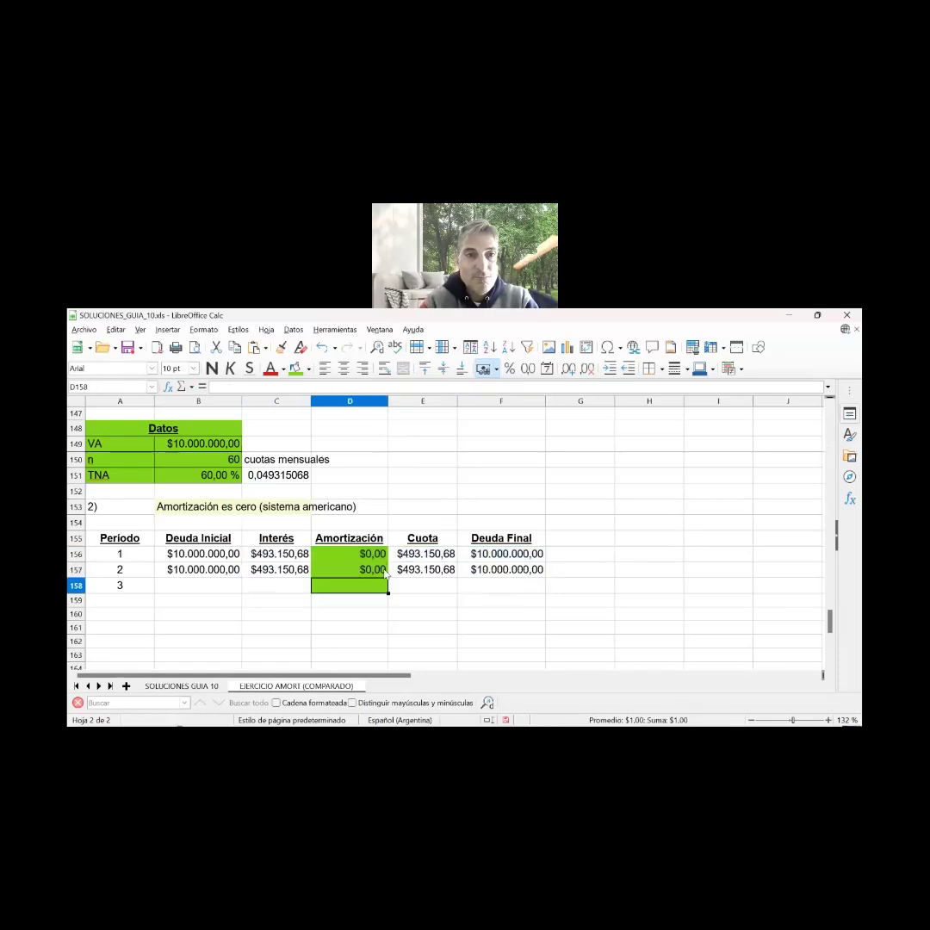
Enter 0 in E153, beside the American-system title, as the reference amortisation value
{"action": "left_click", "coordinate": [383, 570]}
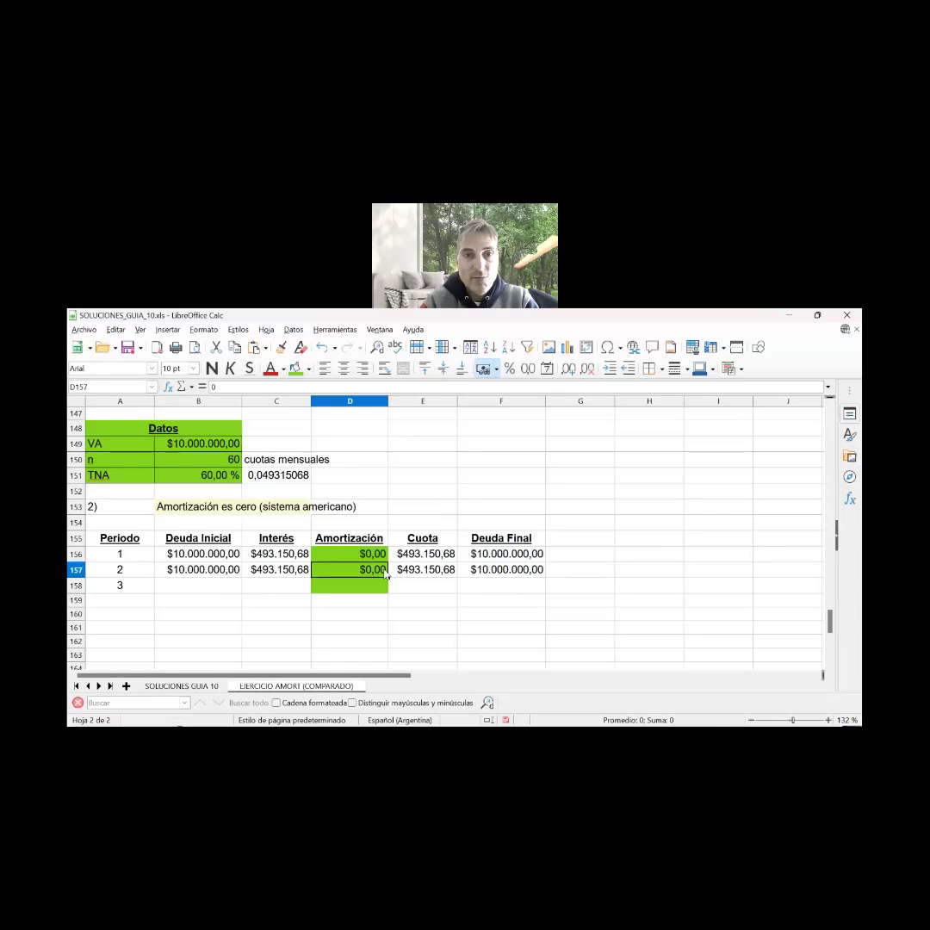
{"action": "key", "text": "Up"}
{"action": "key", "text": "Up"}
{"action": "key", "text": "Up"}
{"action": "key", "text": "Up"}
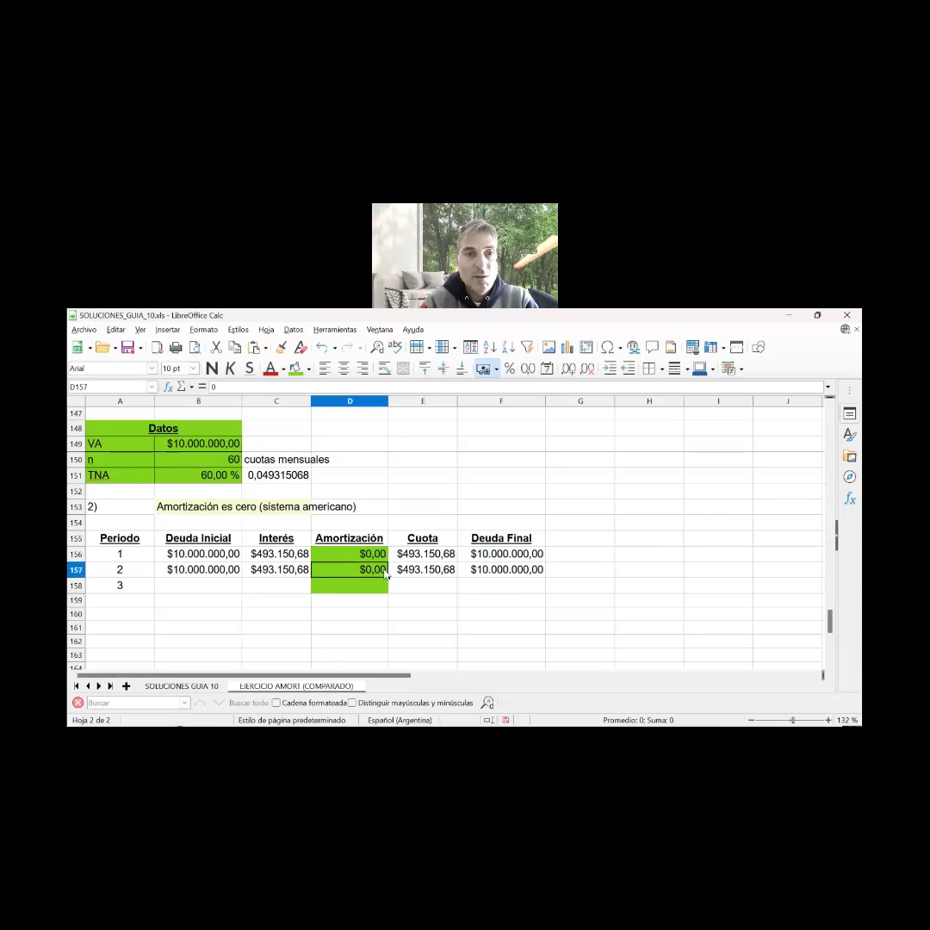
{"action": "key", "text": "Right"}
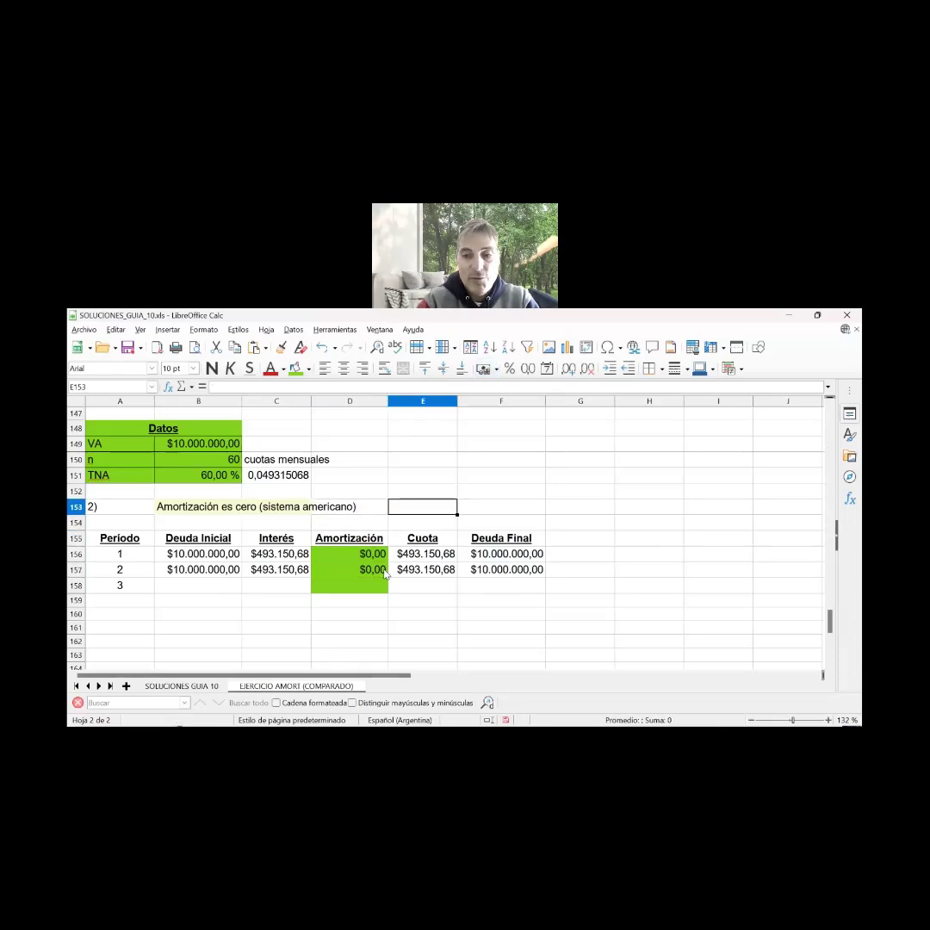
{"action": "type", "text": "0"}
{"action": "key", "text": "Return"}
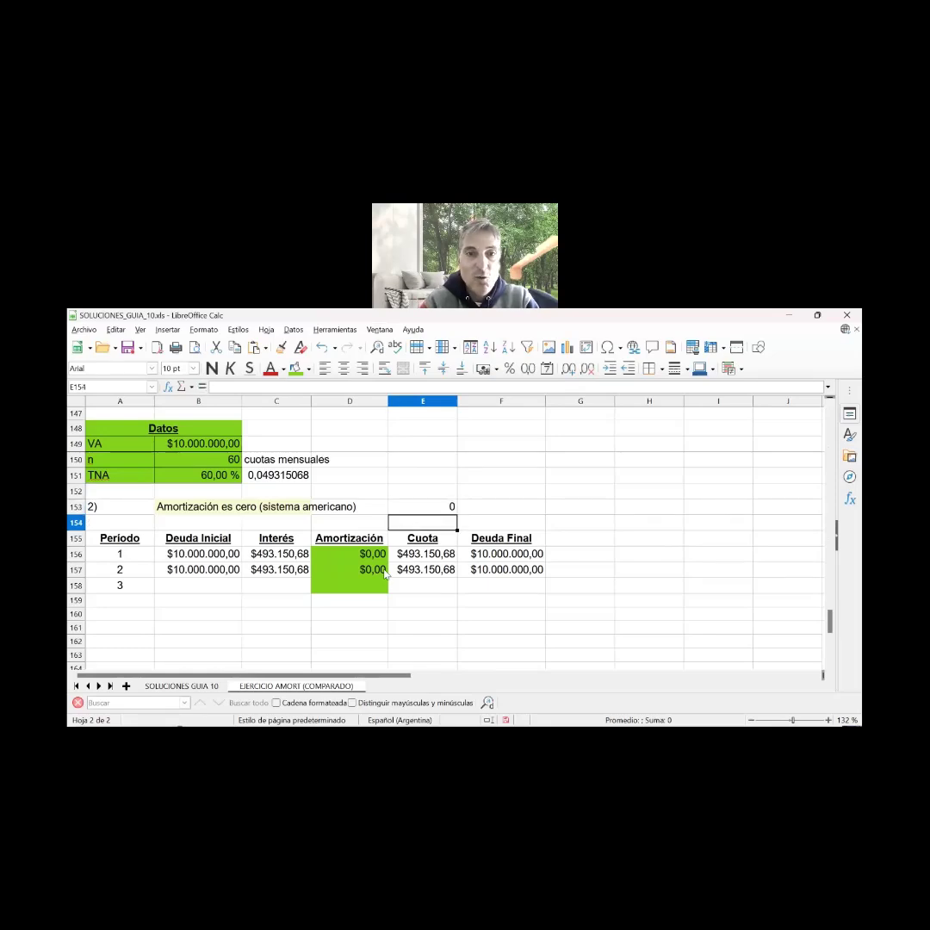
Link the period 1 amortisation in D156 to E153 with the formula =+E153
{"action": "key", "text": "Left"}
{"action": "key", "text": "Down"}
{"action": "key", "text": "Down"}
{"action": "type", "text": "+"}
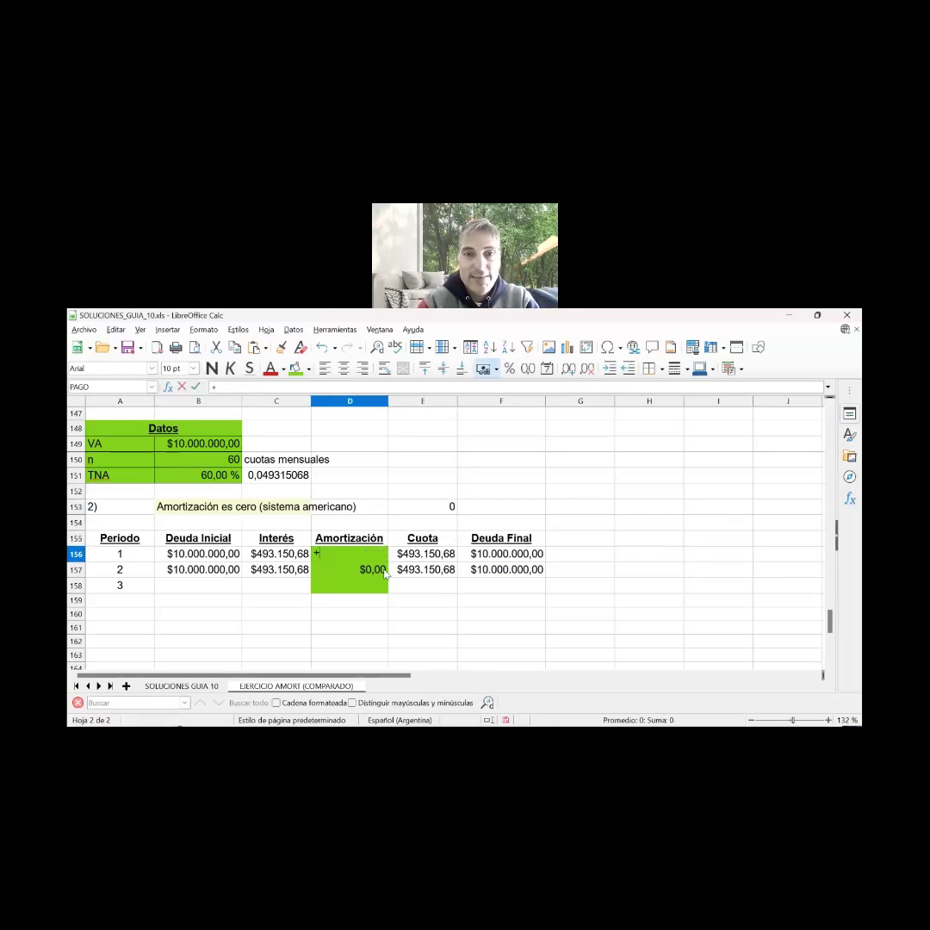
{"action": "key", "text": "Return"}
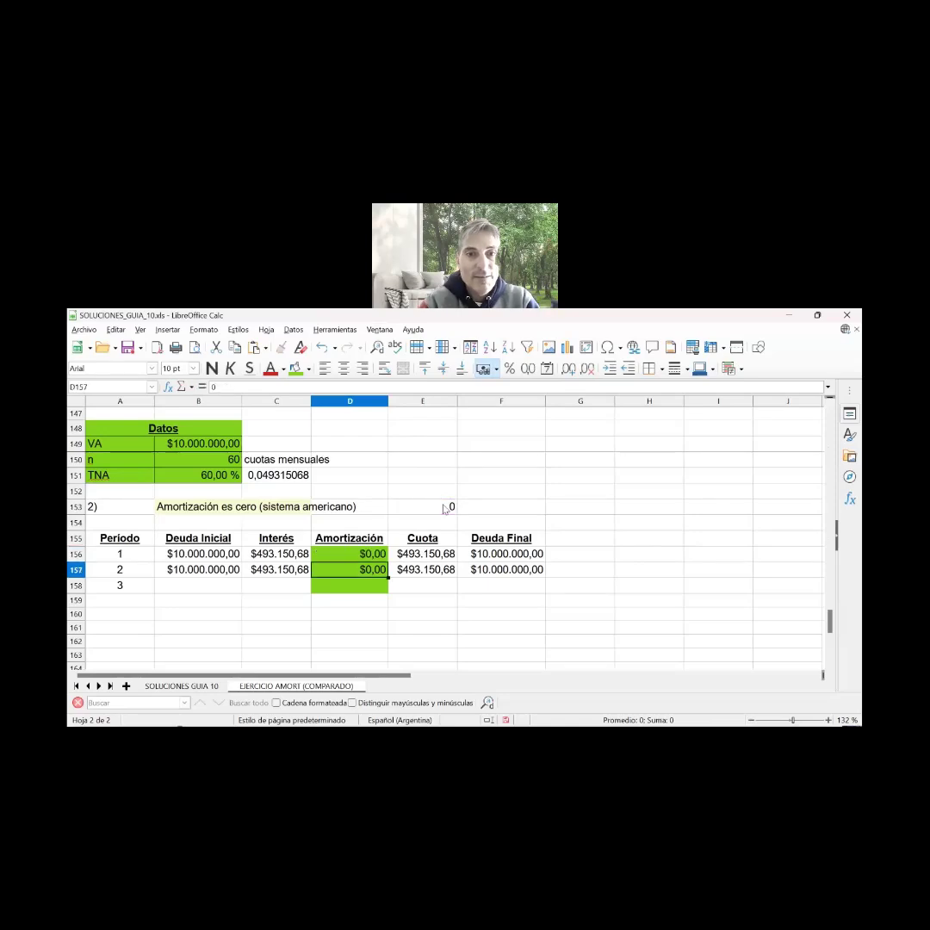
Make the reference in D156 absolute so its formula is =+$E$153
{"action": "double_click", "coordinate": [376, 553]}
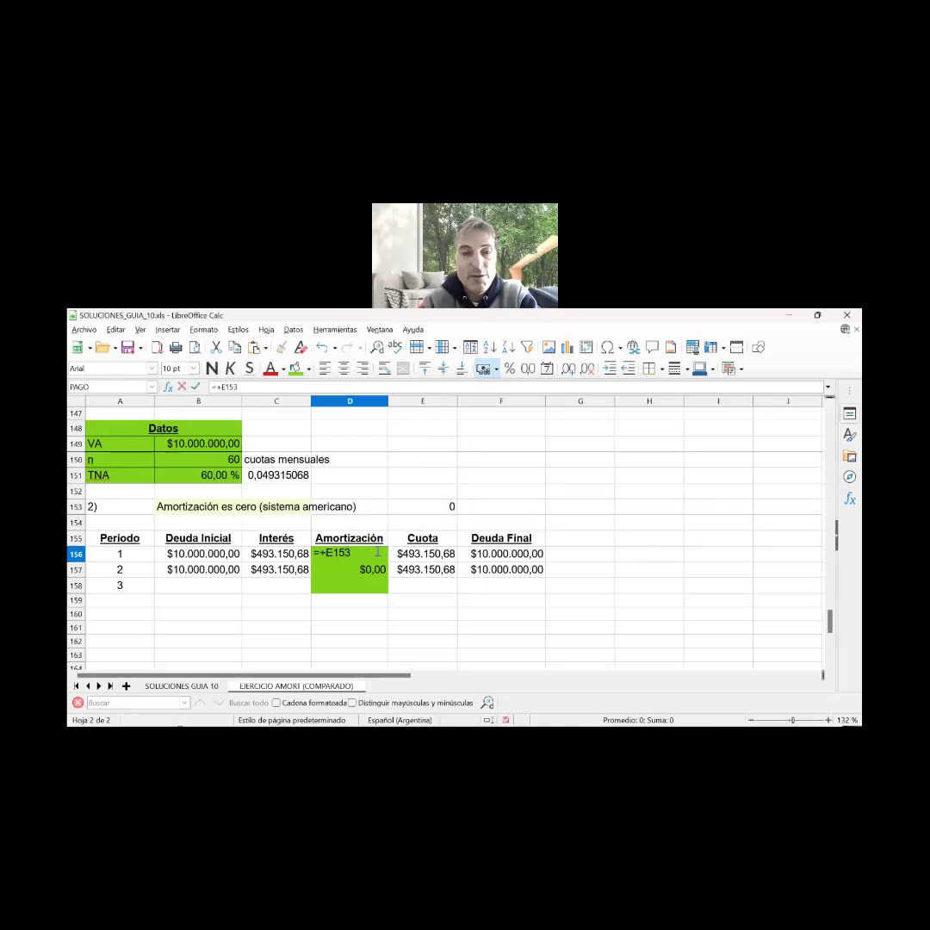
{"action": "key", "text": "Left"}
{"action": "key", "text": "Left"}
{"action": "key", "text": "Left"}
{"action": "key", "text": "Left"}
{"action": "type", "text": "$"}
{"action": "key", "text": "Right"}
{"action": "type", "text": "$"}
{"action": "key", "text": "Return"}
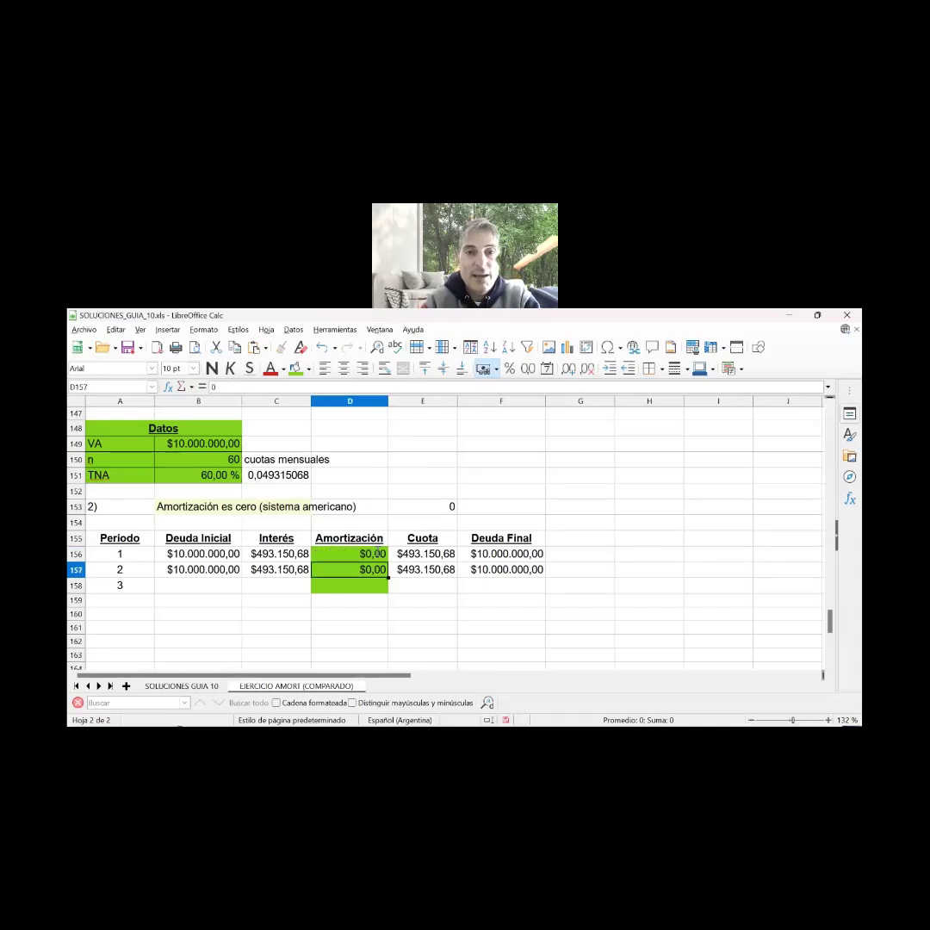
Fill the D156 amortisation formula down to D157 and open D157's formula to check its reference
{"action": "key", "text": "Up"}
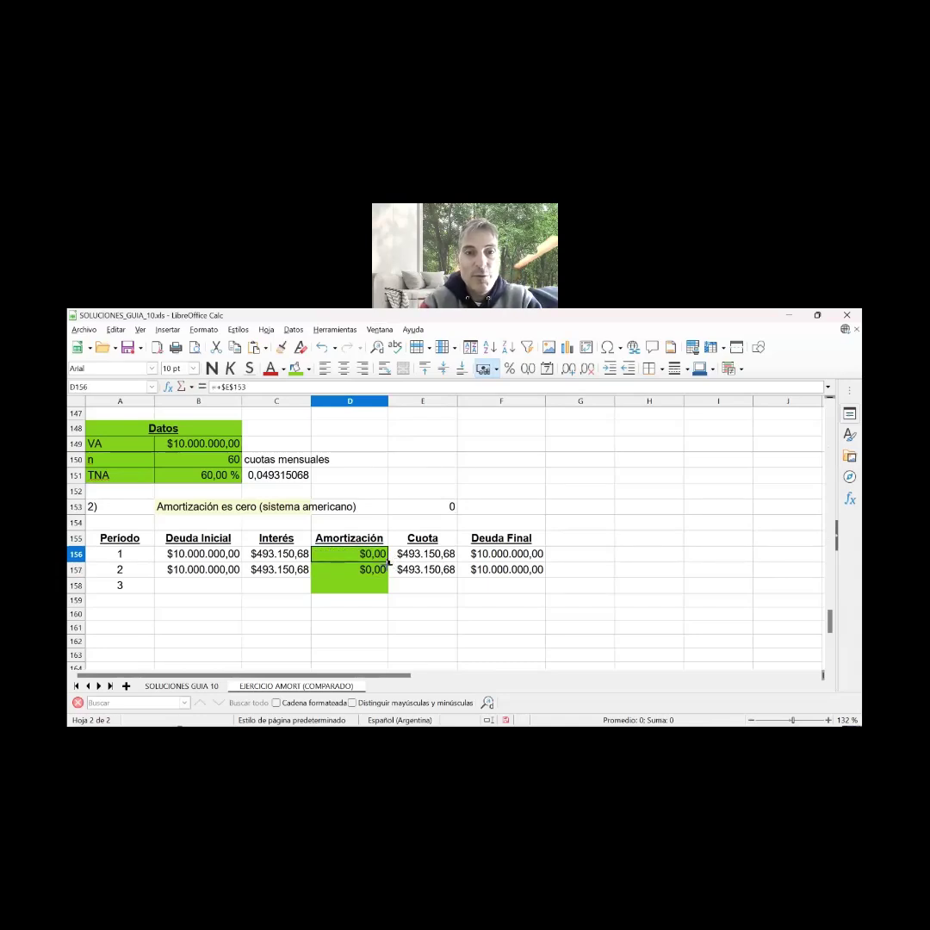
{"action": "left_click_drag", "start_coordinate": [389, 562], "coordinate": [389, 574]}
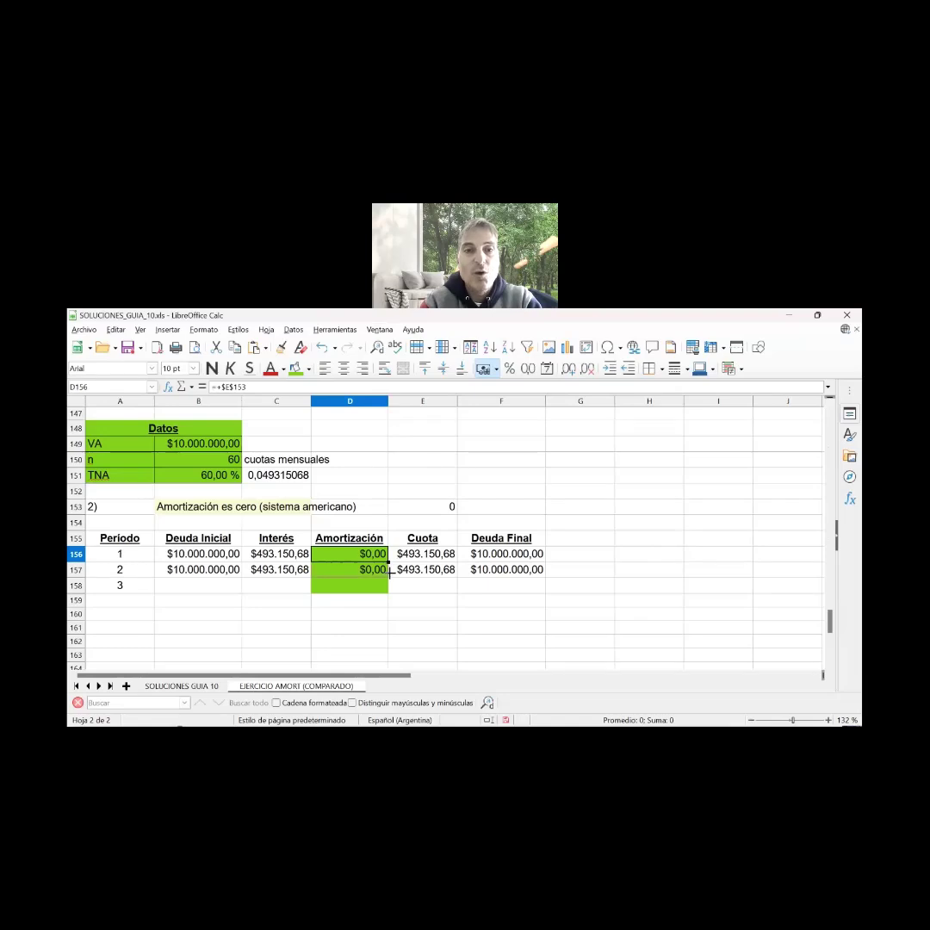
{"action": "double_click", "coordinate": [384, 572]}
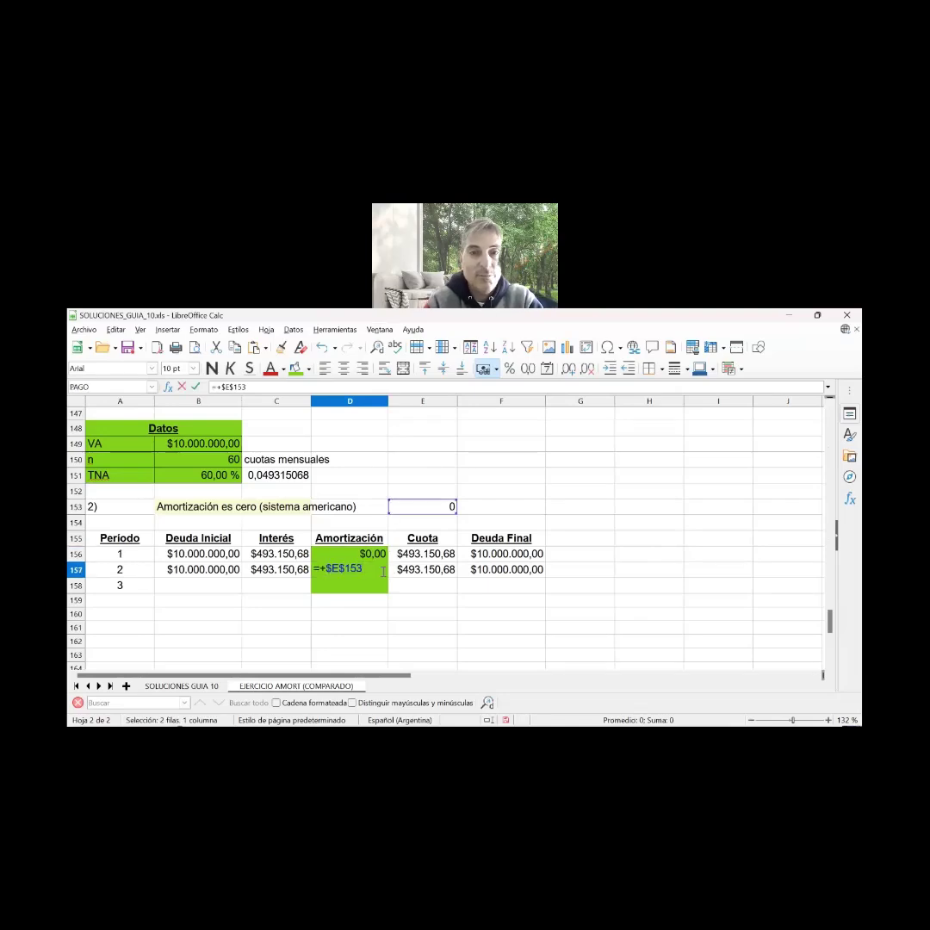
Extend the period numbering of the American-system table from A157:A158 down to period 60 in A215
{"action": "key", "text": "Return"}
{"action": "key", "text": "Up"}
{"action": "key", "text": "Left"}
{"action": "key", "text": "Left"}
{"action": "key", "text": "Left"}
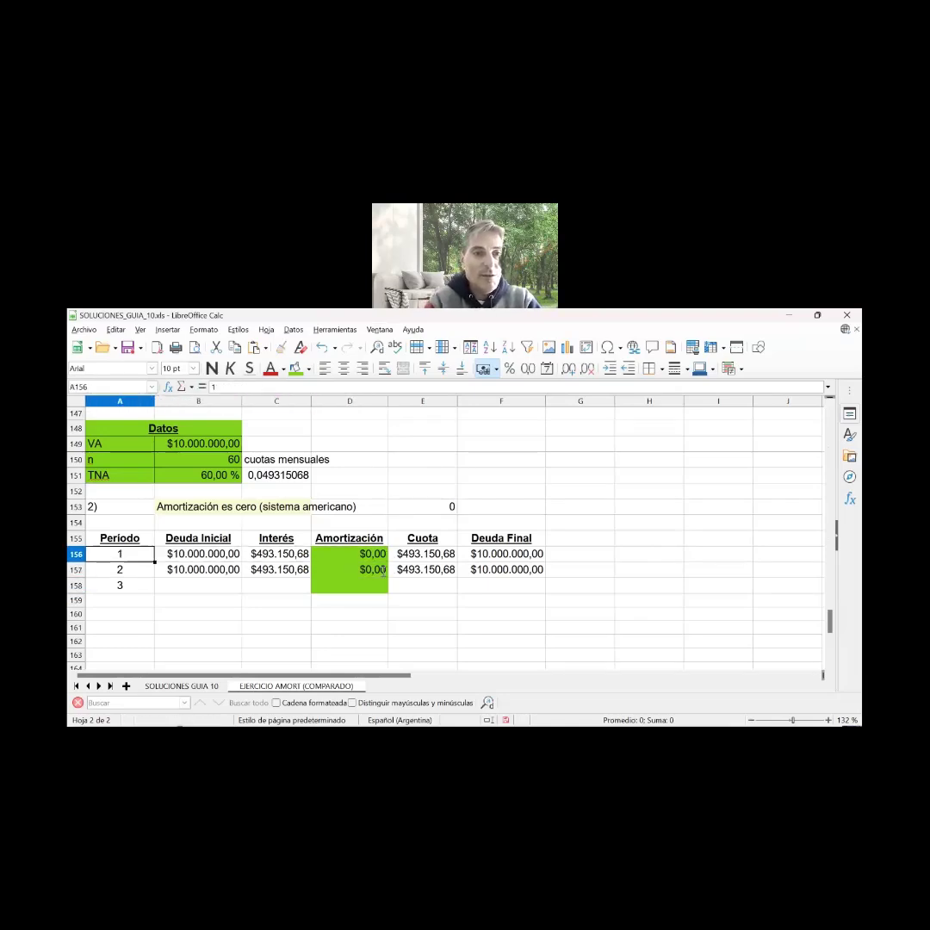
{"action": "key", "text": "shift+Down"}
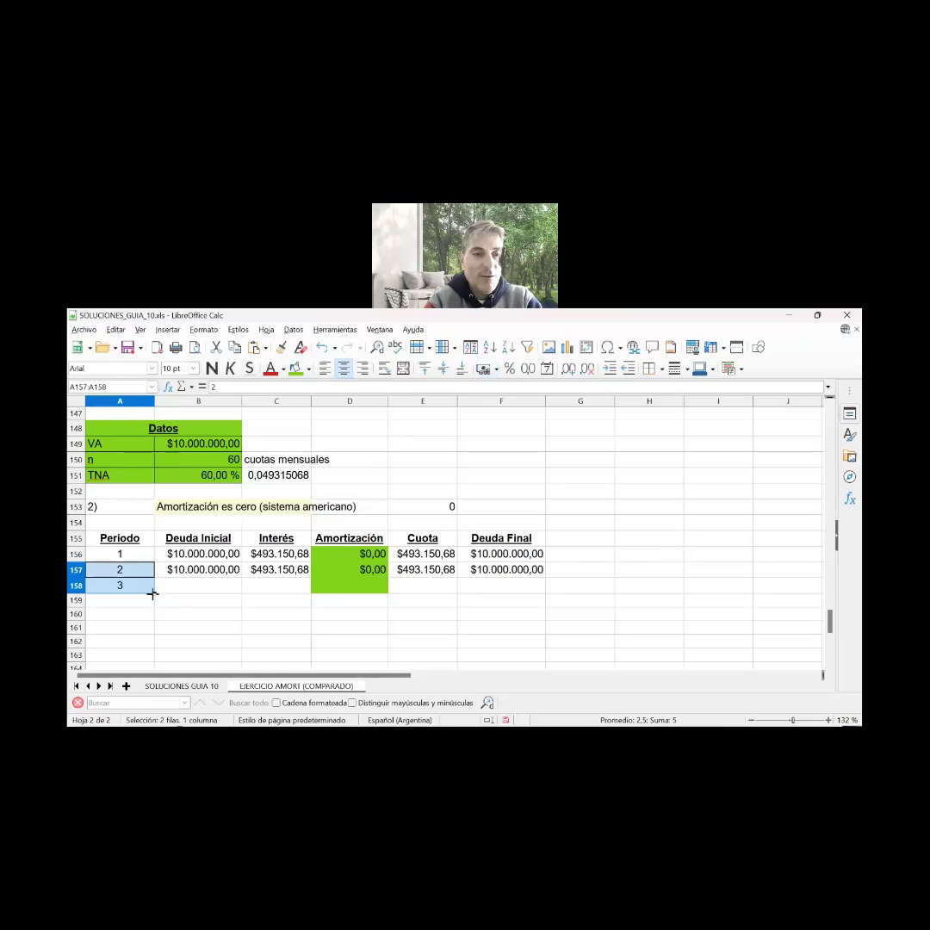
{"action": "left_click_drag", "start_coordinate": [155, 593], "coordinate": [163, 661]}
Fill the period 2 formulas in B157:F157 down through period 60 in row 215
{"action": "left_click", "coordinate": [214, 615]}
{"action": "key", "text": "Up"}
{"action": "key", "text": "Up"}
{"action": "key", "text": "Up"}
{"action": "key", "text": "Up"}
{"action": "key", "text": "Up"}
{"action": "key", "text": "Up"}
{"action": "key", "text": "Up"}
{"action": "key", "text": "Up"}
{"action": "key", "text": "Up"}
{"action": "key", "text": "Up"}
{"action": "key", "text": "Up"}
{"action": "key", "text": "Up"}
{"action": "key", "text": "Up"}
{"action": "key", "text": "Up"}
{"action": "key", "text": "Up"}
{"action": "key", "text": "Up"}
{"action": "key", "text": "Up"}
{"action": "key", "text": "Up"}
{"action": "key", "text": "Up"}
{"action": "key", "text": "Up"}
{"action": "key", "text": "Up"}
{"action": "key", "text": "Up"}
{"action": "key", "text": "Up"}
{"action": "key", "text": "Up"}
{"action": "key", "text": "Up"}
{"action": "key", "text": "Up"}
{"action": "key", "text": "Up"}
{"action": "key", "text": "Up"}
{"action": "key", "text": "Up"}
{"action": "key", "text": "Up"}
{"action": "key", "text": "Up"}
{"action": "key", "text": "Up"}
{"action": "key", "text": "Up"}
{"action": "key", "text": "Up"}
{"action": "key", "text": "Up"}
{"action": "key", "text": "Up"}
{"action": "key", "text": "Up"}
{"action": "key", "text": "Up"}
{"action": "key", "text": "Up"}
{"action": "key", "text": "Up"}
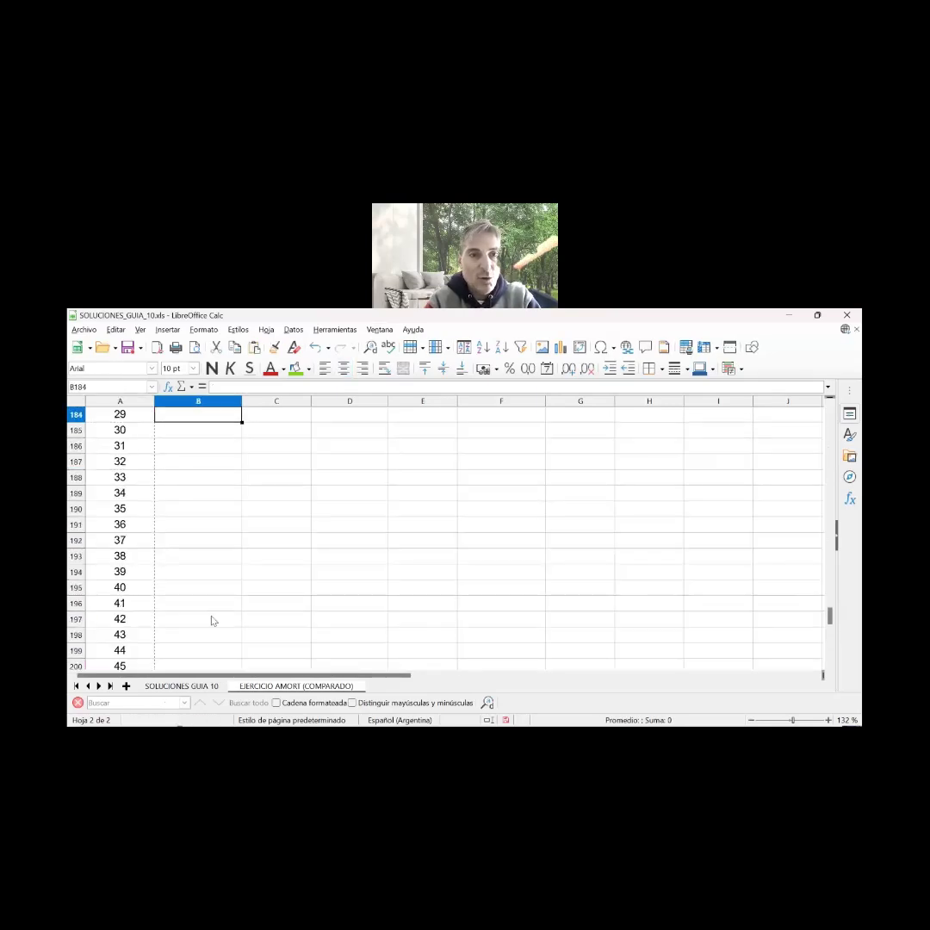
{"action": "key", "text": "Up"}
{"action": "key", "text": "Up"}
{"action": "key", "text": "Up"}
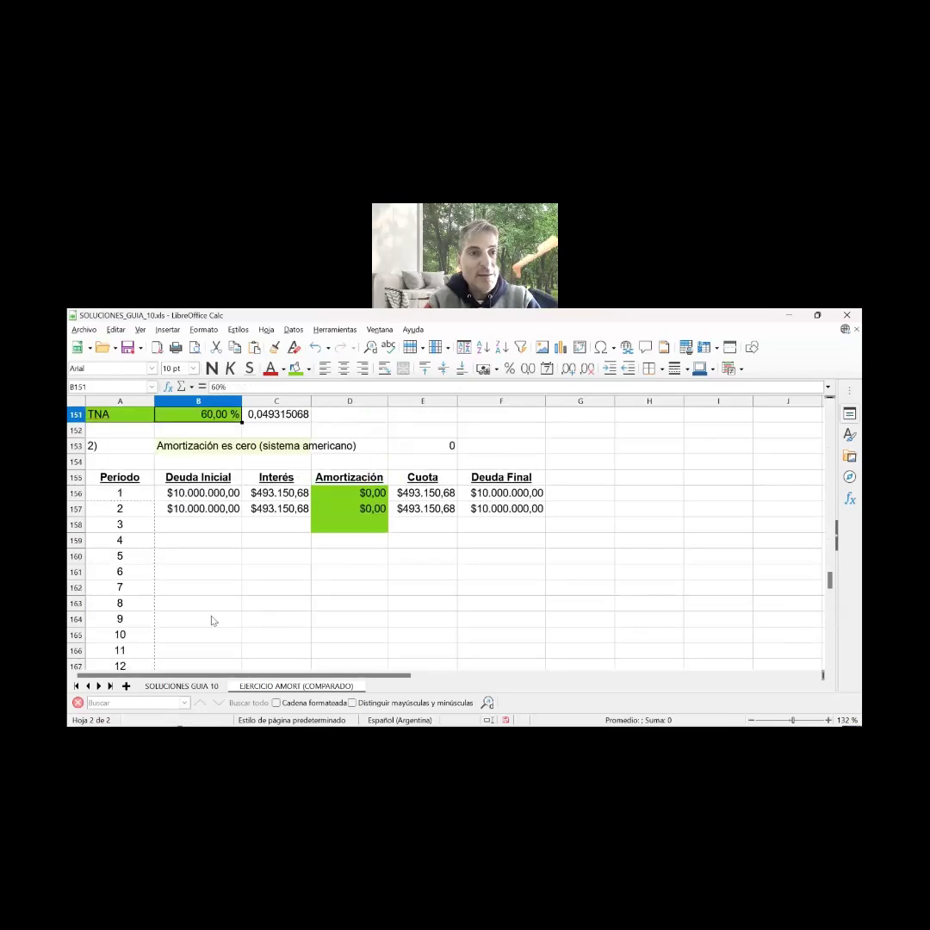
{"action": "key", "text": "Down"}
{"action": "key", "text": "Down"}
{"action": "key", "text": "Down"}
{"action": "key", "text": "Down"}
{"action": "key", "text": "Down"}
{"action": "key", "text": "Down"}
{"action": "key", "text": "shift+Right"}
{"action": "key", "text": "shift+Right"}
{"action": "key", "text": "shift+Right"}
{"action": "key", "text": "shift+Right"}
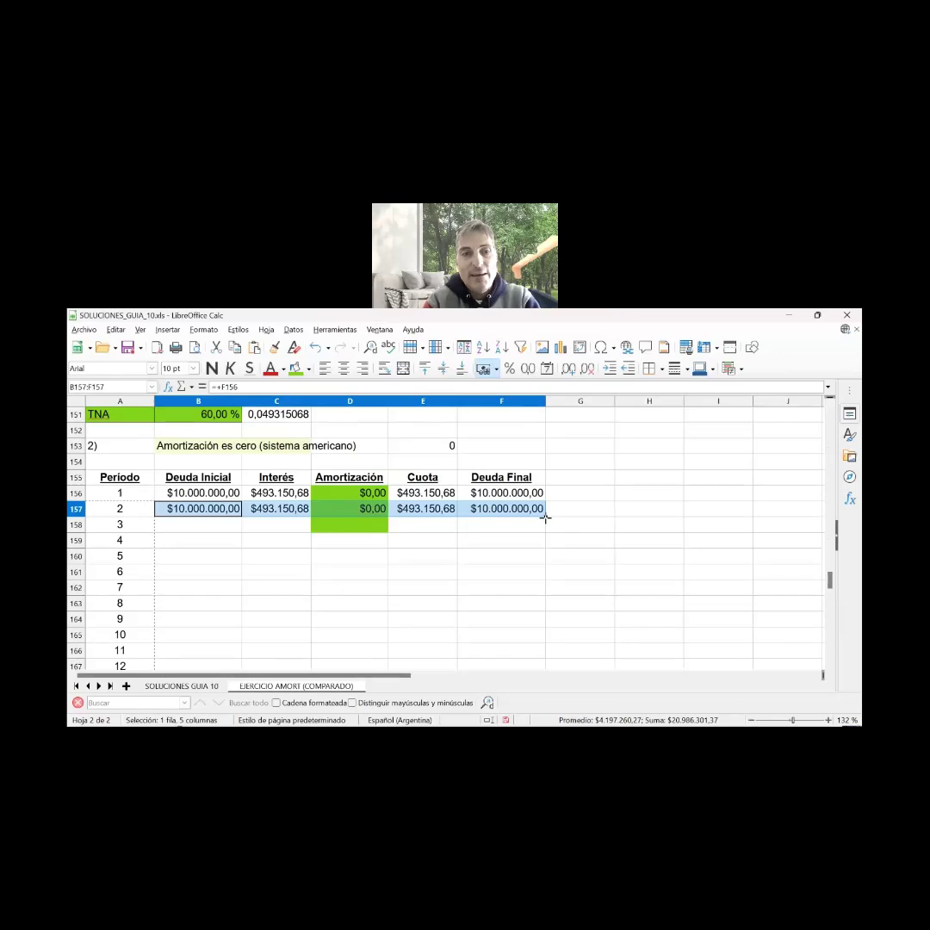
{"action": "left_click_drag", "start_coordinate": [546, 516], "coordinate": [566, 570]}
Enter 10000000 as the period 60 amortisation in D215 and auto-fit the width of column E
{"action": "left_click", "coordinate": [340, 558]}
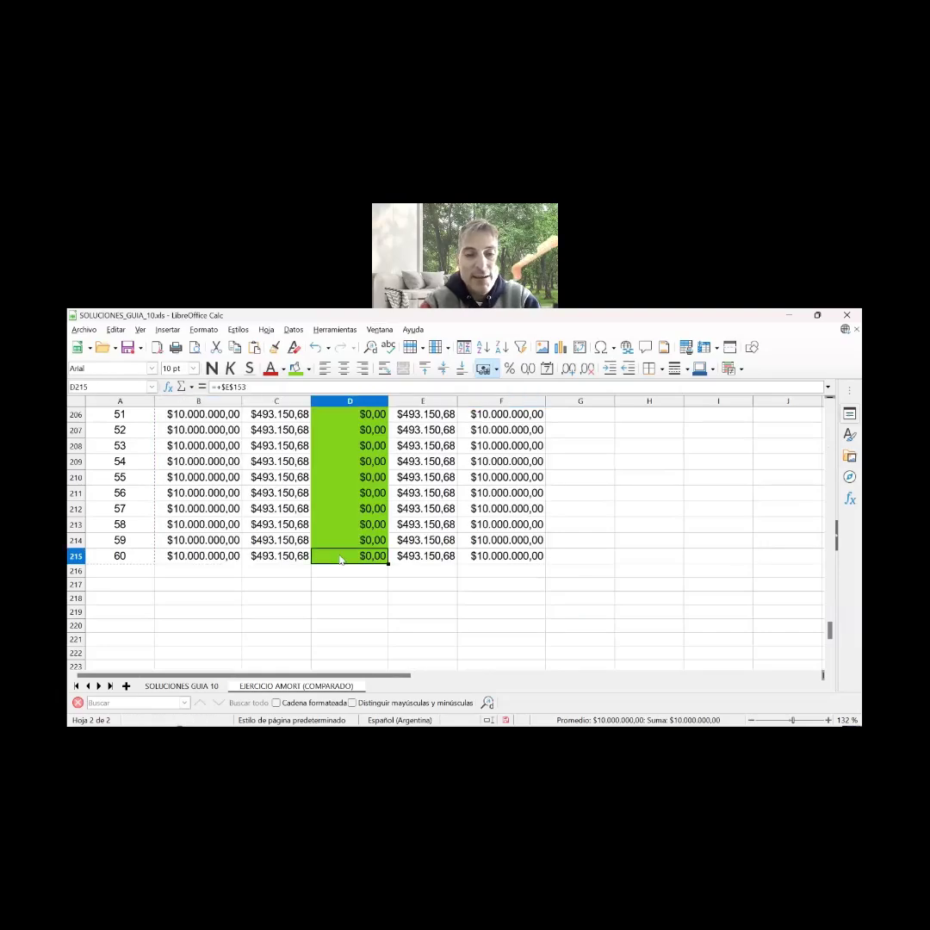
{"action": "type", "text": "10"}
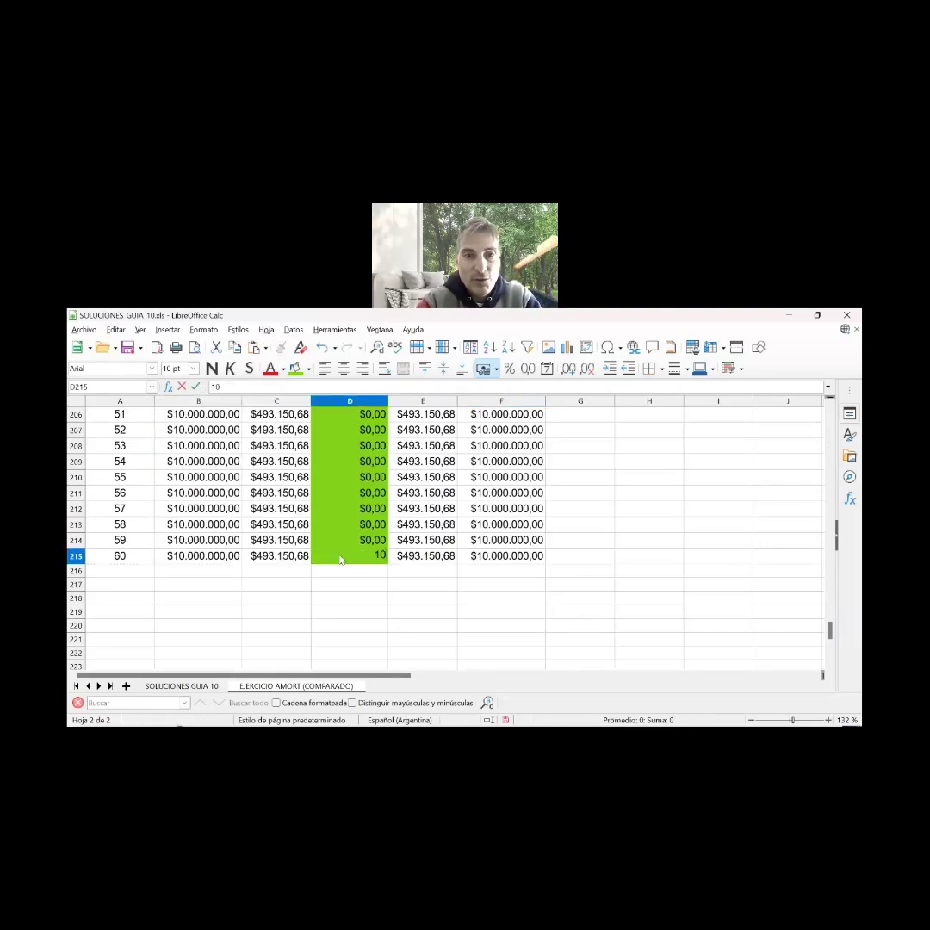
{"action": "type", "text": "000000"}
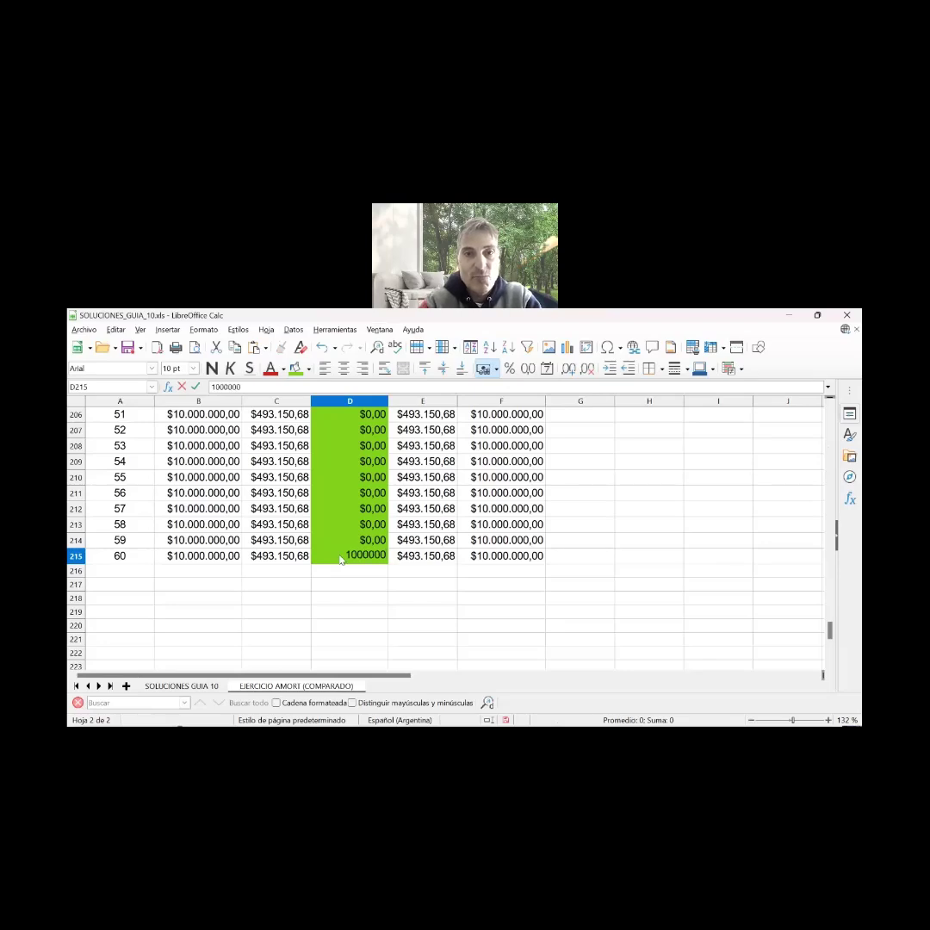
{"action": "key", "text": "Return"}
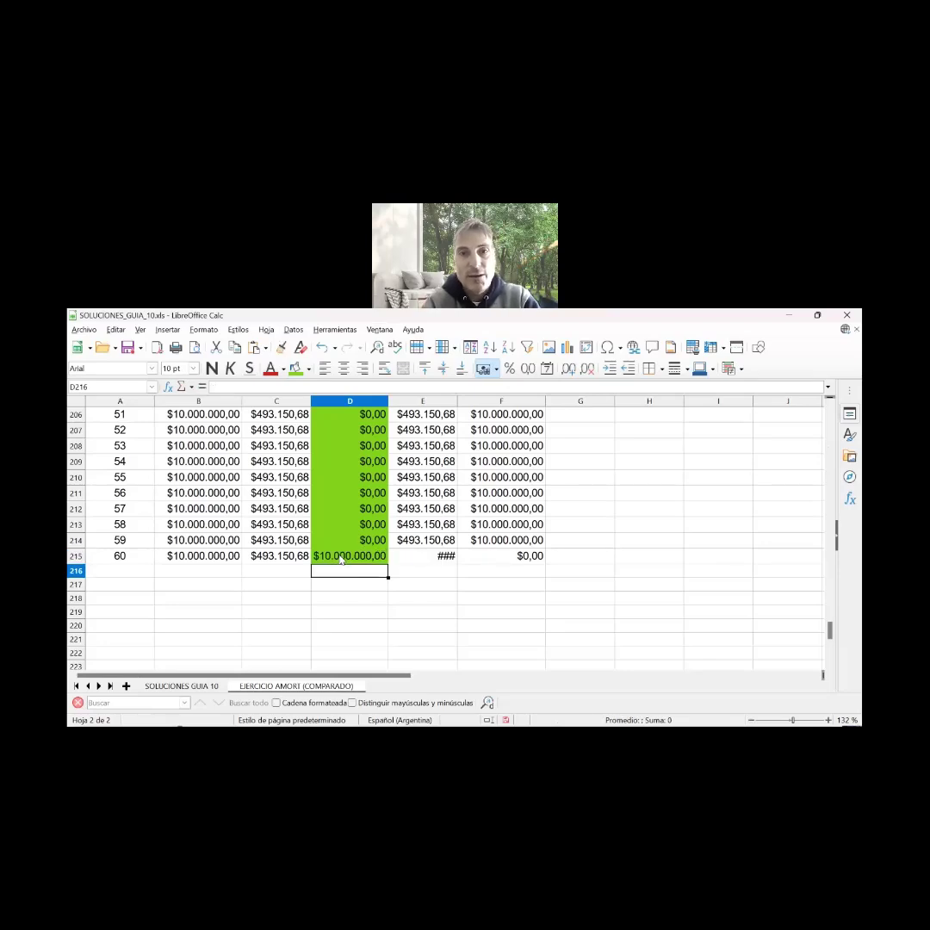
{"action": "double_click", "coordinate": [457, 401]}
{"action": "key", "text": "Up"}
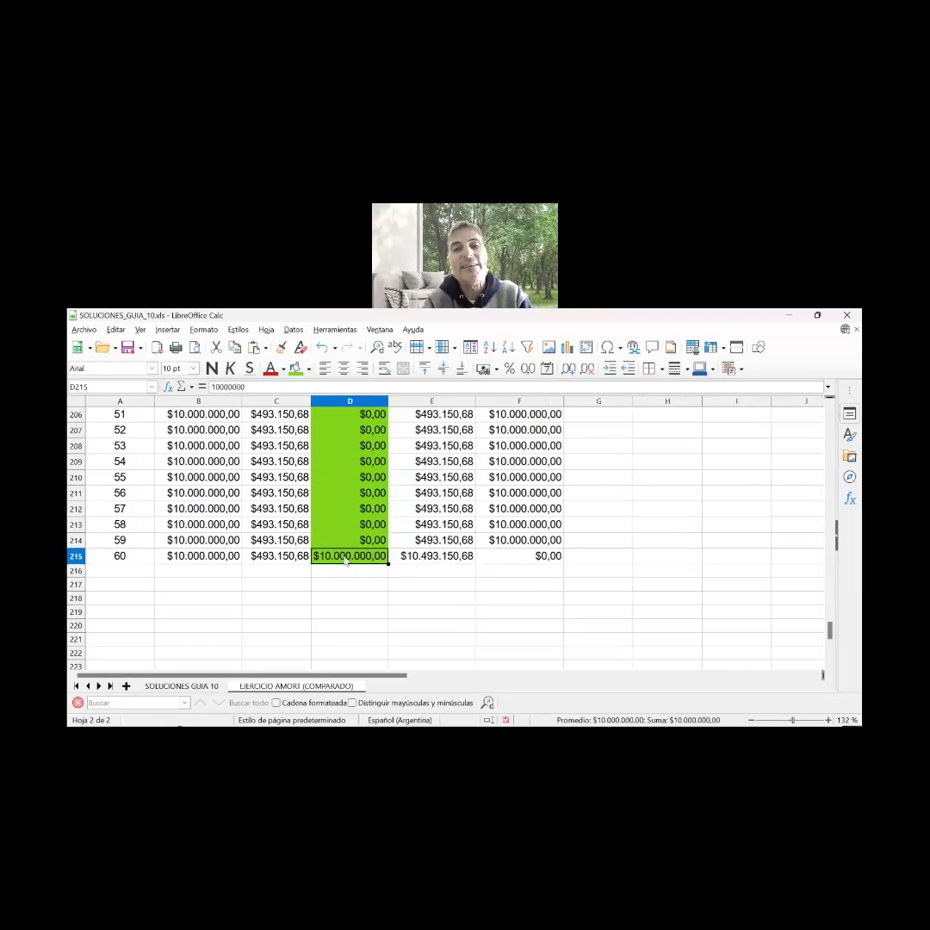
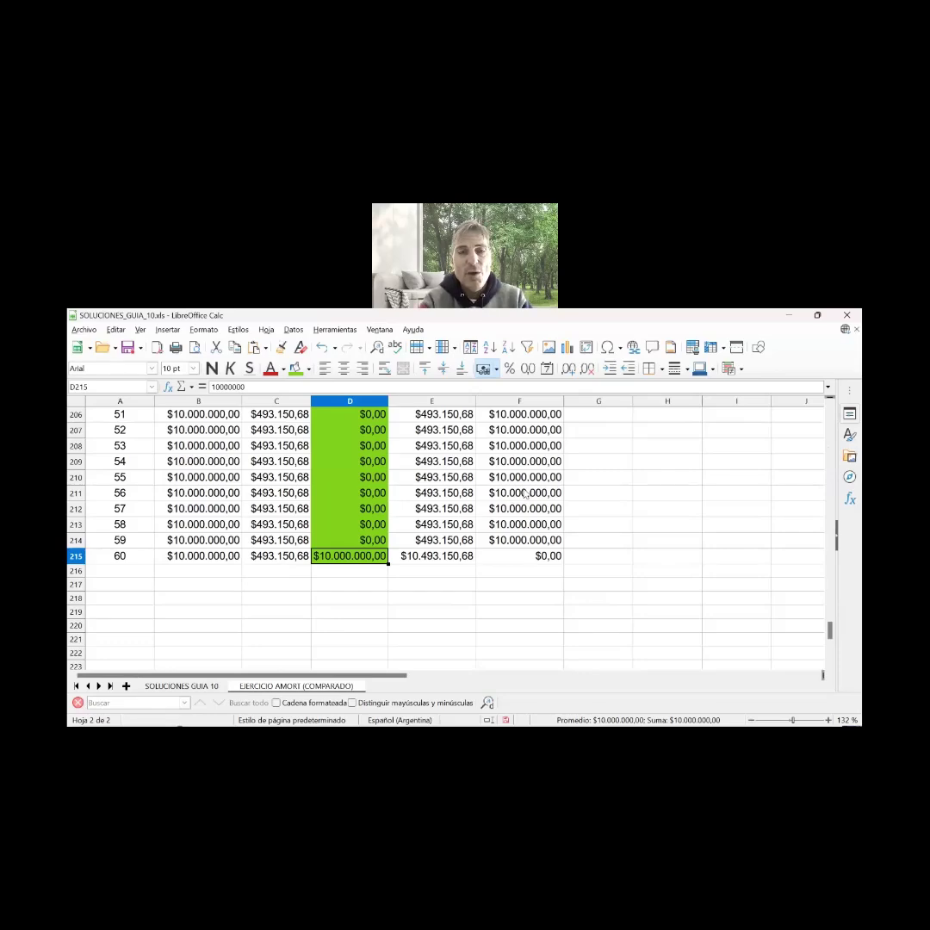
Review the amortisation tables upwards from the American system through the German system to the loan offers above the French-system table
{"action": "key", "text": "Up"}
{"action": "key", "text": "Up"}
{"action": "key", "text": "Up"}
{"action": "key", "text": "Up"}
{"action": "key", "text": "Up"}
{"action": "key", "text": "Up"}
{"action": "key", "text": "Up"}
{"action": "key", "text": "Up"}
{"action": "key", "text": "Up"}
{"action": "key", "text": "Up"}
{"action": "key", "text": "Up"}
{"action": "key", "text": "Up"}
{"action": "key", "text": "Up"}
{"action": "key", "text": "Up"}
{"action": "key", "text": "Up"}
{"action": "key", "text": "Up"}
{"action": "key", "text": "Up"}
{"action": "key", "text": "Up"}
{"action": "key", "text": "Up"}
{"action": "key", "text": "Up"}
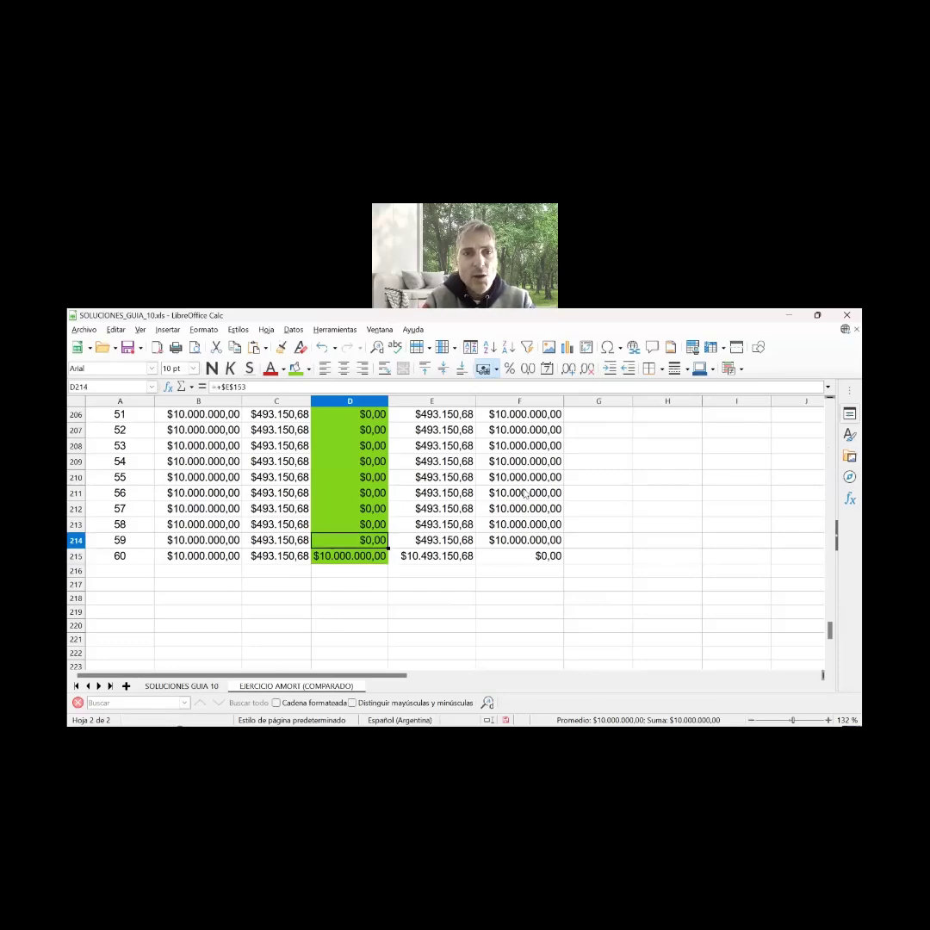
{"action": "key", "text": "Up"}
{"action": "key", "text": "Up"}
{"action": "key", "text": "Up"}
{"action": "key", "text": "Up"}
{"action": "key", "text": "Up"}
{"action": "key", "text": "Up"}
{"action": "key", "text": "Up"}
{"action": "key", "text": "Up"}
{"action": "key", "text": "Up"}
{"action": "key", "text": "Up"}
{"action": "key", "text": "Up"}
{"action": "key", "text": "Up"}
{"action": "key", "text": "Up"}
{"action": "key", "text": "Up"}
{"action": "key", "text": "Up"}
{"action": "key", "text": "Up"}
{"action": "key", "text": "Up"}
{"action": "key", "text": "Up"}
{"action": "key", "text": "Up"}
{"action": "key", "text": "Up"}
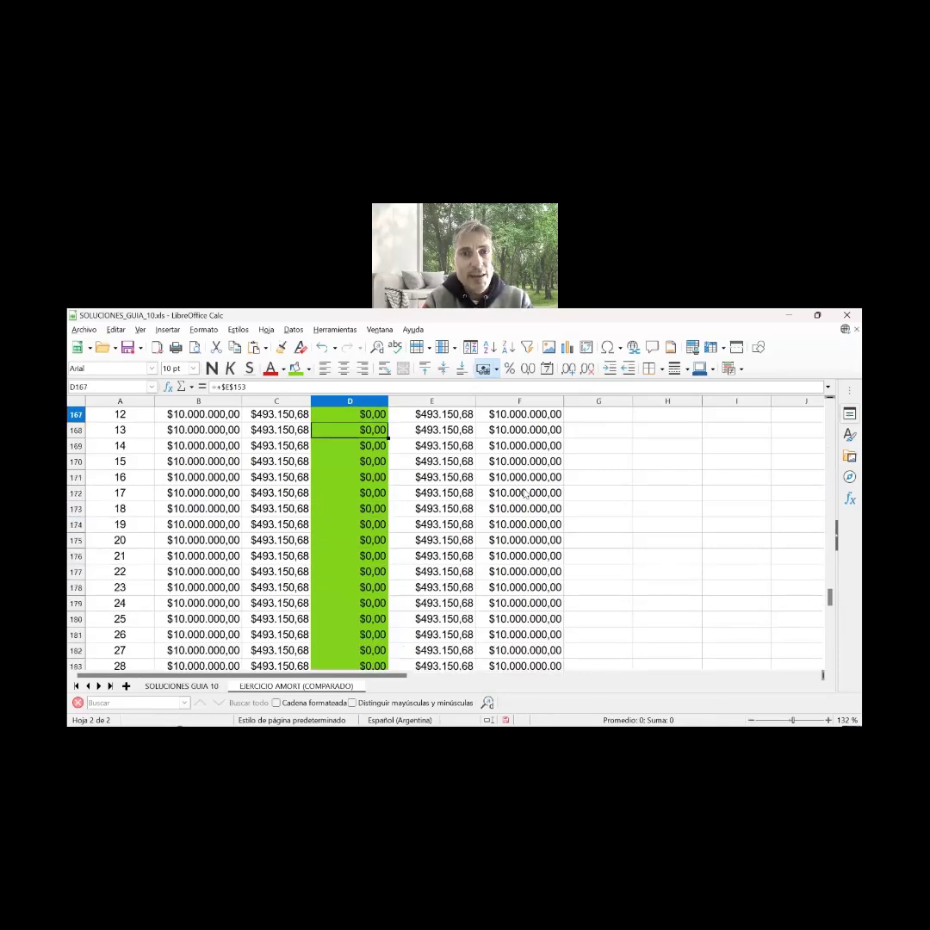
{"action": "key", "text": "Up"}
{"action": "key", "text": "Up"}
{"action": "key", "text": "Up"}
{"action": "key", "text": "Up"}
{"action": "key", "text": "Up"}
{"action": "key", "text": "Up"}
{"action": "key", "text": "Up"}
{"action": "key", "text": "Up"}
{"action": "key", "text": "Up"}
{"action": "key", "text": "Up"}
{"action": "key", "text": "Up"}
{"action": "key", "text": "Up"}
{"action": "key", "text": "Up"}
{"action": "key", "text": "Up"}
{"action": "key", "text": "Up"}
{"action": "key", "text": "Up"}
{"action": "key", "text": "Up"}
{"action": "key", "text": "Up"}
{"action": "key", "text": "Up"}
{"action": "key", "text": "Up"}
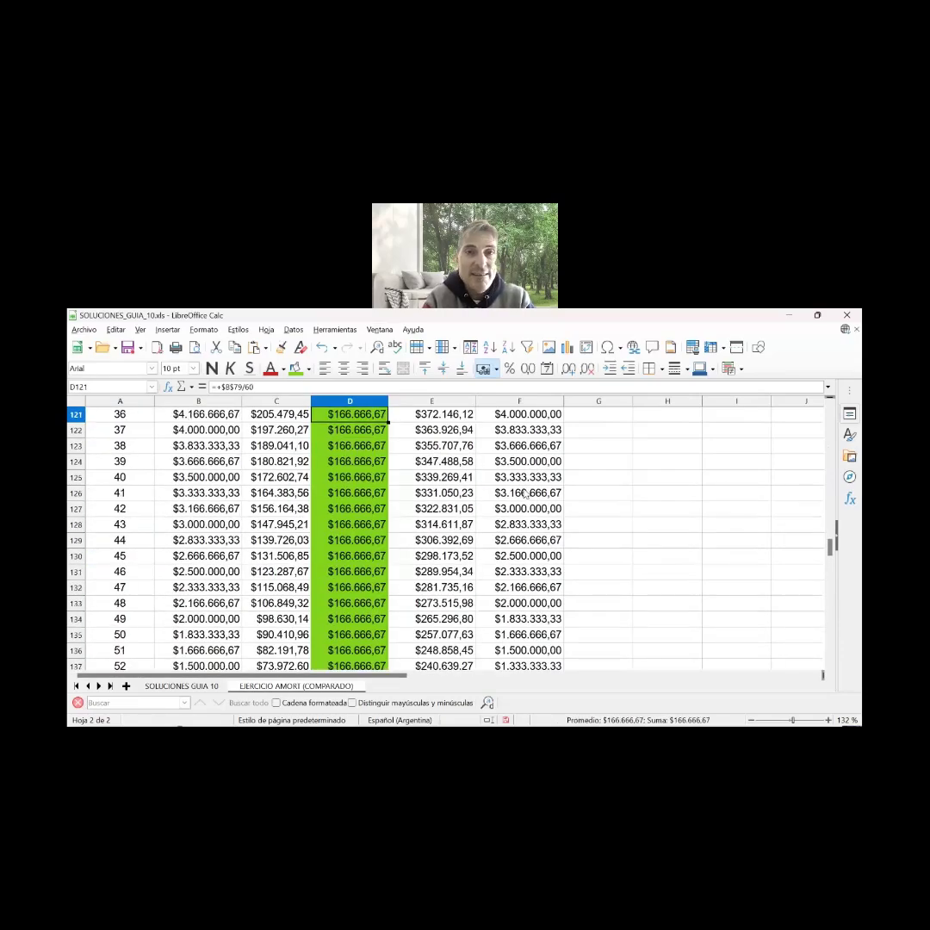
{"action": "key", "text": "Up"}
{"action": "key", "text": "Up"}
{"action": "key", "text": "Up"}
{"action": "key", "text": "Up"}
{"action": "key", "text": "Up"}
{"action": "key", "text": "Up"}
{"action": "key", "text": "Up"}
{"action": "key", "text": "Up"}
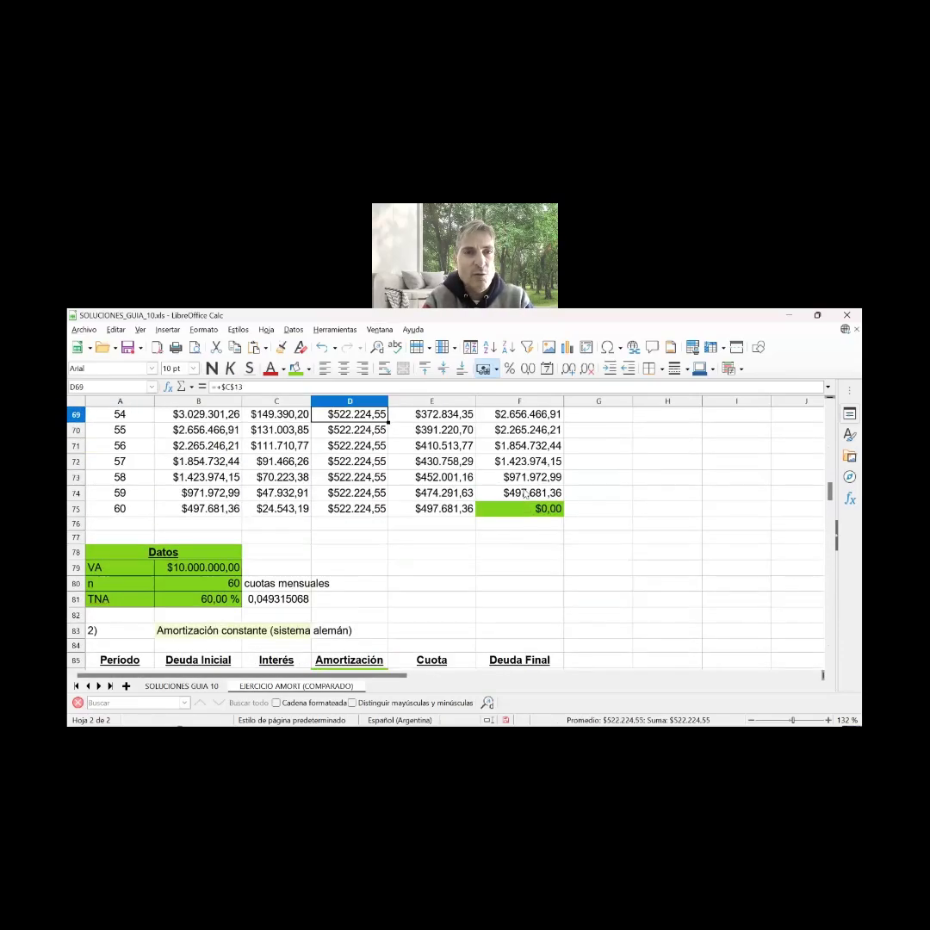
{"action": "key", "text": "Up"}
{"action": "key", "text": "Up"}
{"action": "key", "text": "Up"}
{"action": "key", "text": "Up"}
{"action": "key", "text": "Up"}
{"action": "key", "text": "Up"}
{"action": "key", "text": "Up"}
{"action": "key", "text": "Up"}
{"action": "key", "text": "Up"}
{"action": "key", "text": "Up"}
{"action": "key", "text": "Up"}
{"action": "key", "text": "Up"}
{"action": "key", "text": "Up"}
{"action": "key", "text": "Up"}
{"action": "key", "text": "Up"}
{"action": "key", "text": "Up"}
{"action": "key", "text": "Up"}
{"action": "key", "text": "Up"}
{"action": "key", "text": "Up"}
{"action": "key", "text": "Up"}
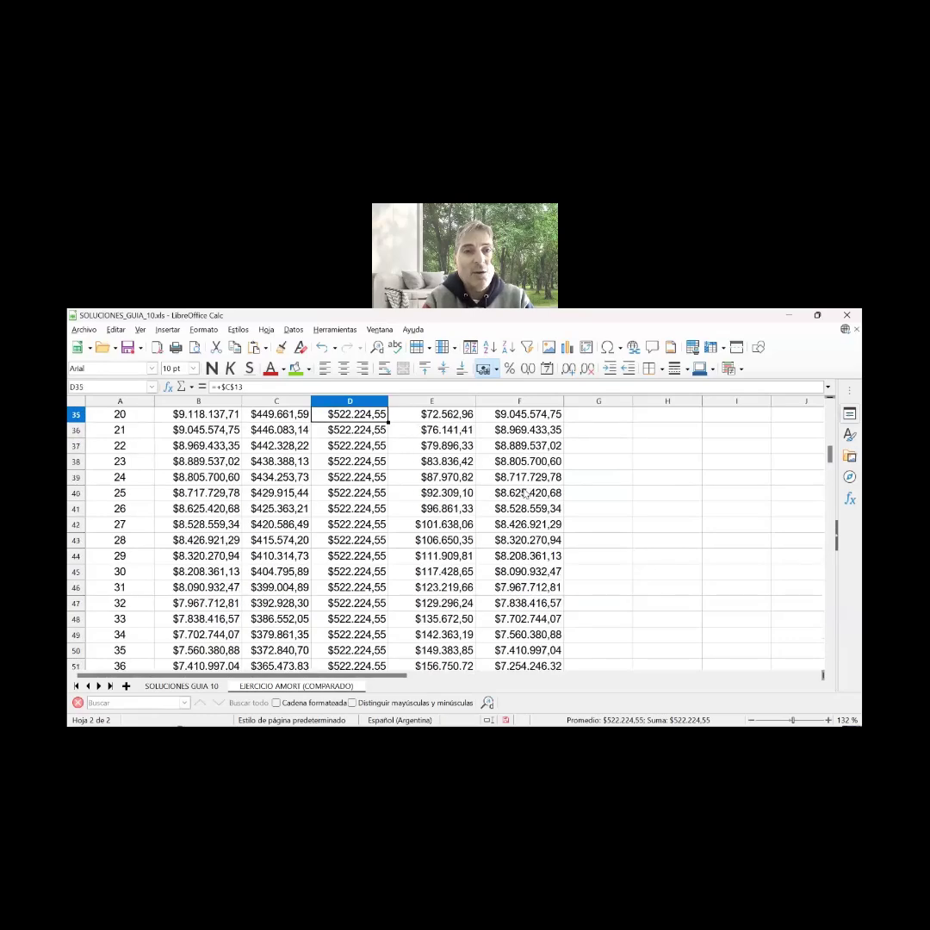
{"action": "key", "text": "Down"}
{"action": "key", "text": "Down"}
{"action": "key", "text": "Down"}
{"action": "key", "text": "Down"}
{"action": "key", "text": "Down"}
{"action": "key", "text": "Down"}
{"action": "key", "text": "Down"}
{"action": "key", "text": "Down"}
{"action": "key", "text": "Down"}
{"action": "key", "text": "Down"}
{"action": "key", "text": "Down"}
{"action": "key", "text": "Down"}
{"action": "key", "text": "Down"}
{"action": "key", "text": "Down"}
{"action": "key", "text": "Down"}
{"action": "key", "text": "Down"}
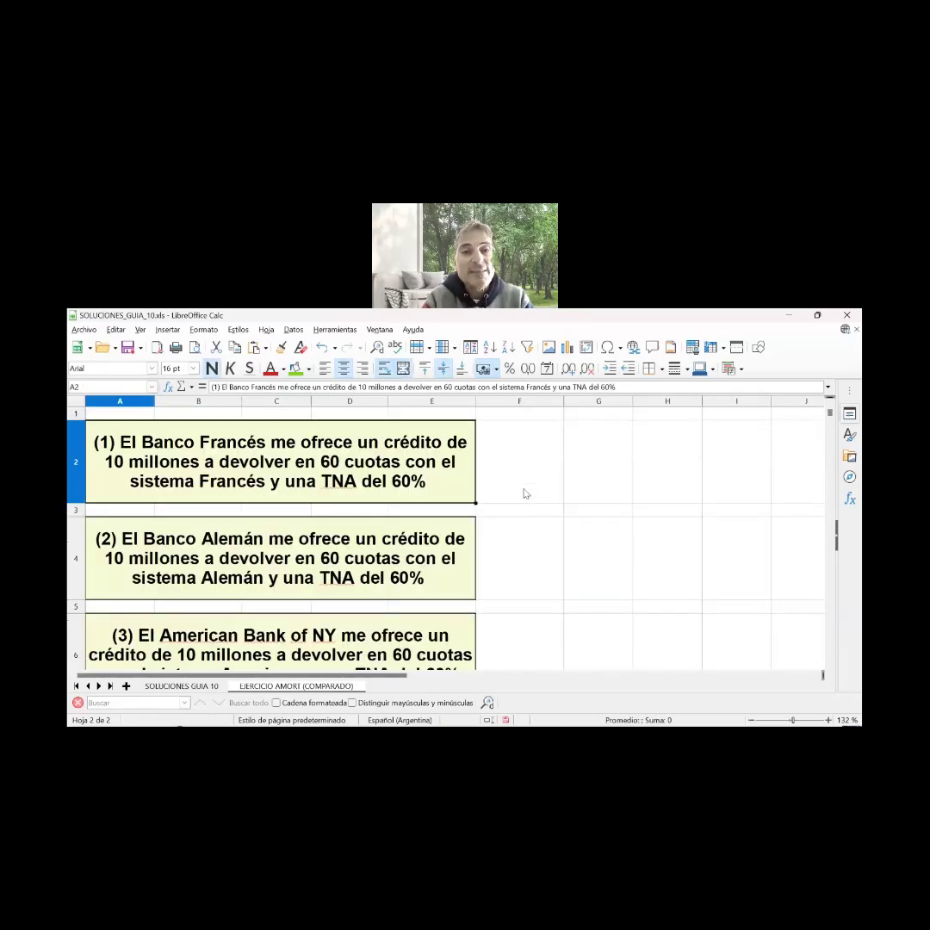
Examine the French-system table's early periods, checking the interest formula in C20 and the amortisation formula in E21
{"action": "key", "text": "Down"}
{"action": "key", "text": "Down"}
{"action": "key", "text": "Down"}
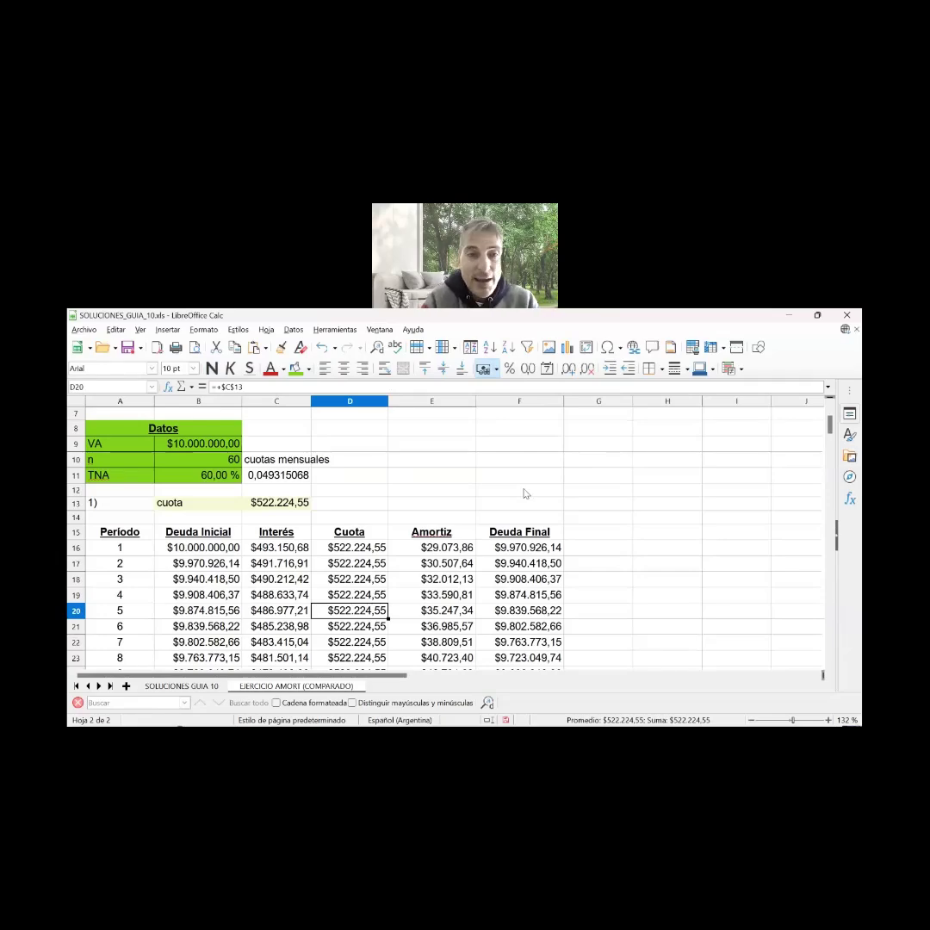
{"action": "key", "text": "Down"}
{"action": "key", "text": "Down"}
{"action": "key", "text": "Down"}
{"action": "key", "text": "Down"}
{"action": "key", "text": "Down"}
{"action": "key", "text": "Down"}
{"action": "key", "text": "Down"}
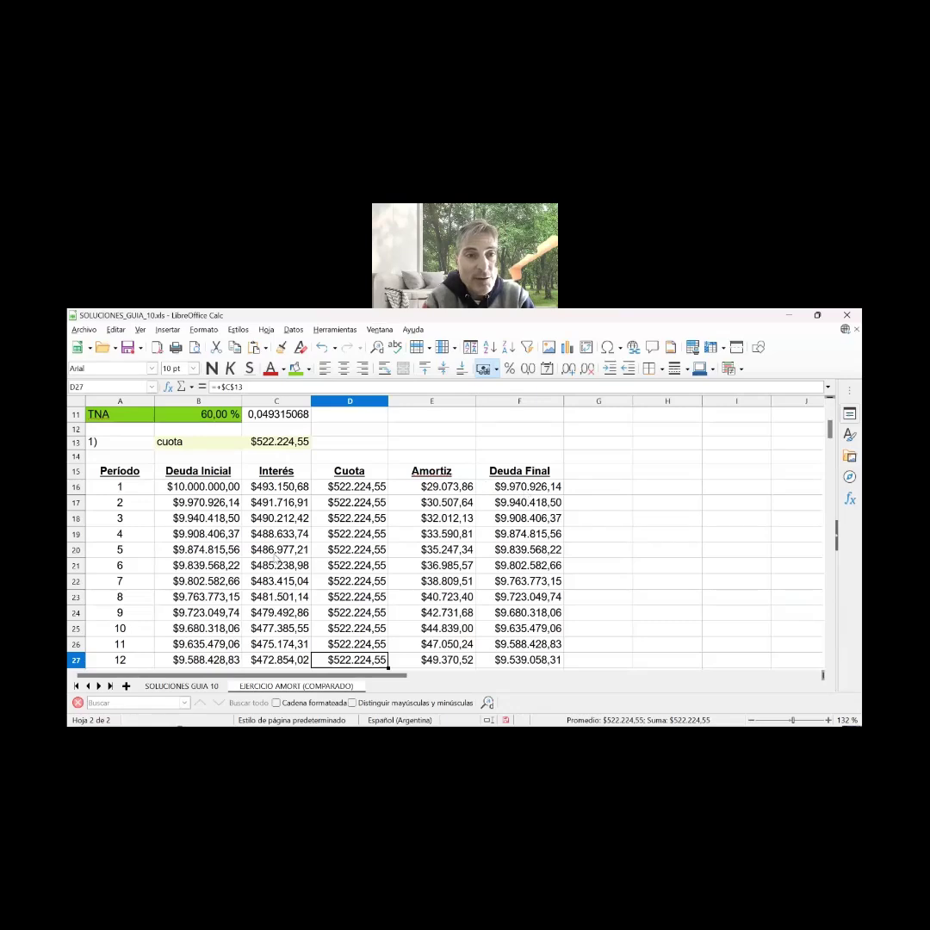
{"action": "left_click", "coordinate": [271, 554]}
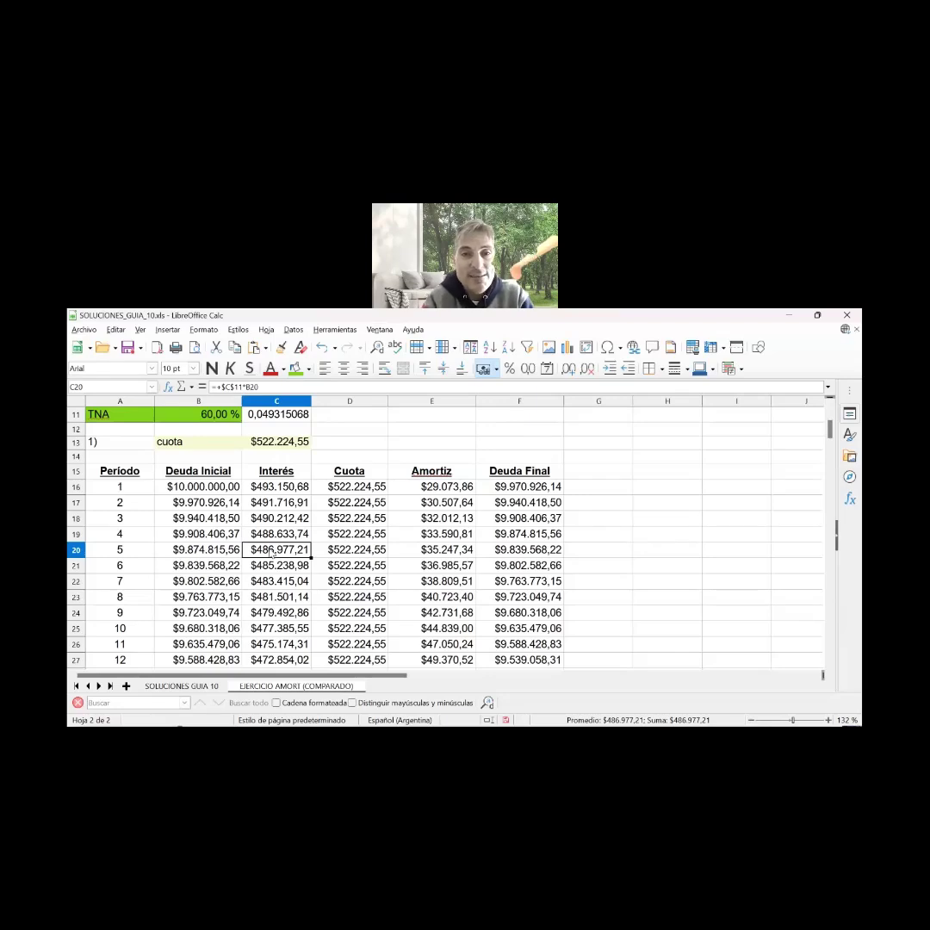
{"action": "left_click", "coordinate": [409, 566]}
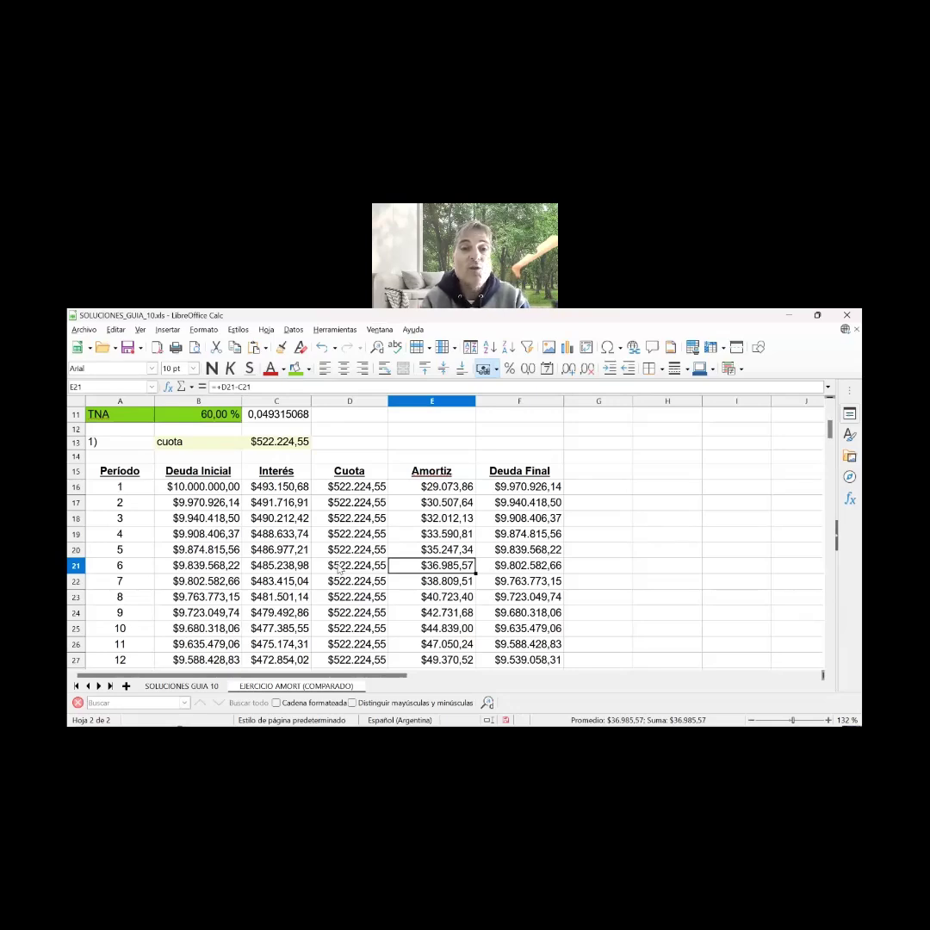
Add the header IVA in G15 and calculate the period 1 IVA in G16 as +C16*0,21
{"action": "left_click", "coordinate": [591, 473]}
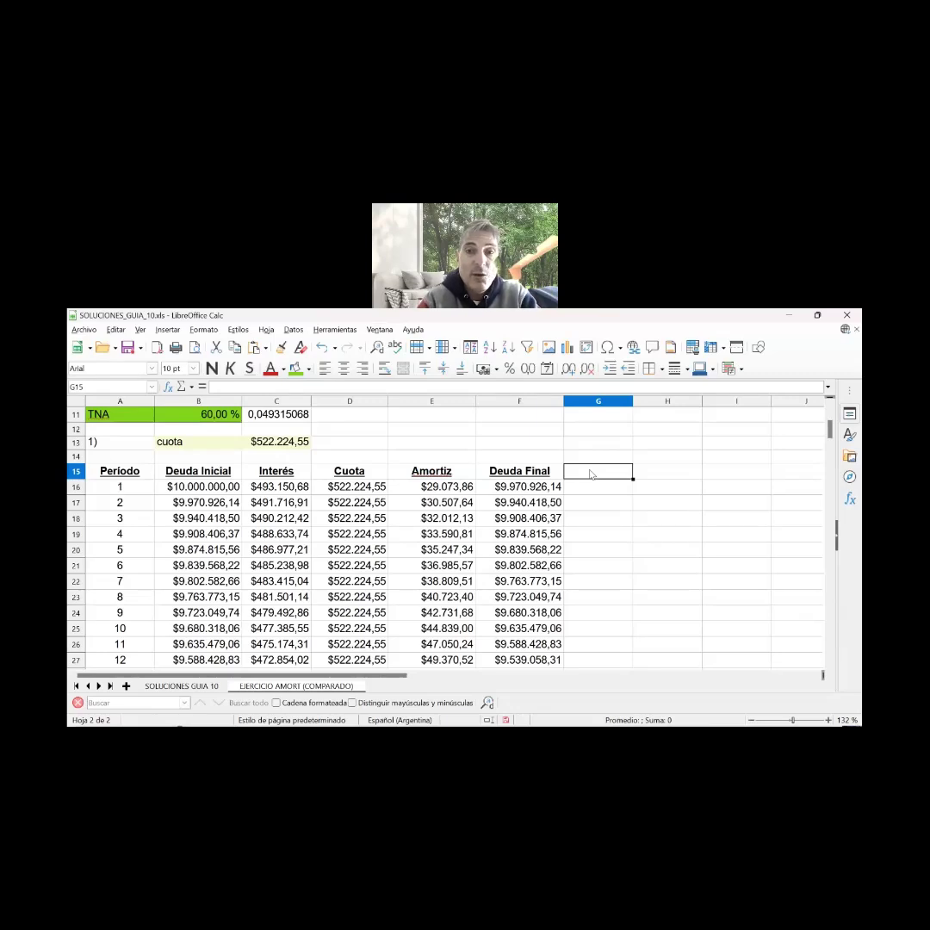
{"action": "type", "text": "IVA"}
{"action": "key", "text": "Return"}
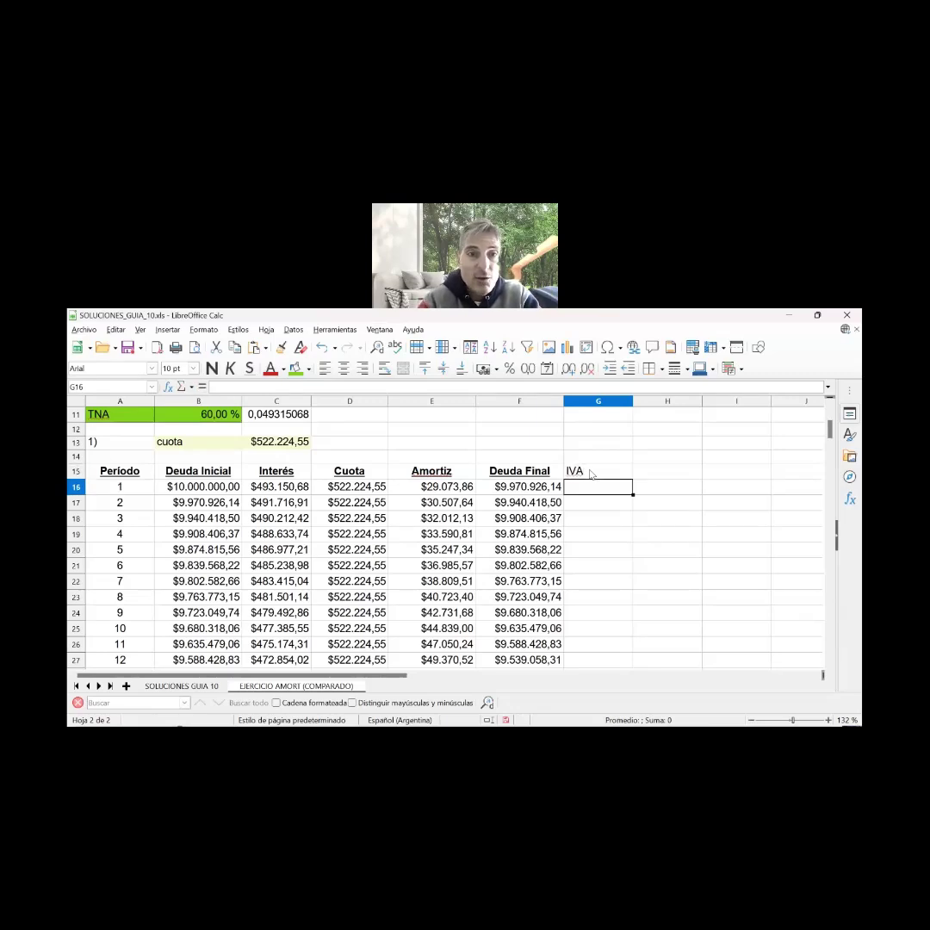
{"action": "type", "text": "+"}
{"action": "key", "text": "Left"}
{"action": "key", "text": "Left"}
{"action": "key", "text": "Left"}
{"action": "key", "text": "Left"}
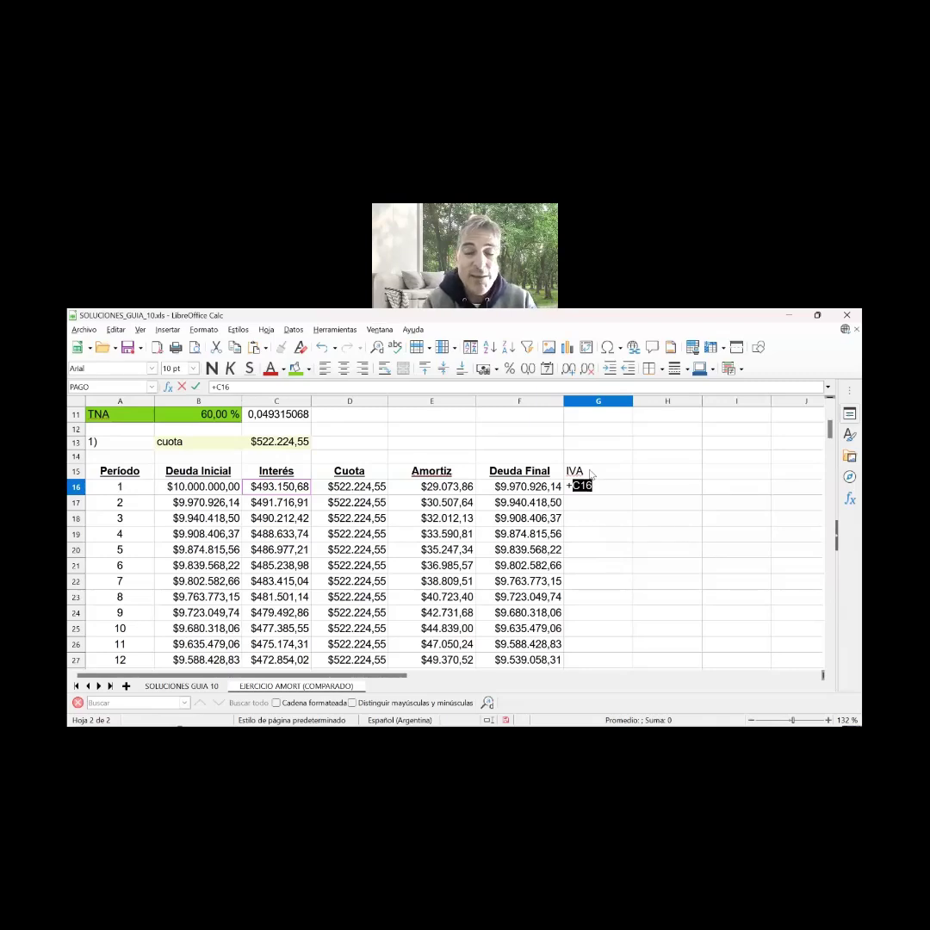
{"action": "type", "text": "*"}
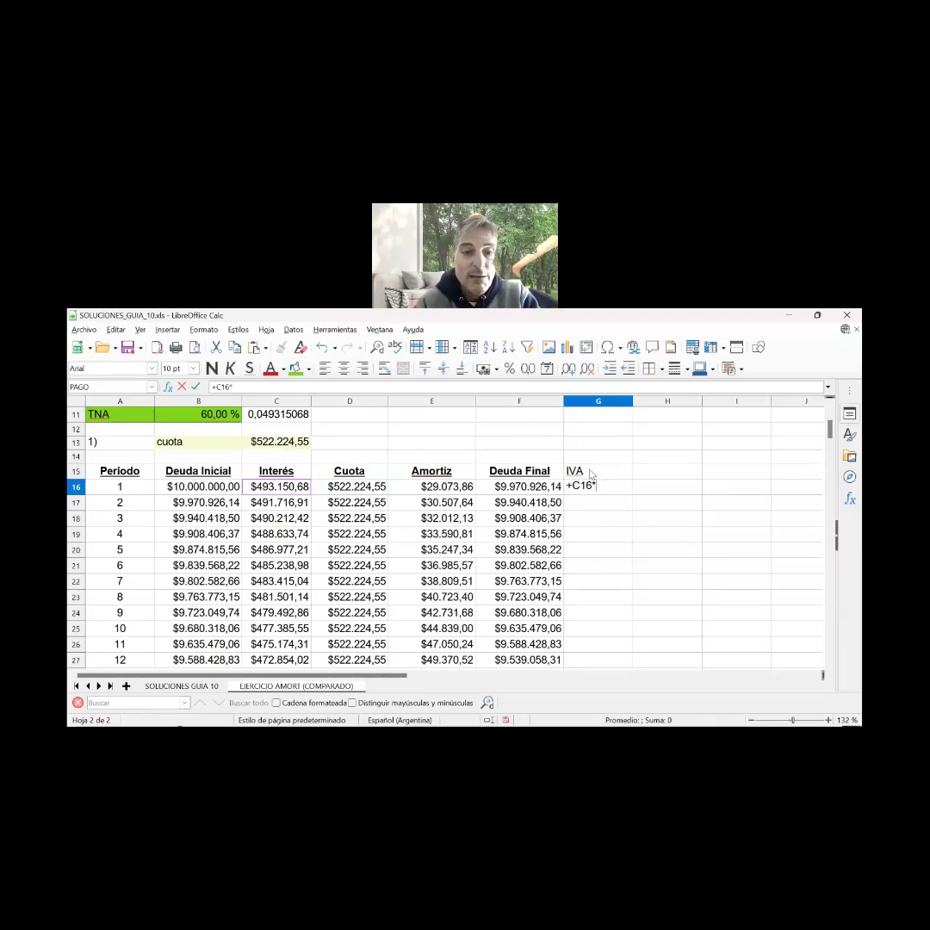
{"action": "type", "text": "0,21"}
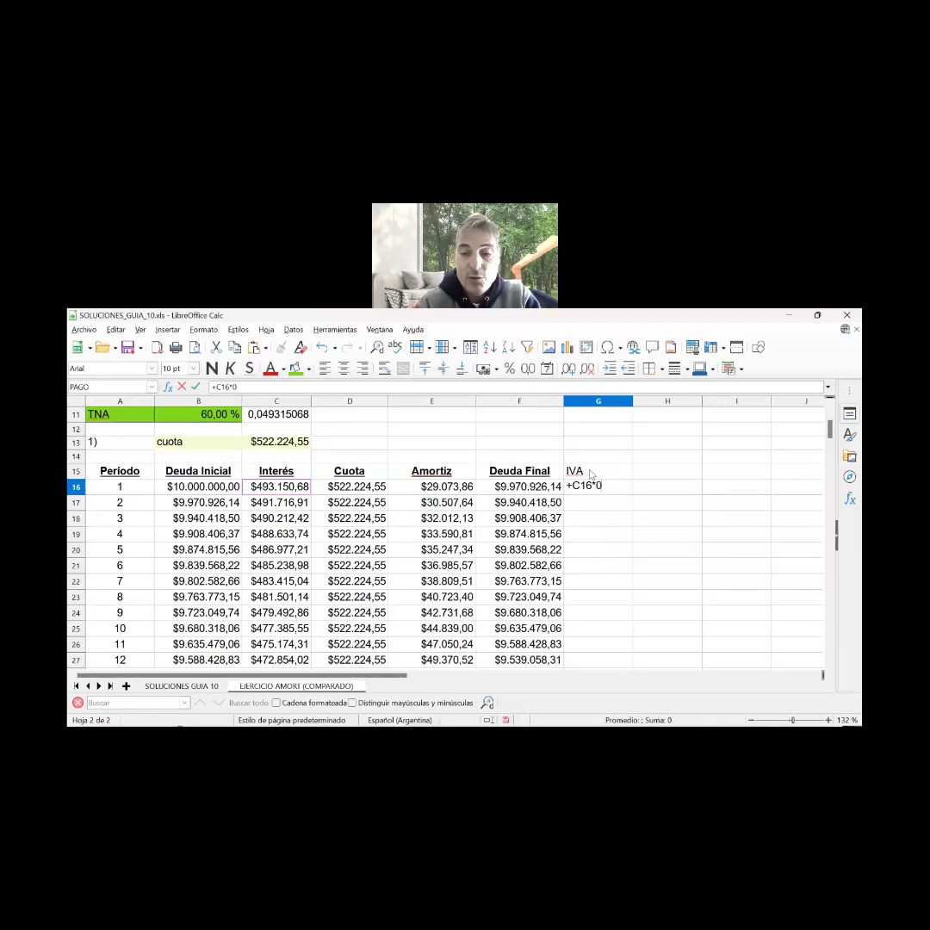
{"action": "key", "text": "Return"}
Centre the IVA header in G15
{"action": "key", "text": "Up"}
{"action": "key", "text": "Up"}
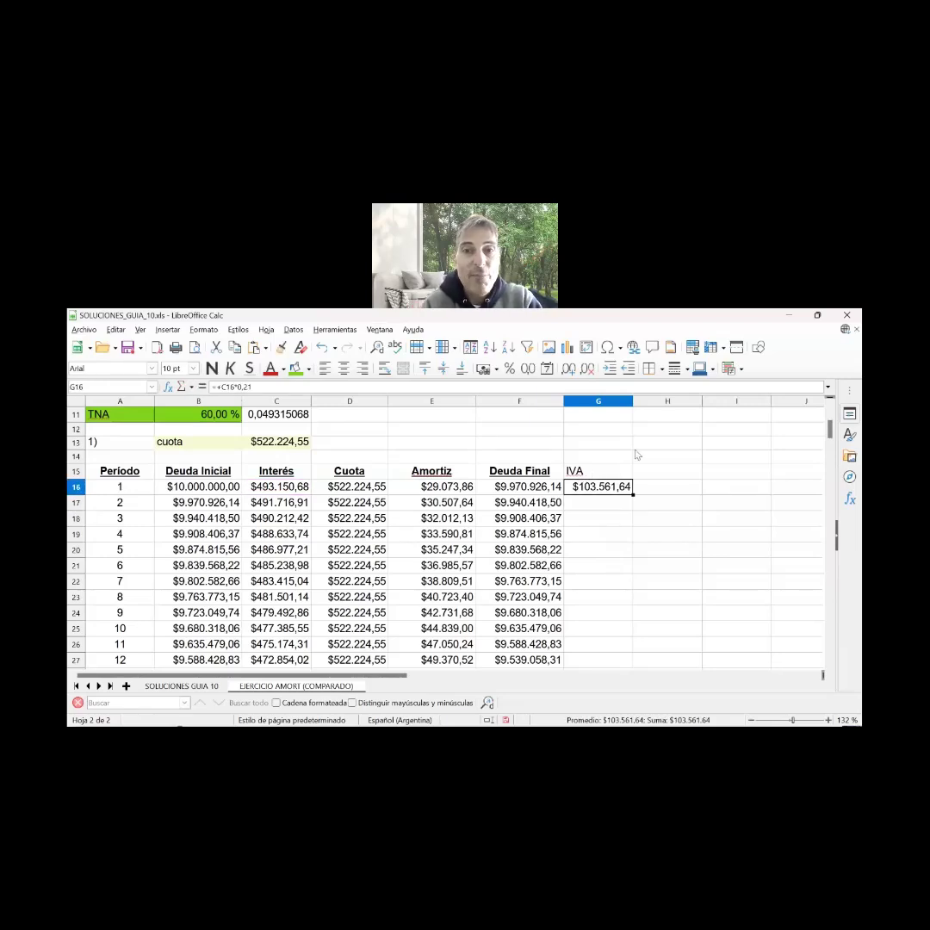
{"action": "left_click", "coordinate": [344, 368]}
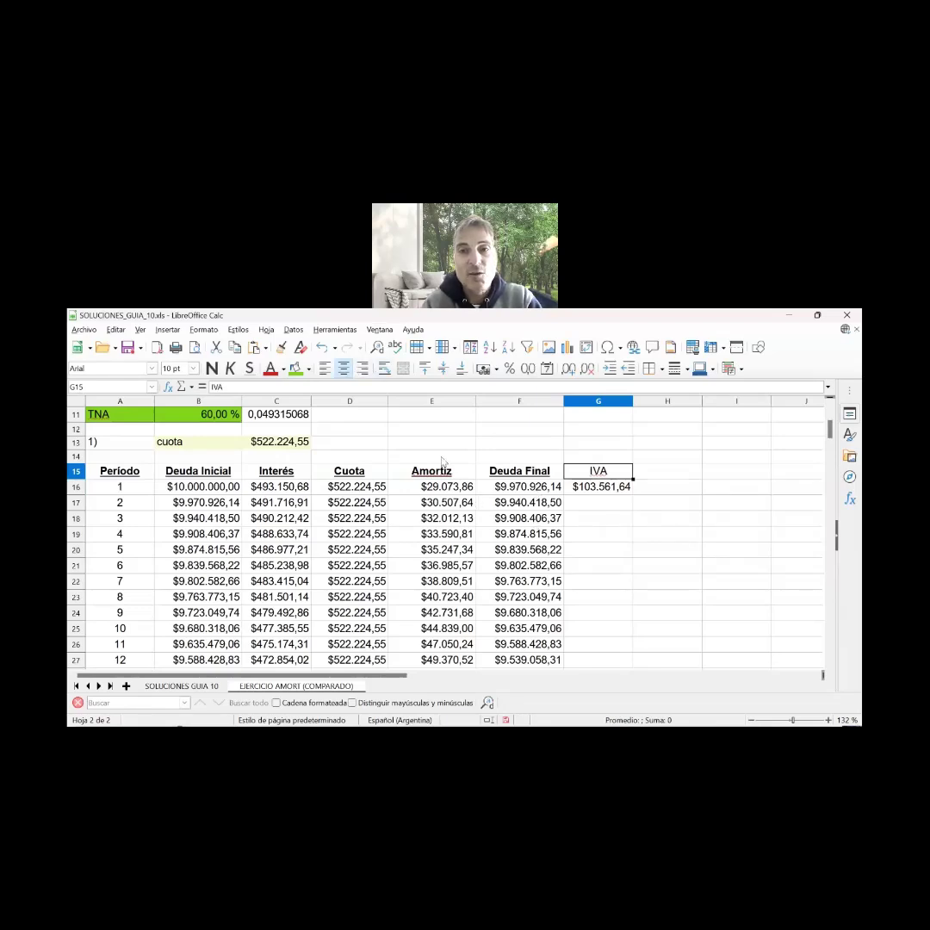
Enter the header Seg. Vida in H15 and its 0,2 % rate above it in H14
{"action": "left_click", "coordinate": [609, 489]}
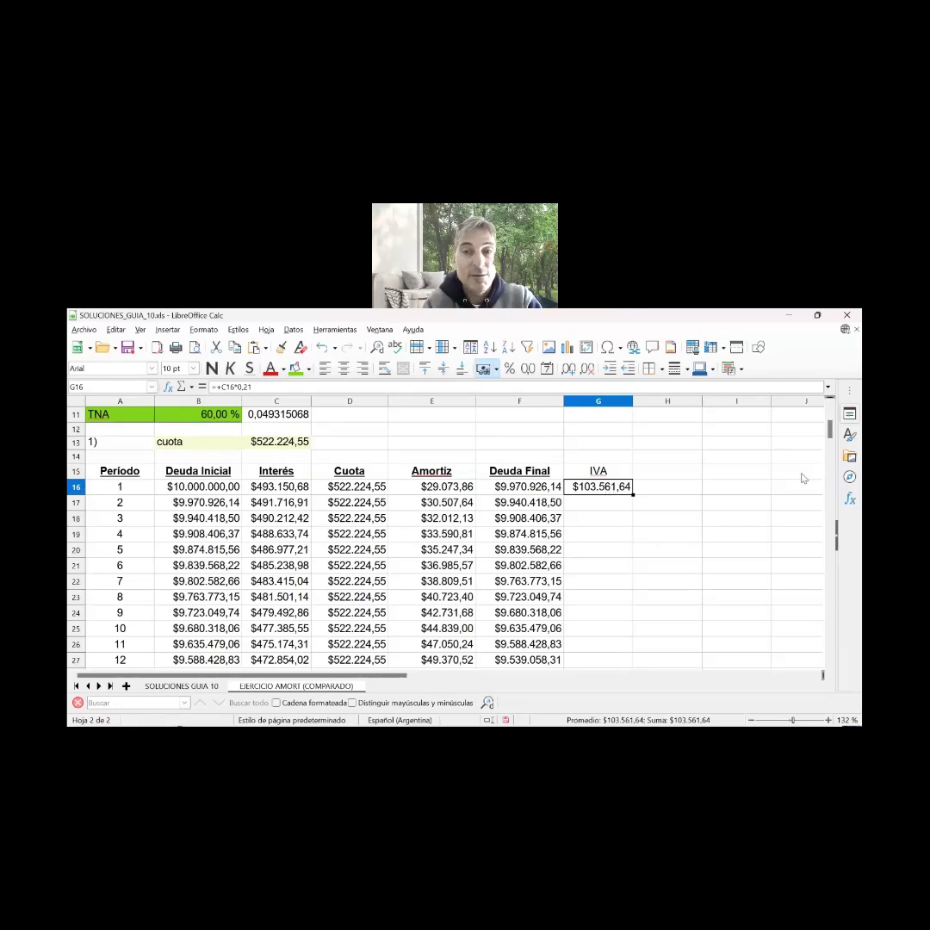
{"action": "left_click", "coordinate": [651, 473]}
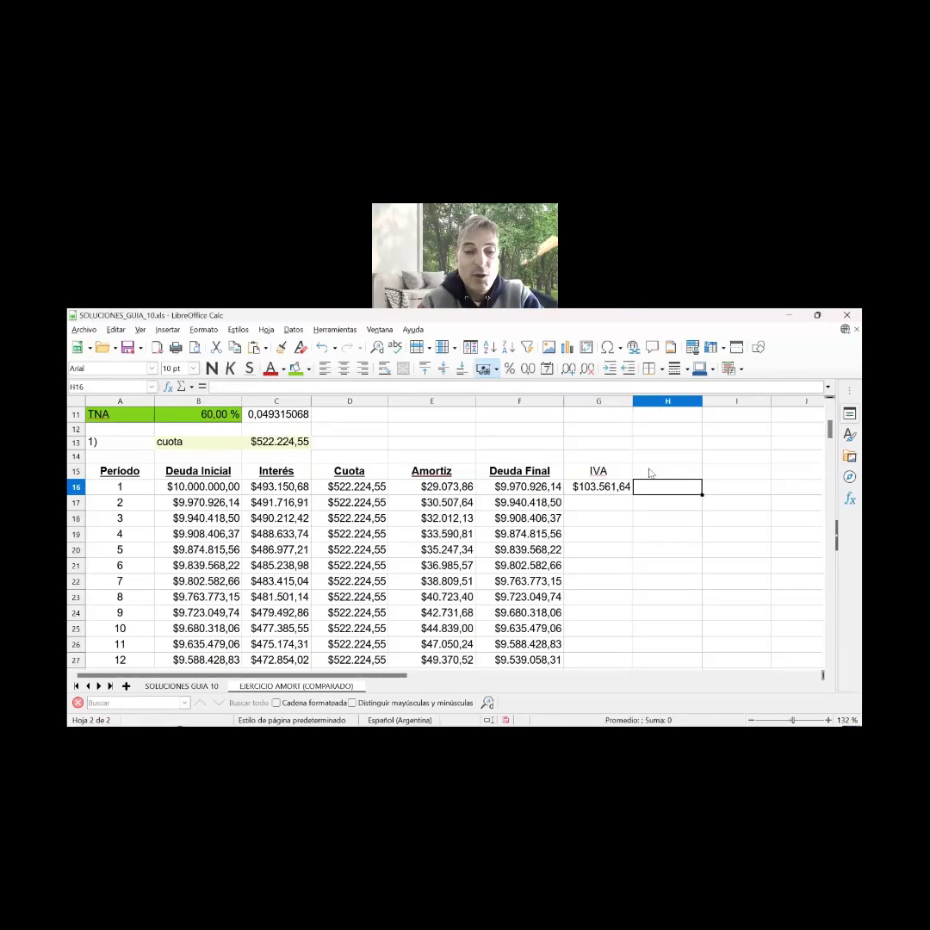
{"action": "type", "text": "Seg."}
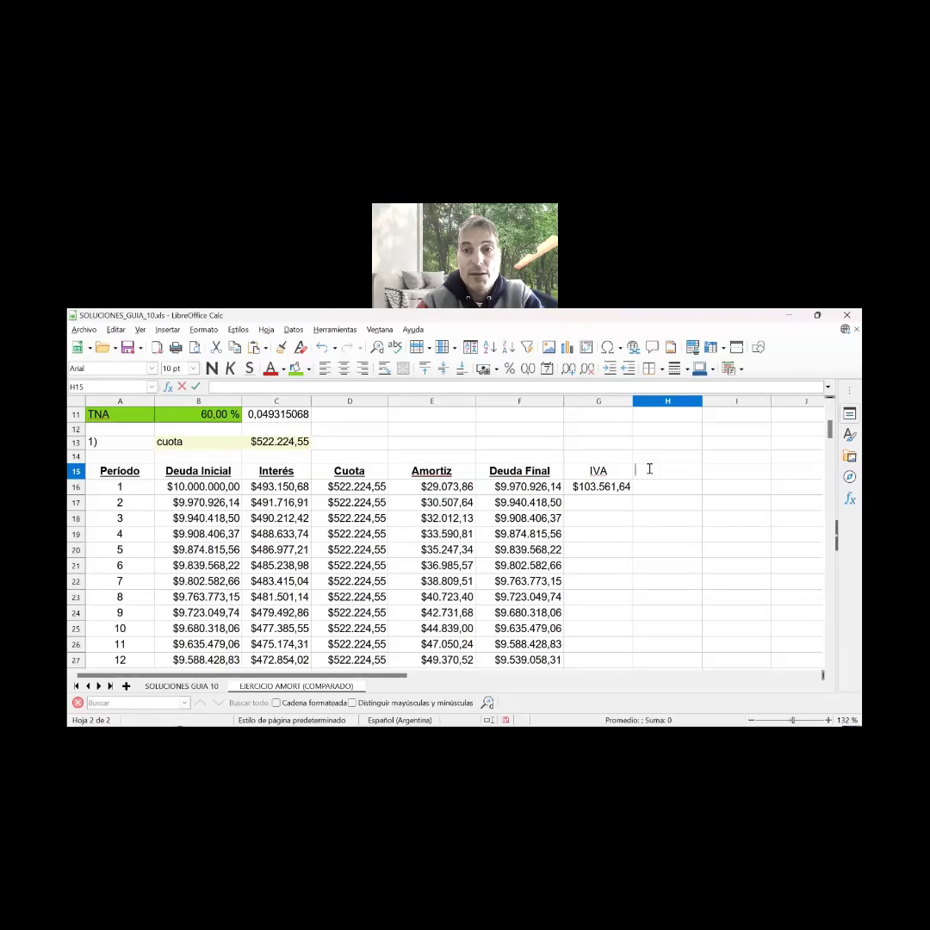
{"action": "type", "text": " Vida"}
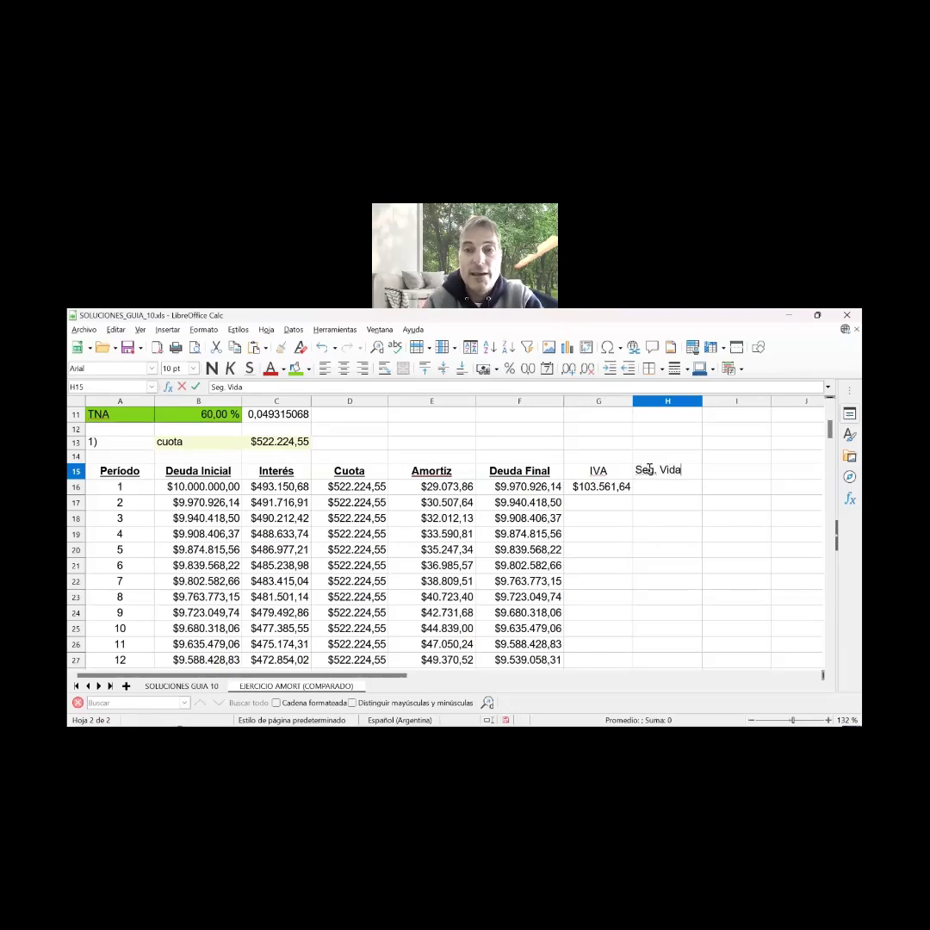
{"action": "key", "text": "Return"}
{"action": "key", "text": "Up"}
{"action": "key", "text": "Up"}
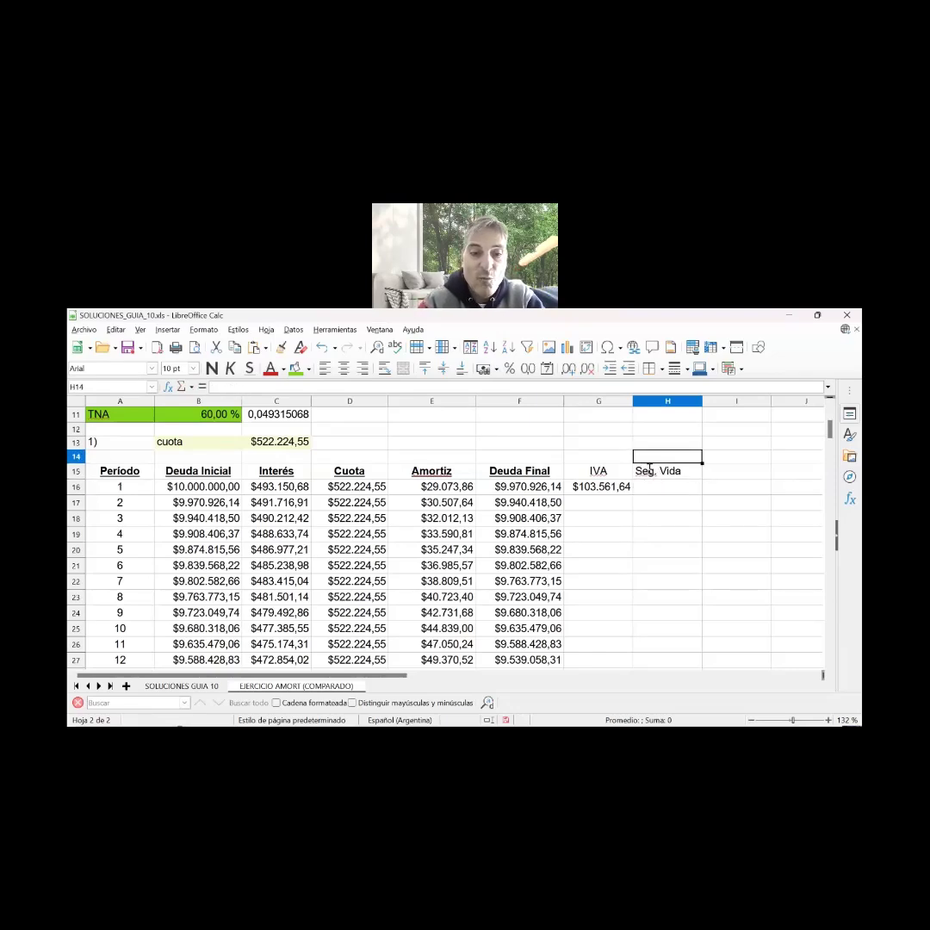
{"action": "type", "text": "0,2"}
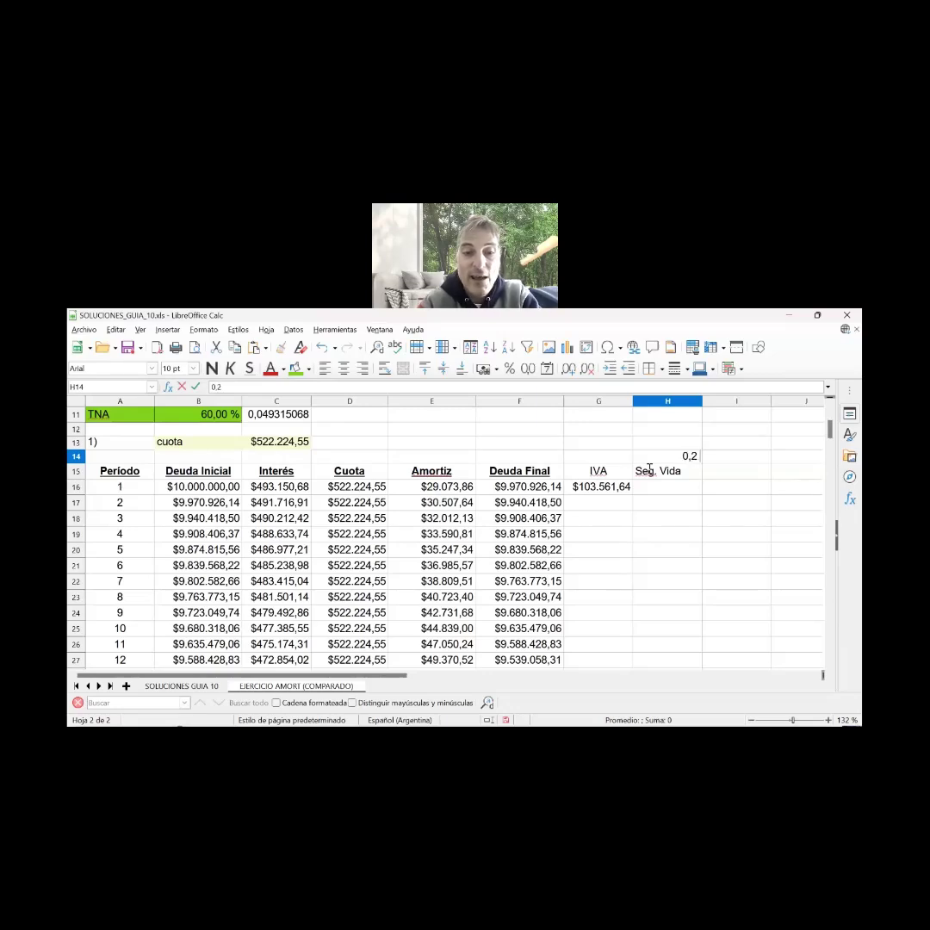
{"action": "type", "text": "0 %"}
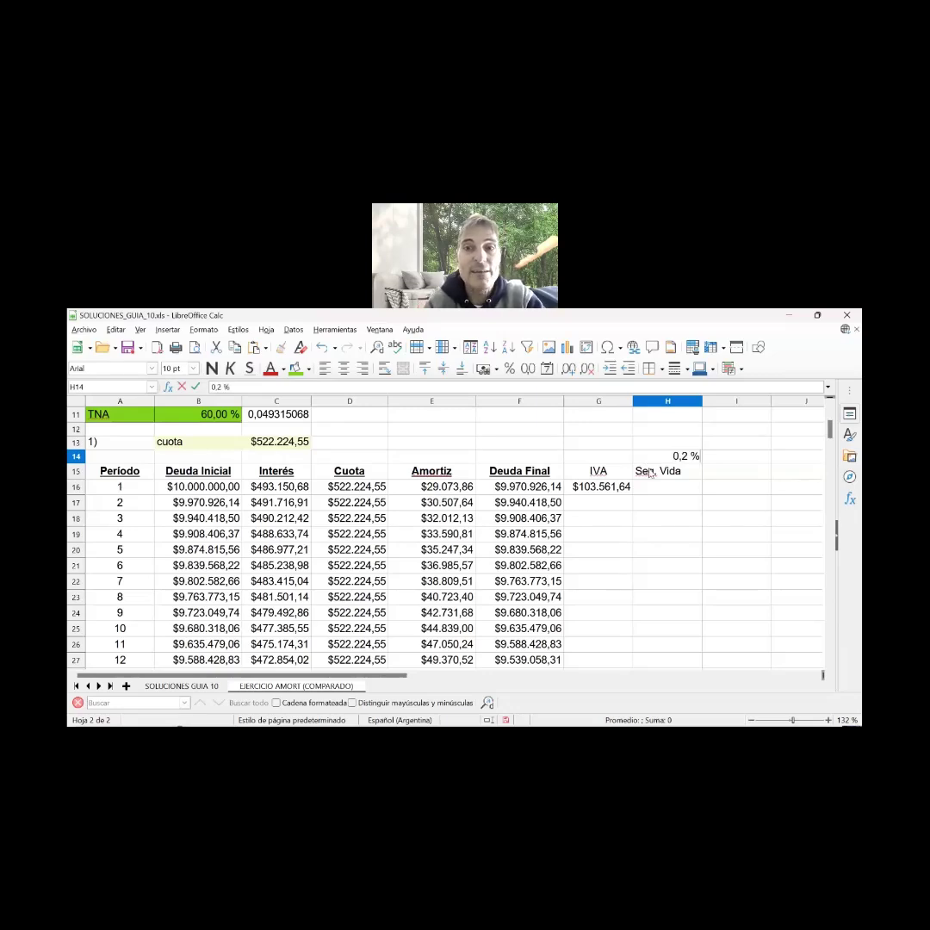
{"action": "key", "text": "Return"}
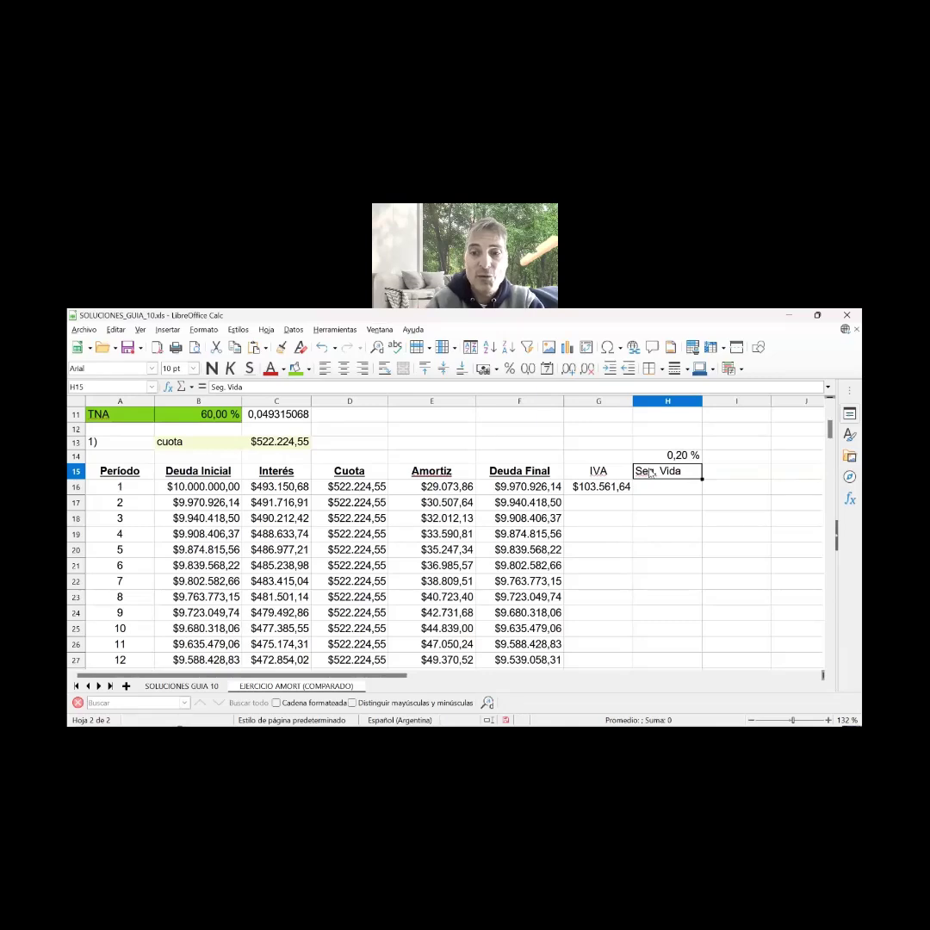
Calculate the period 1 life insurance in H16 as +B16*0,002
{"action": "key", "text": "Return"}
{"action": "type", "text": "+"}
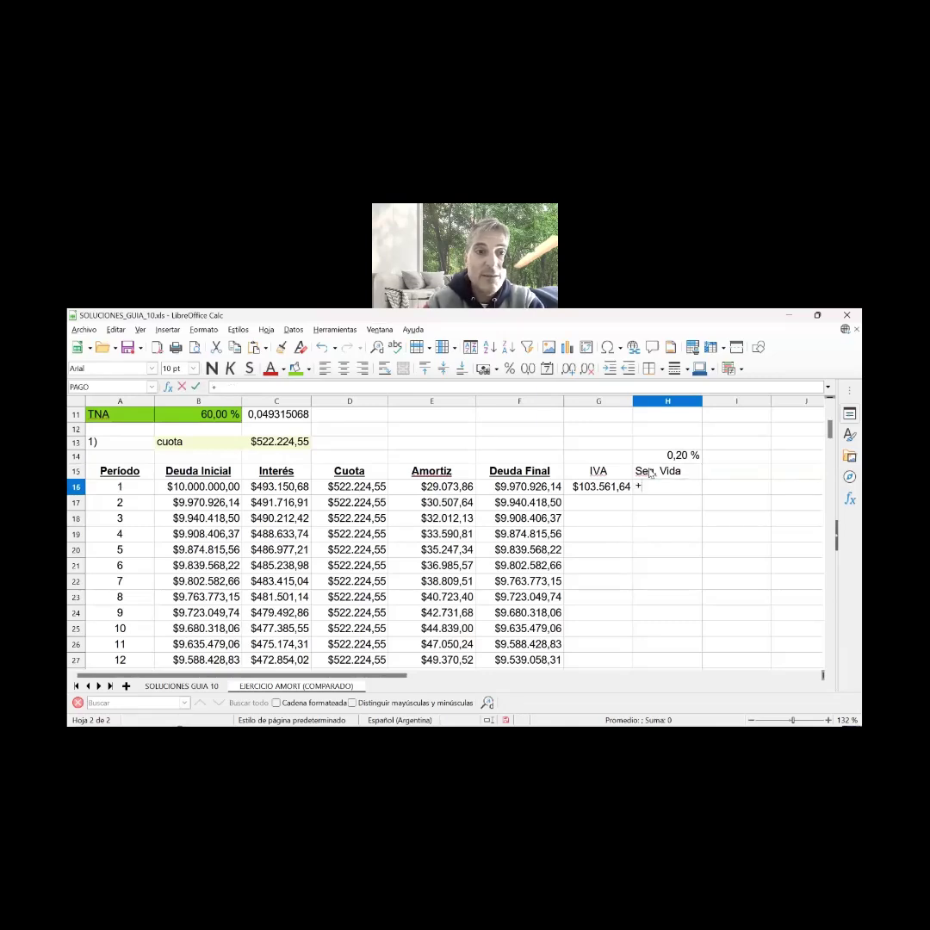
{"action": "key", "text": "Left"}
{"action": "key", "text": "Left"}
{"action": "key", "text": "Left"}
{"action": "key", "text": "Left"}
{"action": "key", "text": "Left"}
{"action": "key", "text": "Left"}
{"action": "type", "text": "*"}
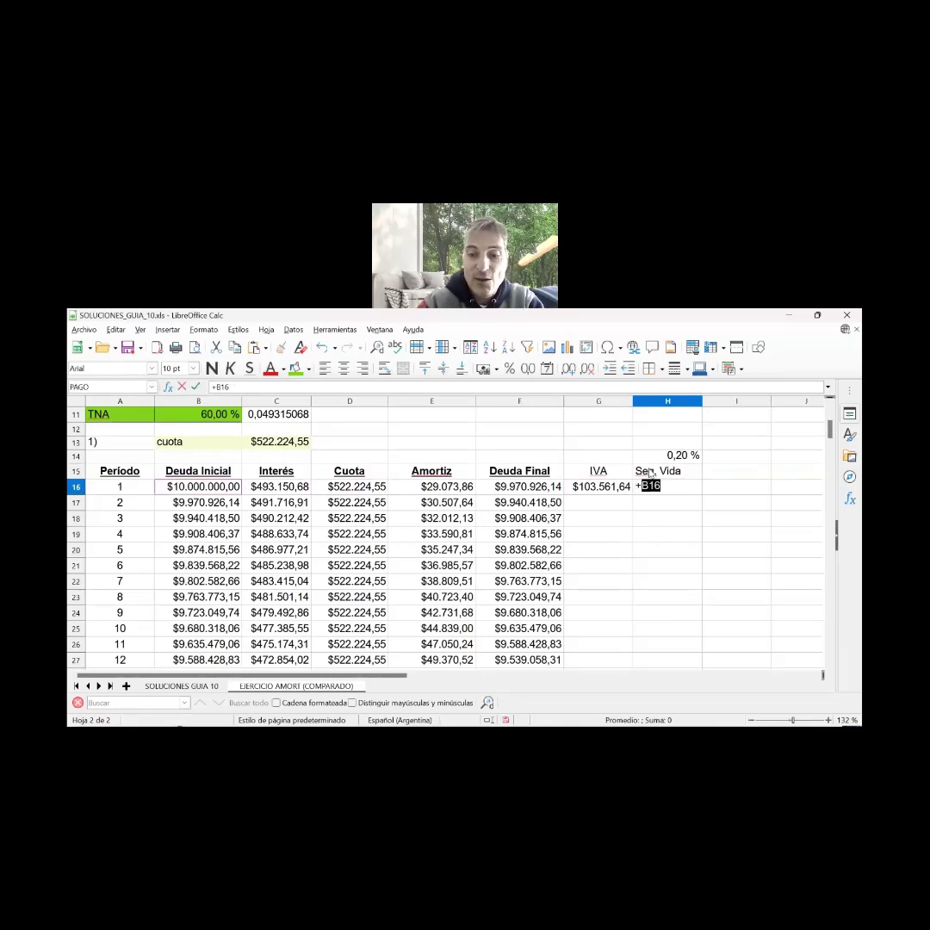
{"action": "type", "text": "0,00"}
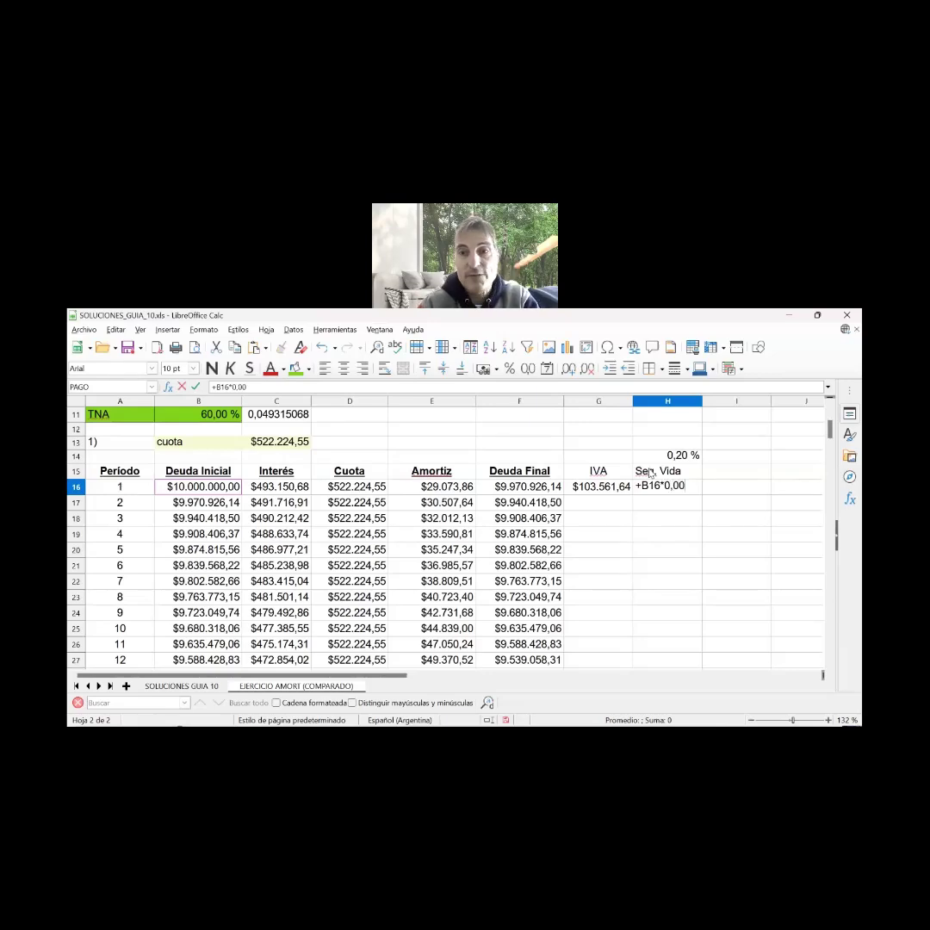
{"action": "type", "text": "2"}
{"action": "key", "text": "Return"}
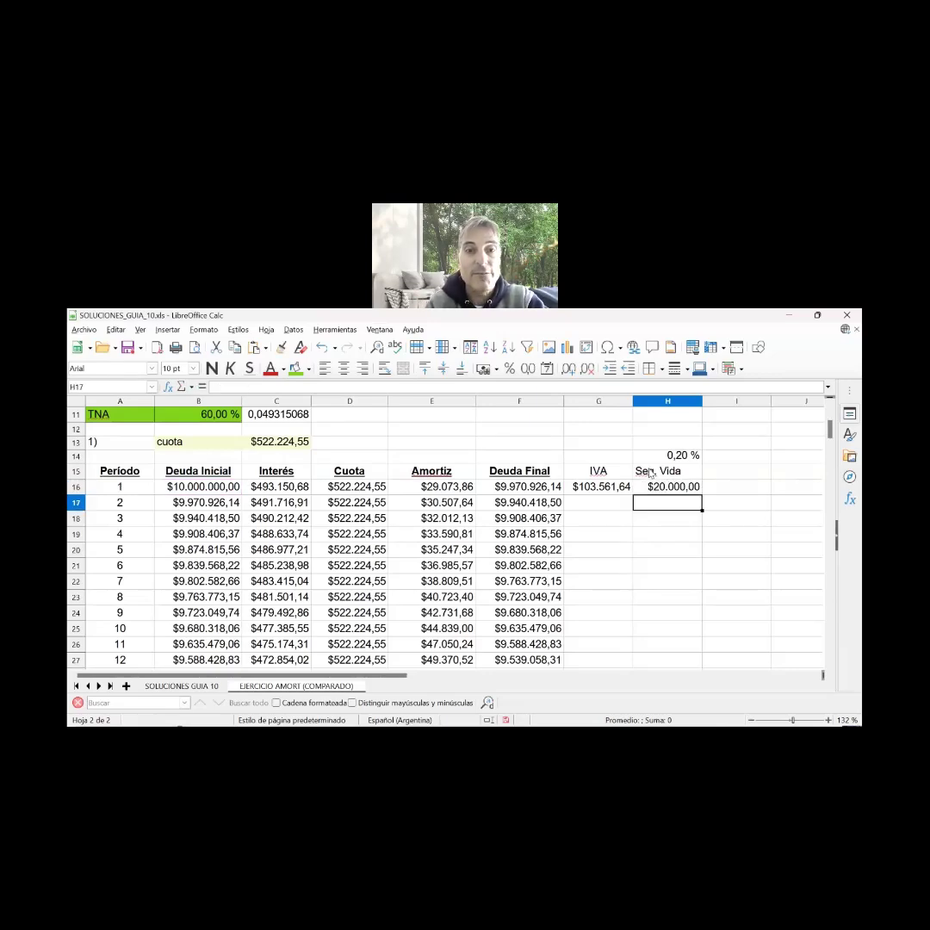
{"action": "key", "text": "Up"}
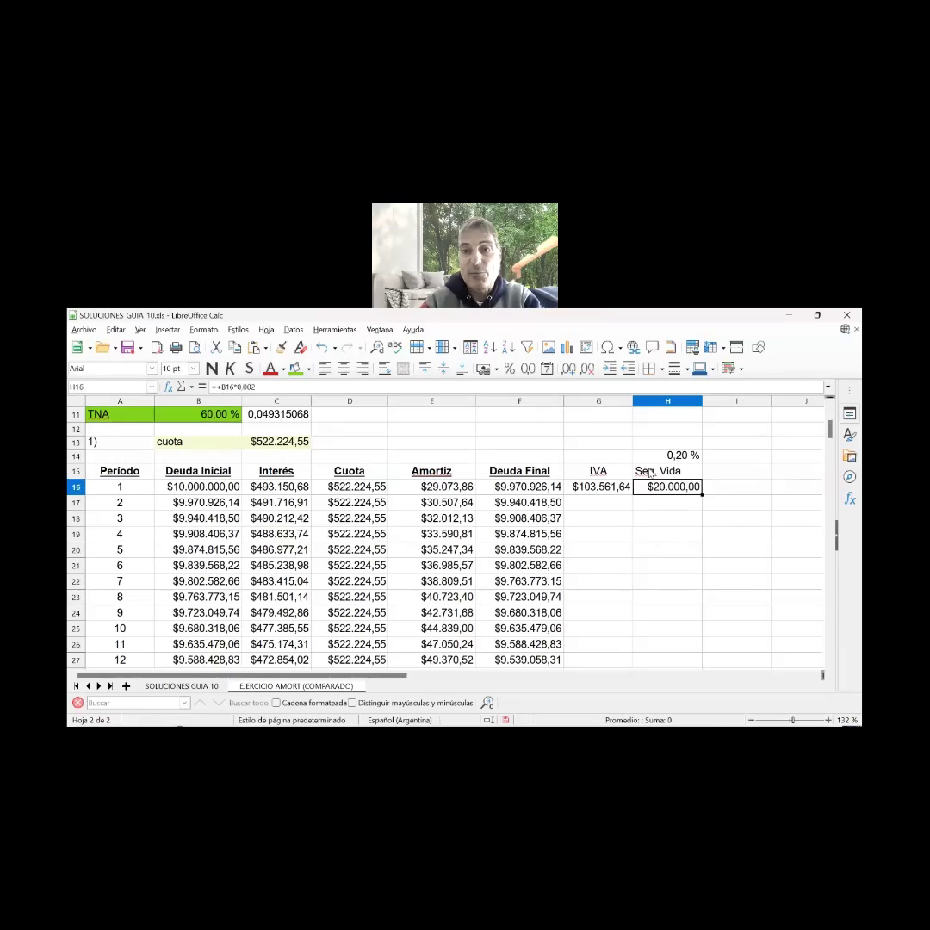
Enter the header Total in I15, beside the life insurance column
{"action": "key", "text": "Right"}
{"action": "type", "text": "T"}
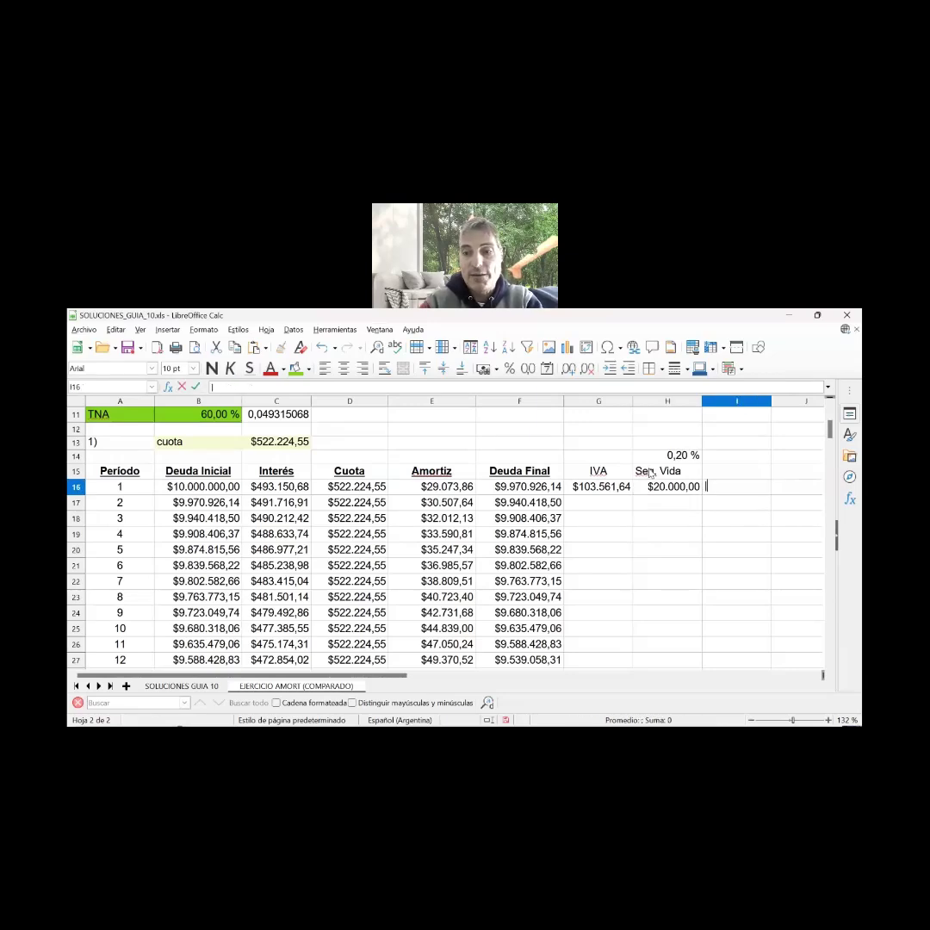
{"action": "key", "text": "Escape"}
{"action": "key", "text": "Up"}
{"action": "type", "text": "Total"}
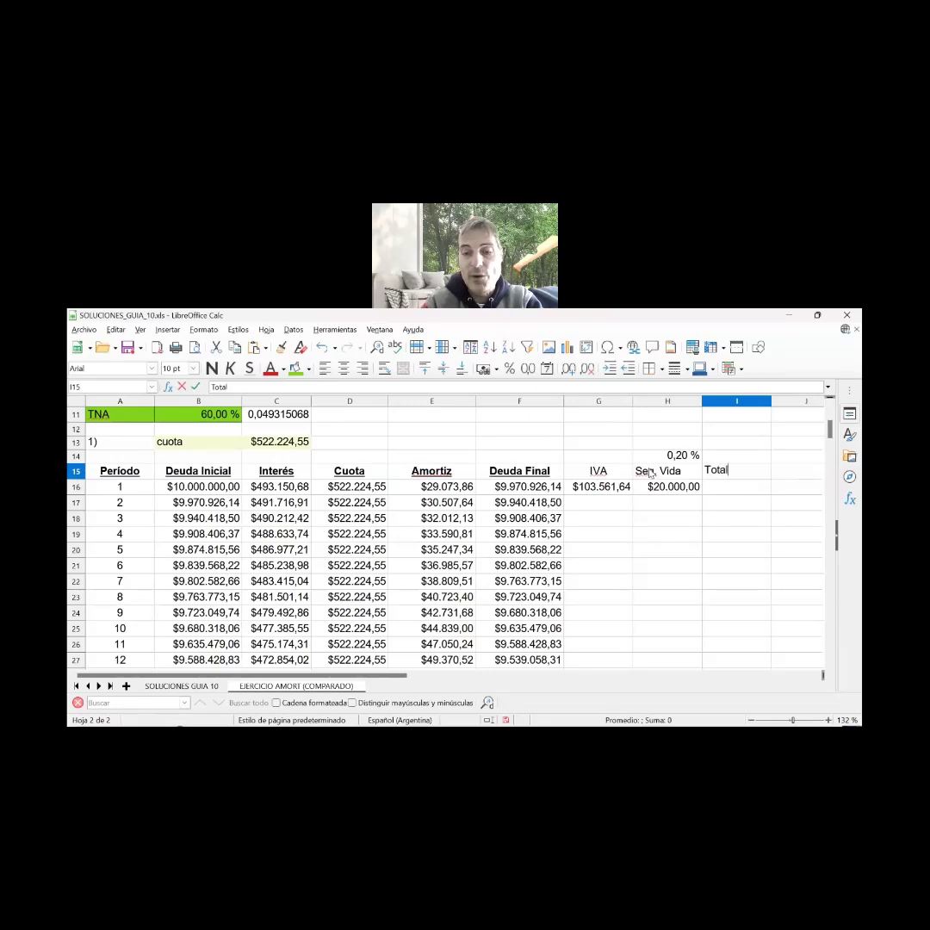
{"action": "key", "text": "Return"}
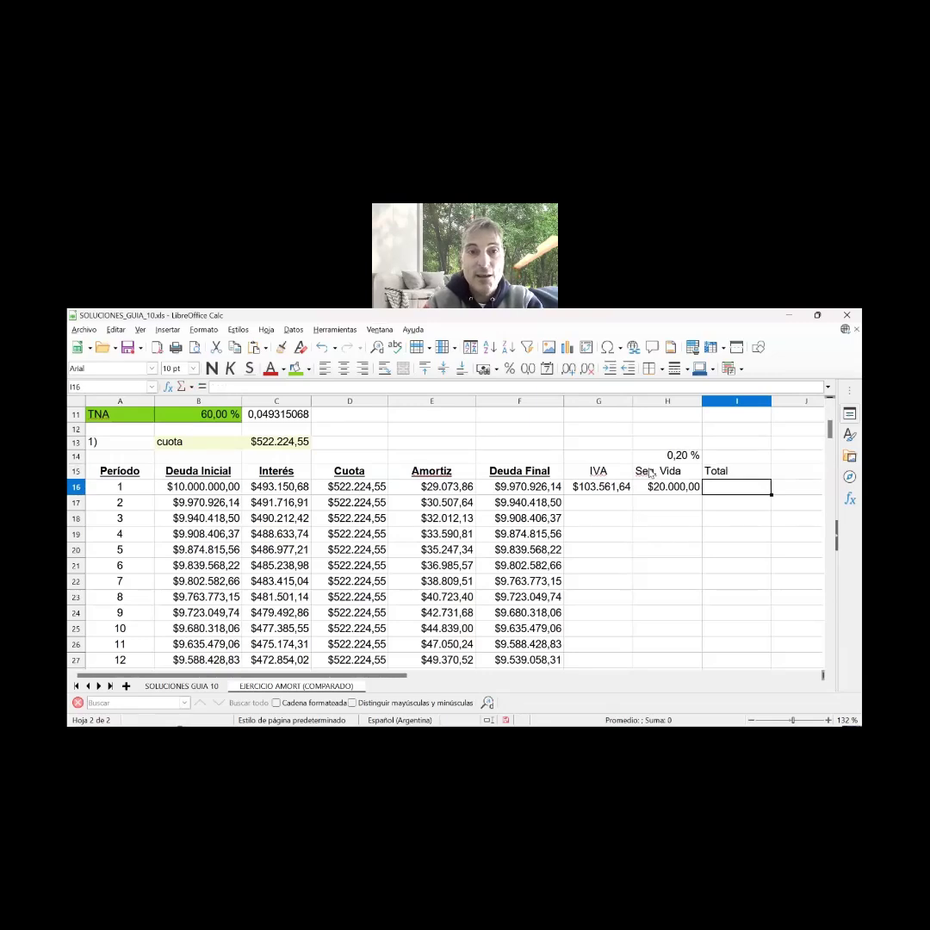
Calculate the period 1 total in I16 as +D16+G16+H16, adding the instalment, IVA and life insurance
{"action": "type", "text": "+"}
{"action": "key", "text": "Left"}
{"action": "key", "text": "Left"}
{"action": "key", "text": "Left"}
{"action": "key", "text": "Left"}
{"action": "key", "text": "Left"}
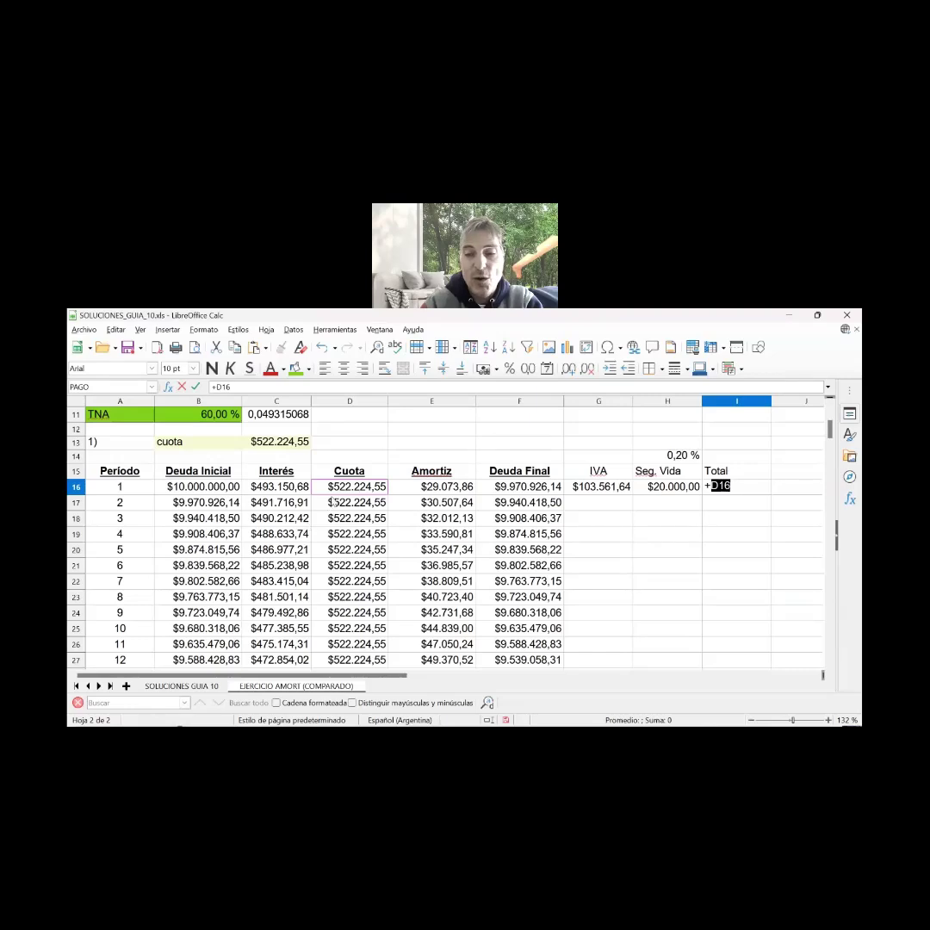
{"action": "type", "text": "+"}
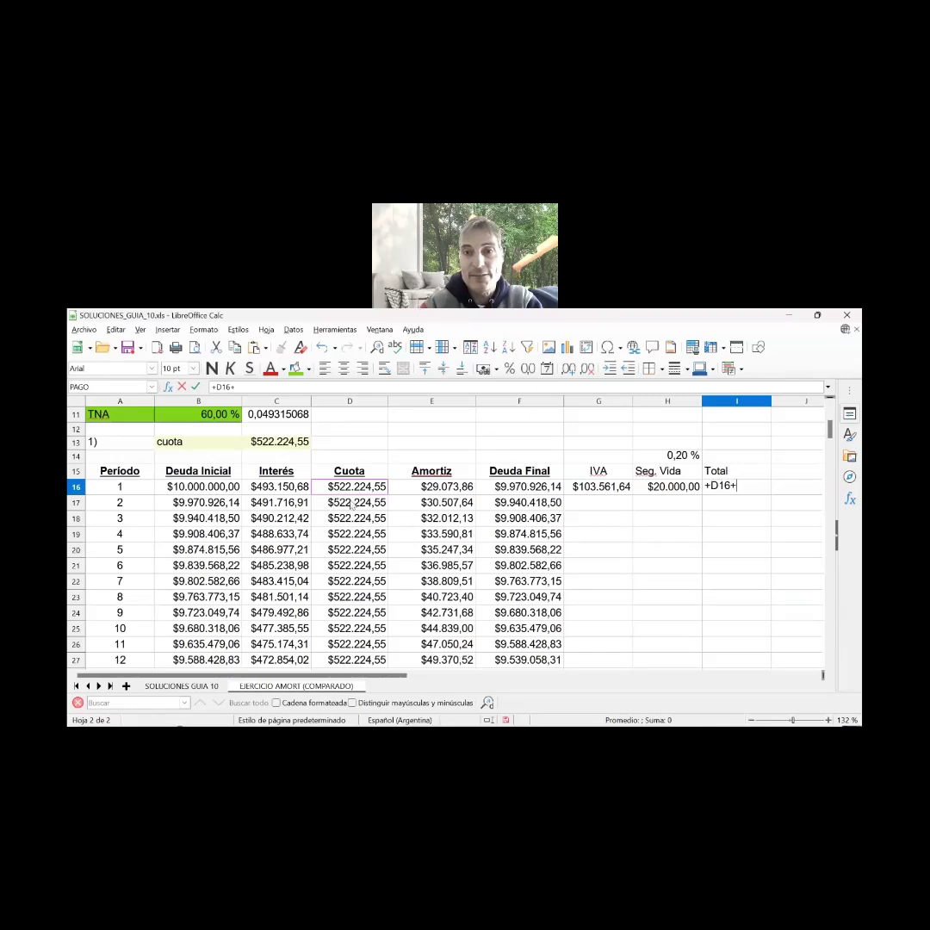
{"action": "left_click", "coordinate": [586, 490]}
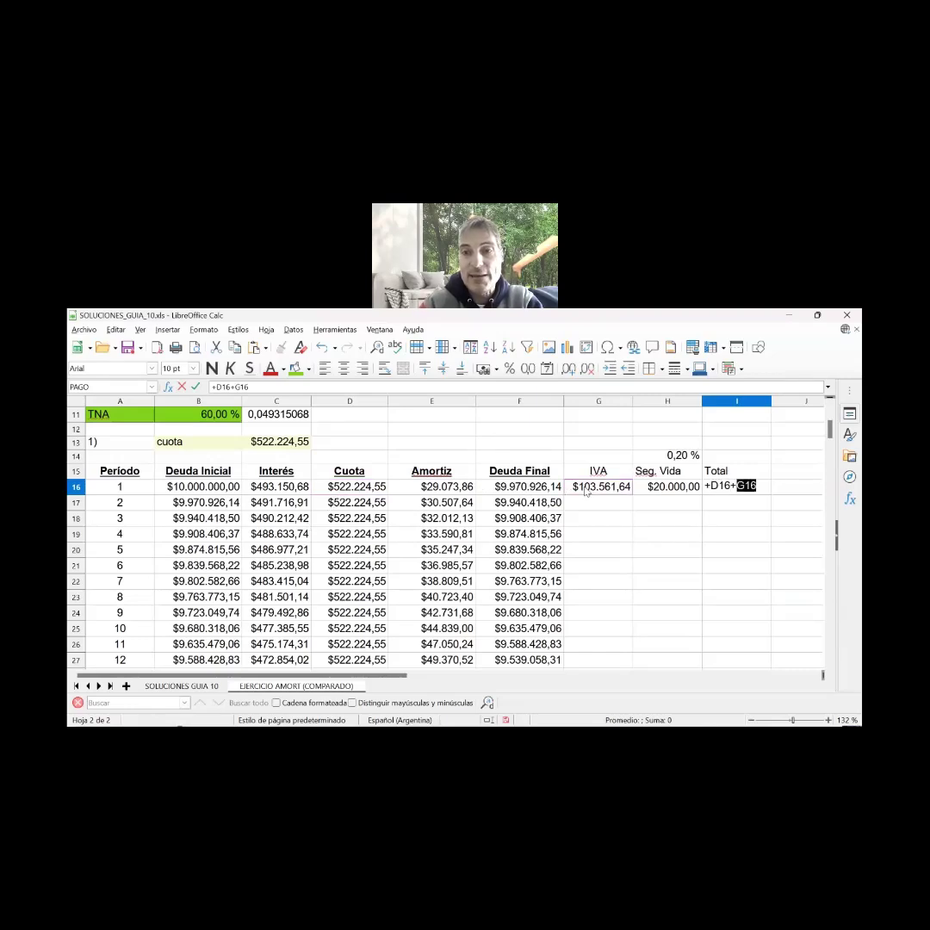
{"action": "type", "text": "+"}
{"action": "key", "text": "Left"}
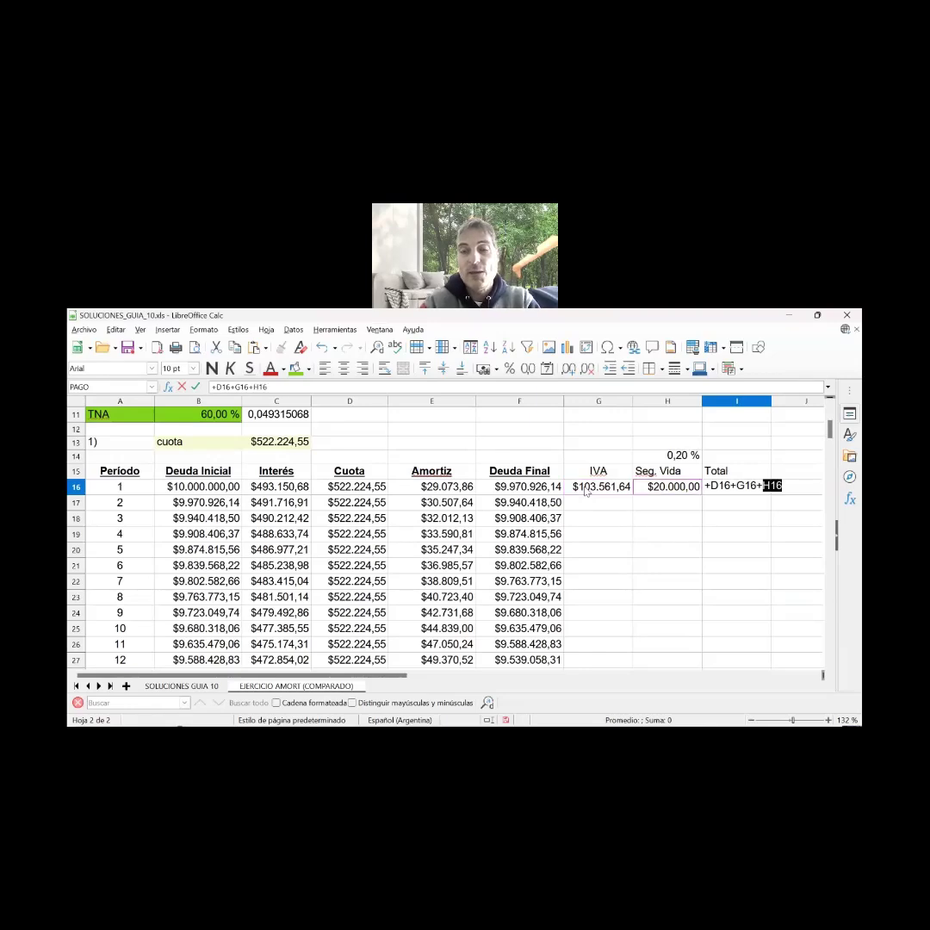
{"action": "key", "text": "Return"}
Centre and underline the IVA, Seg. Vida and Total headers in G15:I15
{"action": "key", "text": "Up"}
{"action": "key", "text": "Left"}
{"action": "key", "text": "Up"}
{"action": "key", "text": "Left"}
{"action": "key", "text": "shift+Right"}
{"action": "key", "text": "shift+Right"}
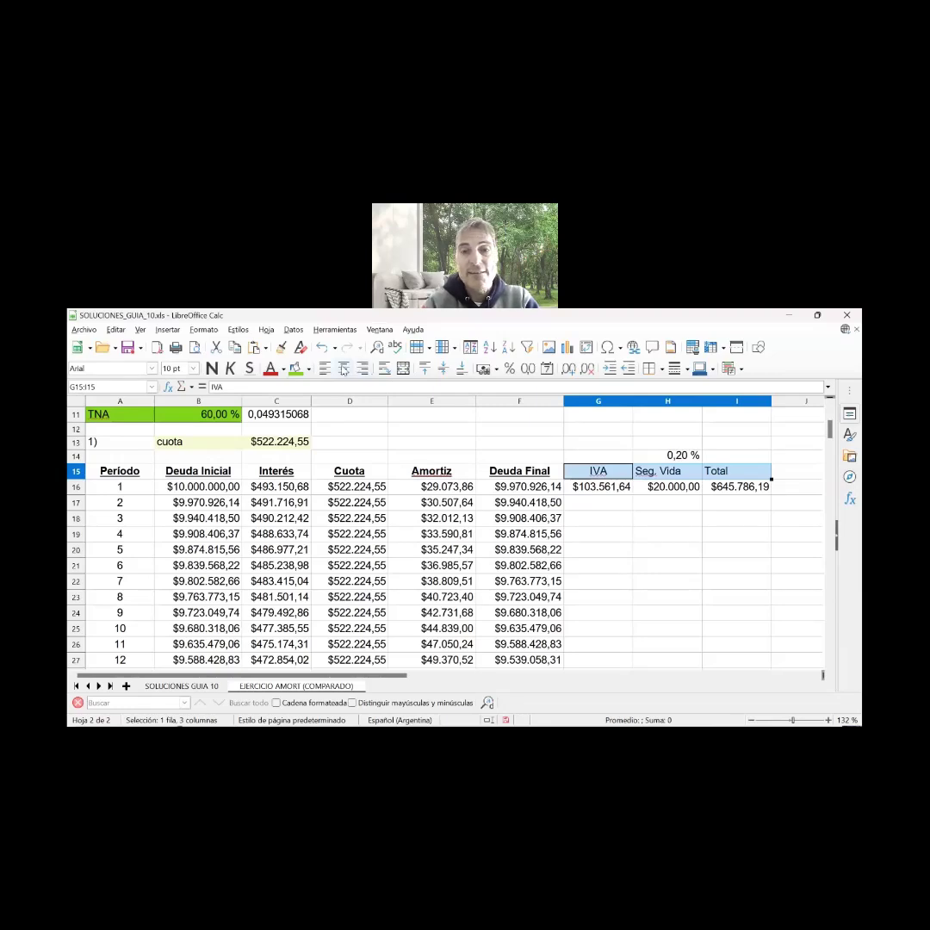
{"action": "left_click", "coordinate": [344, 368]}
{"action": "key", "text": "ctrl+u"}
Fill the period 1 IVA, life insurance and total formulas from G16:I16 down through row 75
{"action": "left_click_drag", "start_coordinate": [677, 487], "coordinate": [709, 562]}
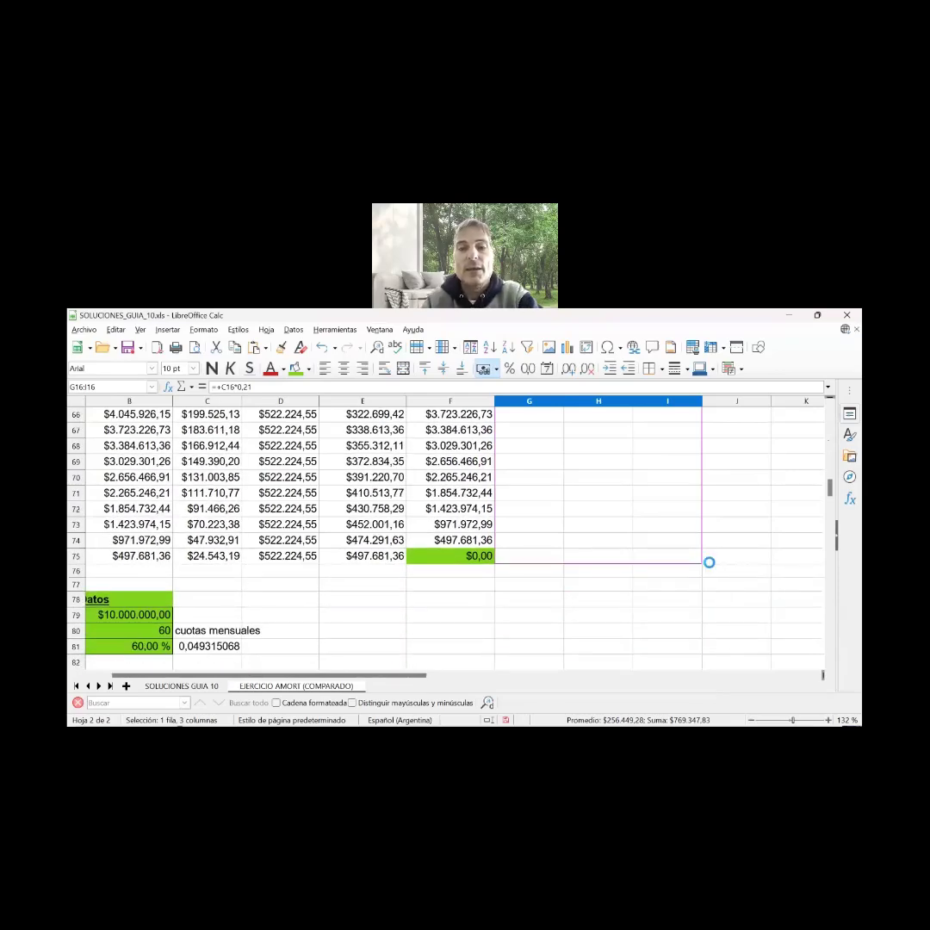
{"action": "left_click", "coordinate": [603, 540]}
{"action": "left_click", "coordinate": [457, 540]}
{"action": "left_click", "coordinate": [534, 540]}
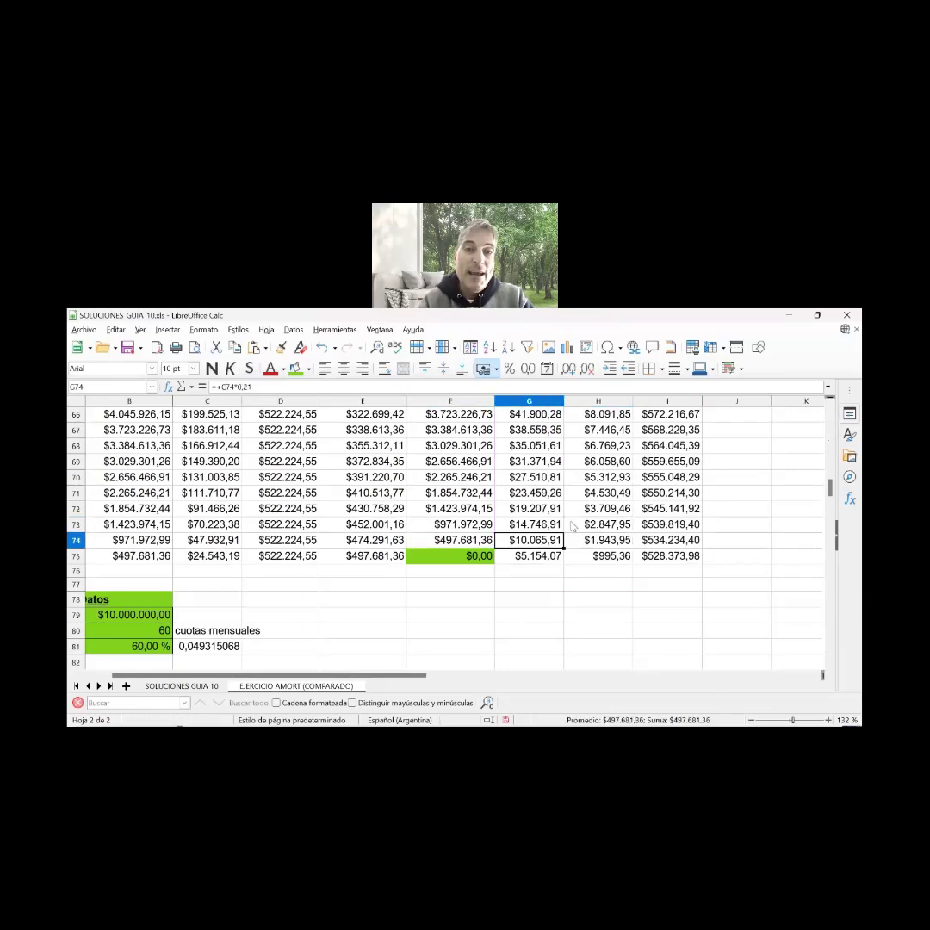
Examine the IVA, life insurance, total and instalment formulas in the last periods of the French table
{"action": "key", "text": "Up"}
{"action": "key", "text": "Up"}
{"action": "left_click", "coordinate": [573, 528]}
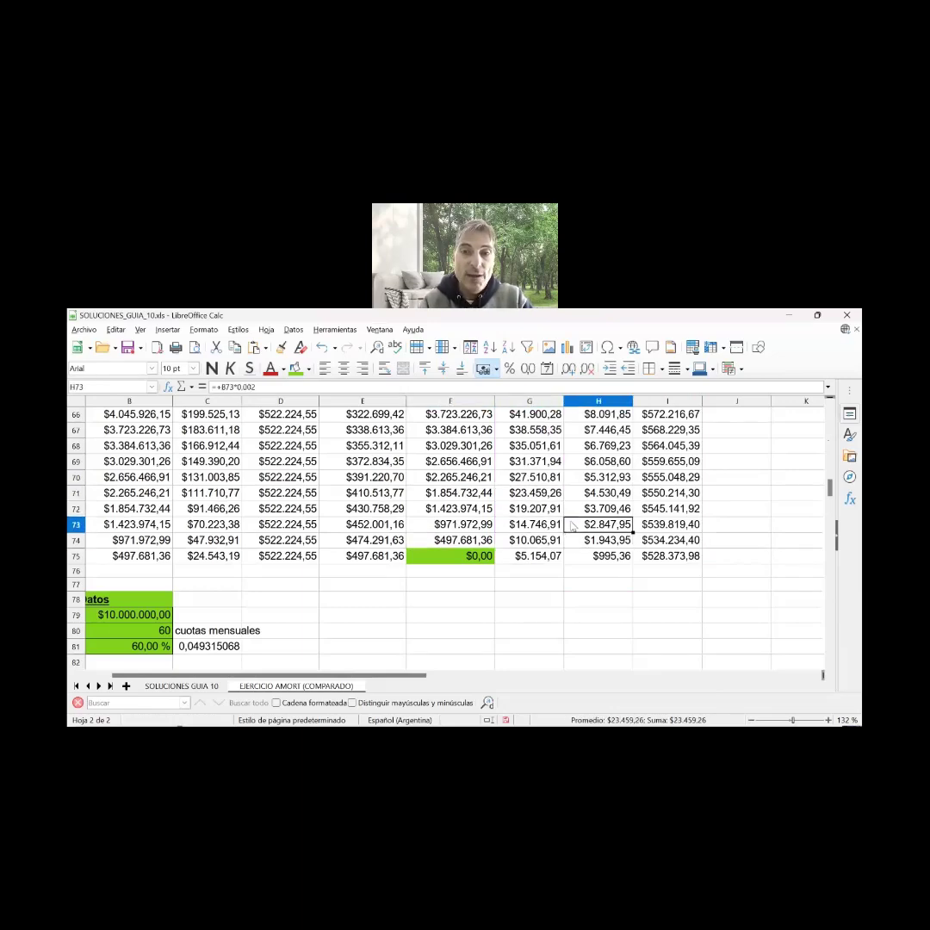
{"action": "key", "text": "Down"}
{"action": "key", "text": "Down"}
{"action": "key", "text": "Right"}
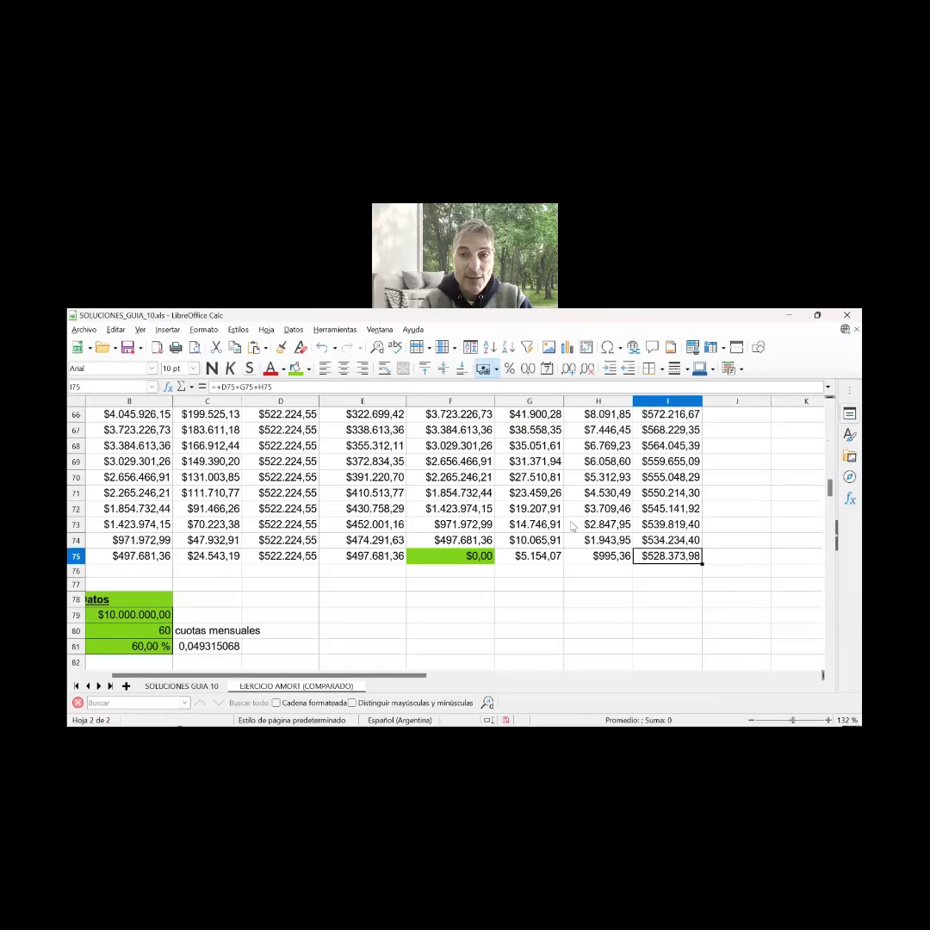
{"action": "double_click", "coordinate": [694, 555]}
{"action": "key", "text": "Escape"}
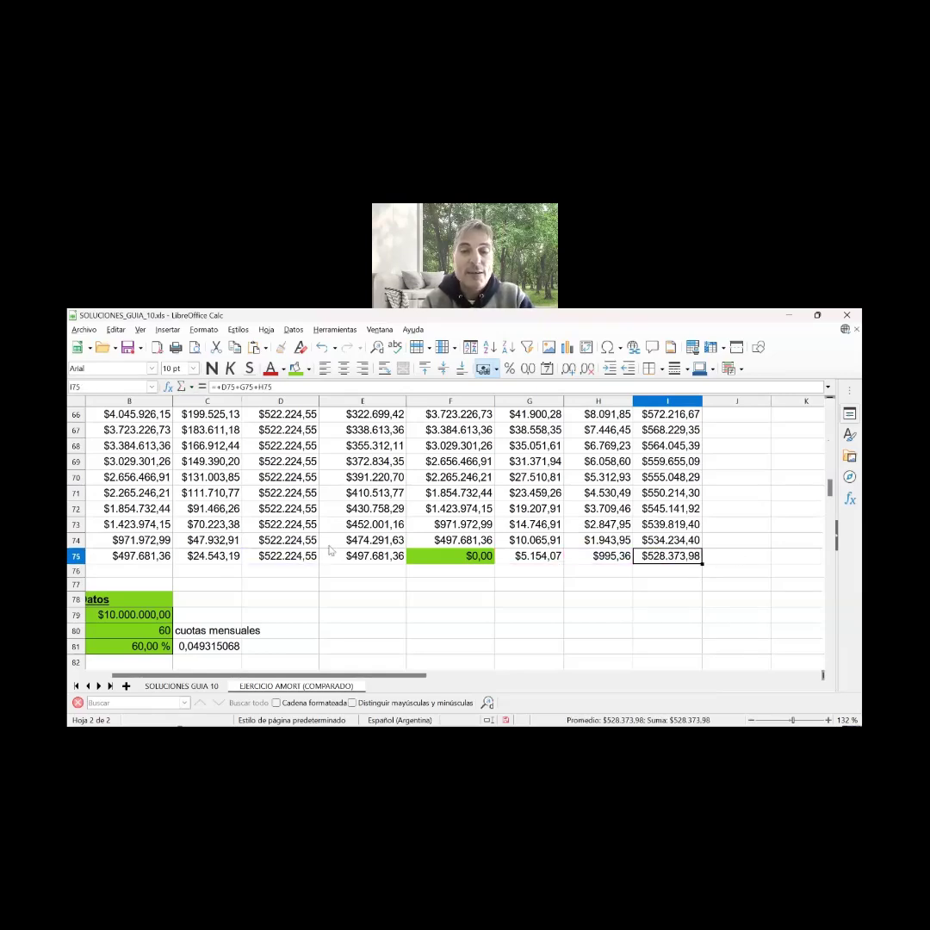
{"action": "key", "text": "Left"}
{"action": "key", "text": "Left"}
{"action": "key", "text": "Left"}
{"action": "key", "text": "Left"}
{"action": "key", "text": "Left"}
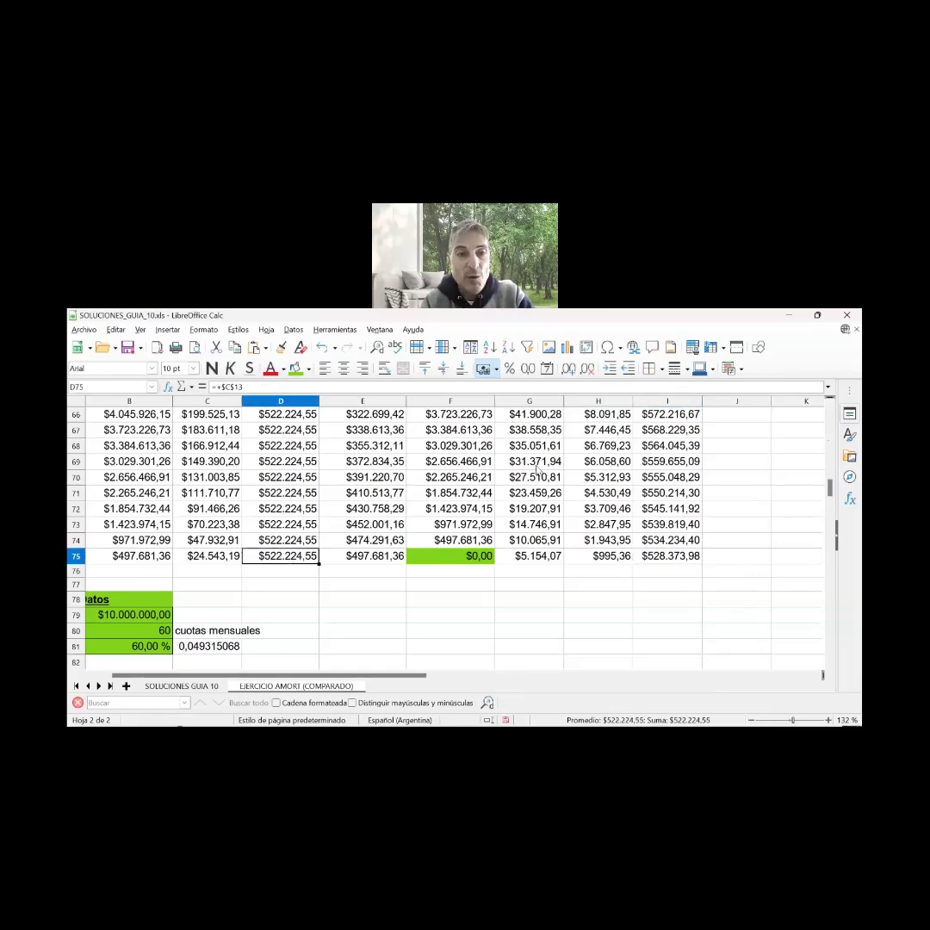
{"action": "left_click", "coordinate": [327, 495]}
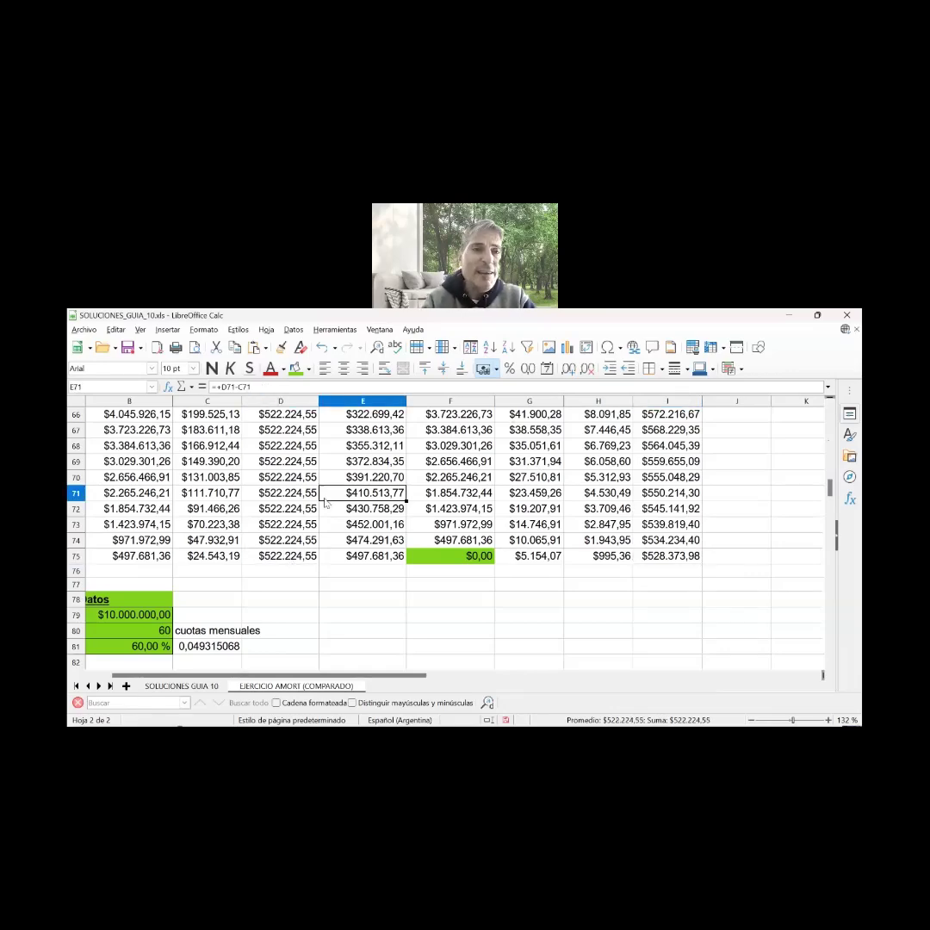
Review the French table's instalment, IVA, insurance and total columns from the last periods back to the first ones
{"action": "key", "text": "Left"}
{"action": "key", "text": "Home"}
{"action": "key", "text": "Up"}
{"action": "key", "text": "Up"}
{"action": "key", "text": "Up"}
{"action": "key", "text": "Up"}
{"action": "key", "text": "Up"}
{"action": "key", "text": "Up"}
{"action": "key", "text": "Up"}
{"action": "key", "text": "Up"}
{"action": "key", "text": "Up"}
{"action": "key", "text": "Up"}
{"action": "key", "text": "Up"}
{"action": "key", "text": "Up"}
{"action": "key", "text": "Up"}
{"action": "key", "text": "Up"}
{"action": "key", "text": "Up"}
{"action": "key", "text": "Up"}
{"action": "key", "text": "Up"}
{"action": "key", "text": "Up"}
{"action": "key", "text": "Up"}
{"action": "key", "text": "Up"}
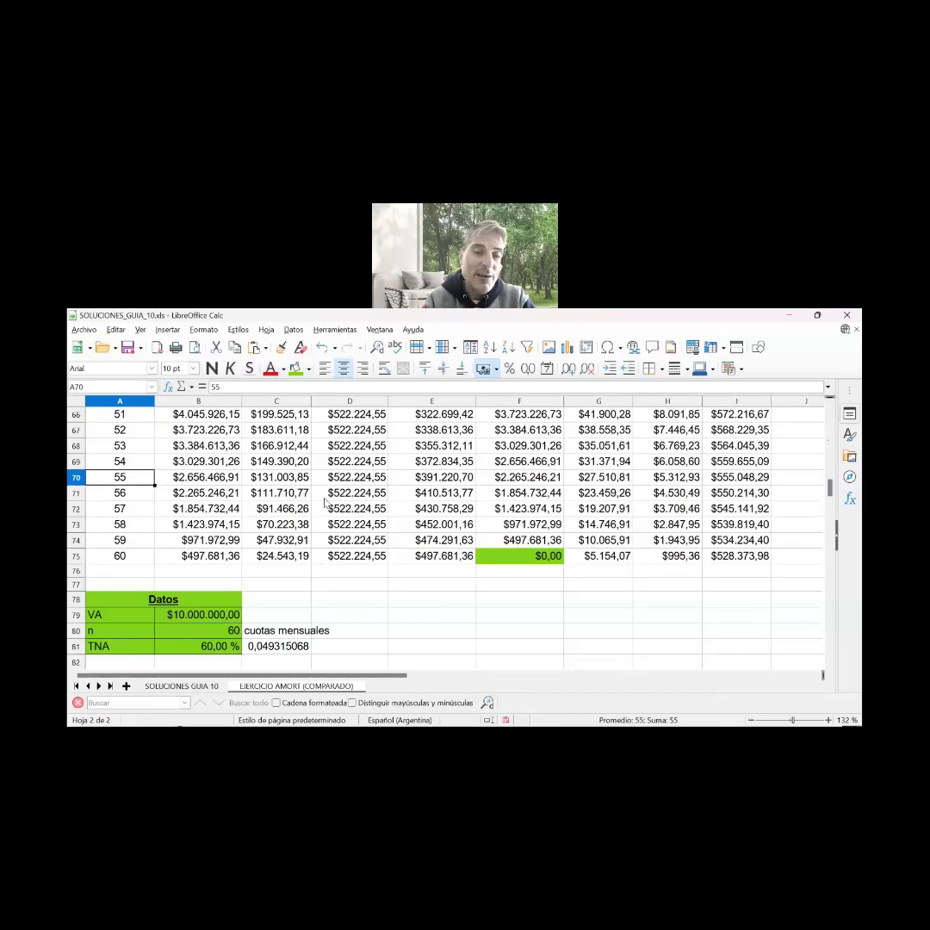
{"action": "key", "text": "Up"}
{"action": "key", "text": "Up"}
{"action": "key", "text": "Up"}
{"action": "key", "text": "Up"}
{"action": "key", "text": "Up"}
{"action": "key", "text": "Up"}
{"action": "key", "text": "Up"}
{"action": "key", "text": "Up"}
{"action": "key", "text": "Up"}
{"action": "key", "text": "Up"}
{"action": "key", "text": "Up"}
{"action": "key", "text": "Up"}
{"action": "key", "text": "Up"}
{"action": "key", "text": "Up"}
{"action": "key", "text": "Up"}
{"action": "key", "text": "Up"}
{"action": "key", "text": "Up"}
{"action": "key", "text": "Up"}
{"action": "key", "text": "Up"}
{"action": "key", "text": "Up"}
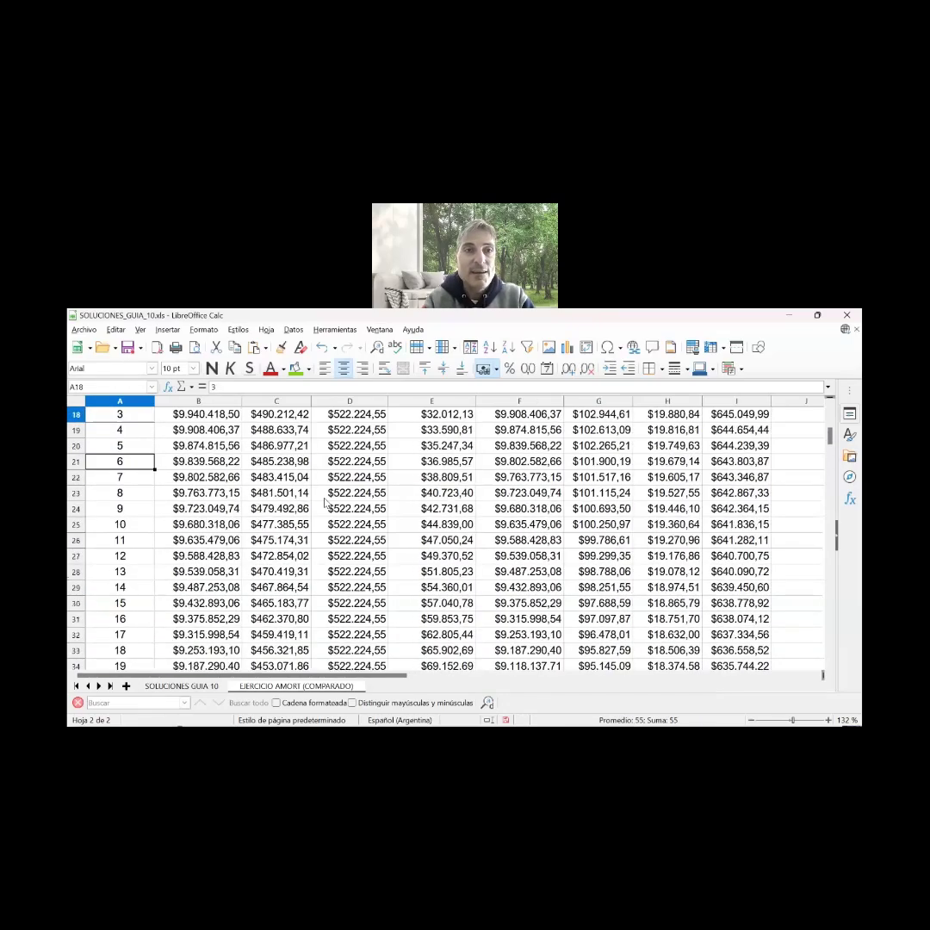